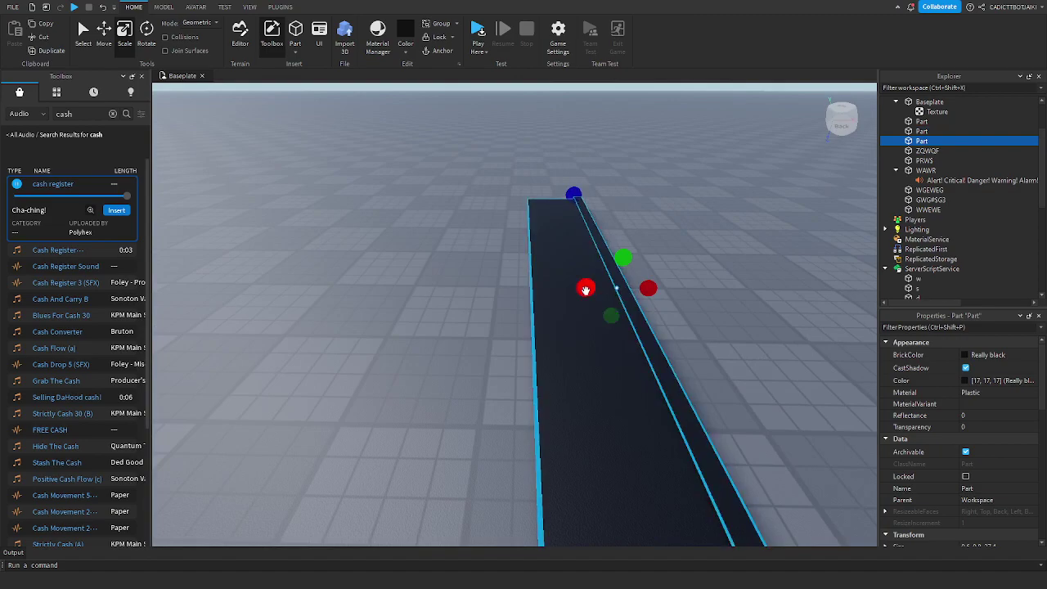
Step: Undo the last change, duplicate the black side rail and move the copy to the opposite edge of the conveyor belt
{"action": "key", "text": "ctrl+z"}
{"action": "key", "text": "ctrl+d"}
{"action": "left_click_drag", "start_coordinate": [549, 304], "coordinate": [476, 289]}
{"action": "key", "text": "d"}
{"action": "left_click", "coordinate": [535, 365]}
{"action": "mouse_move", "coordinate": [577, 288]}
{"action": "left_mouse_down"}
{"action": "mouse_move", "coordinate": [589, 288]}
{"action": "mouse_move", "coordinate": [573, 287]}
{"action": "left_mouse_up"}
{"action": "left_click", "coordinate": [421, 369]}
{"action": "key", "text": "a"}
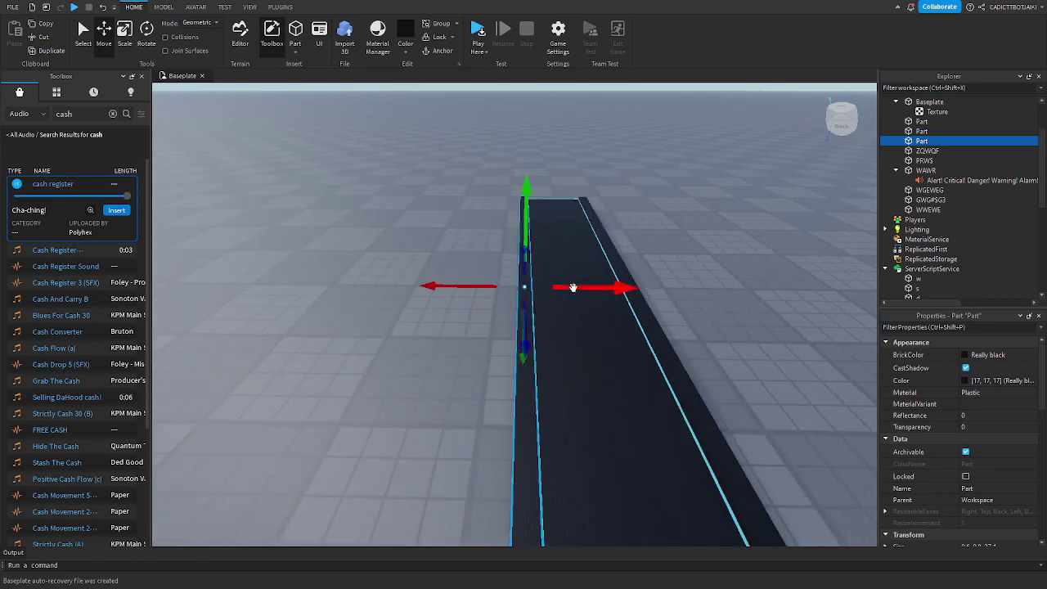
Step: Recolor both side rails of the conveyor Dark stone grey
{"action": "key", "text": "d"}
{"action": "left_click", "coordinate": [603, 392], "text": "ctrl"}
{"action": "left_click", "coordinate": [409, 53]}
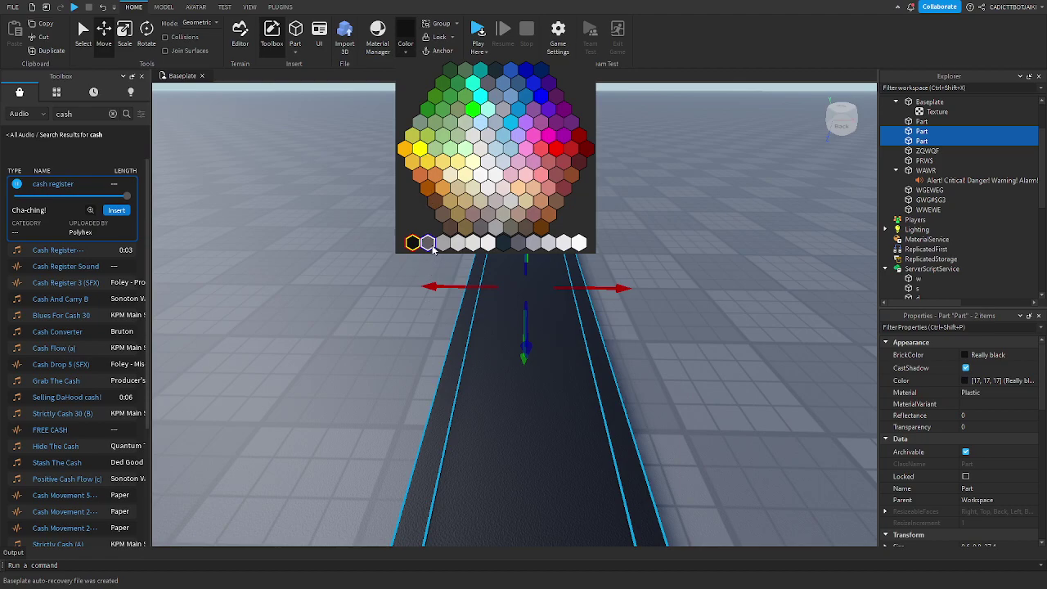
{"action": "left_click", "coordinate": [429, 245]}
{"action": "left_click", "coordinate": [687, 312]}
Step: Duplicate one side rail and shrink the copy into a short post at the rail's end, widened outward beyond the rail
{"action": "right_click_drag", "start_coordinate": [687, 312], "coordinate": [685, 313]}
{"action": "key", "text": "d"}
{"action": "left_click", "coordinate": [684, 313]}
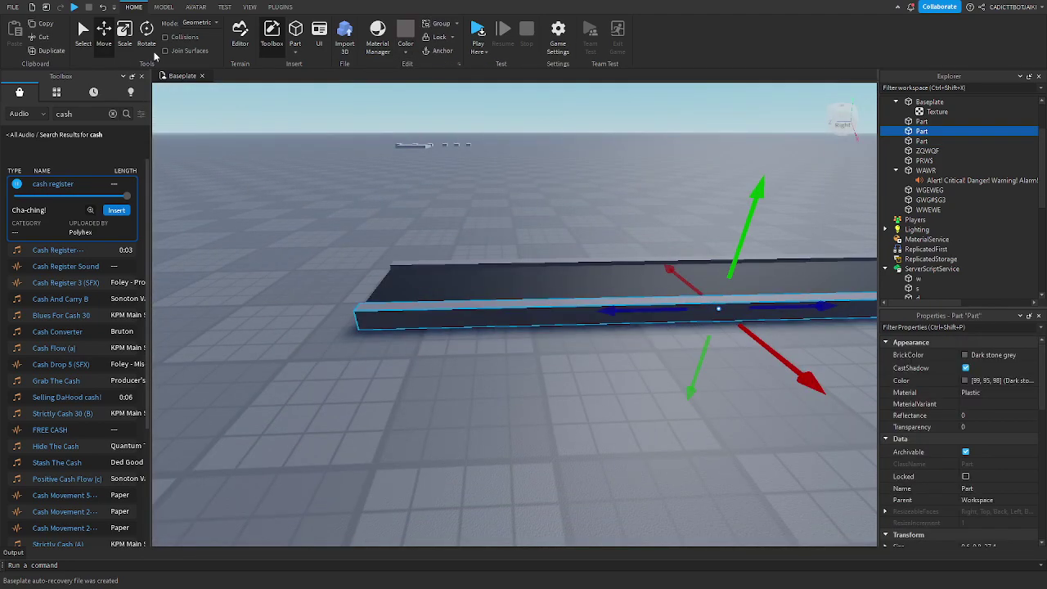
{"action": "left_click", "coordinate": [129, 37]}
{"action": "key", "text": "ctrl+d"}
{"action": "left_click_drag", "start_coordinate": [332, 316], "coordinate": [549, 308]}
{"action": "key", "text": "d"}
{"action": "left_click_drag", "start_coordinate": [785, 292], "coordinate": [820, 318]}
{"action": "key", "text": "d"}
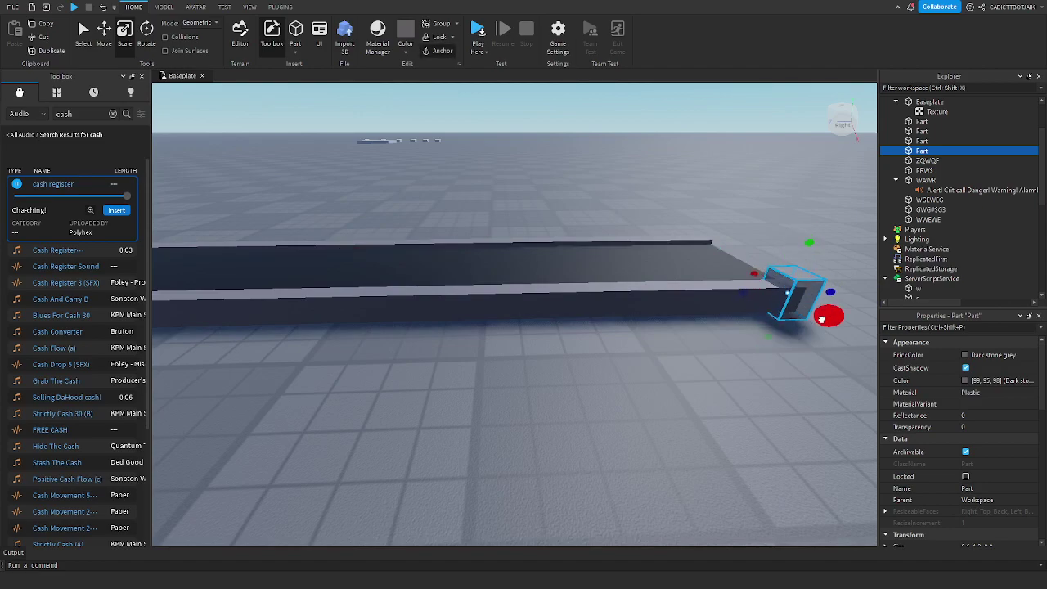
Step: Recolor the new end post Smoky grey
{"action": "key", "text": "d"}
{"action": "key", "text": "w"}
{"action": "left_click", "coordinate": [406, 51]}
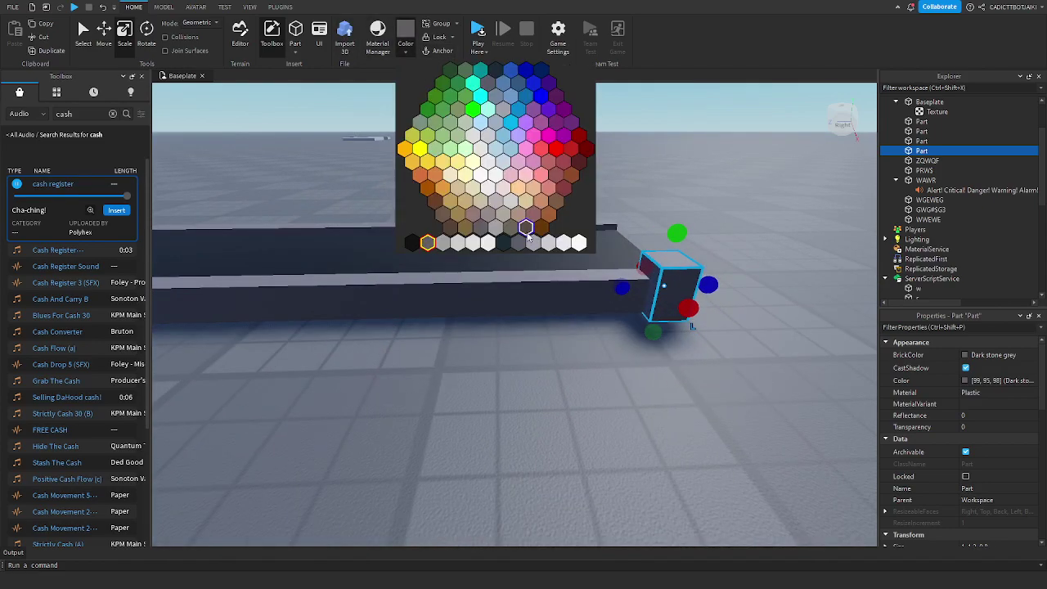
{"action": "left_click", "coordinate": [526, 229]}
Step: Duplicate the end post twice along the same rail, placing one copy at the other end and one at the middle
{"action": "key", "text": "ctrl+2"}
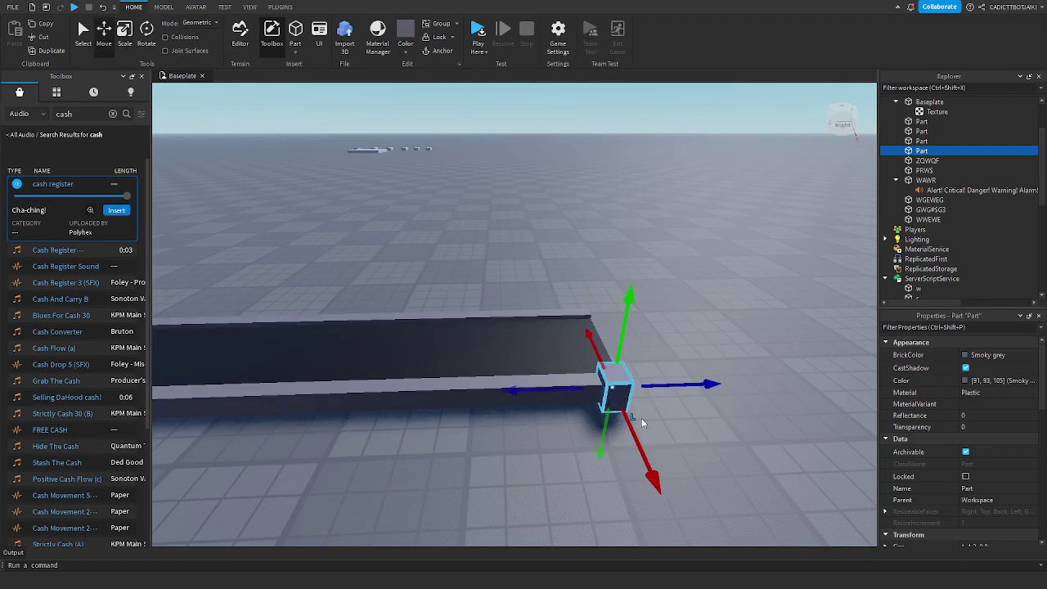
{"action": "key", "text": "ctrl+d"}
{"action": "key", "text": "a"}
{"action": "left_click_drag", "start_coordinate": [676, 381], "coordinate": [443, 395]}
{"action": "key", "text": "ctrl+d"}
{"action": "key", "text": "s"}
{"action": "key", "text": "d"}
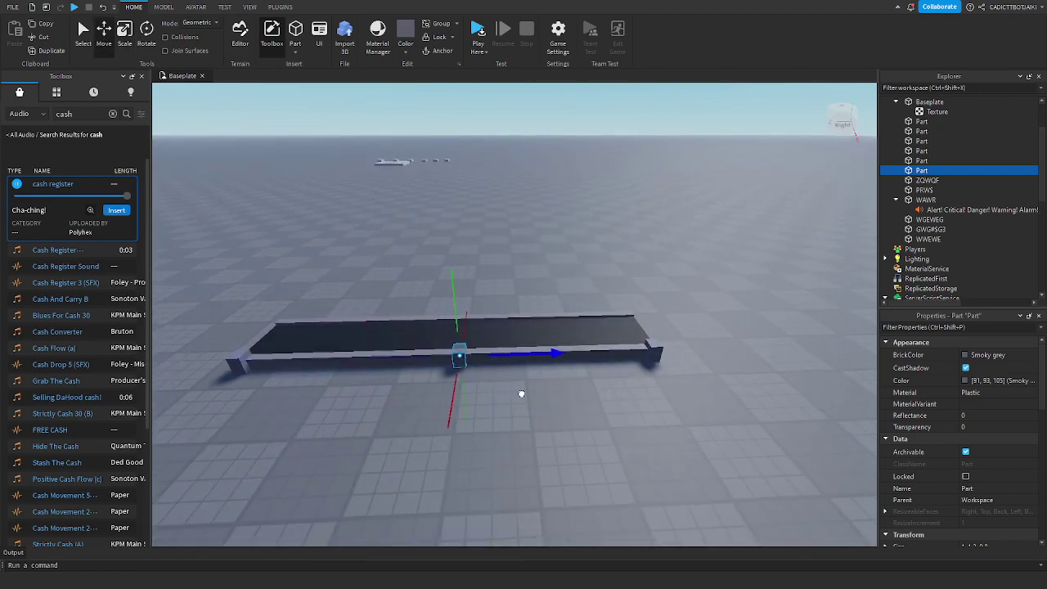
Step: Group the three posts and place a duplicate of the group along the opposite rail
{"action": "left_click", "coordinate": [664, 358], "text": "ctrl"}
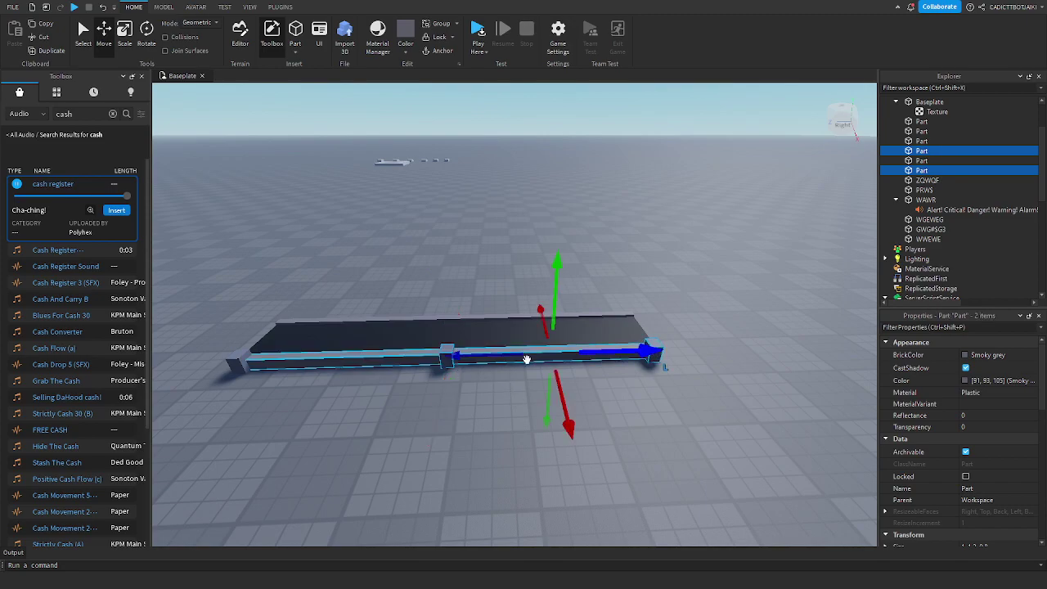
{"action": "key", "text": "a"}
{"action": "key", "text": "ctrl+g"}
{"action": "key", "text": "ctrl+d"}
{"action": "left_click_drag", "start_coordinate": [548, 407], "coordinate": [561, 406]}
{"action": "key", "text": "a"}
{"action": "right_click_drag", "start_coordinate": [561, 406], "coordinate": [601, 398]}
{"action": "left_click_drag", "start_coordinate": [561, 406], "coordinate": [623, 388]}
{"action": "key", "text": "d"}
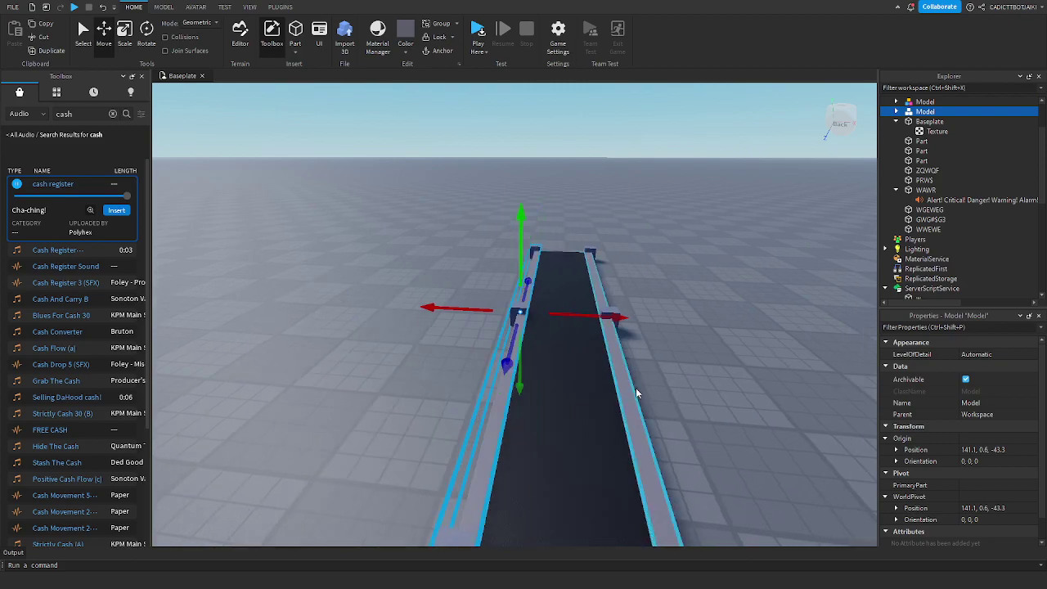
Step: Nudge both post groups sideways to fine-tune their positions against the rails
{"action": "left_click", "coordinate": [624, 387]}
{"action": "key", "text": "a"}
{"action": "key", "text": "d"}
{"action": "right_click_drag", "start_coordinate": [733, 329], "coordinate": [736, 326]}
{"action": "key", "text": "w"}
{"action": "left_click", "coordinate": [646, 325]}
{"action": "left_click_drag", "start_coordinate": [598, 326], "coordinate": [599, 326]}
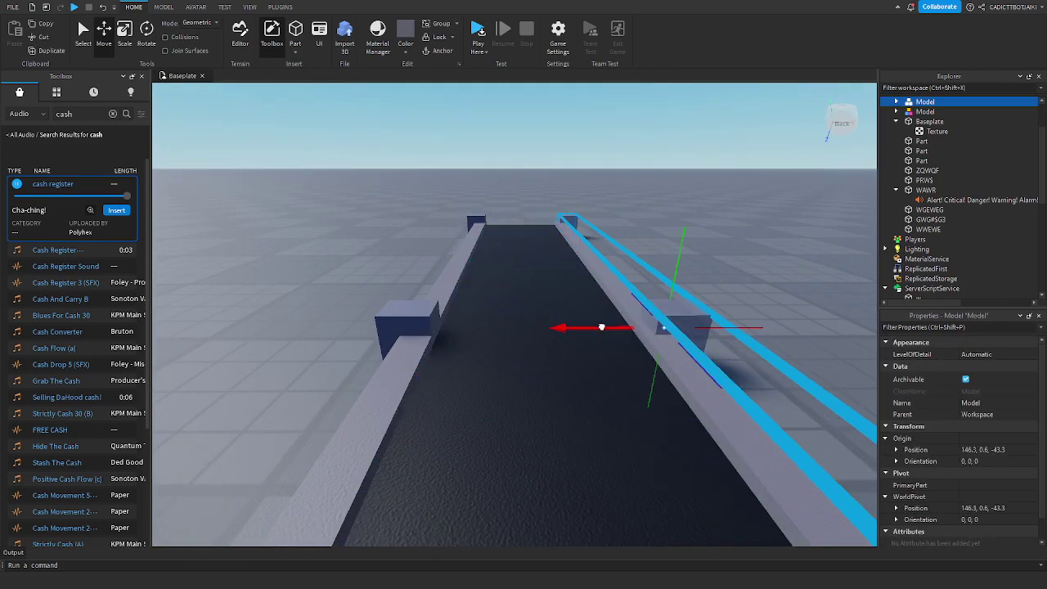
{"action": "left_click", "coordinate": [399, 335]}
{"action": "left_click_drag", "start_coordinate": [500, 327], "coordinate": [496, 327]}
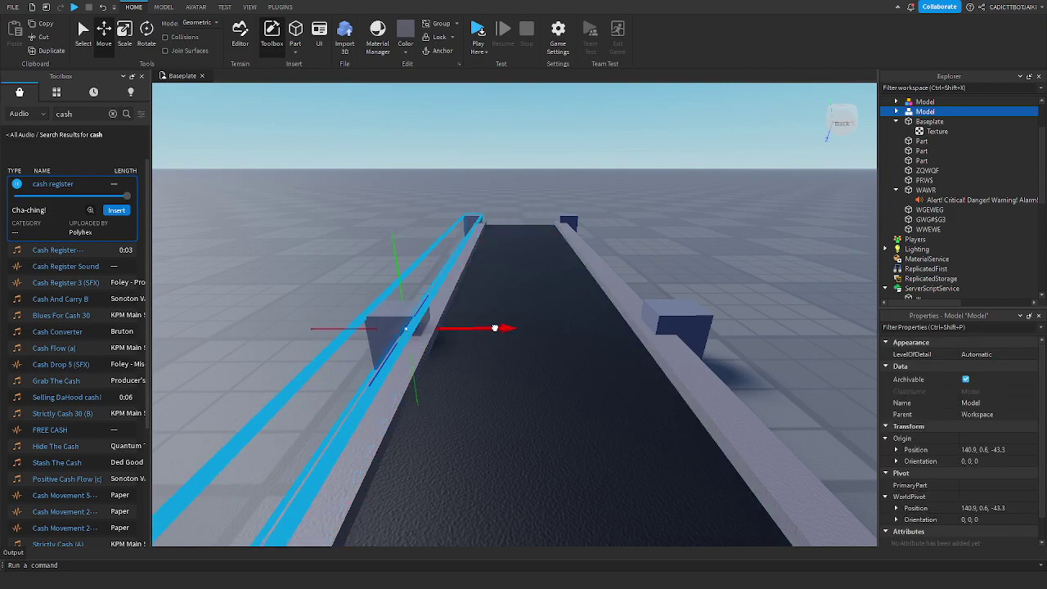
Step: Select the whole conveyor, including the belt, both rails and both post groups, and anchor it
{"action": "key", "text": "s"}
{"action": "left_click", "coordinate": [643, 213]}
{"action": "right_click_drag", "start_coordinate": [643, 213], "coordinate": [639, 215]}
{"action": "left_click_drag", "start_coordinate": [824, 245], "coordinate": [229, 403]}
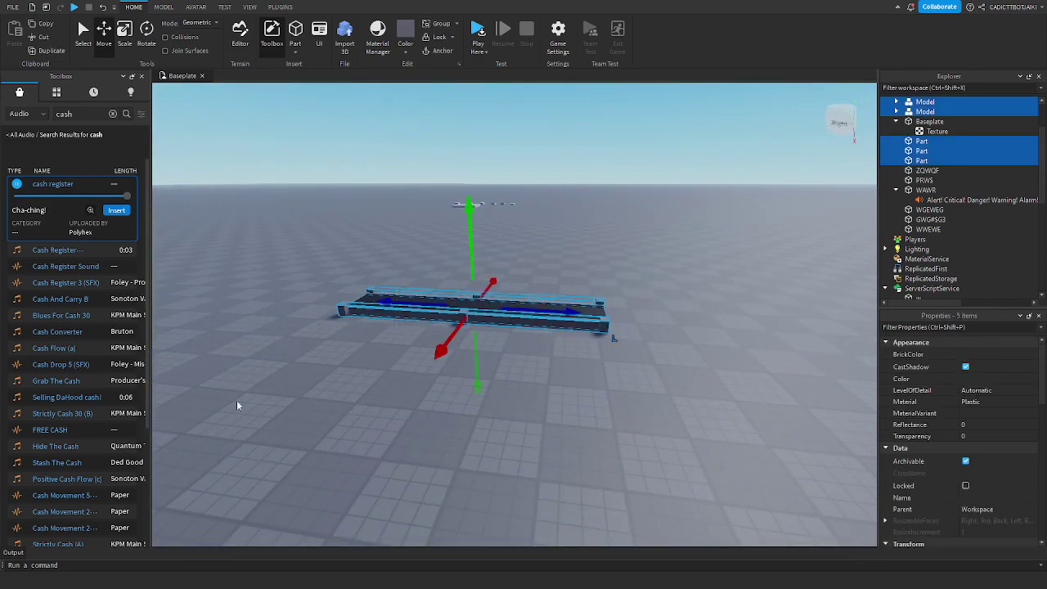
{"action": "key", "text": "a"}
{"action": "left_click", "coordinate": [442, 49]}
{"action": "key", "text": "w"}
{"action": "left_click", "coordinate": [442, 217]}
Step: Insert a new block part and place it across the end of the conveyor, between the two end posts
{"action": "right_click_drag", "start_coordinate": [443, 218], "coordinate": [442, 219]}
{"action": "key", "text": "w"}
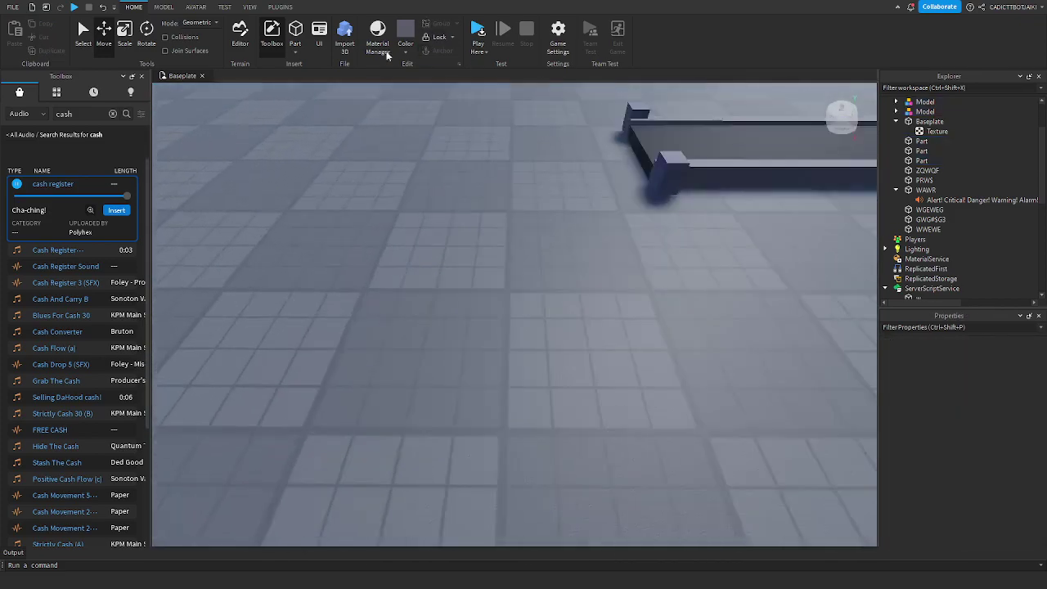
{"action": "left_click", "coordinate": [296, 38]}
{"action": "left_click_drag", "start_coordinate": [528, 287], "coordinate": [719, 247]}
Step: Ungroup both post groups so that the posts become separate parts
{"action": "left_click", "coordinate": [813, 279]}
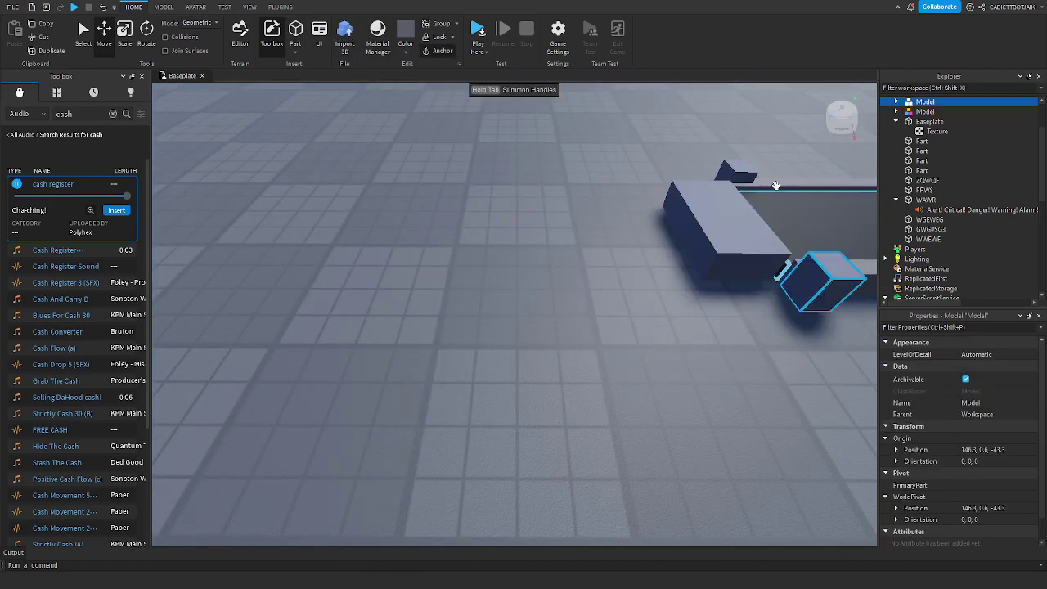
{"action": "key", "text": "ctrl+u"}
{"action": "left_click", "coordinate": [740, 168], "text": "ctrl"}
{"action": "key", "text": "ctrl+u"}
Step: Lengthen both posts at the conveyor's end into long side blocks that extend past the belt
{"action": "left_click", "coordinate": [780, 309]}
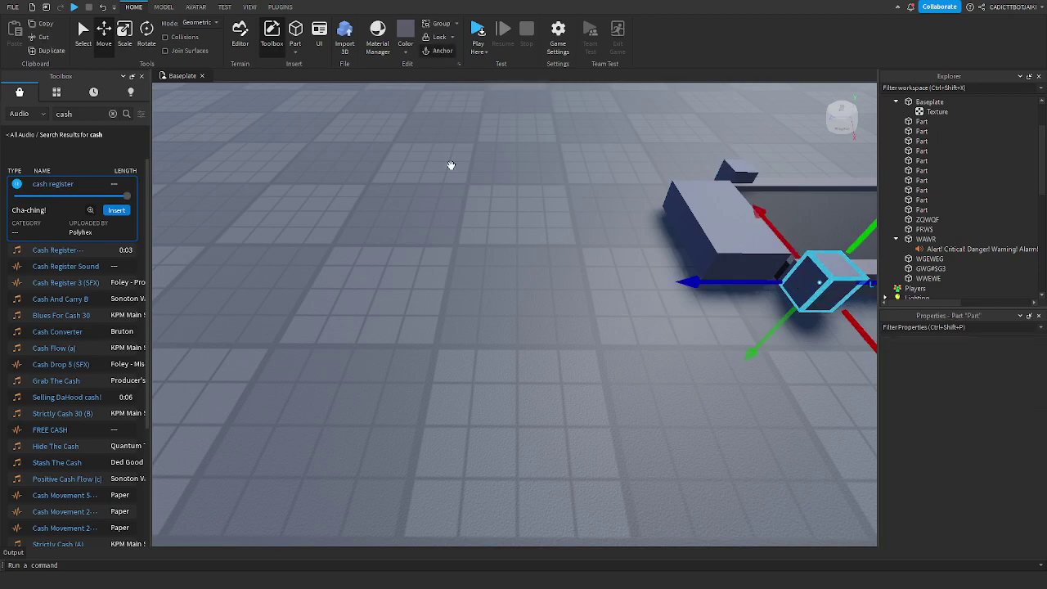
{"action": "key", "text": "f"}
{"action": "left_click", "coordinate": [129, 37]}
{"action": "left_click_drag", "start_coordinate": [583, 283], "coordinate": [378, 252]}
{"action": "key", "text": "e"}
{"action": "left_click", "coordinate": [579, 320]}
{"action": "left_click_drag", "start_coordinate": [553, 320], "coordinate": [409, 327]}
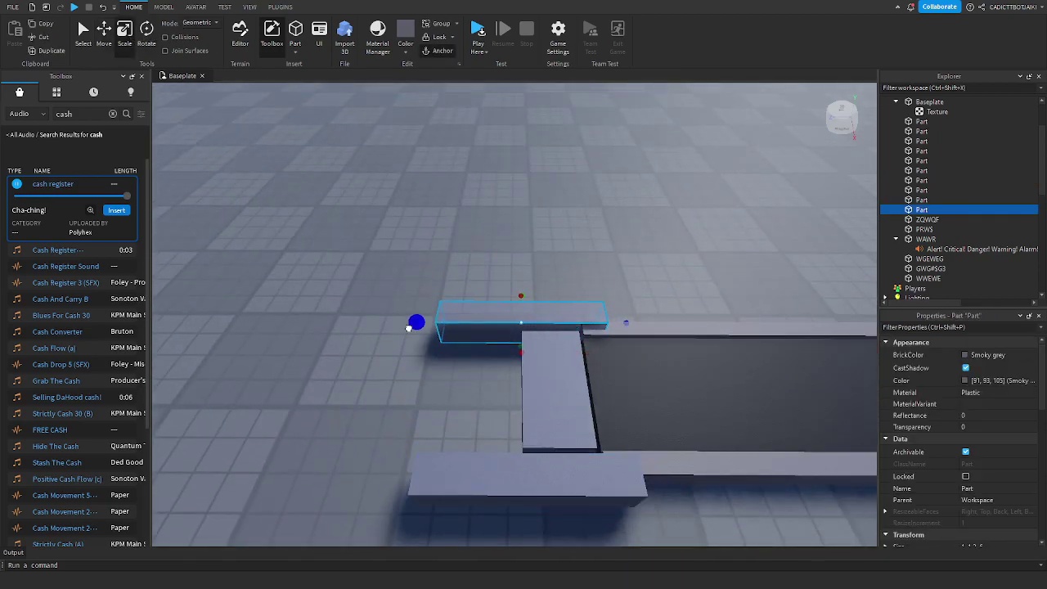
Step: Flatten the block at the conveyor's end into a thin floor plate and stretch it to fill the space between the side blocks
{"action": "left_click", "coordinate": [539, 377]}
{"action": "left_click_drag", "start_coordinate": [557, 368], "coordinate": [553, 383]}
{"action": "left_click_drag", "start_coordinate": [548, 324], "coordinate": [538, 307]}
{"action": "left_click_drag", "start_coordinate": [597, 382], "coordinate": [610, 382]}
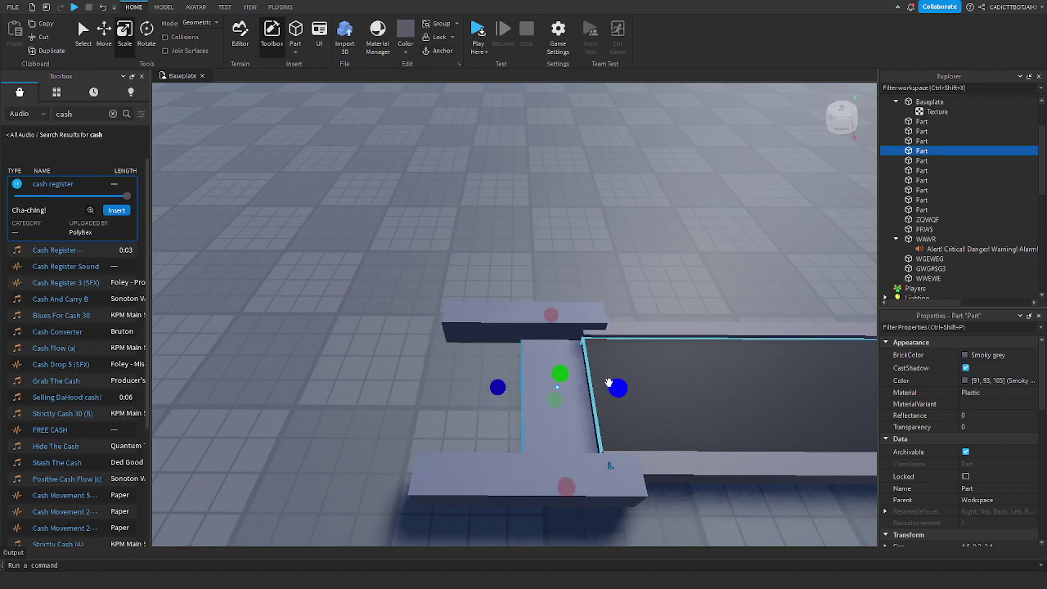
{"action": "right_click_drag", "start_coordinate": [611, 381], "coordinate": [669, 374]}
{"action": "left_click_drag", "start_coordinate": [640, 378], "coordinate": [650, 376]}
{"action": "left_click_drag", "start_coordinate": [558, 437], "coordinate": [561, 481]}
{"action": "scroll", "coordinate": [559, 458], "scroll_direction": "down", "scroll_amount": 1}
Step: Duplicate a side block and resize the copy into an end wall connecting the outer ends of the two side blocks
{"action": "left_click", "coordinate": [625, 475]}
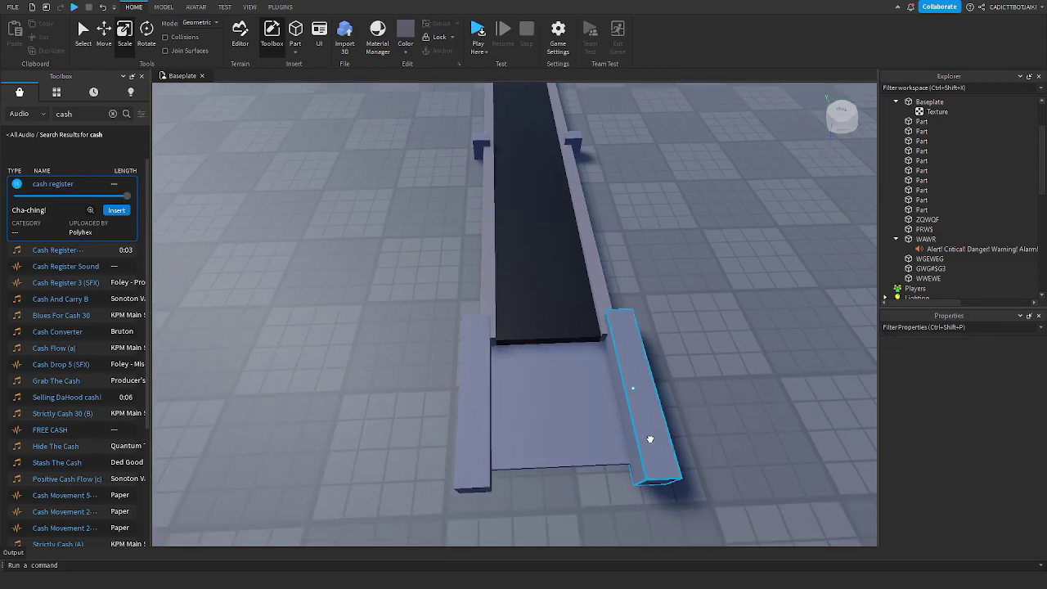
{"action": "left_click", "coordinate": [649, 439]}
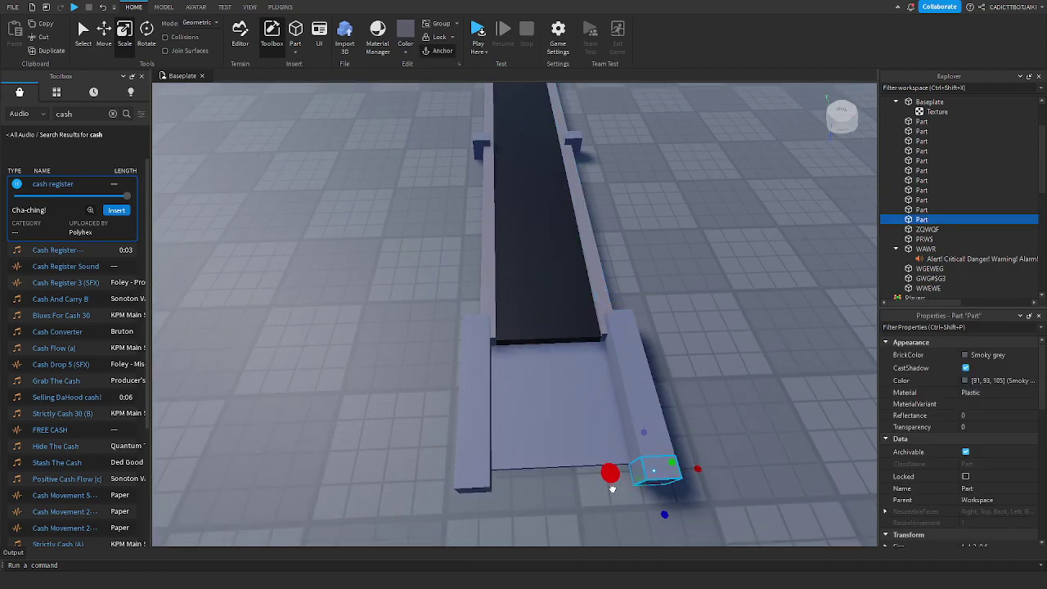
{"action": "left_click_drag", "start_coordinate": [611, 488], "coordinate": [472, 482]}
{"action": "left_click_drag", "start_coordinate": [693, 479], "coordinate": [661, 477]}
{"action": "right_click_drag", "start_coordinate": [661, 477], "coordinate": [685, 482]}
{"action": "left_click_drag", "start_coordinate": [634, 411], "coordinate": [626, 400]}
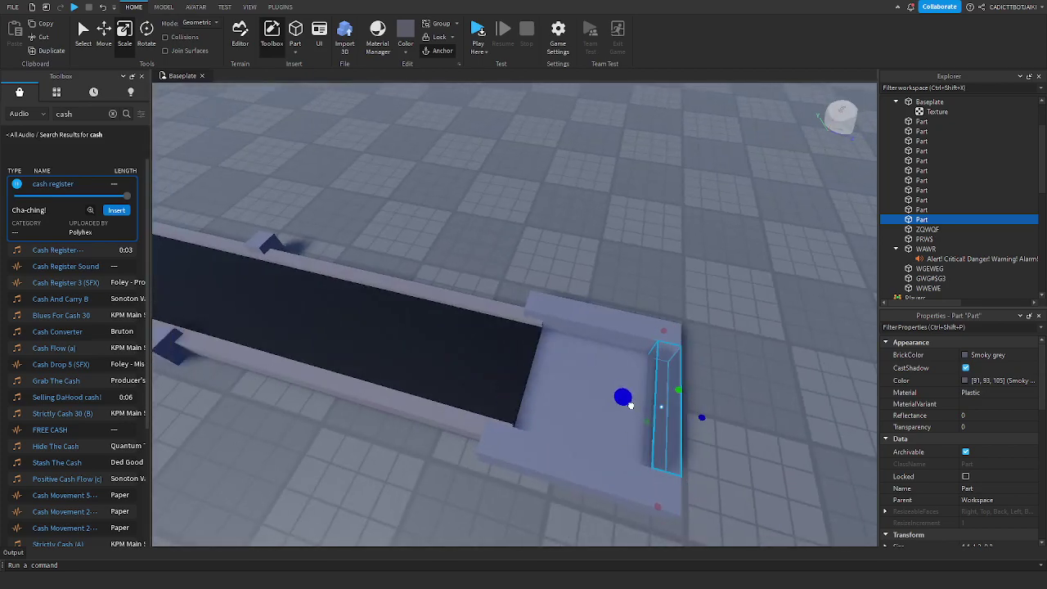
Step: Recolor the floor plate inside the end frame Slime green, and delete the plate
{"action": "left_click", "coordinate": [585, 393]}
{"action": "key", "text": "w"}
{"action": "left_click", "coordinate": [406, 54]}
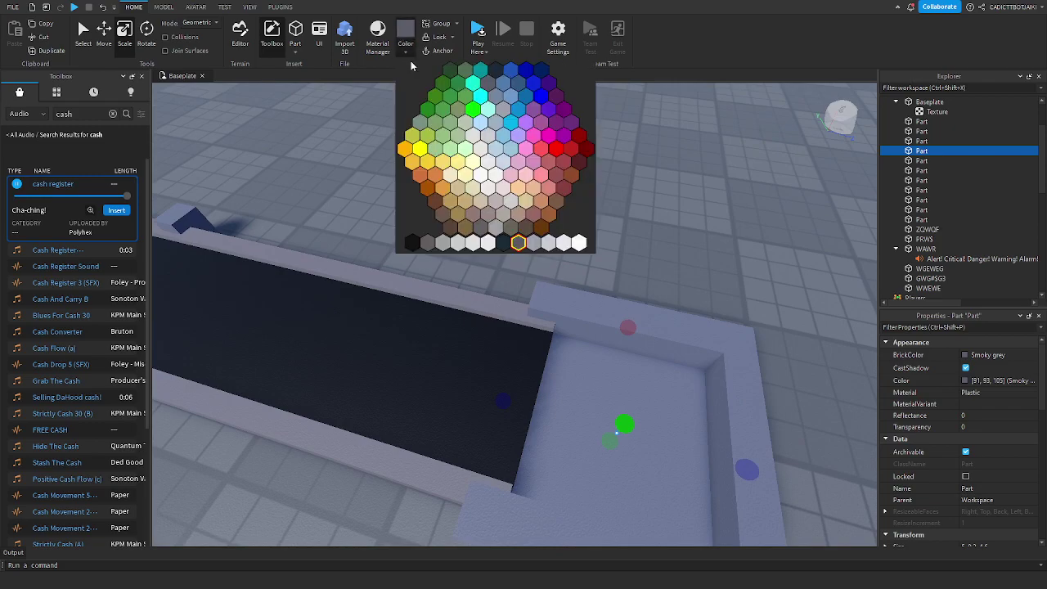
{"action": "left_click", "coordinate": [463, 72]}
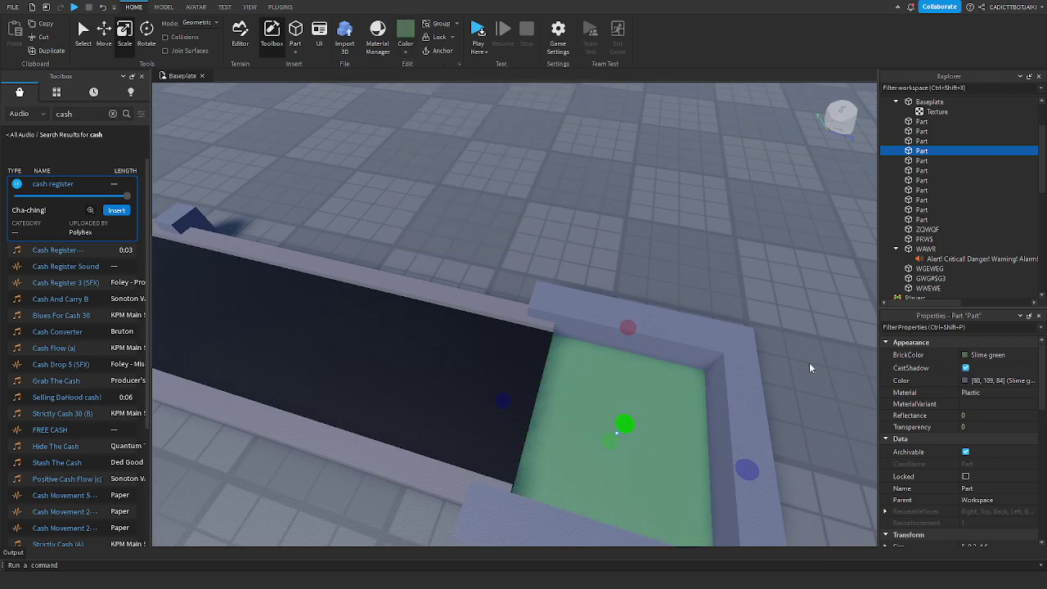
{"action": "scroll", "coordinate": [1002, 468], "scroll_direction": "down", "scroll_amount": 3}
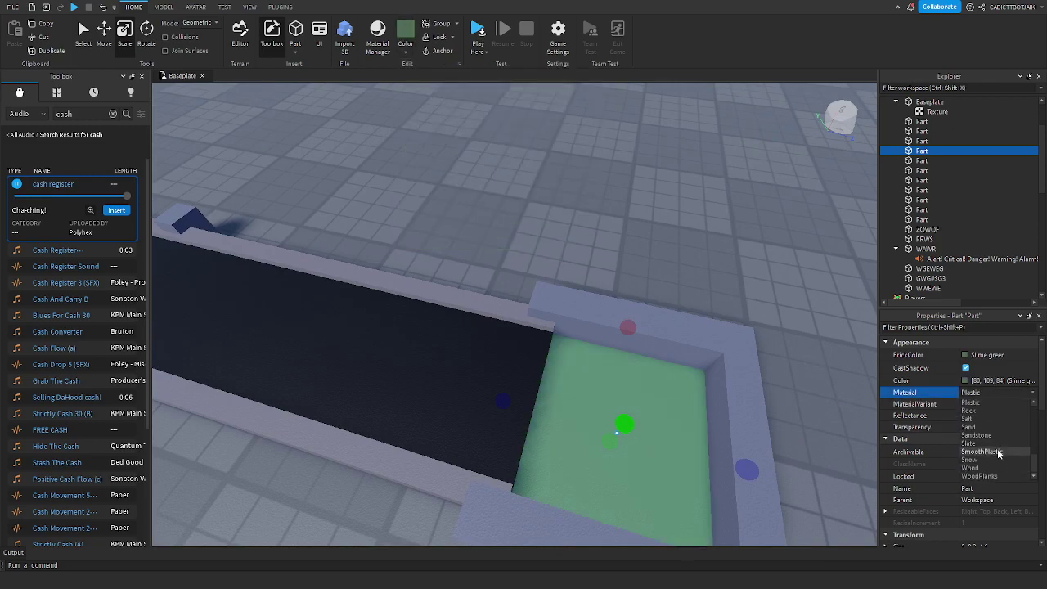
{"action": "right_click_drag", "start_coordinate": [726, 358], "coordinate": [723, 357]}
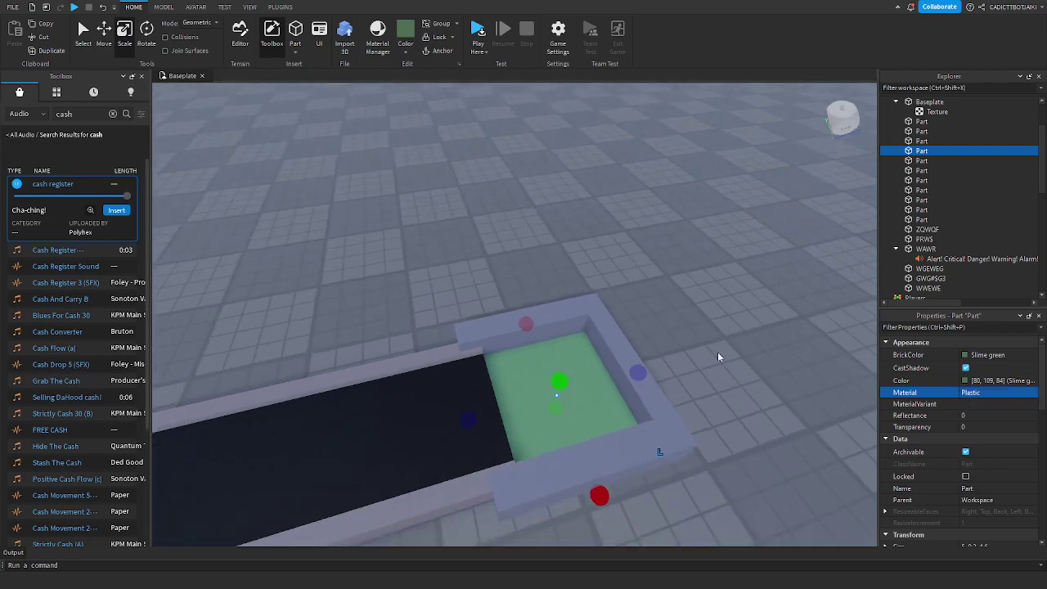
{"action": "key", "text": "Delete"}
Step: Raise the end wall and both side blocks upward into tall walls of equal height
{"action": "left_click", "coordinate": [626, 368]}
{"action": "left_click_drag", "start_coordinate": [635, 345], "coordinate": [659, 217]}
{"action": "left_click", "coordinate": [518, 338]}
{"action": "left_click_drag", "start_coordinate": [530, 299], "coordinate": [527, 197]}
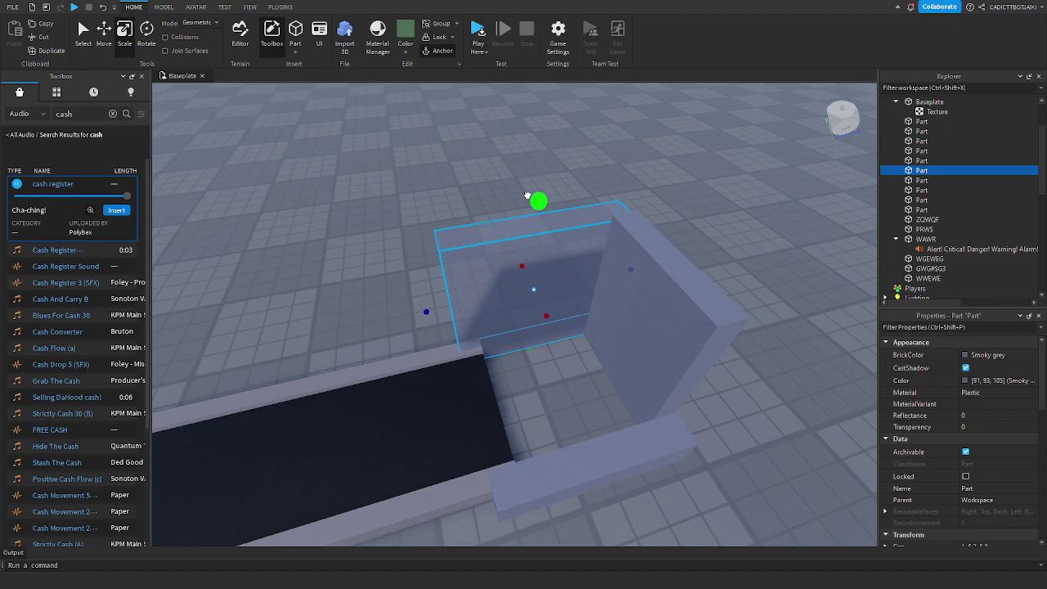
{"action": "scroll", "coordinate": [586, 333], "scroll_direction": "down", "scroll_amount": 3}
{"action": "left_click_drag", "start_coordinate": [541, 280], "coordinate": [545, 152]}
Step: Duplicate a side wall and resize the copy into a roof slab that spans the space between the enclosure walls
{"action": "right_click_drag", "start_coordinate": [545, 152], "coordinate": [561, 288]}
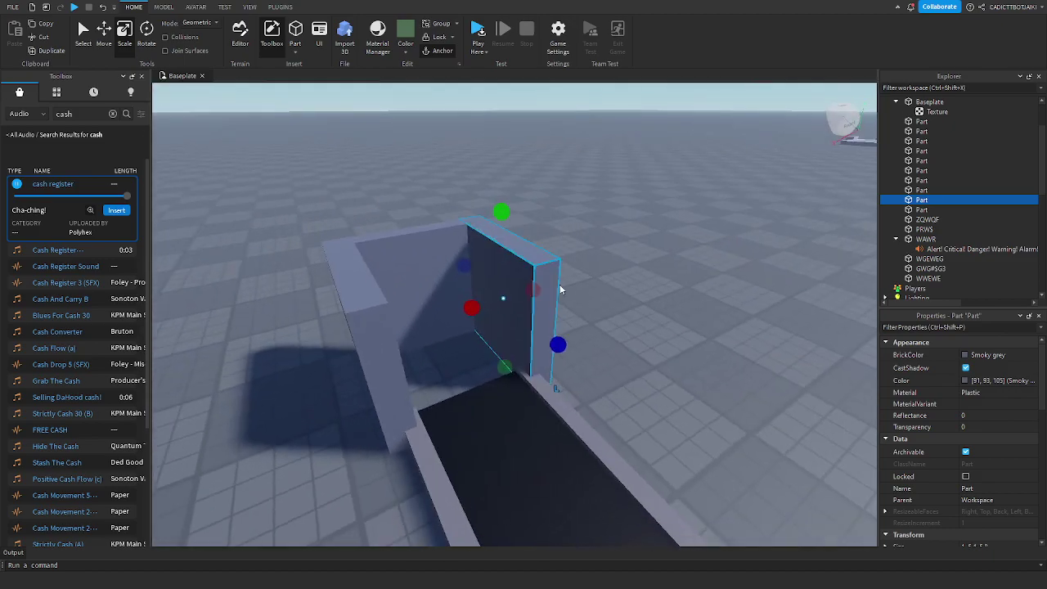
{"action": "key", "text": "ctrl+d"}
{"action": "left_click_drag", "start_coordinate": [468, 245], "coordinate": [335, 266]}
{"action": "left_click_drag", "start_coordinate": [533, 232], "coordinate": [507, 236]}
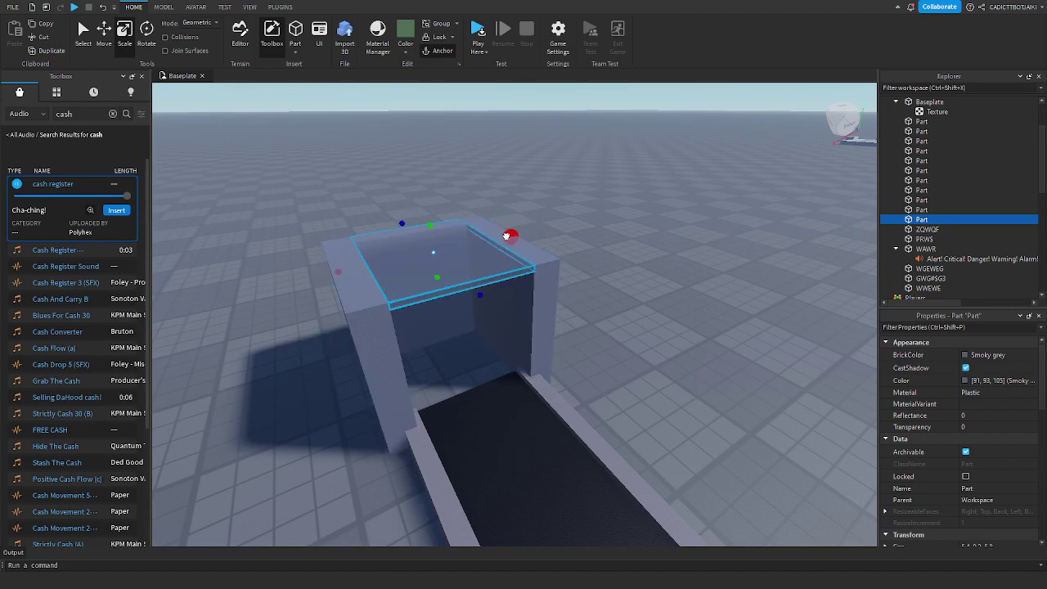
{"action": "right_click_drag", "start_coordinate": [510, 235], "coordinate": [519, 247]}
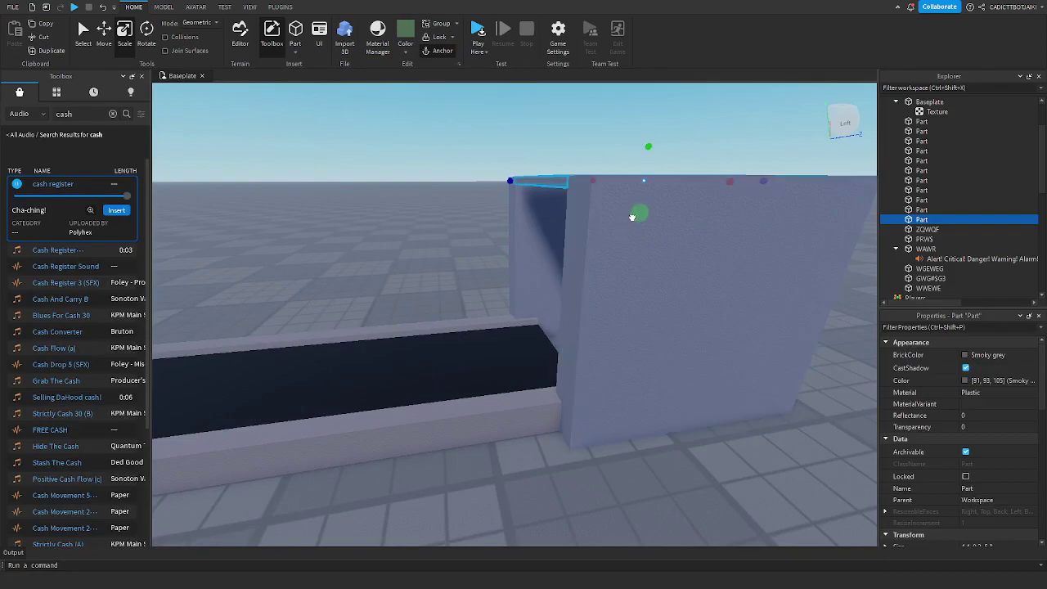
{"action": "scroll", "coordinate": [634, 225], "scroll_direction": "down", "scroll_amount": 5}
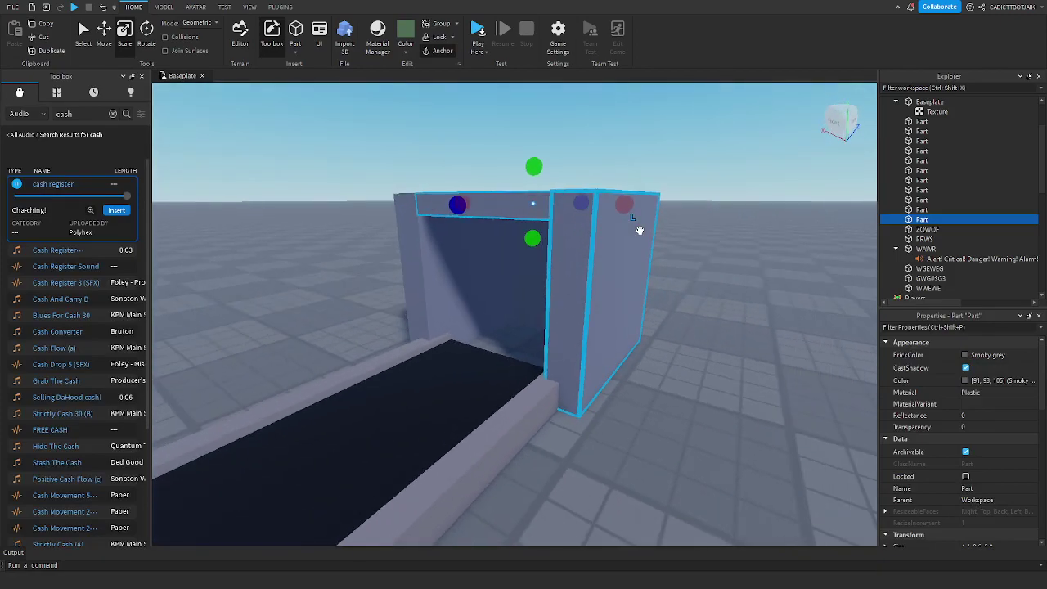
{"action": "scroll", "coordinate": [637, 231], "scroll_direction": "up", "scroll_amount": 5}
Step: Duplicate the roof slab and resize the copy into a thin upright panel covering the enclosure's entrance above the belt
{"action": "key", "text": "ctrl+d"}
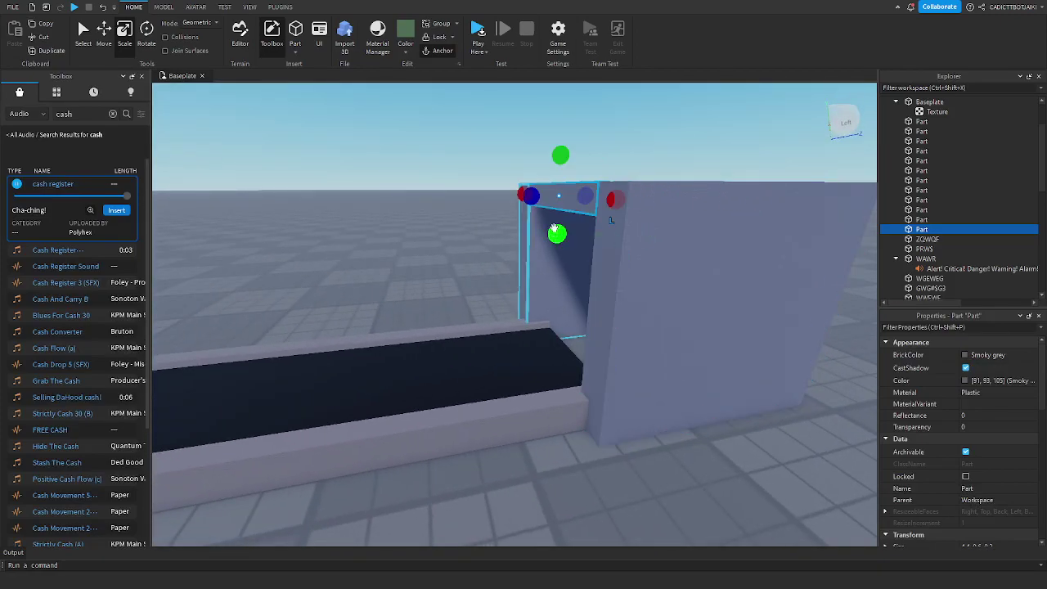
{"action": "left_click_drag", "start_coordinate": [553, 217], "coordinate": [551, 331]}
{"action": "left_click_drag", "start_coordinate": [542, 380], "coordinate": [543, 381]}
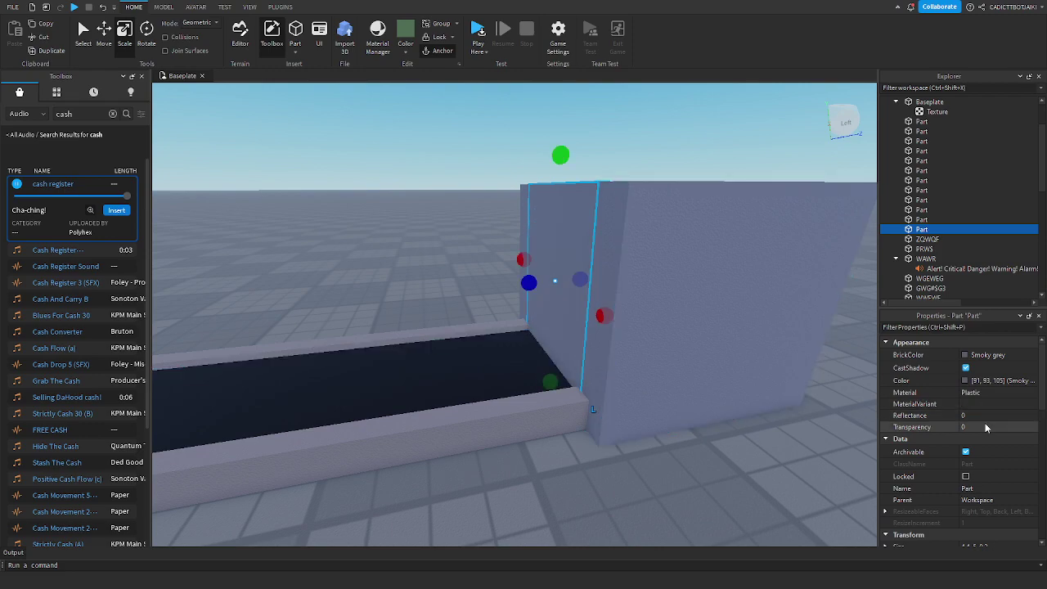
Step: Set the entrance panel's BrickColor to Really black
{"action": "scroll", "coordinate": [992, 440], "scroll_direction": "down", "scroll_amount": 2}
{"action": "scroll", "coordinate": [990, 435], "scroll_direction": "down", "scroll_amount": 2}
{"action": "scroll", "coordinate": [990, 435], "scroll_direction": "up", "scroll_amount": 10}
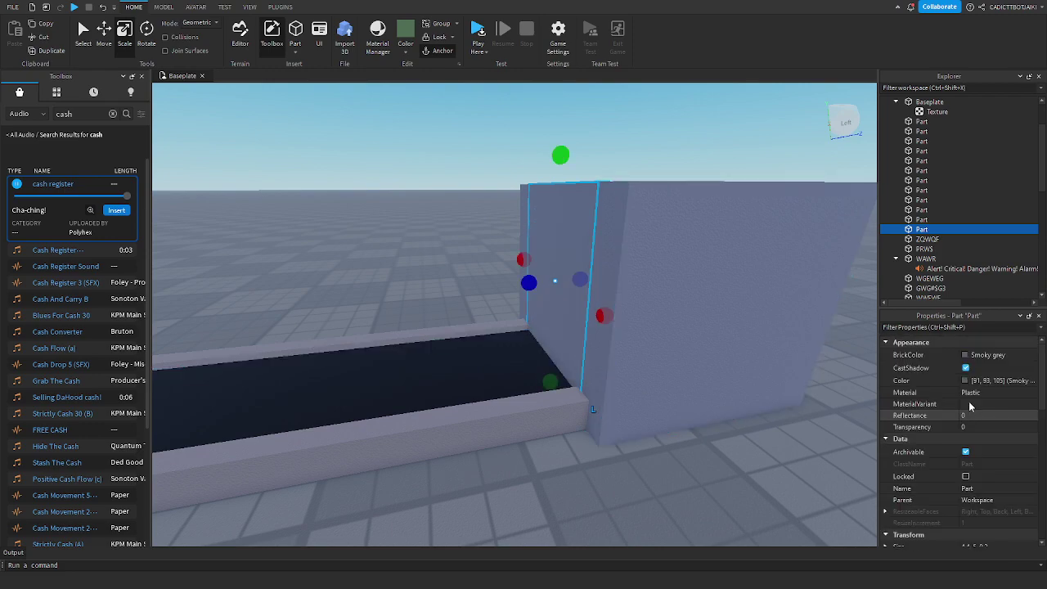
{"action": "left_click", "coordinate": [993, 354]}
{"action": "left_click", "coordinate": [861, 545]}
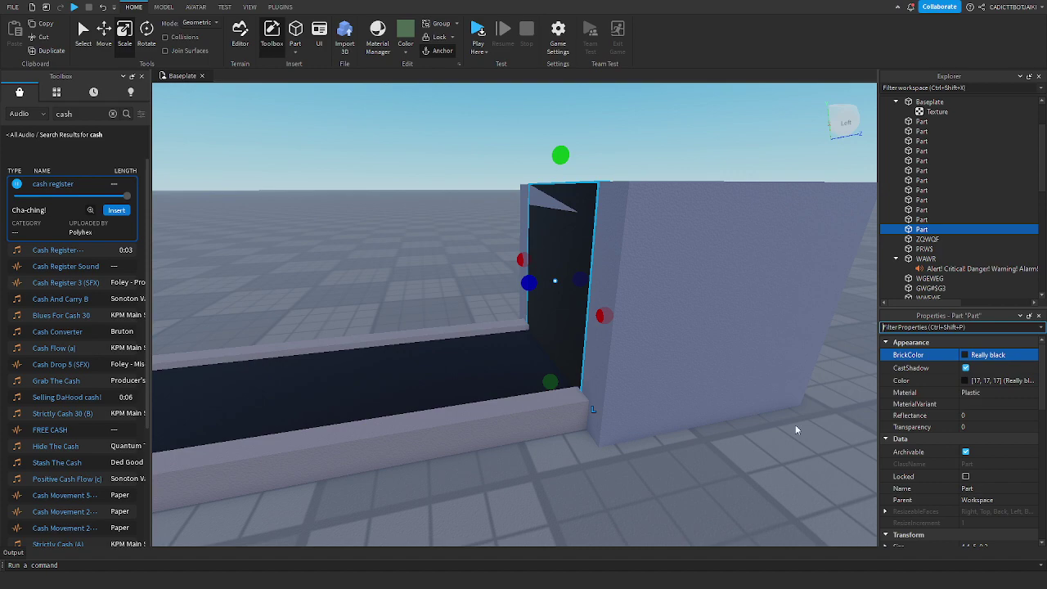
Step: Fit the black entrance panel beneath the roof slab and set its transparency to 0.7
{"action": "left_click", "coordinate": [975, 426]}
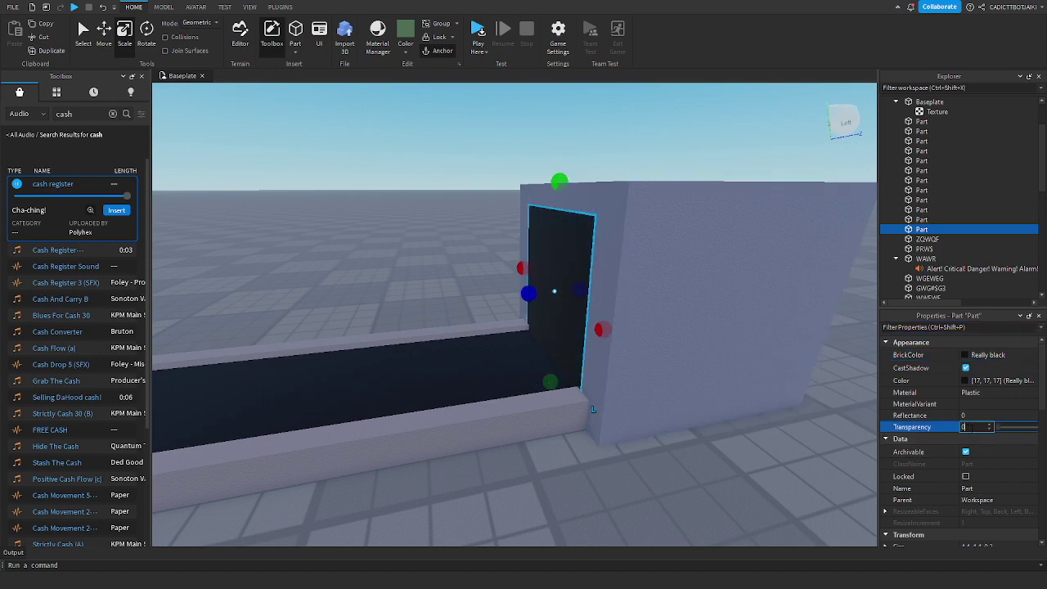
{"action": "type", "text": ".8"}
{"action": "key", "text": "BackSpace"}
{"action": "type", "text": "7"}
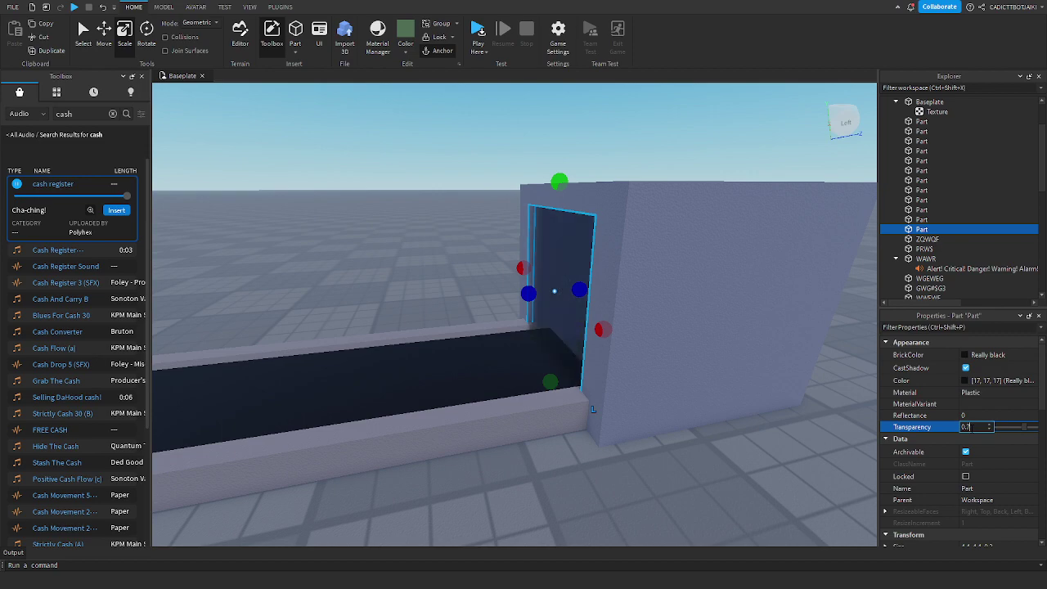
Step: Layer two more copies of the black entrance panel across the opening, setting the newest copy's transparency to 0.2
{"action": "right_click_drag", "start_coordinate": [610, 282], "coordinate": [619, 311]}
{"action": "key", "text": "ctrl+d"}
{"action": "left_click_drag", "start_coordinate": [589, 243], "coordinate": [551, 243]}
{"action": "key", "text": "ctrl+d"}
{"action": "type", "text": "0"}
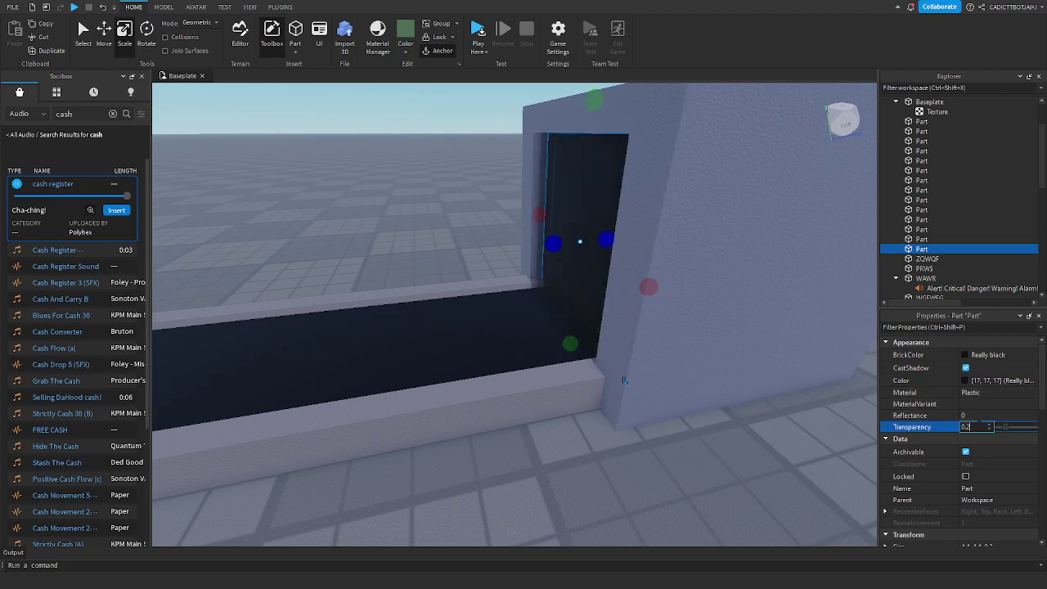
Step: Add another copy of the 0.2-transparency black panel to the layered entrance of the collector box
{"action": "key", "text": "ctrl+d"}
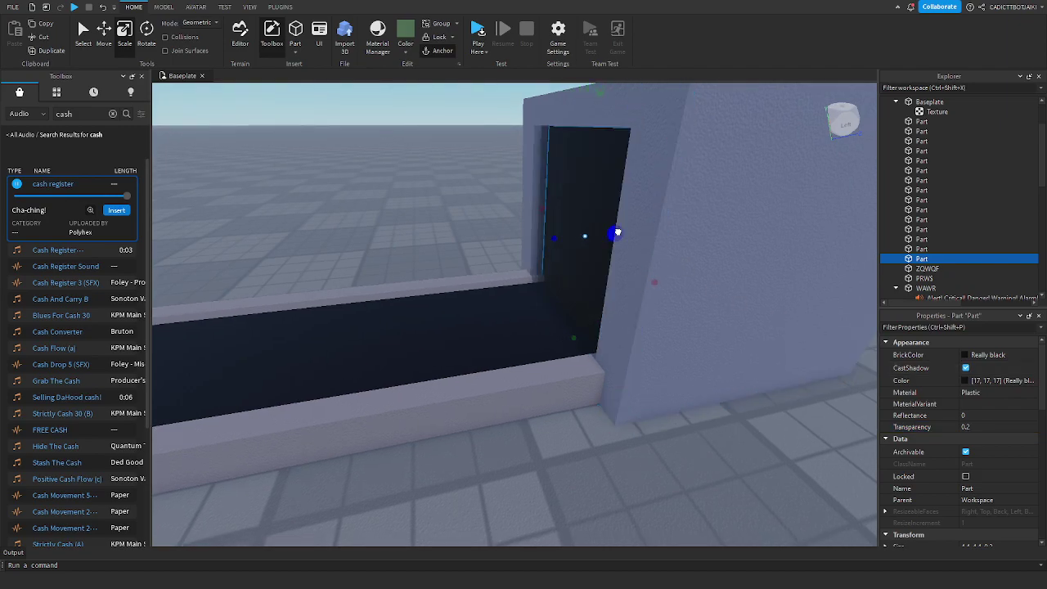
{"action": "left_click", "coordinate": [1010, 428]}
{"action": "right_click_drag", "start_coordinate": [723, 384], "coordinate": [751, 410]}
{"action": "left_click", "coordinate": [749, 408]}
{"action": "left_click_drag", "start_coordinate": [615, 236], "coordinate": [620, 220]}
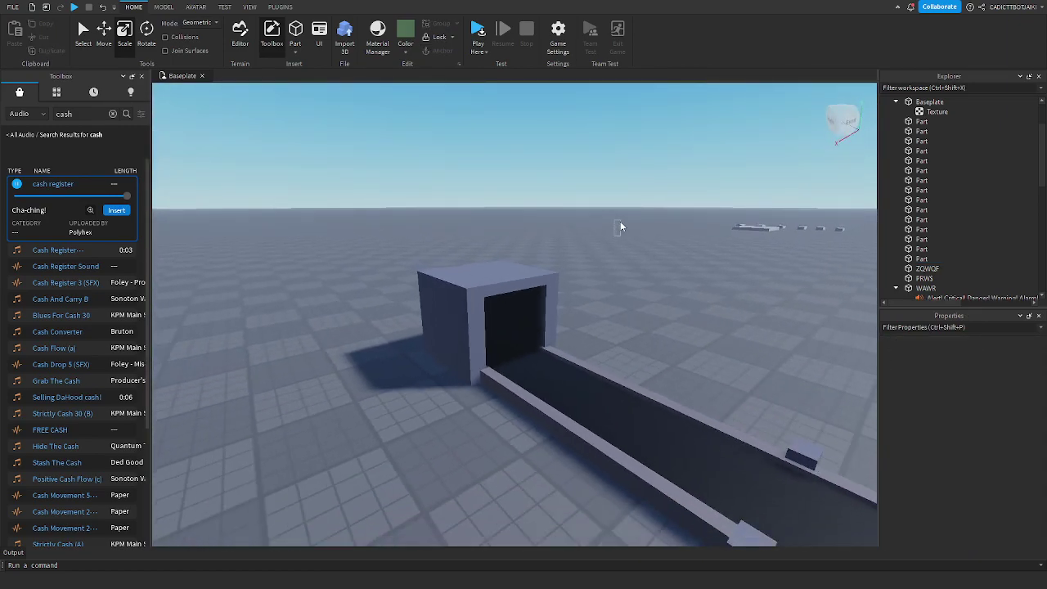
Step: Insert a new block part and bring it inside the collector box
{"action": "left_click_drag", "start_coordinate": [404, 403], "coordinate": [404, 403]}
{"action": "right_click_drag", "start_coordinate": [533, 216], "coordinate": [446, 237]}
{"action": "left_click", "coordinate": [529, 247]}
{"action": "key", "text": "w"}
{"action": "key", "text": "s"}
{"action": "left_click", "coordinate": [295, 33]}
{"action": "scroll", "coordinate": [539, 278], "scroll_direction": "up", "scroll_amount": 5}
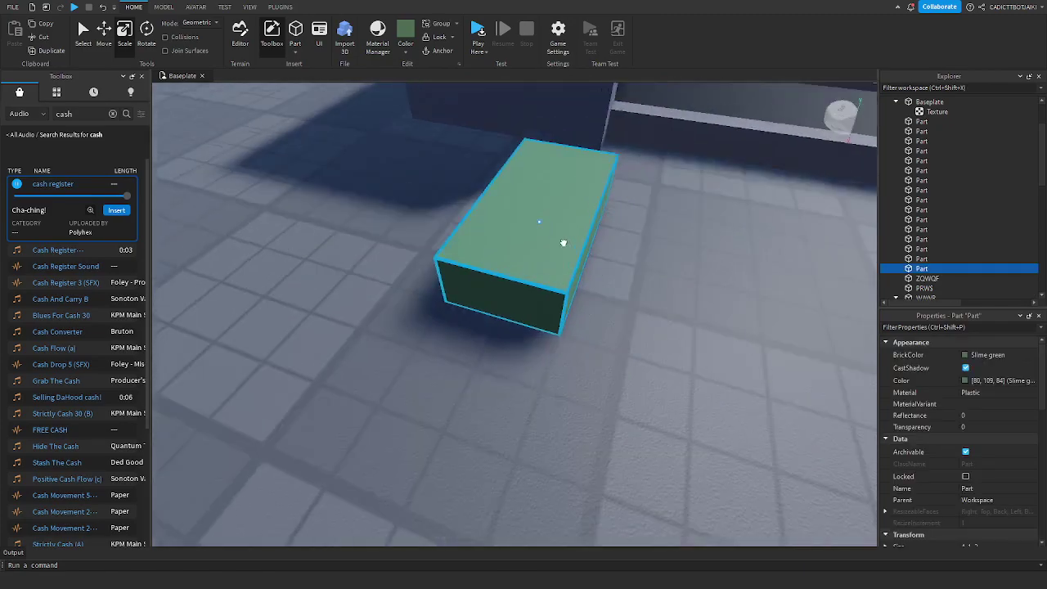
{"action": "scroll", "coordinate": [548, 250], "scroll_direction": "down", "scroll_amount": 2}
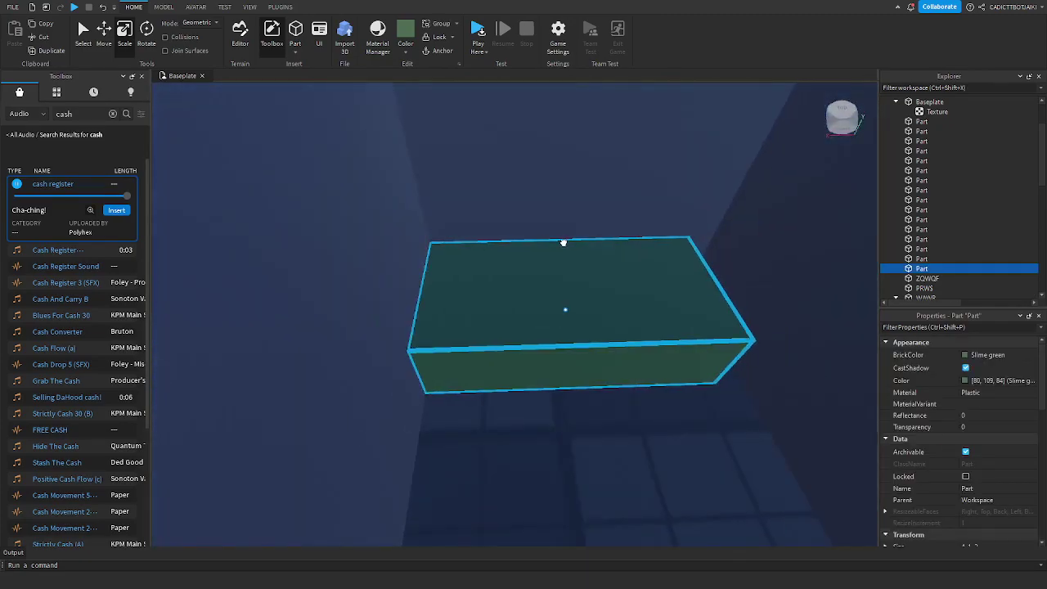
{"action": "scroll", "coordinate": [563, 249], "scroll_direction": "down", "scroll_amount": 5}
Step: Resize the green block into a thin slab that covers the floor inside the collector box
{"action": "left_click_drag", "start_coordinate": [563, 242], "coordinate": [421, 531]}
{"action": "scroll", "coordinate": [607, 425], "scroll_direction": "up", "scroll_amount": 6}
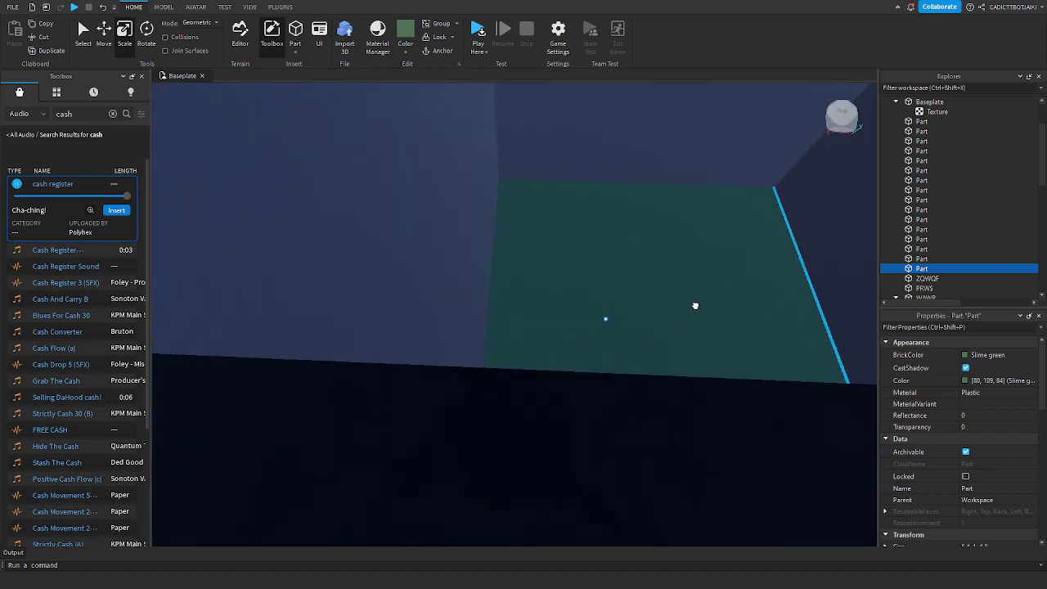
{"action": "left_click_drag", "start_coordinate": [695, 305], "coordinate": [697, 326]}
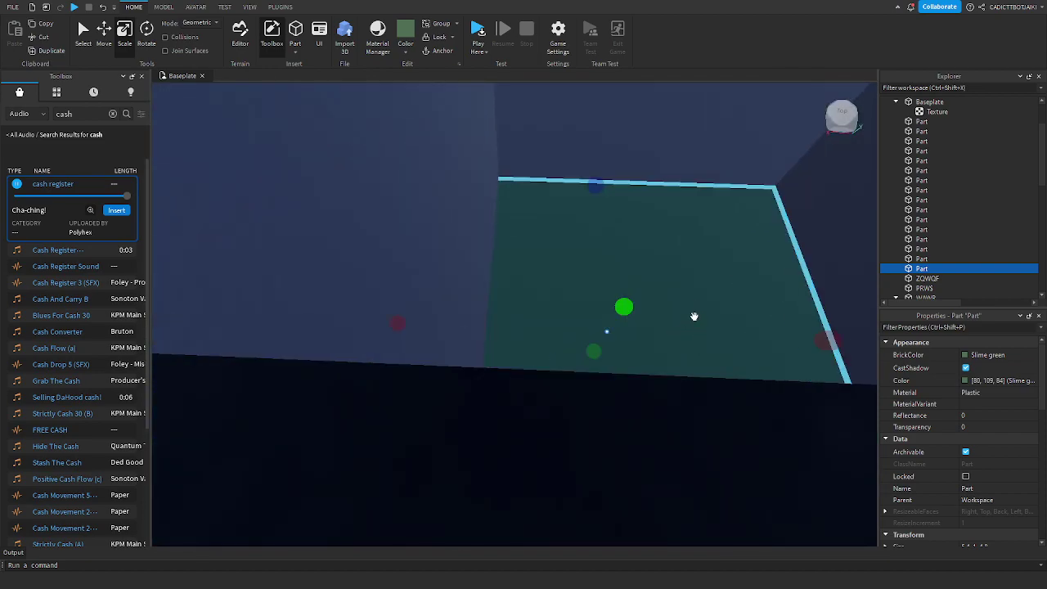
{"action": "right_click_drag", "start_coordinate": [694, 316], "coordinate": [693, 322]}
{"action": "left_click_drag", "start_coordinate": [397, 296], "coordinate": [460, 291]}
{"action": "right_click_drag", "start_coordinate": [505, 291], "coordinate": [572, 297]}
Step: Rename the green floor slab as Hitbox
{"action": "scroll", "coordinate": [972, 463], "scroll_direction": "down", "scroll_amount": 5}
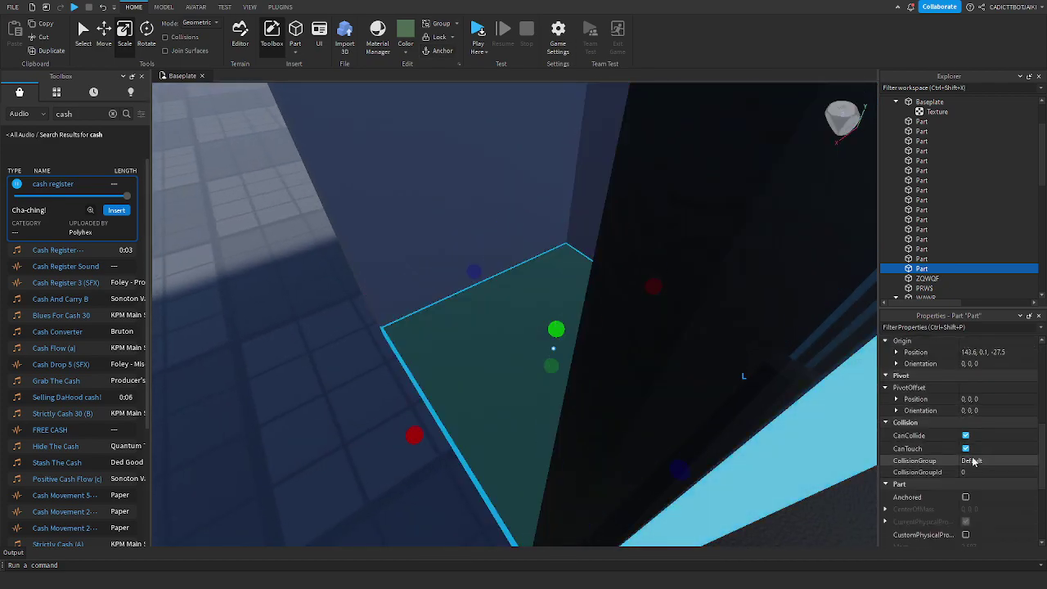
{"action": "scroll", "coordinate": [972, 458], "scroll_direction": "up", "scroll_amount": 1}
{"action": "left_click", "coordinate": [941, 327]}
{"action": "type", "text": "na"}
{"action": "left_click", "coordinate": [973, 364]}
{"action": "type", "text": "Hitbox"}
{"action": "key", "text": "Return"}
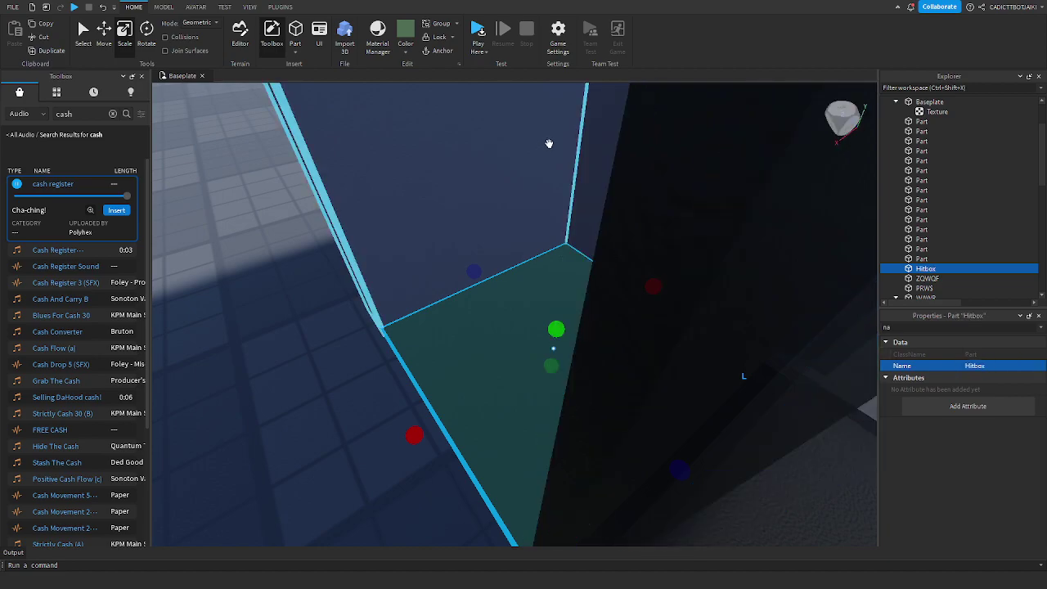
Step: Move the Hitbox slab out of the collector box onto the open baseplate beside it
{"action": "scroll", "coordinate": [549, 144], "scroll_direction": "down", "scroll_amount": 10}
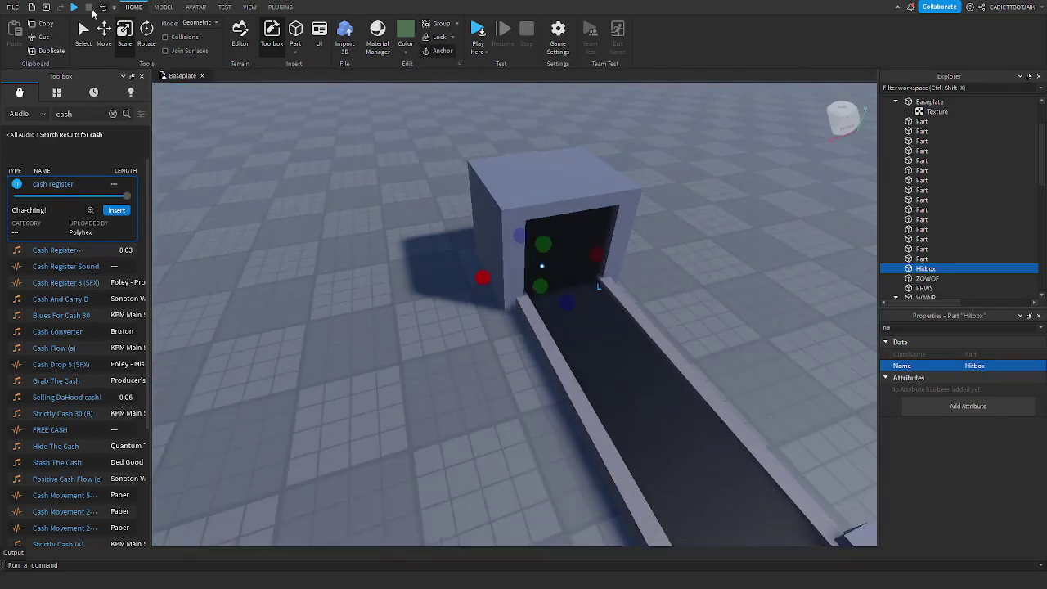
{"action": "left_click_drag", "start_coordinate": [493, 271], "coordinate": [264, 334]}
{"action": "mouse_move", "coordinate": [393, 286]}
{"action": "right_mouse_down"}
{"action": "mouse_move", "coordinate": [379, 275]}
{"action": "mouse_move", "coordinate": [376, 294]}
{"action": "right_mouse_up"}
Step: Insert another block part and place it over the Hitbox slab
{"action": "left_click", "coordinate": [295, 31]}
{"action": "key", "text": "a"}
{"action": "left_click_drag", "start_coordinate": [516, 271], "coordinate": [501, 231]}
{"action": "key", "text": "e"}
Step: Color the new block Neon orange
{"action": "left_click", "coordinate": [405, 50]}
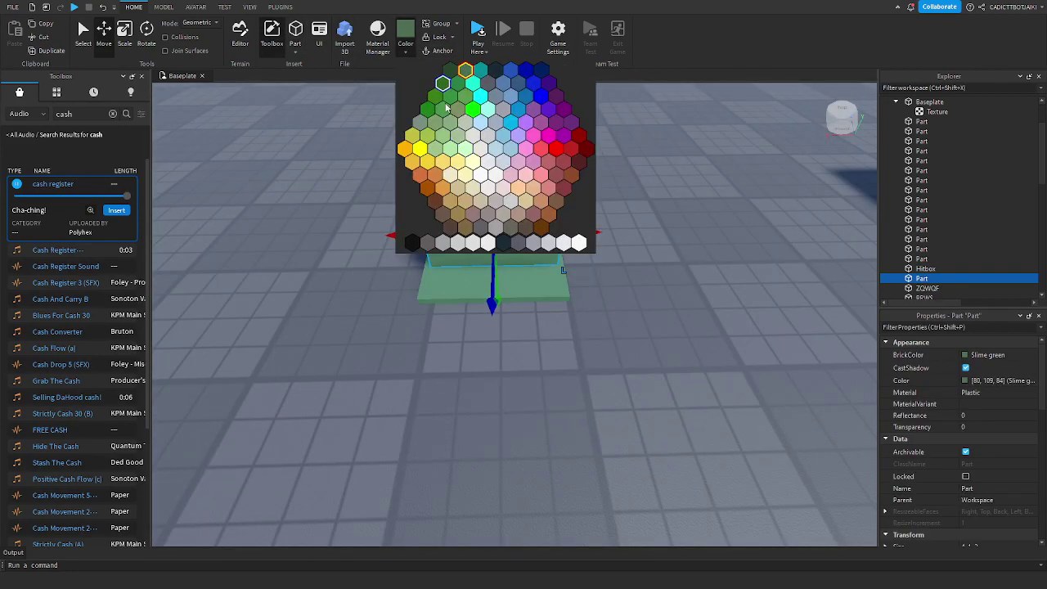
{"action": "left_click", "coordinate": [417, 178]}
{"action": "left_click", "coordinate": [123, 46]}
{"action": "right_click_drag", "start_coordinate": [466, 229], "coordinate": [477, 233]}
{"action": "key", "text": "a"}
{"action": "key", "text": "s"}
Step: Color the new block Really black and set its material to Mud
{"action": "left_click", "coordinate": [406, 45]}
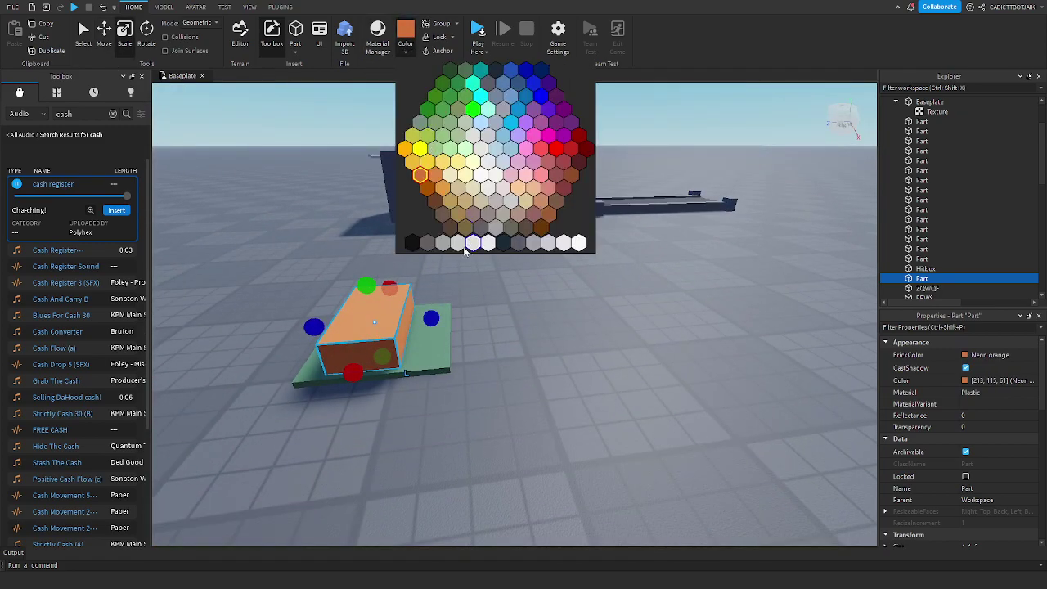
{"action": "left_click", "coordinate": [411, 246]}
{"action": "right_click_drag", "start_coordinate": [464, 293], "coordinate": [461, 292]}
{"action": "key", "text": "d"}
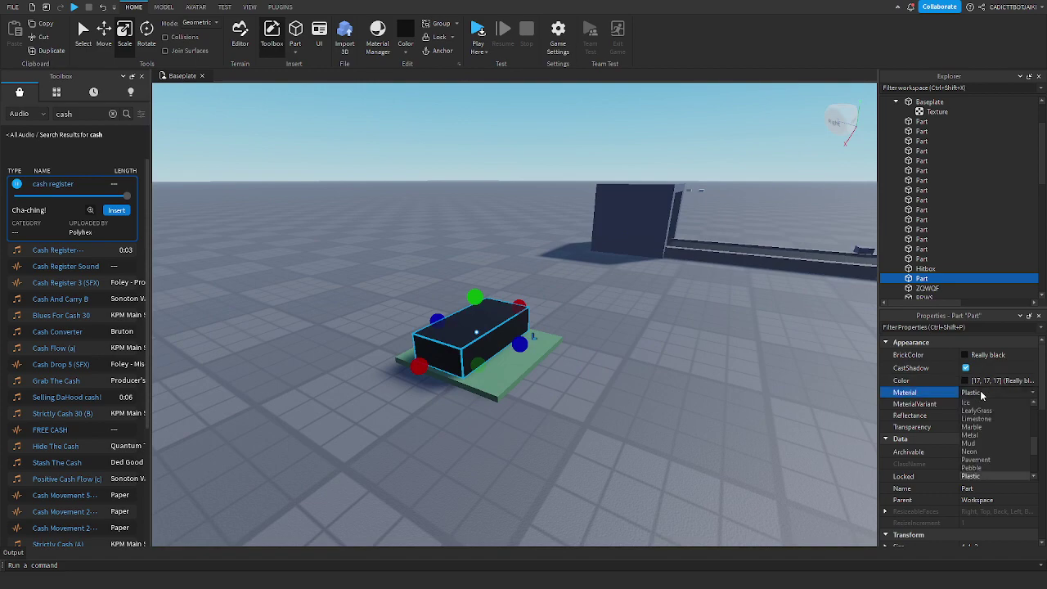
{"action": "left_click", "coordinate": [982, 443]}
{"action": "left_click", "coordinate": [628, 402]}
Step: Raise the black Mud block into the air above the green slab
{"action": "right_click_drag", "start_coordinate": [628, 403], "coordinate": [576, 343]}
{"action": "key", "text": "w"}
{"action": "left_click", "coordinate": [576, 344]}
{"action": "key", "text": "ctrl+t"}
{"action": "left_click_drag", "start_coordinate": [564, 367], "coordinate": [572, 201]}
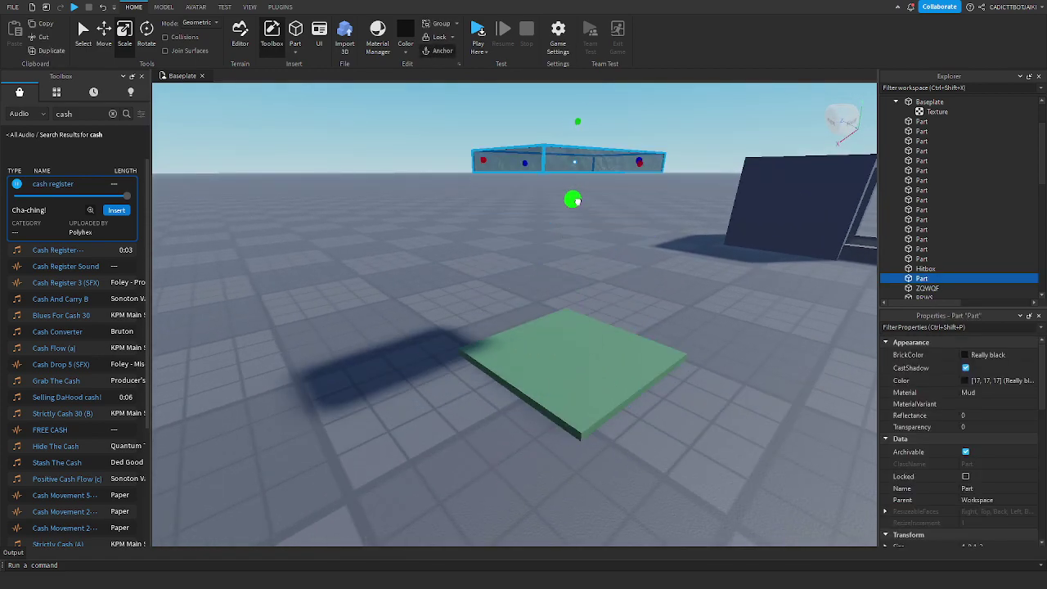
Step: Rename the raised black block as Coal
{"action": "right_click_drag", "start_coordinate": [576, 201], "coordinate": [563, 202]}
{"action": "key", "text": "d"}
{"action": "key", "text": "s"}
{"action": "left_click", "coordinate": [944, 327]}
{"action": "type", "text": "na"}
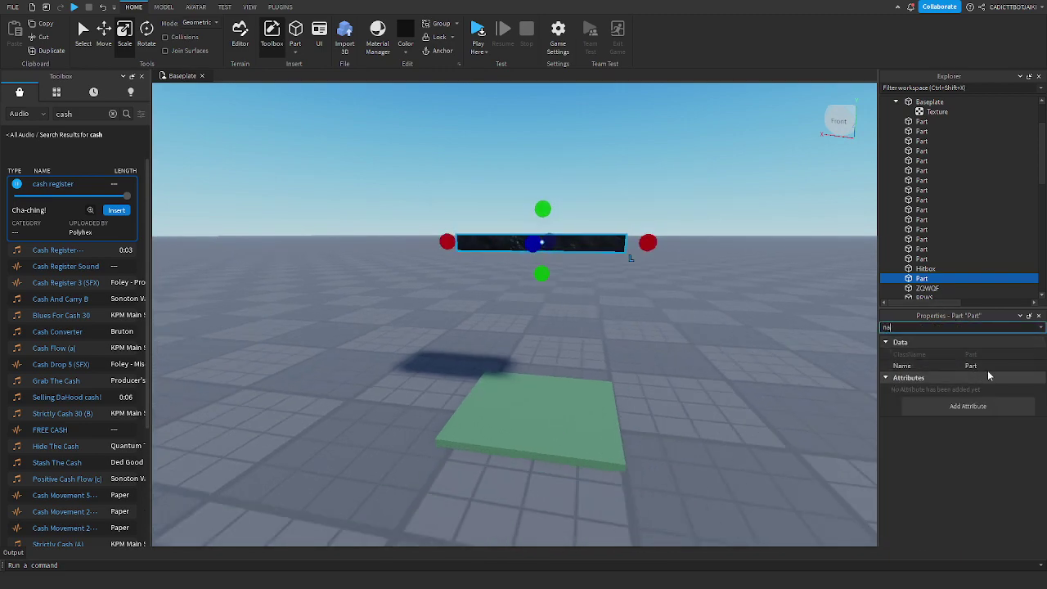
{"action": "left_click", "coordinate": [985, 366]}
{"action": "type", "text": "Coal"}
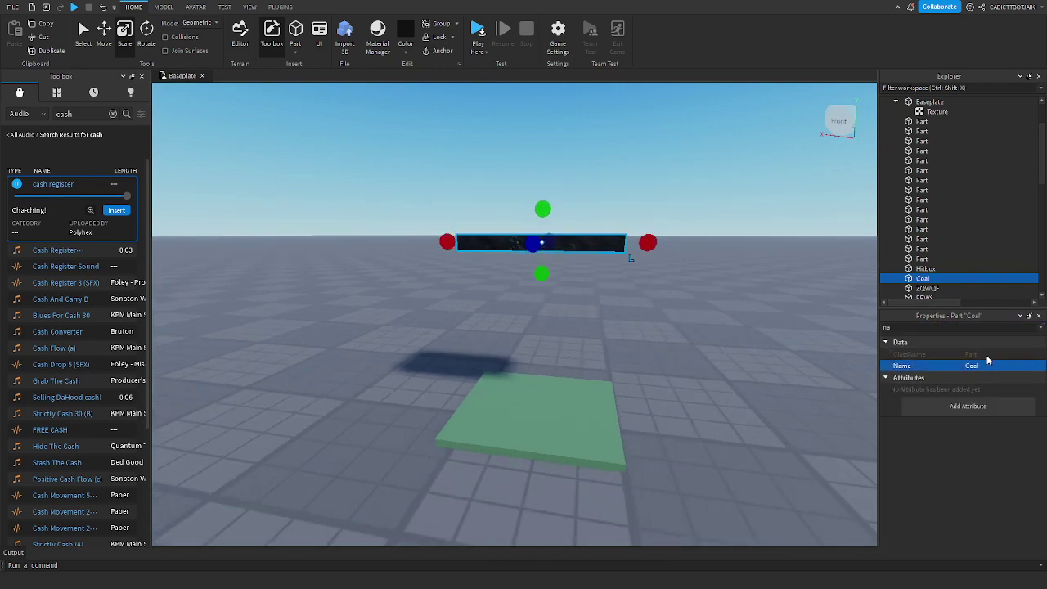
Step: Narrow the Coal block from both sides and increase its height to form a small cube
{"action": "right_click_drag", "start_coordinate": [712, 295], "coordinate": [705, 352]}
{"action": "left_click_drag", "start_coordinate": [643, 285], "coordinate": [545, 280]}
{"action": "left_click_drag", "start_coordinate": [418, 275], "coordinate": [450, 272]}
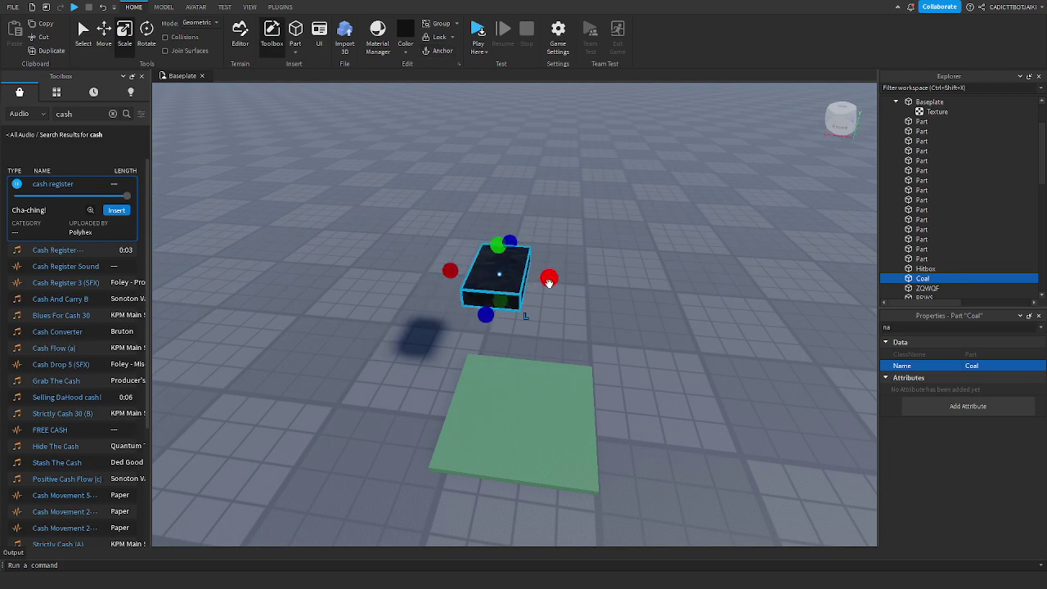
{"action": "left_click_drag", "start_coordinate": [549, 283], "coordinate": [582, 282]}
{"action": "left_click_drag", "start_coordinate": [516, 246], "coordinate": [511, 194]}
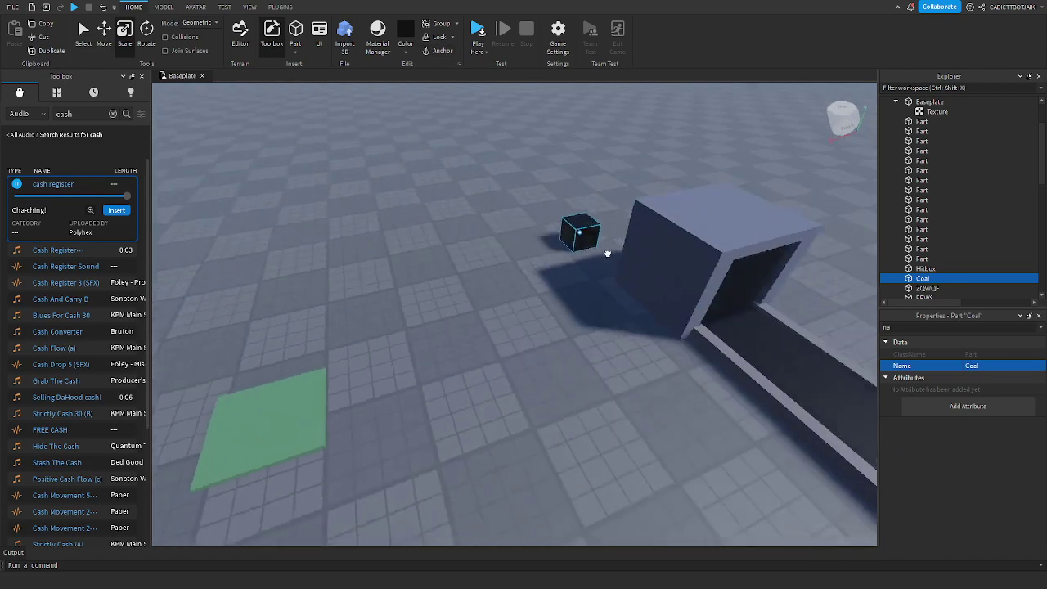
Step: Place the Coal cube over the Hitbox slab and lift it so it floats above the slab
{"action": "scroll", "coordinate": [603, 250], "scroll_direction": "up", "scroll_amount": 5}
{"action": "left_click_drag", "start_coordinate": [584, 357], "coordinate": [425, 387]}
{"action": "left_click", "coordinate": [105, 39]}
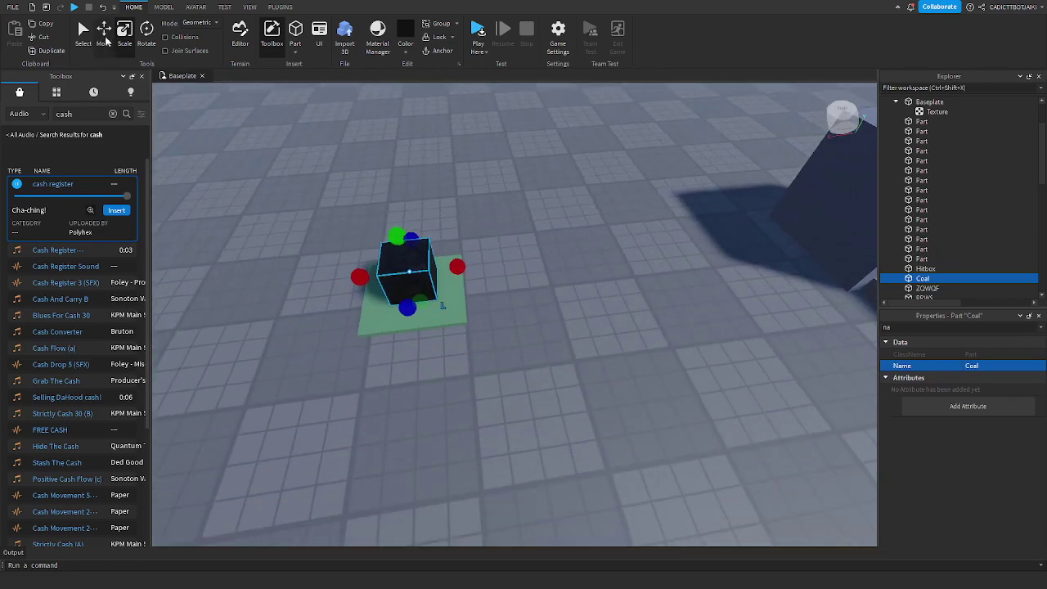
{"action": "left_click_drag", "start_coordinate": [387, 199], "coordinate": [350, 95]}
Step: Add a Script to the Hitbox part and clear its default code
{"action": "left_click", "coordinate": [438, 312]}
{"action": "left_click", "coordinate": [943, 269]}
{"action": "type", "text": "scr"}
{"action": "left_click", "coordinate": [921, 300]}
{"action": "left_click_drag", "start_coordinate": [278, 102], "coordinate": [96, 76]}
Step: Connect script.Parent's Touched event to a function with the parameter hit
{"action": "type", "text": "script.parent.Touched:Connect(fu"}
{"action": "key", "text": "Tab"}
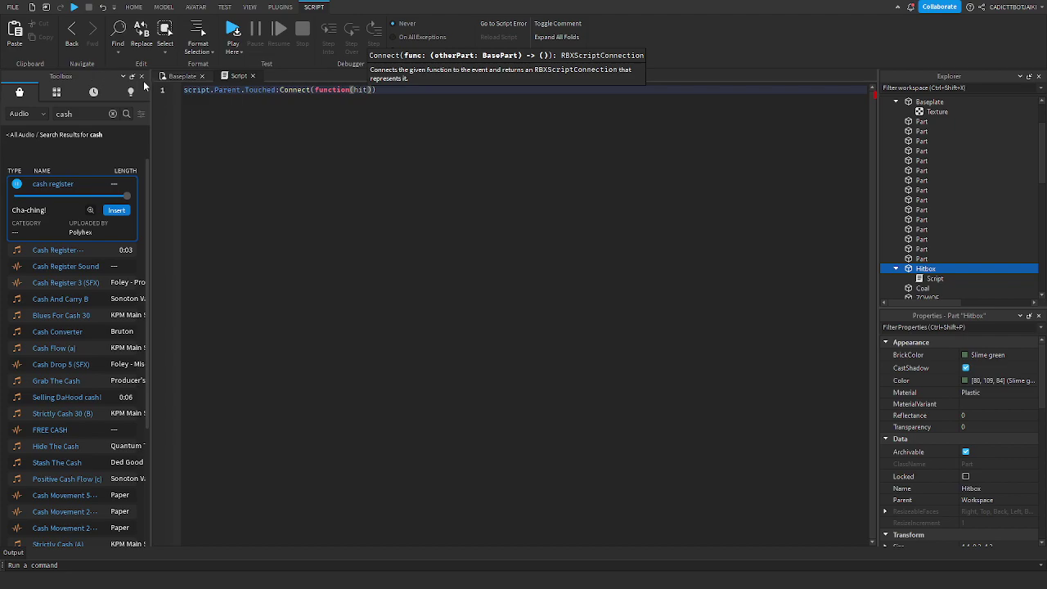
{"action": "key", "text": "Return"}
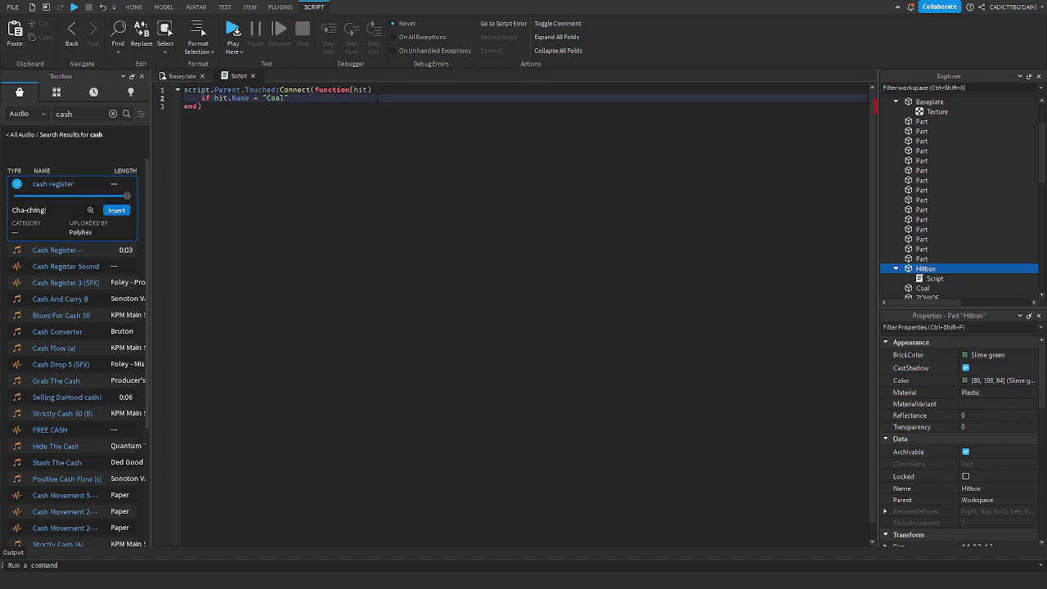
Step: Inside the function, add an if block testing hit.Name == "Coal" that calls hit:Destroy()
{"action": "type", "text": "\"Coal\" t"}
{"action": "key", "text": "Return"}
{"action": "key", "text": "Return"}
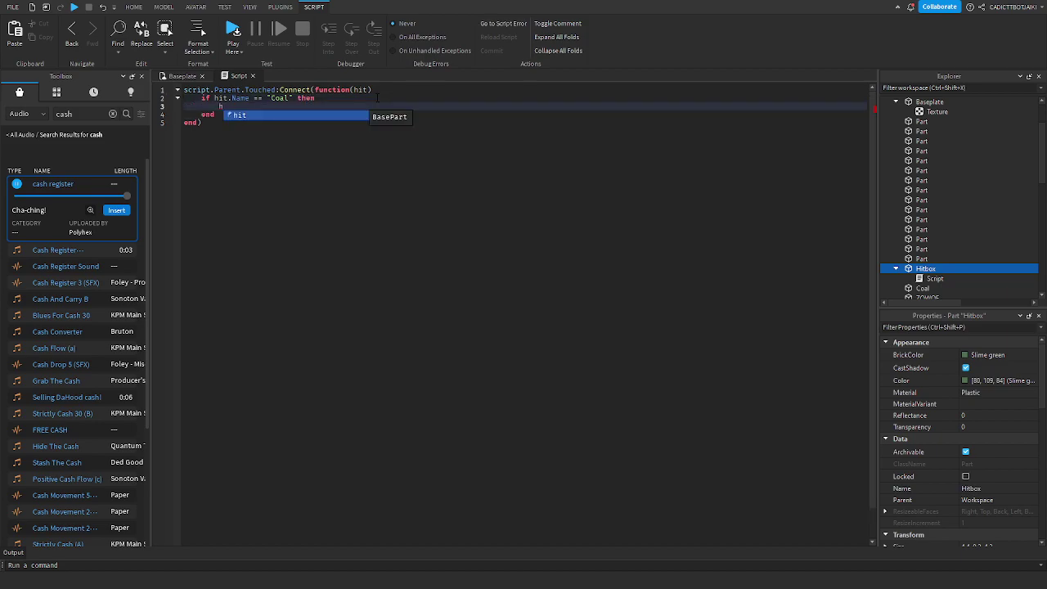
{"action": "type", "text": "hit:Destroy()"}
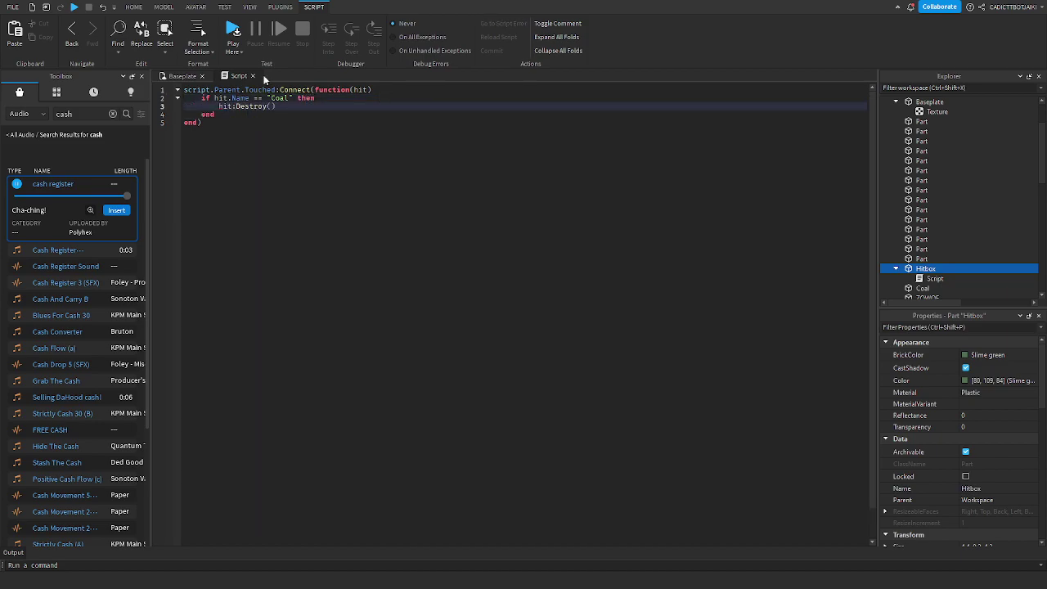
Step: Insert the cash register sound into Hitbox and add script.Parent["cash register"]:Play() below the Destroy line, closing the script
{"action": "left_click", "coordinate": [116, 211]}
{"action": "key", "text": "Return"}
{"action": "type", "text": "script.Parent.cash"}
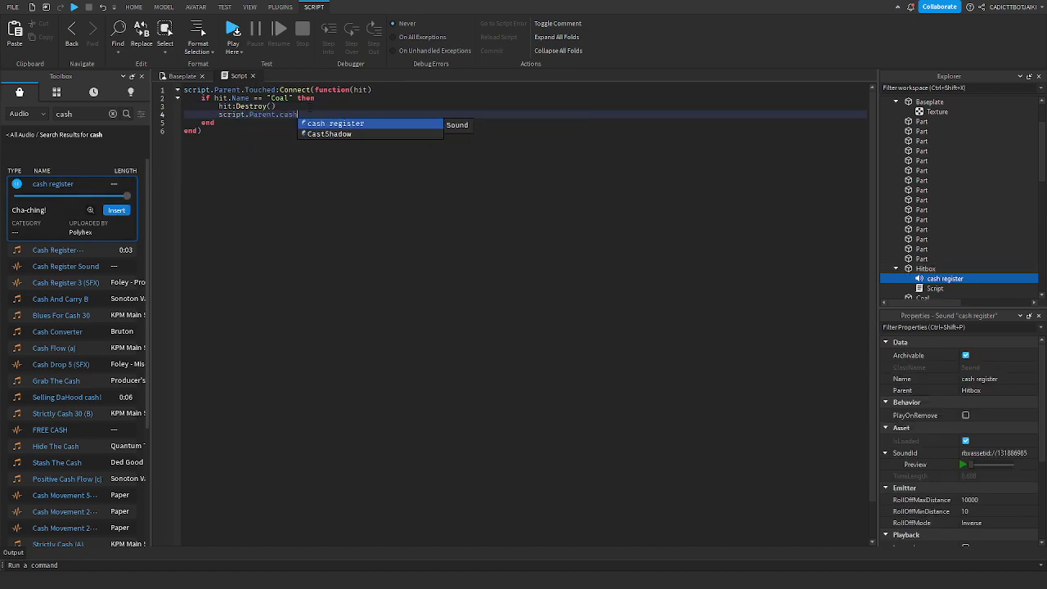
{"action": "key", "text": "Tab"}
{"action": "type", "text": ":p"}
{"action": "key", "text": "Tab"}
{"action": "type", "text": "()"}
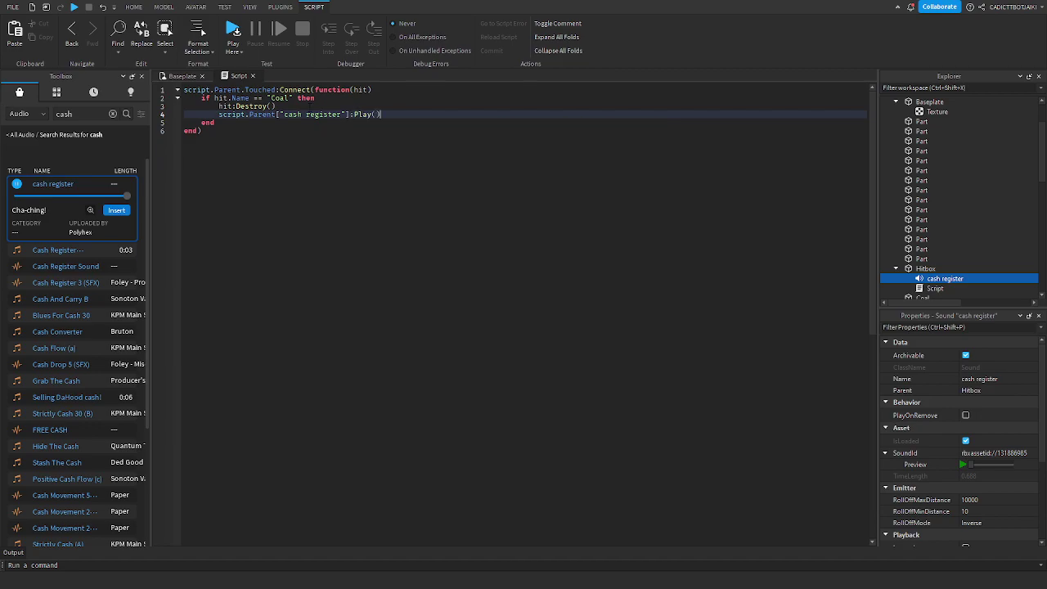
{"action": "left_click", "coordinate": [253, 76]}
Step: Run a simulation to test the Coal cube dropping onto the Hitbox slab, and stop it
{"action": "left_click", "coordinate": [443, 260]}
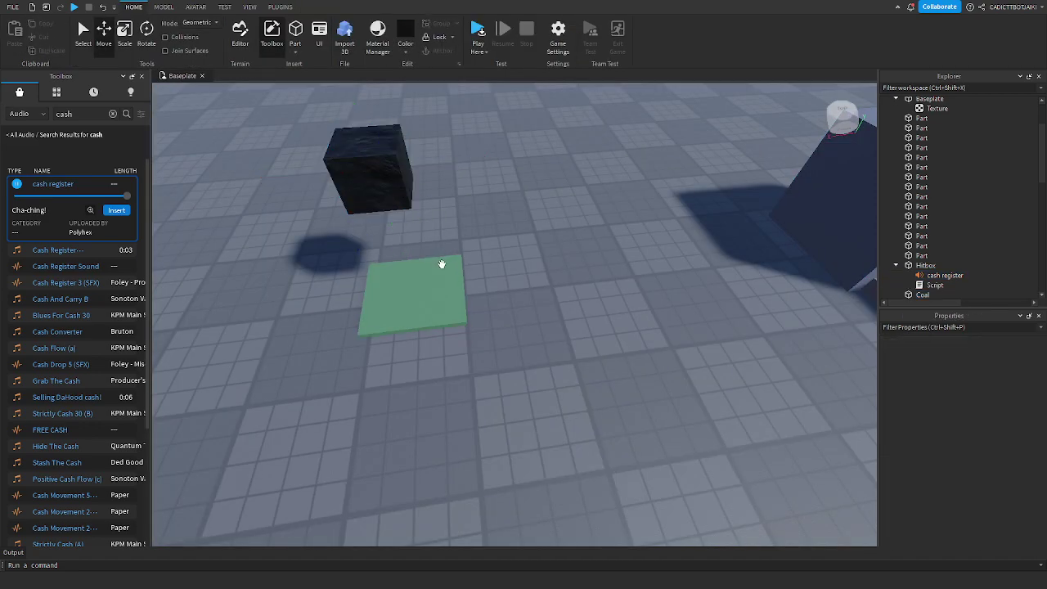
{"action": "right_click_drag", "start_coordinate": [580, 177], "coordinate": [559, 191]}
{"action": "key", "text": "s"}
{"action": "left_click", "coordinate": [559, 190]}
{"action": "left_click", "coordinate": [484, 52]}
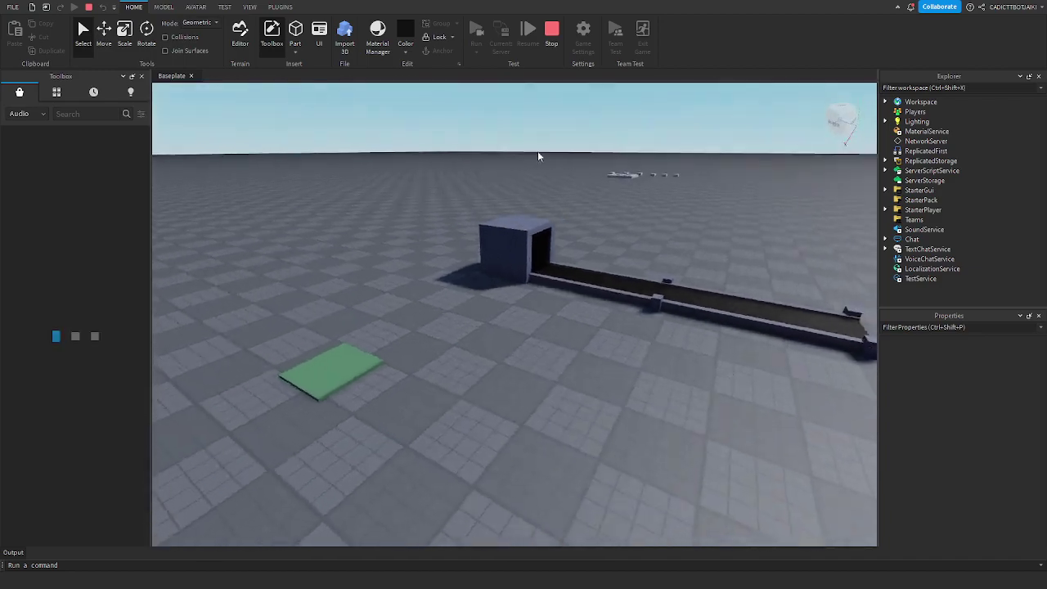
{"action": "right_click_drag", "start_coordinate": [538, 155], "coordinate": [549, 157]}
{"action": "key", "text": "q"}
{"action": "left_click", "coordinate": [549, 38]}
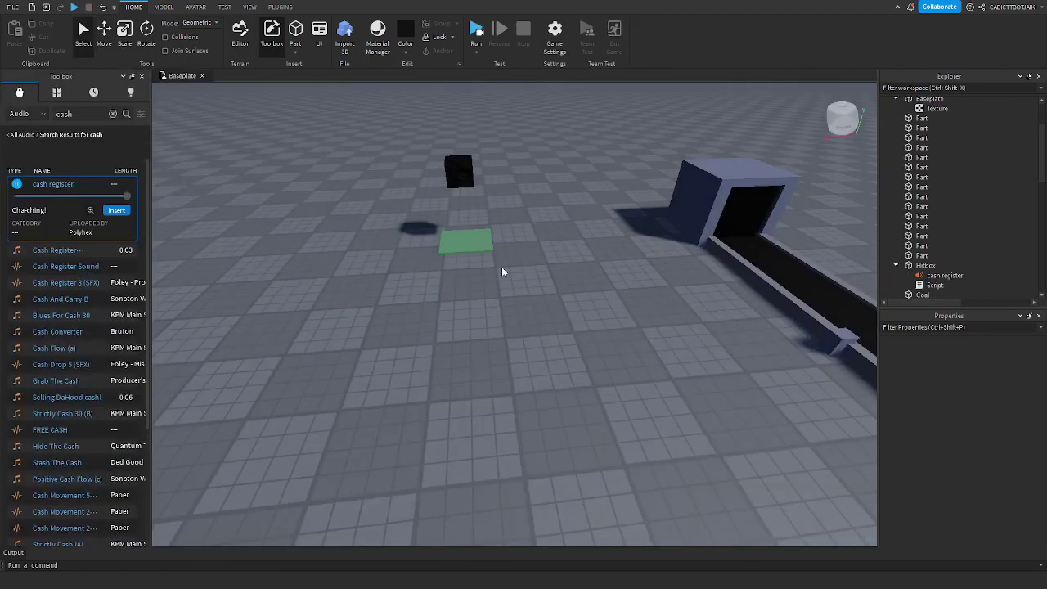
Step: Move the Hitbox slab back into the collector box at the end of the belt
{"action": "left_click_drag", "start_coordinate": [472, 242], "coordinate": [600, 283]}
{"action": "key", "text": "w"}
{"action": "right_click_drag", "start_coordinate": [597, 284], "coordinate": [601, 283]}
{"action": "key", "text": "s"}
{"action": "left_click_drag", "start_coordinate": [600, 283], "coordinate": [636, 430]}
{"action": "right_click_drag", "start_coordinate": [638, 431], "coordinate": [656, 392]}
{"action": "key", "text": "s"}
{"action": "left_click", "coordinate": [659, 394]}
Step: Move the Coal cube onto the belt's end farthest from the collector box
{"action": "key", "text": "s"}
{"action": "left_click_drag", "start_coordinate": [361, 347], "coordinate": [610, 365]}
{"action": "right_click_drag", "start_coordinate": [549, 400], "coordinate": [556, 396]}
{"action": "left_click_drag", "start_coordinate": [611, 365], "coordinate": [563, 250]}
Step: Rename the black belt part as Conveyor
{"action": "left_click", "coordinate": [449, 250]}
{"action": "key", "text": "f"}
{"action": "left_click", "coordinate": [961, 326]}
{"action": "type", "text": "na"}
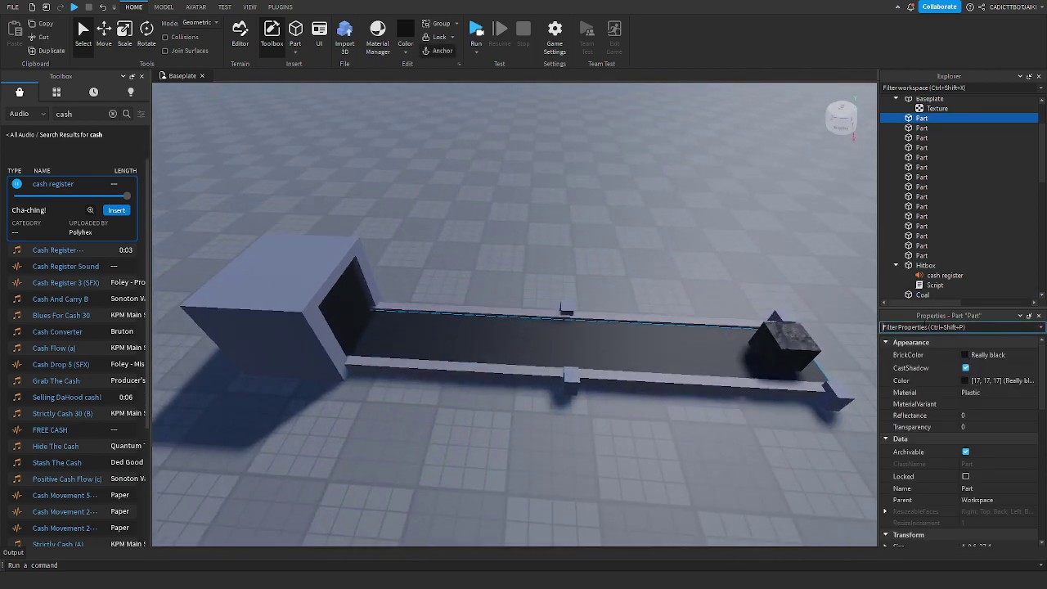
{"action": "left_click", "coordinate": [1005, 365]}
{"action": "type", "text": "Conveyor"}
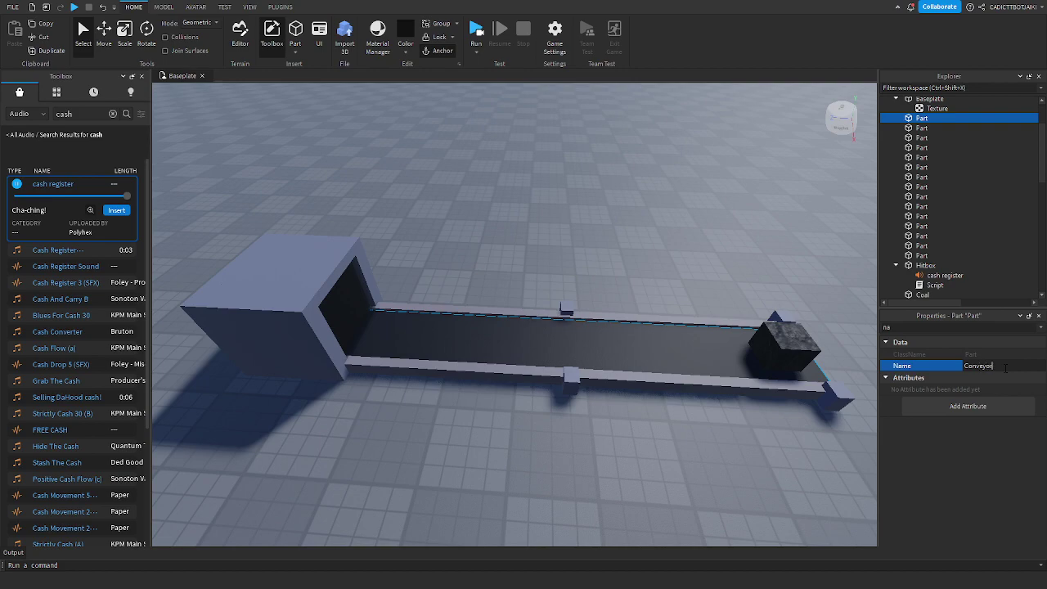
Step: Add a Script to the Conveyor part
{"action": "left_click", "coordinate": [952, 119]}
{"action": "type", "text": "scr"}
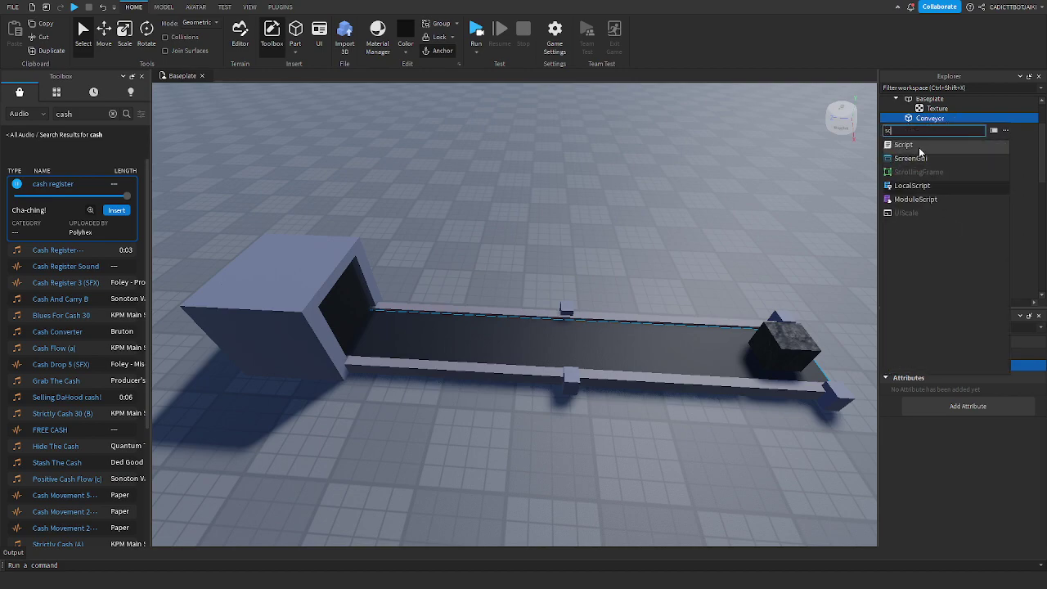
{"action": "left_click", "coordinate": [919, 148]}
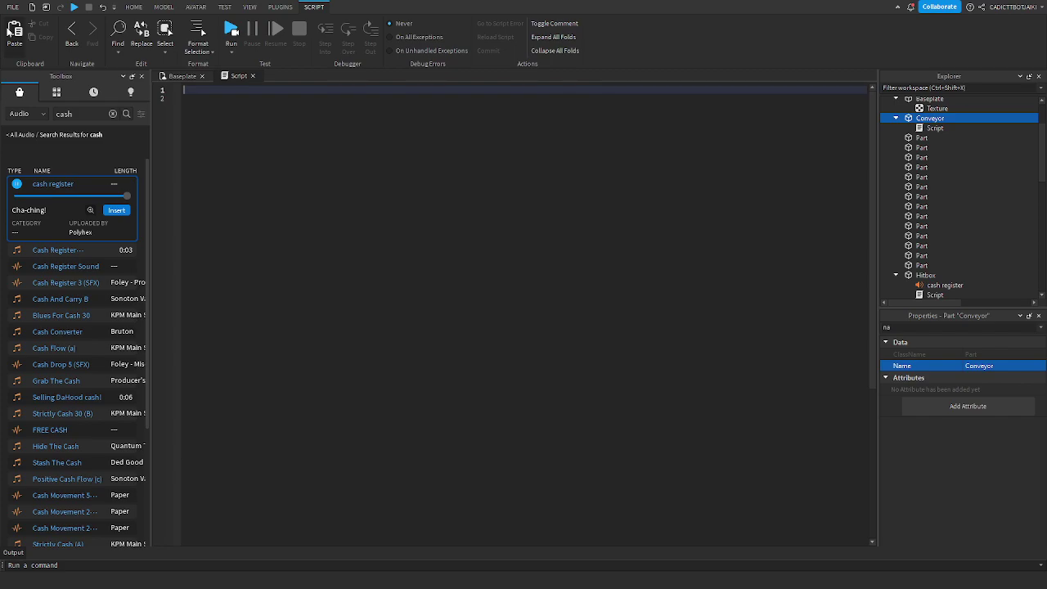
Step: Start a while true do loop in the Conveyor's script
{"action": "type", "text": "whil"}
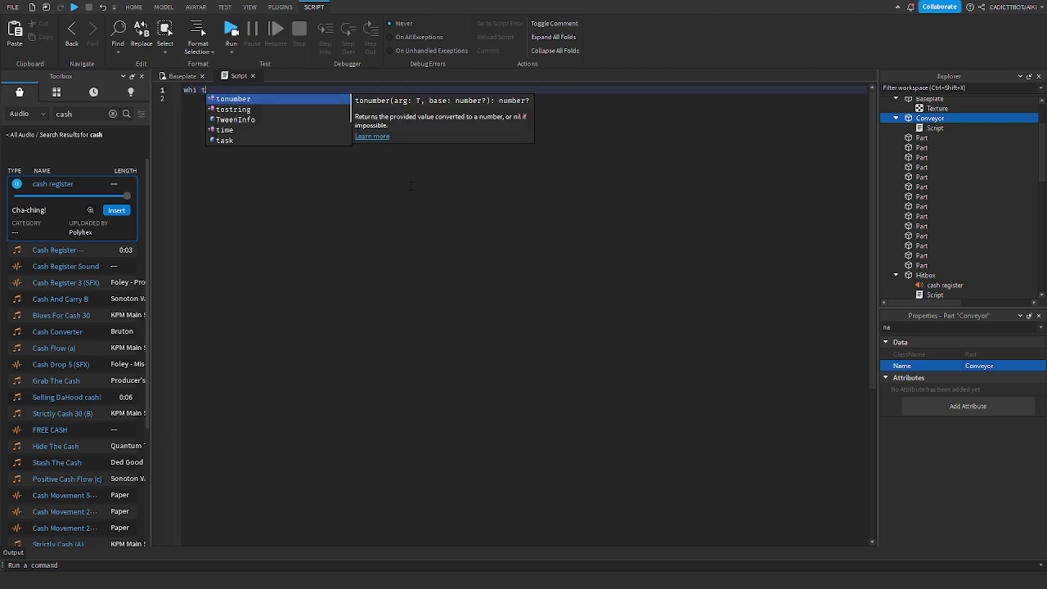
{"action": "type", "text": "e true do"}
{"action": "key", "text": "Return"}
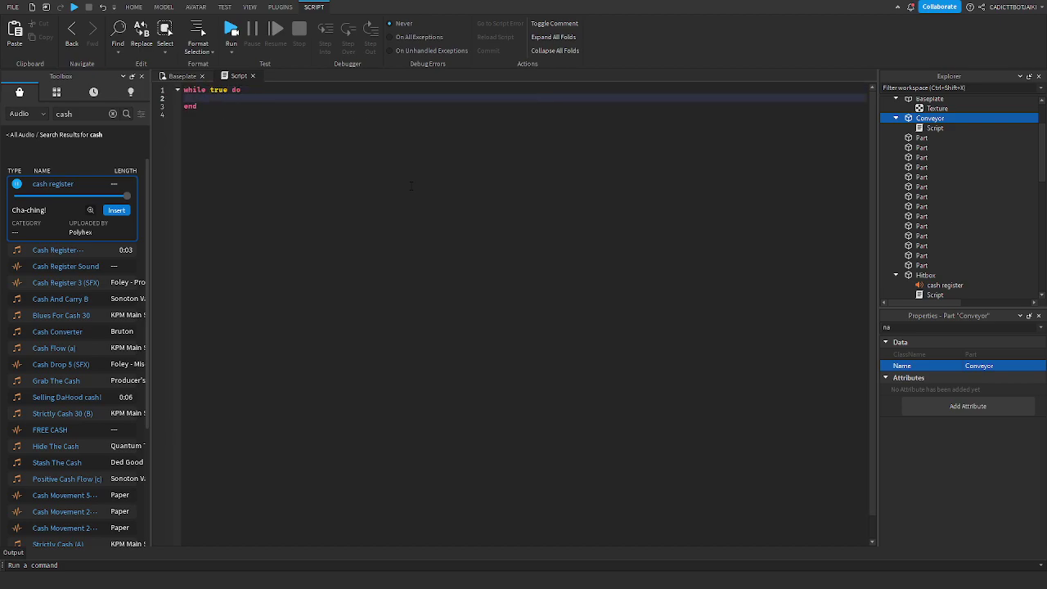
Step: Assign script.Parent.Velocity inside the loop using the parent part's CFrame look vector, and close the script
{"action": "type", "text": "script.Parent.Velocity"}
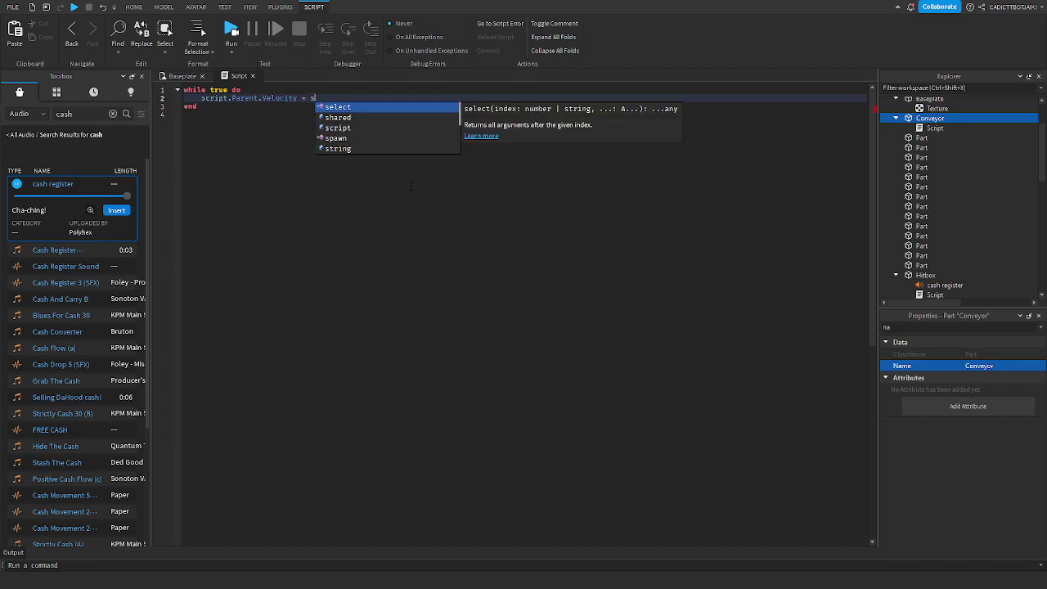
{"action": "type", "text": "= script.pa"}
{"action": "key", "text": "Tab"}
{"action": "type", "text": ".V"}
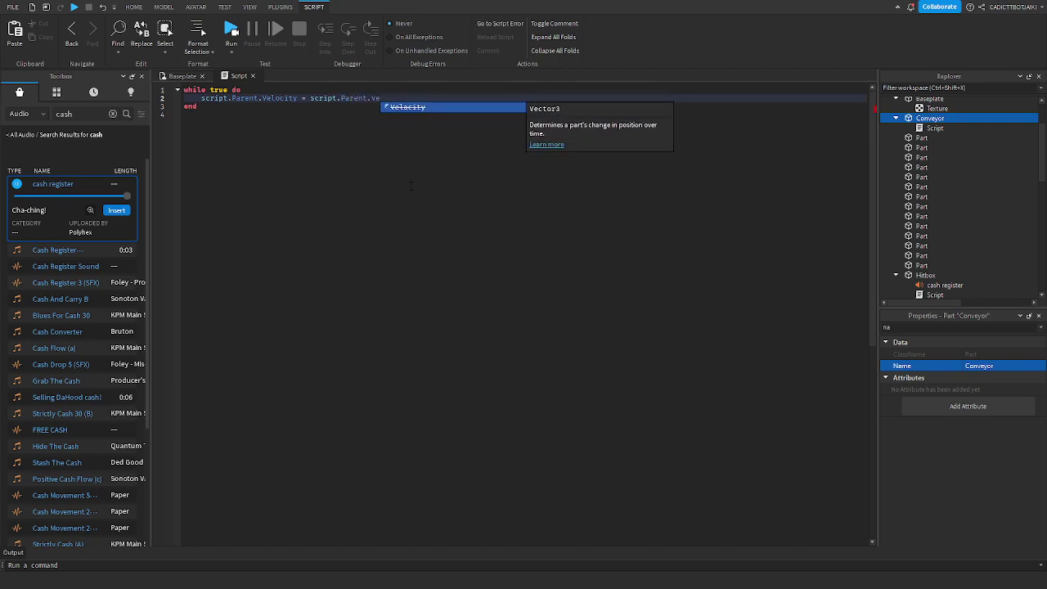
{"action": "type", "text": "e"}
{"action": "key", "text": "Tab"}
{"action": "type", "text": "*"}
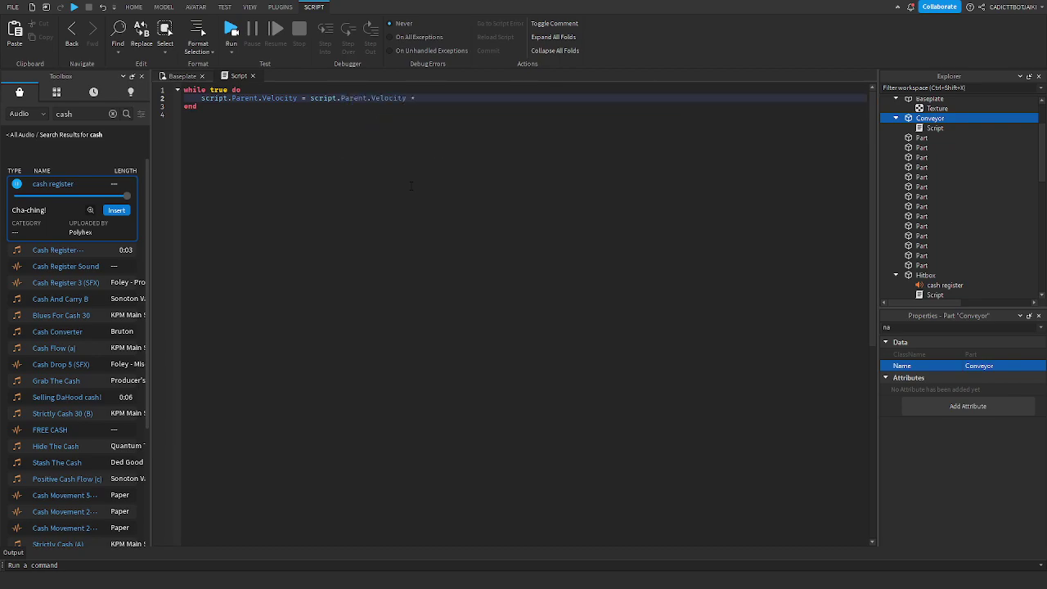
{"action": "type", "text": " cf"}
{"action": "key", "text": "BackSpace"}
{"action": "type", "text": "look"}
{"action": "type", "text": "cf"}
{"action": "key", "text": "Tab"}
{"action": "type", "text": ".look"}
{"action": "left_click", "coordinate": [252, 76]}
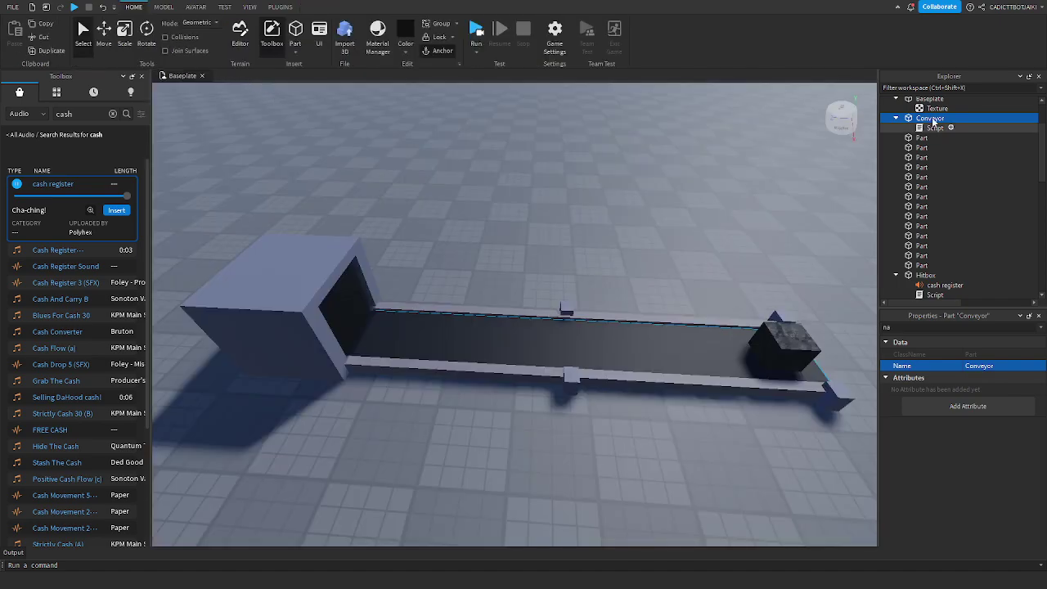
Step: Add a wait(0.1) line to the Conveyor script's loop and close the script
{"action": "double_click", "coordinate": [930, 129]}
{"action": "key", "text": "Return"}
{"action": "type", "text": "wait(0.1"}
{"action": "left_click", "coordinate": [252, 76]}
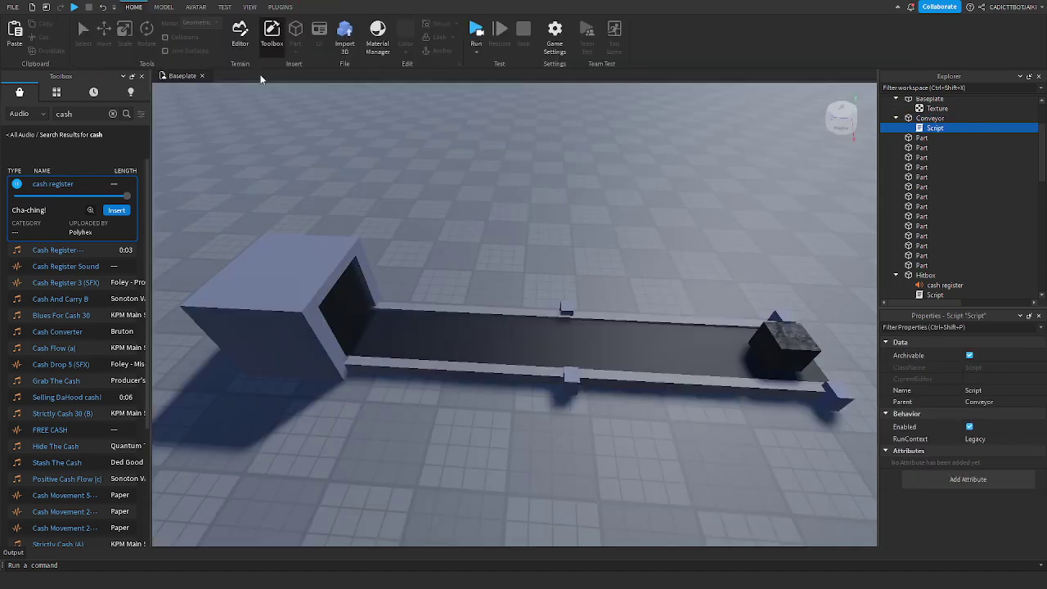
Step: Run the simulation to check which way the belt carries the coal, and stop it
{"action": "scroll", "coordinate": [534, 115], "scroll_direction": "down", "scroll_amount": 3}
{"action": "left_click", "coordinate": [476, 33]}
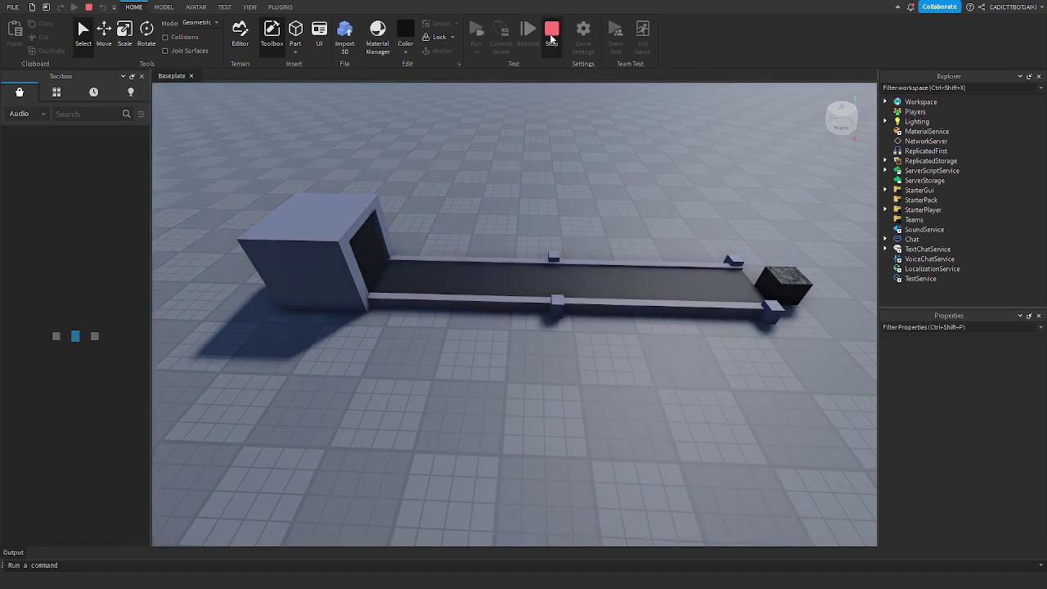
{"action": "left_click", "coordinate": [551, 33]}
Step: Rotate the Conveyor part 180 degrees about its vertical axis
{"action": "left_click", "coordinate": [572, 283]}
{"action": "key", "text": "ctrl+4"}
{"action": "left_click_drag", "start_coordinate": [495, 321], "coordinate": [653, 229]}
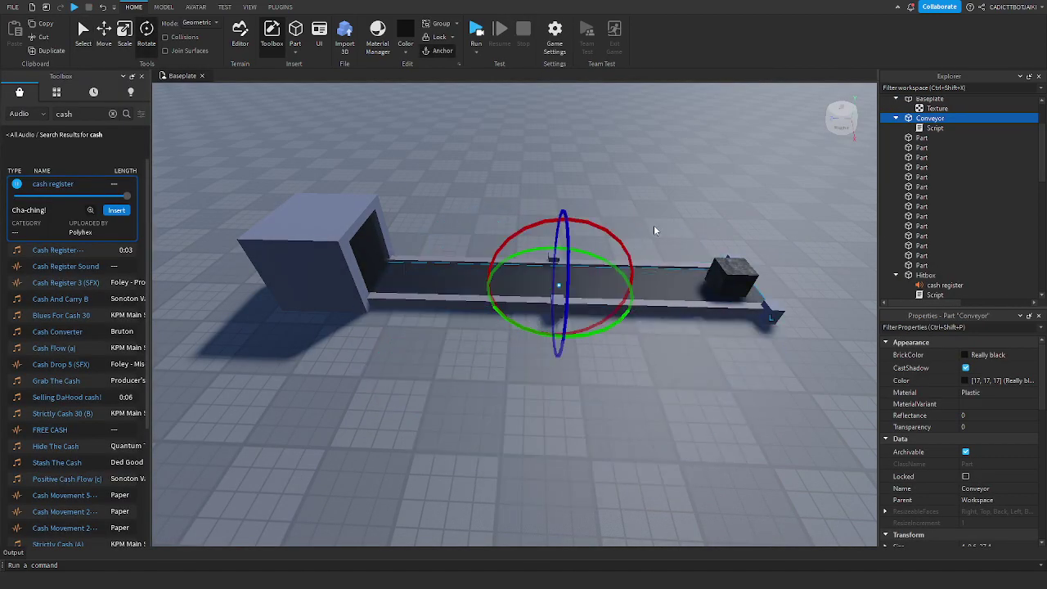
{"action": "left_click", "coordinate": [653, 229]}
Step: Run the simulation again, watch the coal travel towards the collector box, and stop it
{"action": "left_click", "coordinate": [476, 31]}
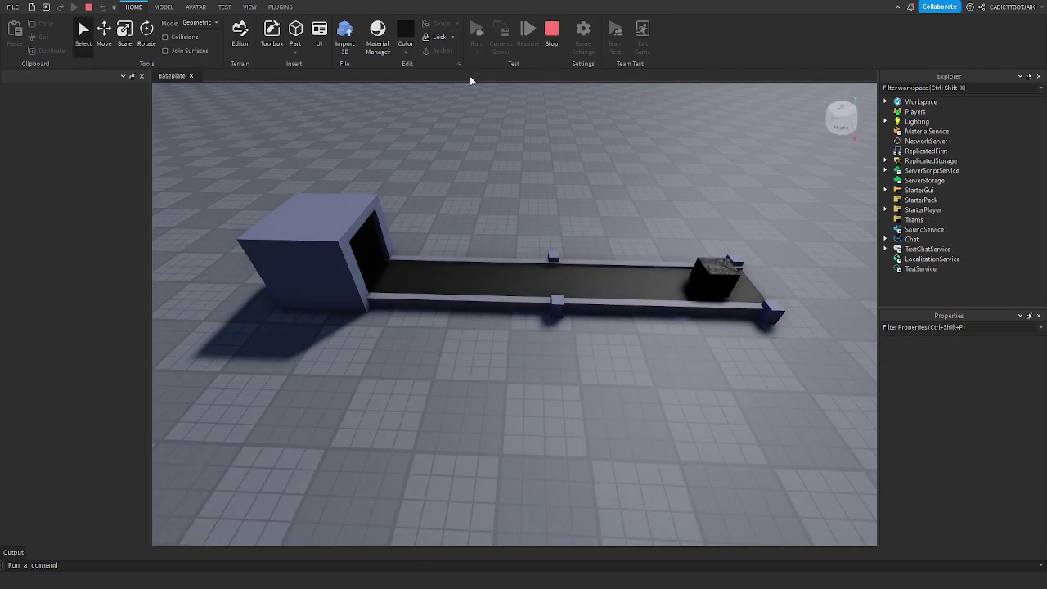
{"action": "key", "text": "q"}
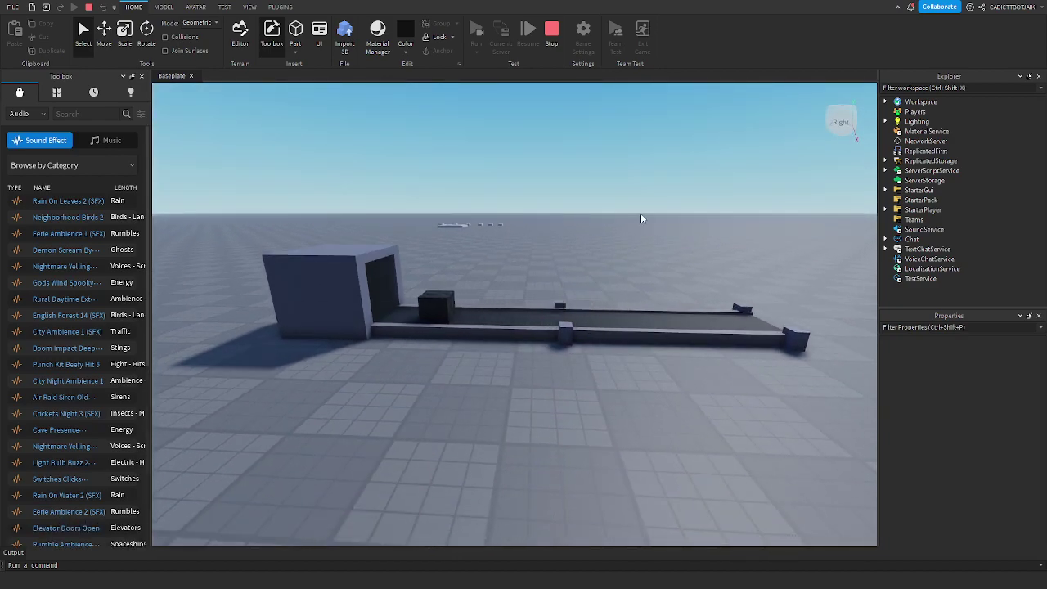
{"action": "right_click_drag", "start_coordinate": [641, 215], "coordinate": [587, 250]}
{"action": "left_click", "coordinate": [552, 38]}
Step: Select the parts of the conveyor and collector box, and drop the grey box panels from the selection
{"action": "key", "text": "w"}
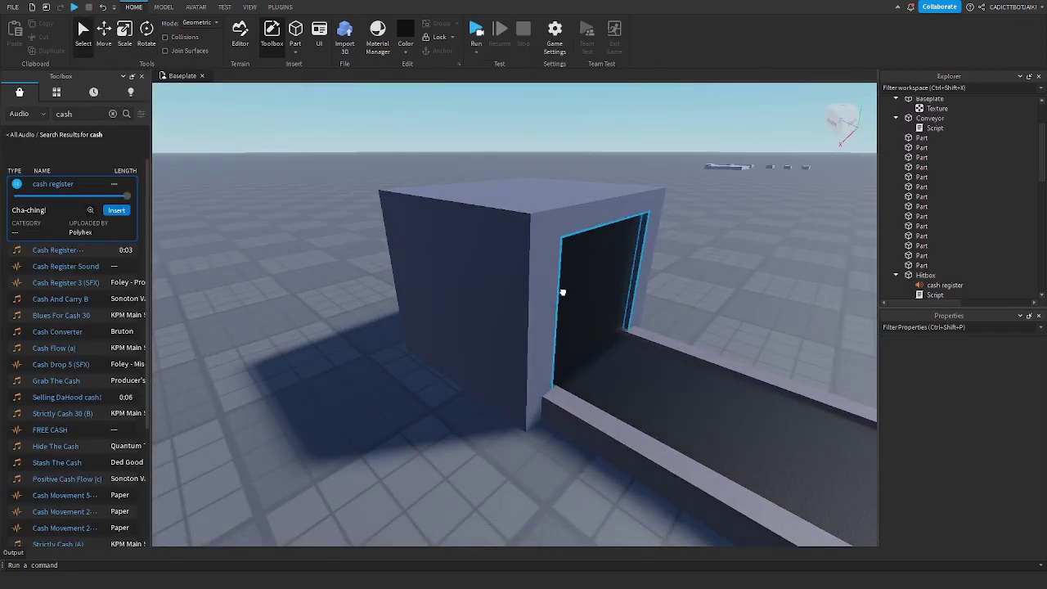
{"action": "left_click", "coordinate": [604, 284]}
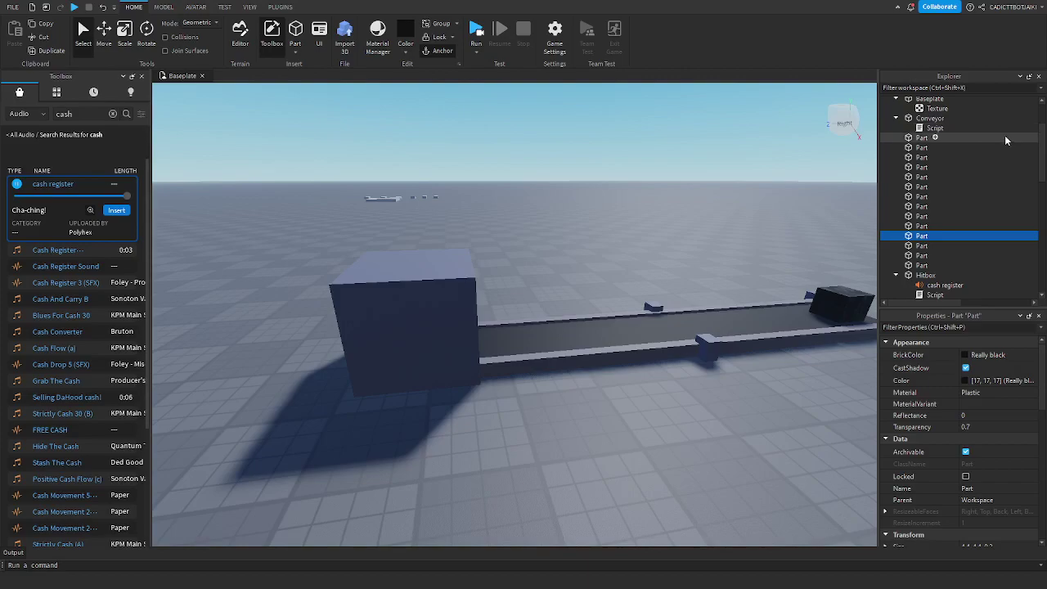
{"action": "left_click_drag", "start_coordinate": [1004, 136], "coordinate": [940, 274]}
{"action": "left_click", "coordinate": [447, 302], "text": "ctrl"}
{"action": "left_click", "coordinate": [430, 265], "text": "ctrl"}
{"action": "right_click_drag", "start_coordinate": [430, 264], "coordinate": [523, 327]}
{"action": "key", "text": "a"}
{"action": "left_click", "coordinate": [469, 313], "text": "ctrl"}
{"action": "key", "text": "a"}
{"action": "left_click", "coordinate": [520, 326], "text": "ctrl"}
{"action": "key", "text": "a"}
{"action": "left_click", "coordinate": [523, 327], "text": "ctrl"}
{"action": "left_click", "coordinate": [510, 280], "text": "ctrl"}
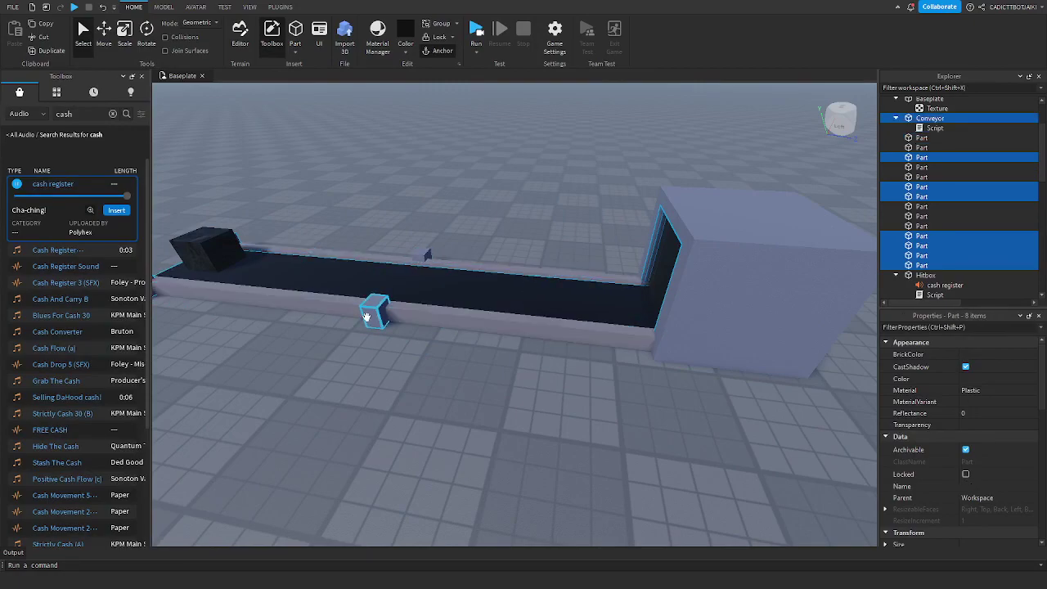
Step: Remove the remaining grey parts from the selection and turn off CanCollide for the selected black parts
{"action": "left_click", "coordinate": [366, 318], "text": "ctrl"}
{"action": "key", "text": "a"}
{"action": "left_click", "coordinate": [298, 286], "text": "ctrl"}
{"action": "right_click_drag", "start_coordinate": [329, 279], "coordinate": [360, 302]}
{"action": "key", "text": "a"}
{"action": "left_click", "coordinate": [393, 403], "text": "ctrl"}
{"action": "mouse_move", "coordinate": [638, 323]}
{"action": "right_mouse_down"}
{"action": "mouse_move", "coordinate": [648, 313]}
{"action": "mouse_move", "coordinate": [631, 309]}
{"action": "mouse_move", "coordinate": [655, 320]}
{"action": "right_mouse_up"}
{"action": "key", "text": "w"}
{"action": "key", "text": "a"}
{"action": "right_click_drag", "start_coordinate": [699, 372], "coordinate": [695, 375]}
{"action": "key", "text": "w"}
{"action": "key", "text": "s"}
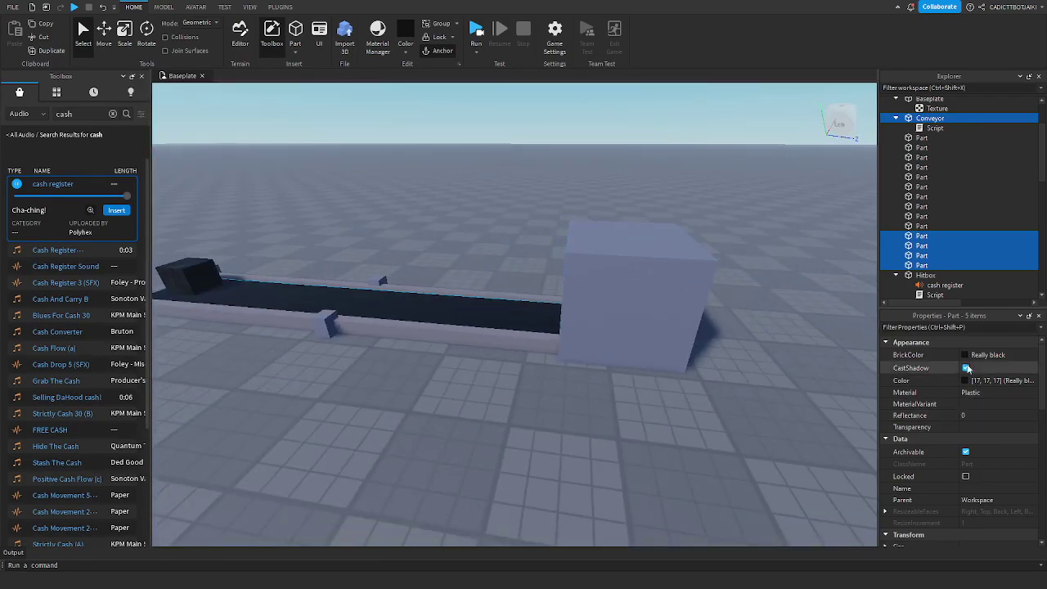
{"action": "left_click", "coordinate": [962, 326]}
{"action": "type", "text": "na"}
{"action": "double_click", "coordinate": [887, 327]}
{"action": "key", "text": "BackSpace"}
{"action": "scroll", "coordinate": [991, 374], "scroll_direction": "down", "scroll_amount": 6}
{"action": "left_click", "coordinate": [689, 388]}
Step: Run the simulation to check how the coal behaves on the belt, and stop it
{"action": "right_click_drag", "start_coordinate": [689, 388], "coordinate": [695, 393]}
{"action": "key", "text": "a"}
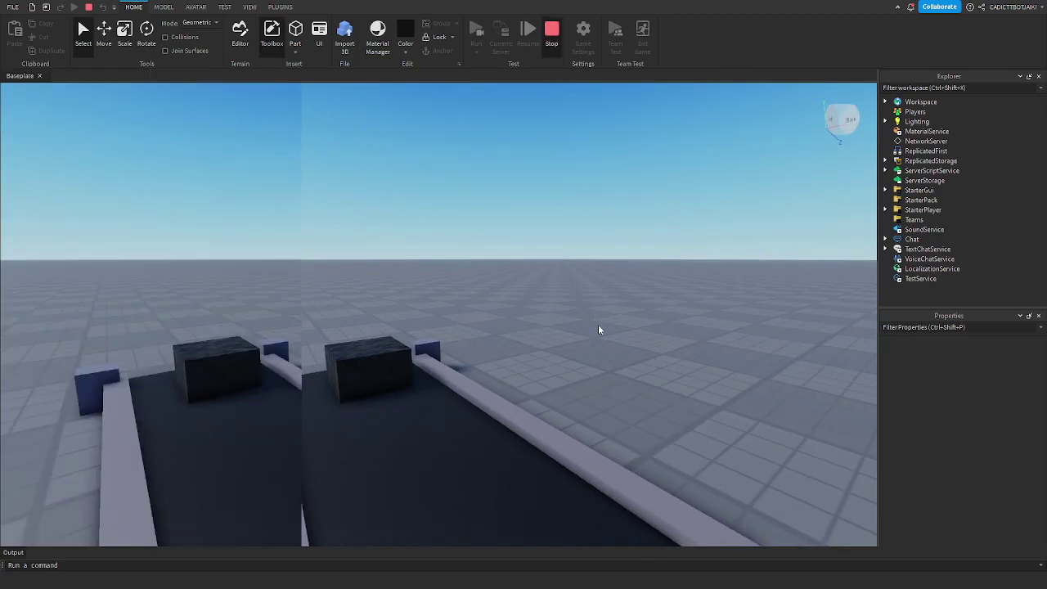
{"action": "key", "text": "shift+F5"}
Step: Turn CanCollide back on for the Conveyor part
{"action": "left_click", "coordinate": [549, 305]}
{"action": "scroll", "coordinate": [989, 442], "scroll_direction": "down", "scroll_amount": 5}
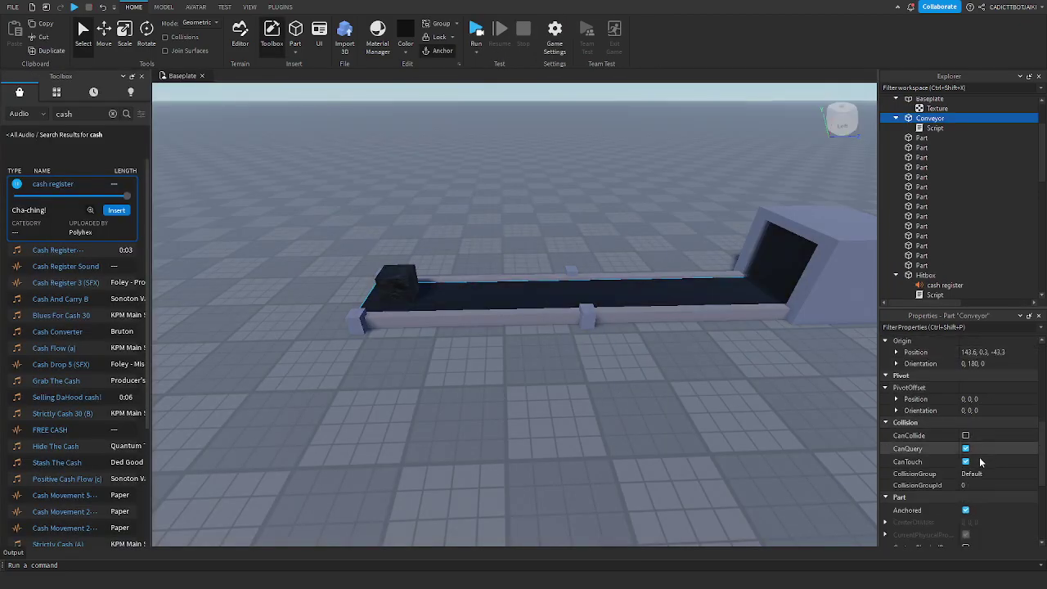
{"action": "left_click", "coordinate": [646, 175]}
Step: Test the whole conveyor by following the coal into the collector box, and stop the simulation
{"action": "left_click", "coordinate": [478, 37]}
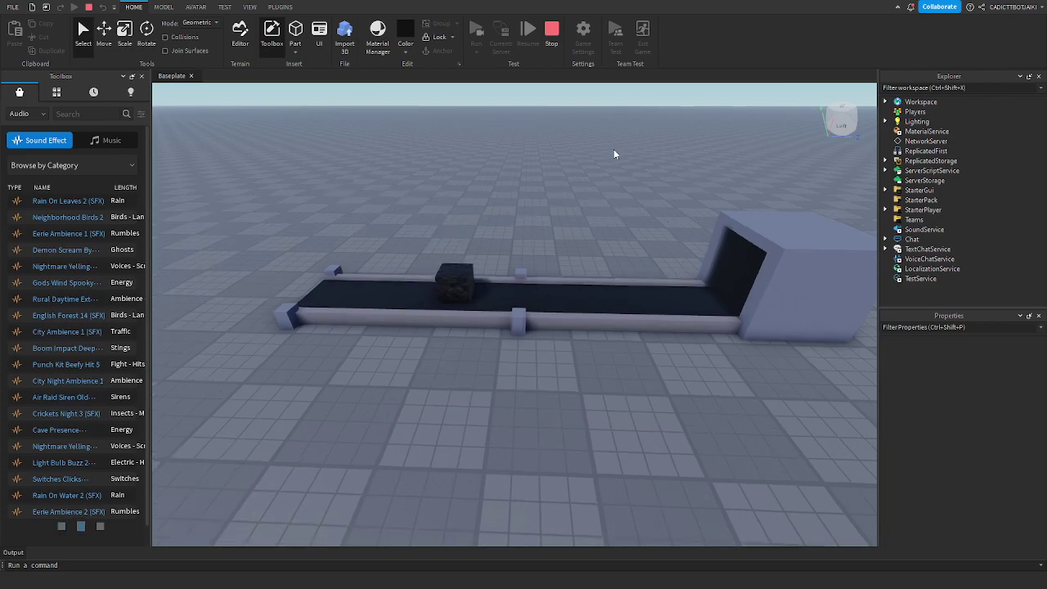
{"action": "key", "text": "w"}
{"action": "right_click_drag", "start_coordinate": [615, 154], "coordinate": [616, 153]}
{"action": "key", "text": "a"}
{"action": "key", "text": "a"}
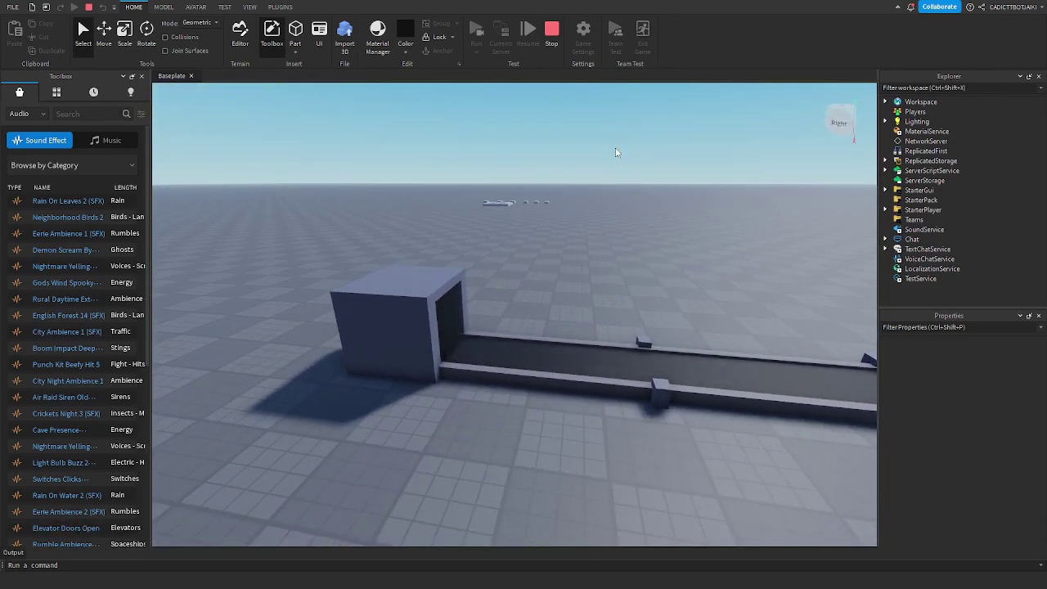
{"action": "key", "text": "s"}
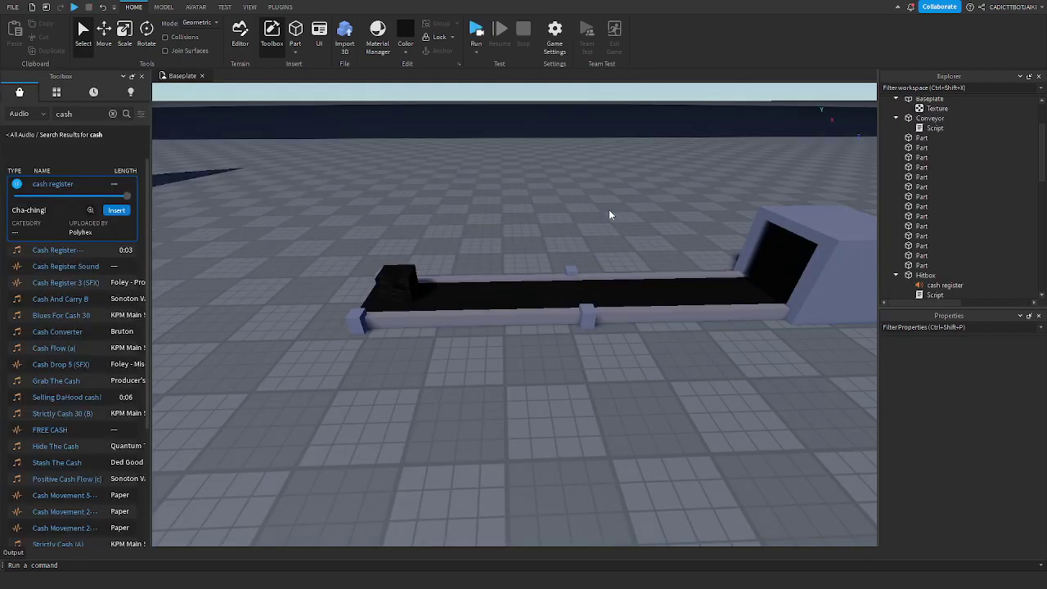
Step: Duplicate a corner post and stretch the copy into a thin wall across the belt's open end
{"action": "right_click_drag", "start_coordinate": [630, 237], "coordinate": [528, 348]}
{"action": "left_click", "coordinate": [586, 328]}
{"action": "key", "text": "d"}
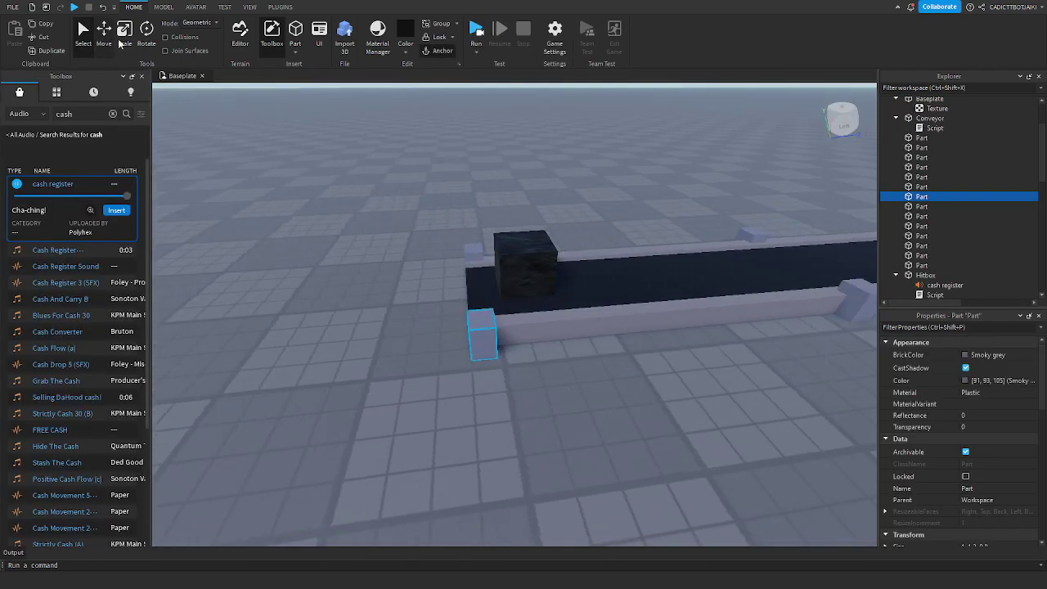
{"action": "key", "text": "a"}
{"action": "left_click", "coordinate": [538, 258]}
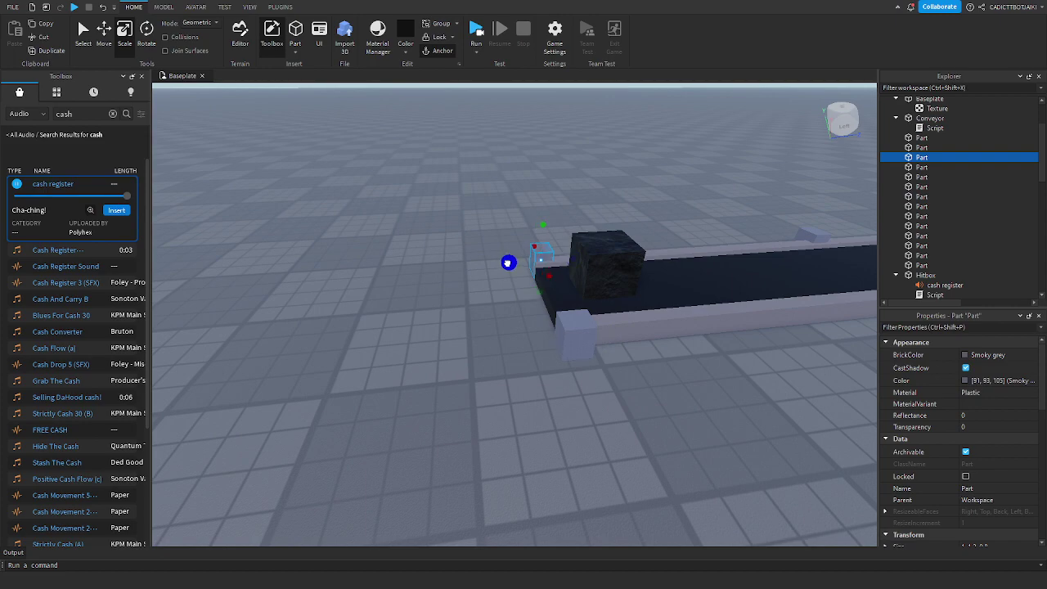
{"action": "left_click", "coordinate": [551, 258]}
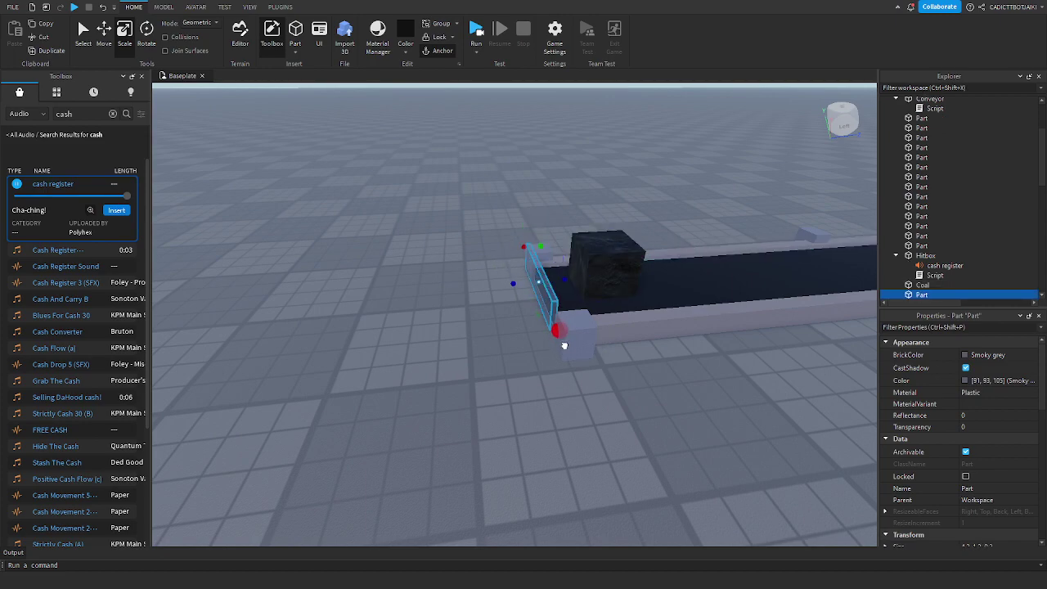
{"action": "left_click", "coordinate": [532, 299]}
Step: Duplicate the end wall and reshape the copy into a flat tray floor extending beyond the belt's end
{"action": "left_click", "coordinate": [540, 283]}
{"action": "key", "text": "ctrl+d"}
{"action": "left_click_drag", "start_coordinate": [541, 250], "coordinate": [542, 296]}
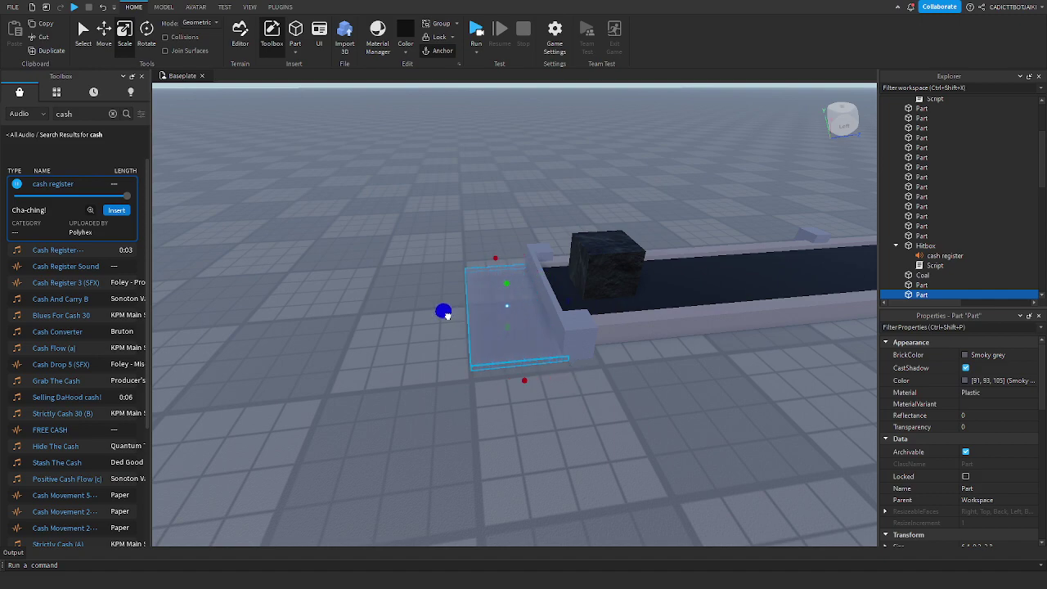
Step: Make an outer wall and one side wall for the tray from duplicated parts, and adjust the outer wall's height
{"action": "key", "text": "ctrl+d"}
{"action": "left_click_drag", "start_coordinate": [570, 298], "coordinate": [482, 304]}
{"action": "right_click_drag", "start_coordinate": [456, 306], "coordinate": [509, 318]}
{"action": "left_click_drag", "start_coordinate": [507, 318], "coordinate": [494, 283]}
{"action": "key", "text": "ctrl+d"}
{"action": "left_click_drag", "start_coordinate": [485, 387], "coordinate": [571, 415]}
{"action": "right_click_drag", "start_coordinate": [570, 414], "coordinate": [532, 364]}
{"action": "left_click", "coordinate": [577, 331]}
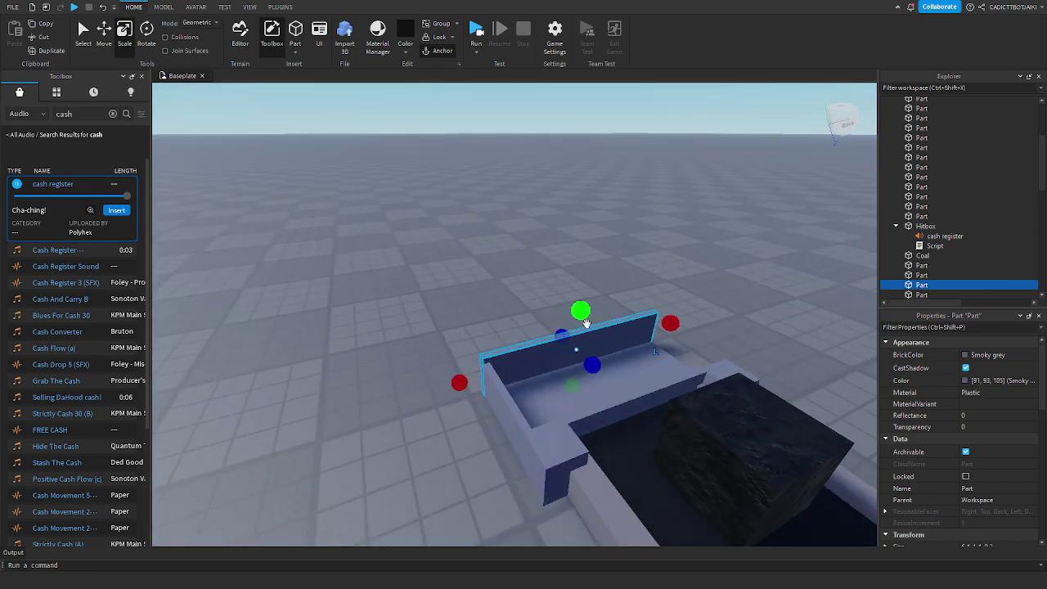
Step: Add the tray's missing side wall and stretch another copy into a corner post about 5.4 studs tall
{"action": "left_click", "coordinate": [651, 331]}
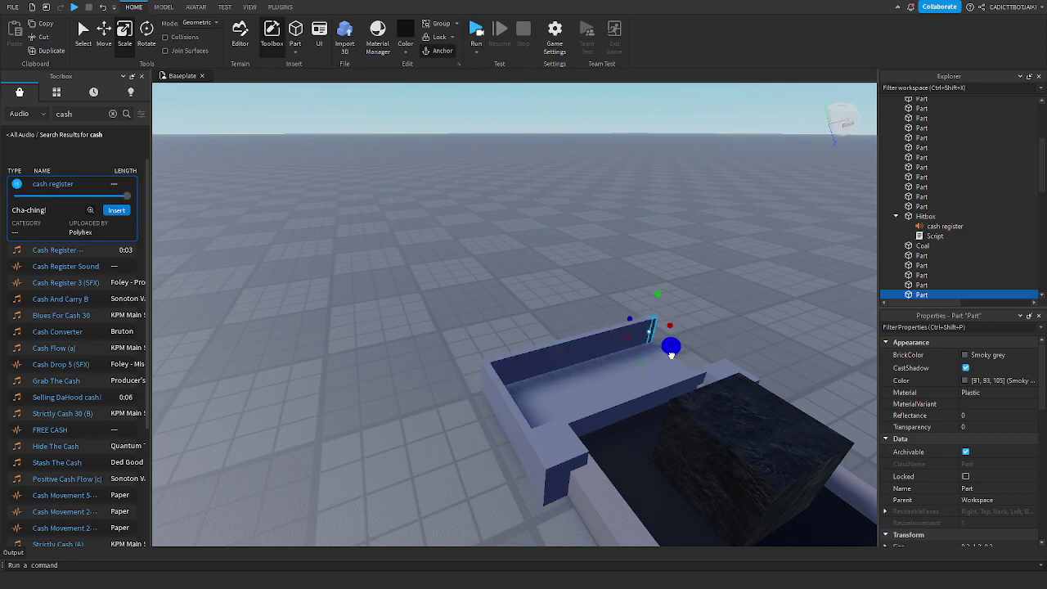
{"action": "key", "text": "f"}
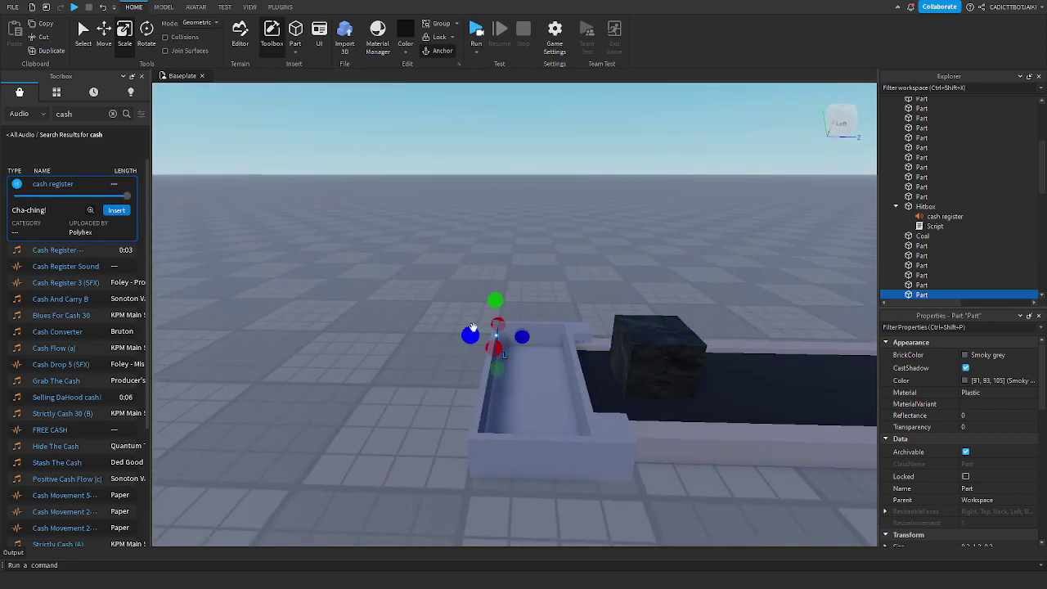
{"action": "key", "text": "d"}
Step: Duplicate the tall post and move the copies to the tray's other three corners
{"action": "left_click", "coordinate": [104, 35]}
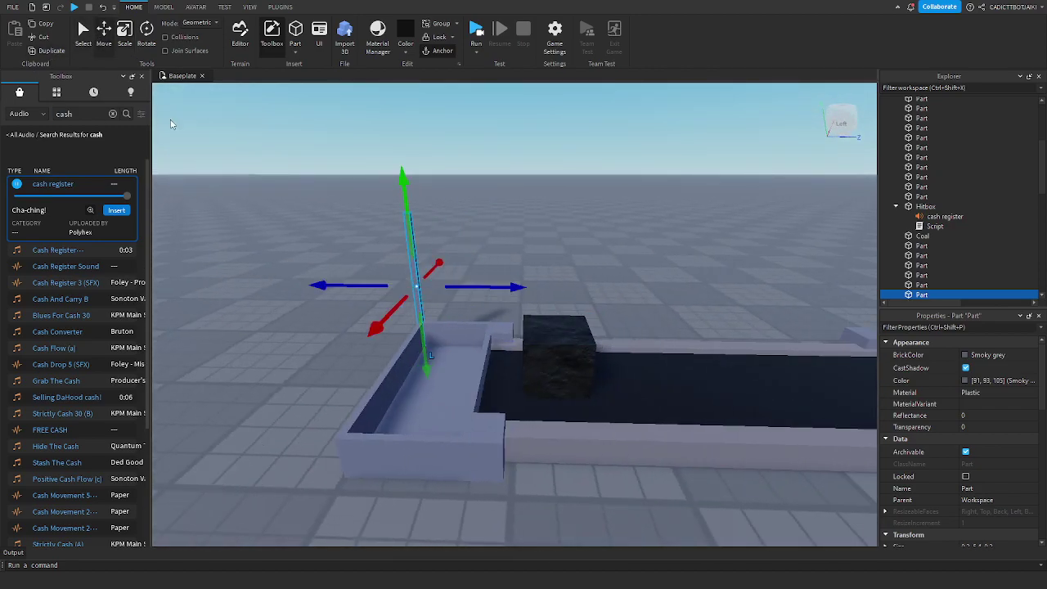
{"action": "left_click_drag", "start_coordinate": [378, 324], "coordinate": [268, 465]}
{"action": "left_click_drag", "start_coordinate": [405, 384], "coordinate": [525, 402]}
{"action": "left_click", "coordinate": [414, 268]}
{"action": "key", "text": "ctrl+d"}
{"action": "left_click_drag", "start_coordinate": [483, 286], "coordinate": [560, 300]}
{"action": "right_click_drag", "start_coordinate": [555, 304], "coordinate": [578, 290]}
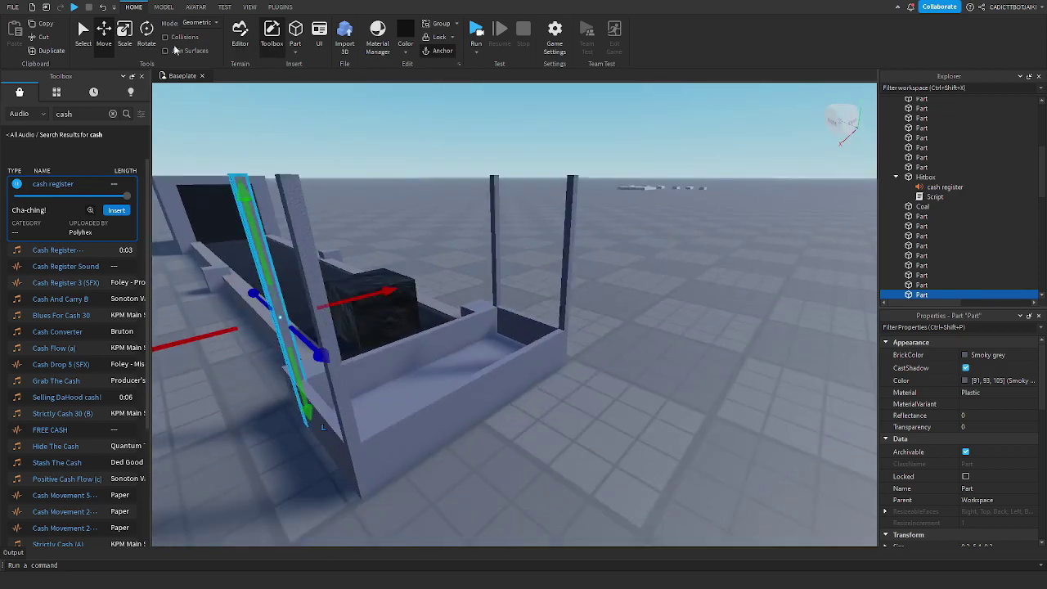
Step: Reshape copies of a post into top beams along one long side and one short side of the frame
{"action": "left_click", "coordinate": [125, 38]}
{"action": "scroll", "coordinate": [360, 357], "scroll_direction": "down", "scroll_amount": 2}
{"action": "left_click_drag", "start_coordinate": [372, 413], "coordinate": [342, 176]}
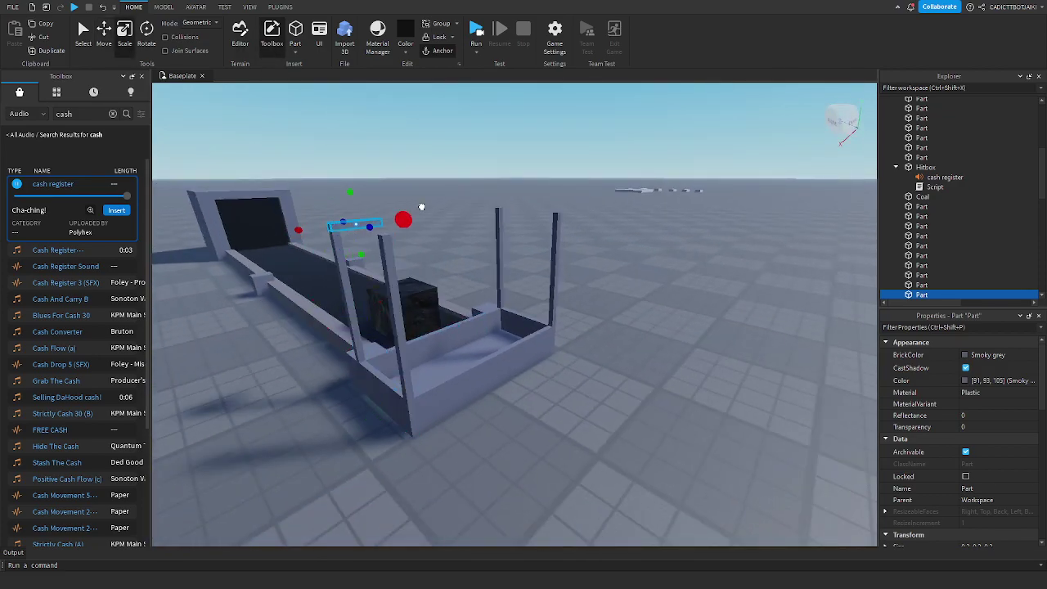
{"action": "right_click_drag", "start_coordinate": [380, 196], "coordinate": [397, 214]}
{"action": "key", "text": "ctrl+d"}
{"action": "left_click_drag", "start_coordinate": [464, 205], "coordinate": [358, 320]}
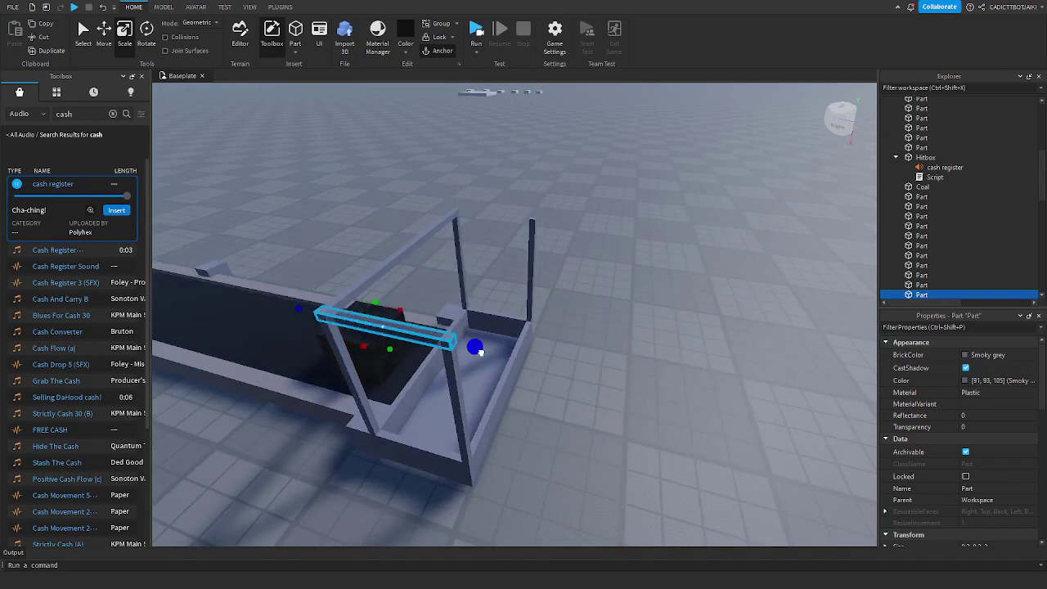
Step: Duplicate the two top beams together and rotate the copies to close the frame's top
{"action": "left_click", "coordinate": [377, 263], "text": "ctrl"}
{"action": "key", "text": "ctrl+4"}
{"action": "left_click_drag", "start_coordinate": [437, 298], "coordinate": [476, 142]}
{"action": "left_click", "coordinate": [554, 170]}
{"action": "right_click_drag", "start_coordinate": [555, 170], "coordinate": [555, 172]}
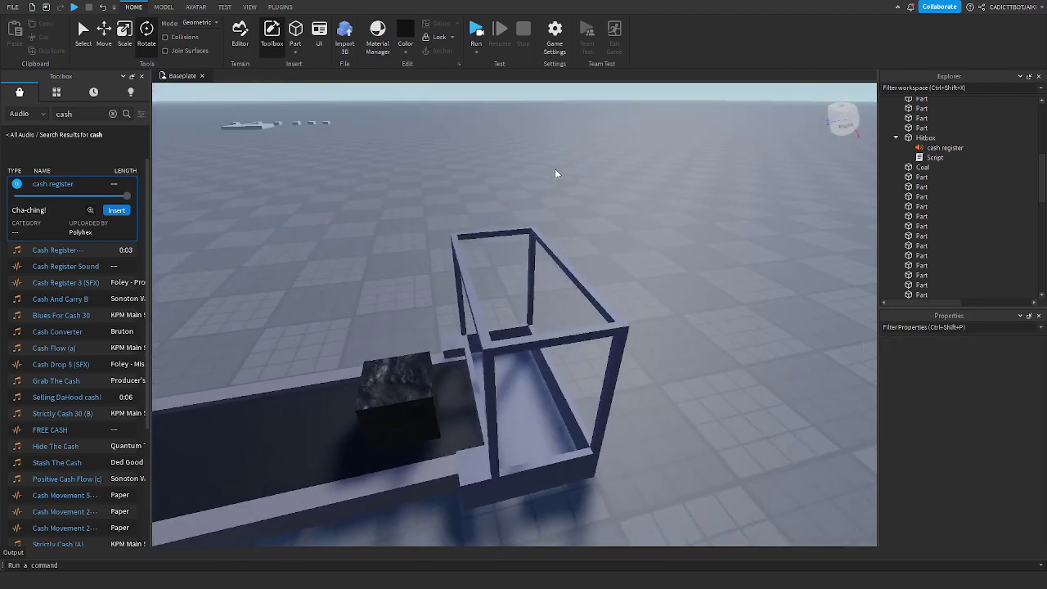
Step: Stretch a duplicated top beam into a thick slab covering the top of the frame
{"action": "left_click", "coordinate": [560, 261]}
{"action": "left_click", "coordinate": [127, 37]}
{"action": "right_click_drag", "start_coordinate": [607, 263], "coordinate": [605, 260]}
{"action": "left_click_drag", "start_coordinate": [592, 293], "coordinate": [594, 270]}
{"action": "left_click_drag", "start_coordinate": [563, 306], "coordinate": [472, 311]}
{"action": "left_click_drag", "start_coordinate": [621, 298], "coordinate": [612, 300]}
{"action": "right_click_drag", "start_coordinate": [623, 300], "coordinate": [654, 304]}
{"action": "left_click_drag", "start_coordinate": [707, 314], "coordinate": [696, 312]}
{"action": "right_click_drag", "start_coordinate": [697, 313], "coordinate": [509, 276]}
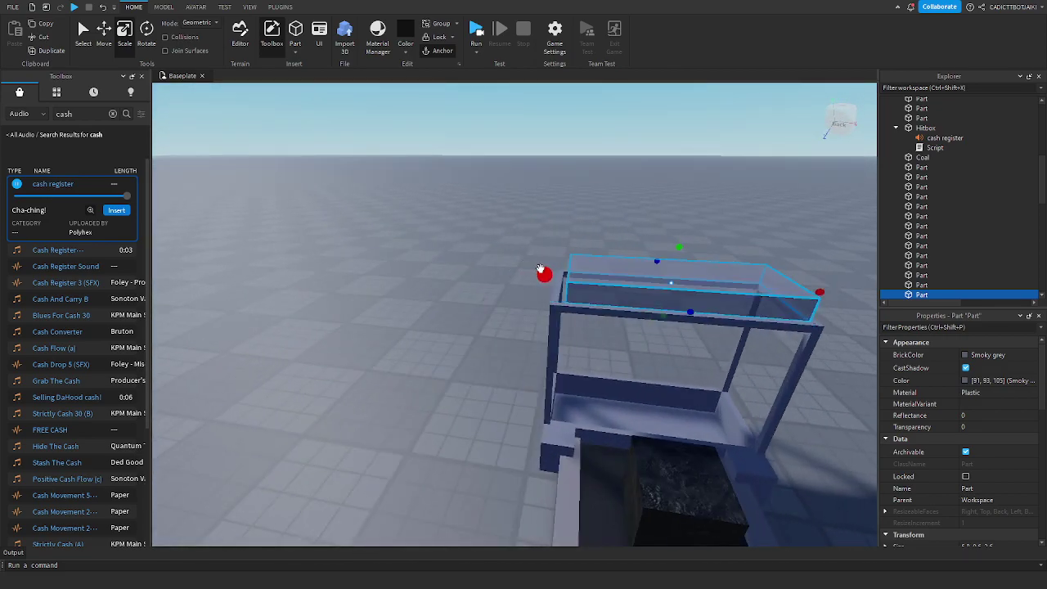
Step: Stack an inset copy of the slab on top of it and stretch the copy upward into a tall block
{"action": "key", "text": "f"}
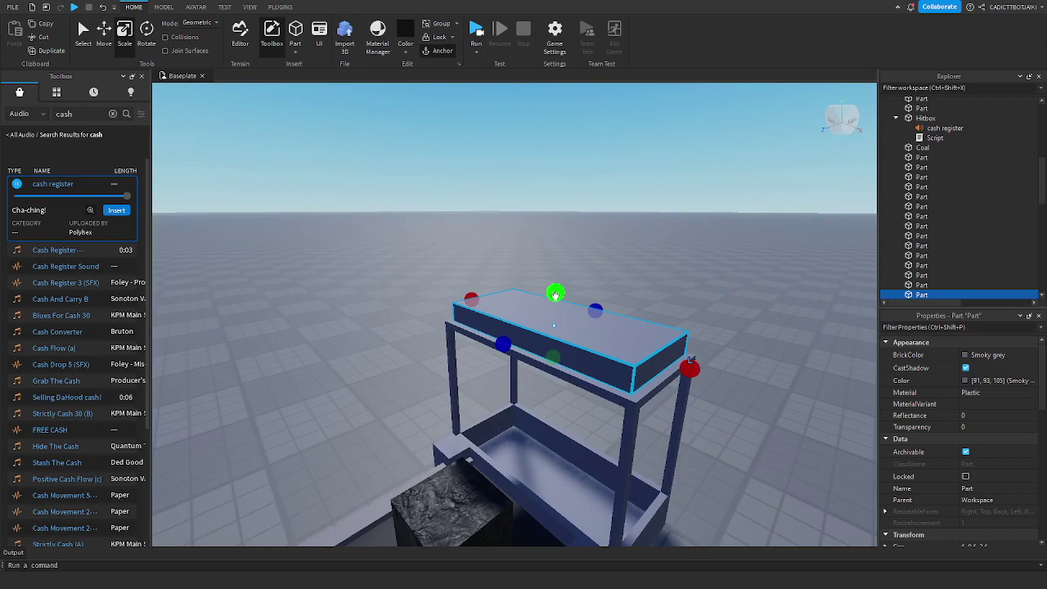
{"action": "left_click_drag", "start_coordinate": [555, 293], "coordinate": [556, 262]}
{"action": "scroll", "coordinate": [411, 296], "scroll_direction": "up", "scroll_amount": 2}
{"action": "left_click_drag", "start_coordinate": [453, 297], "coordinate": [460, 297]}
{"action": "right_click_drag", "start_coordinate": [461, 297], "coordinate": [487, 316]}
{"action": "left_click_drag", "start_coordinate": [419, 318], "coordinate": [428, 313]}
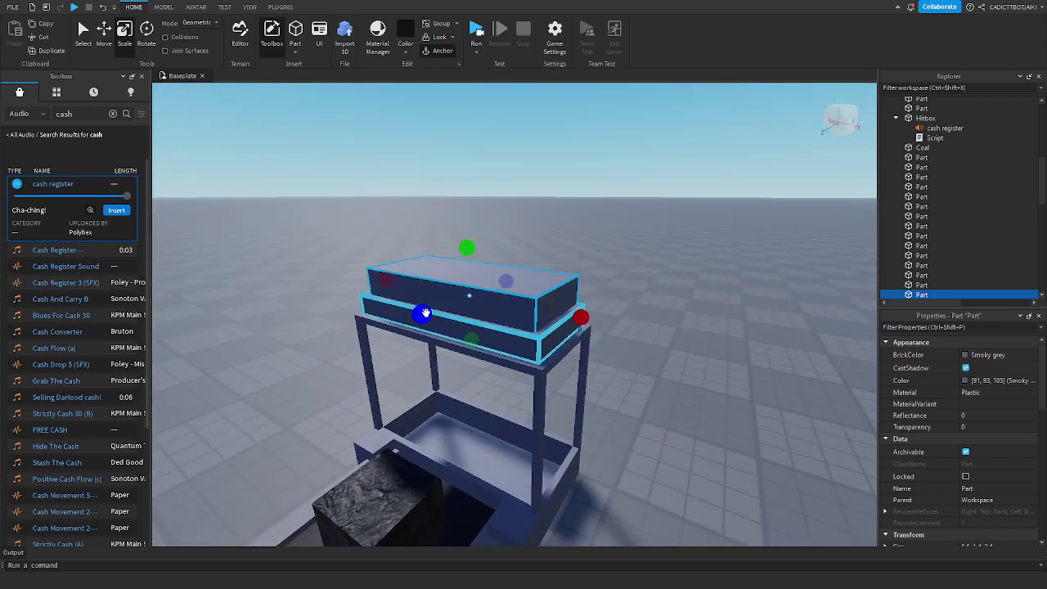
{"action": "right_click_drag", "start_coordinate": [427, 313], "coordinate": [499, 273]}
{"action": "mouse_move", "coordinate": [453, 284]}
{"action": "left_mouse_down"}
{"action": "mouse_move", "coordinate": [441, 286]}
{"action": "mouse_move", "coordinate": [451, 281]}
{"action": "left_mouse_up"}
{"action": "left_click_drag", "start_coordinate": [360, 238], "coordinate": [355, 187]}
Step: Flatten a copy of the tall block into a thin roof slab and extend it out over the belt
{"action": "key", "text": "a"}
{"action": "left_click_drag", "start_coordinate": [618, 338], "coordinate": [609, 242]}
{"action": "left_click_drag", "start_coordinate": [554, 216], "coordinate": [483, 243]}
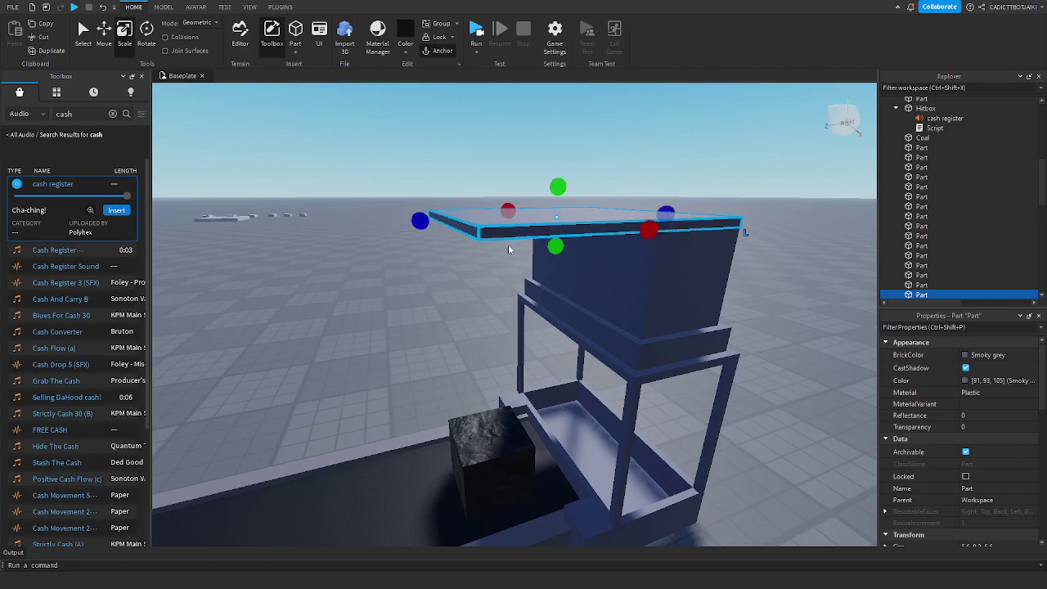
{"action": "right_click_drag", "start_coordinate": [482, 243], "coordinate": [506, 235]}
Step: Duplicate the thin roof slab and reshape the copy into a narrow lip hanging along the roof's front edge
{"action": "key", "text": "a"}
{"action": "key", "text": "ctrl+d"}
{"action": "left_click_drag", "start_coordinate": [414, 220], "coordinate": [695, 257]}
{"action": "key", "text": "d"}
{"action": "right_click_drag", "start_coordinate": [702, 269], "coordinate": [679, 261]}
{"action": "left_click_drag", "start_coordinate": [577, 288], "coordinate": [575, 324]}
{"action": "left_click_drag", "start_coordinate": [694, 267], "coordinate": [306, 292]}
{"action": "right_click_drag", "start_coordinate": [572, 311], "coordinate": [580, 313]}
{"action": "key", "text": "a"}
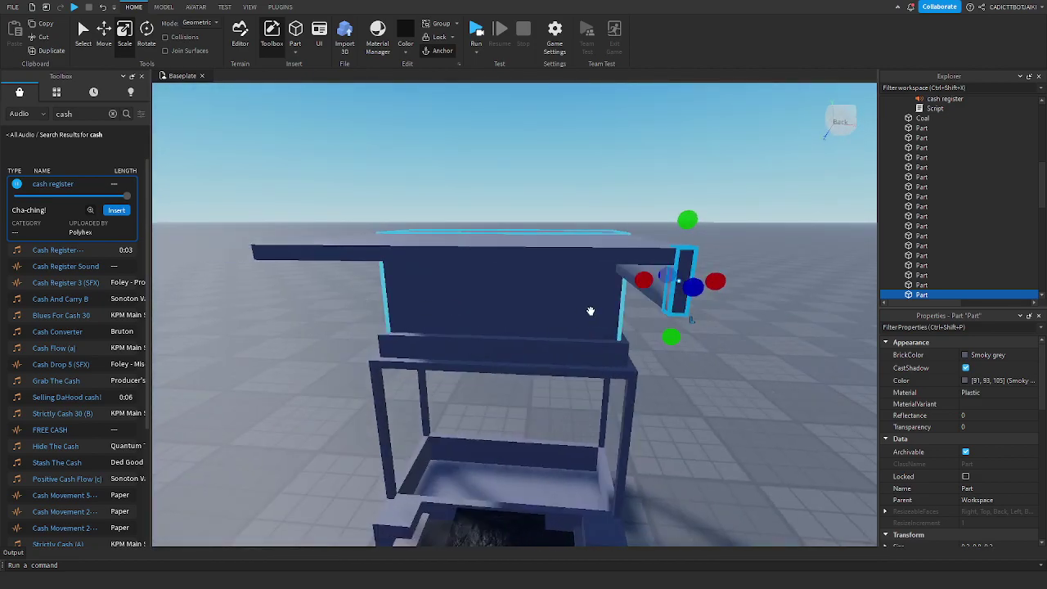
{"action": "right_click_drag", "start_coordinate": [635, 283], "coordinate": [560, 268]}
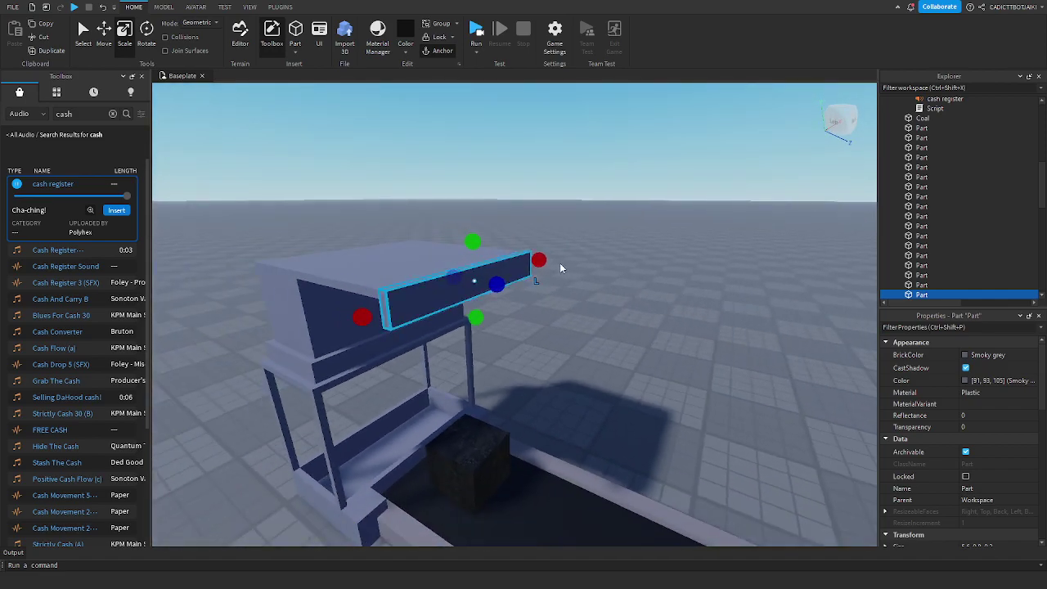
Step: Reshape a copy of the front lip into a side lip running back along the roof's edge to the tall block
{"action": "right_click_drag", "start_coordinate": [326, 349], "coordinate": [363, 340]}
{"action": "key", "text": "a"}
{"action": "left_click_drag", "start_coordinate": [514, 326], "coordinate": [326, 332]}
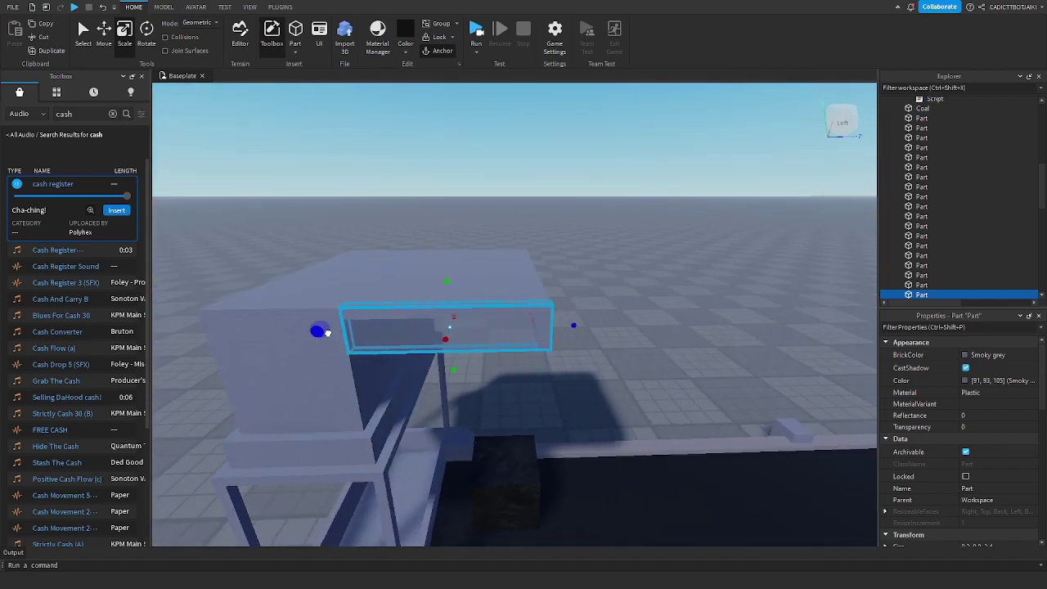
Step: Flatten a copy of the side lip and stretch it into a thin plate overhanging all sides of the roof
{"action": "left_click_drag", "start_coordinate": [443, 383], "coordinate": [442, 305]}
{"action": "left_click_drag", "start_coordinate": [453, 315], "coordinate": [448, 326]}
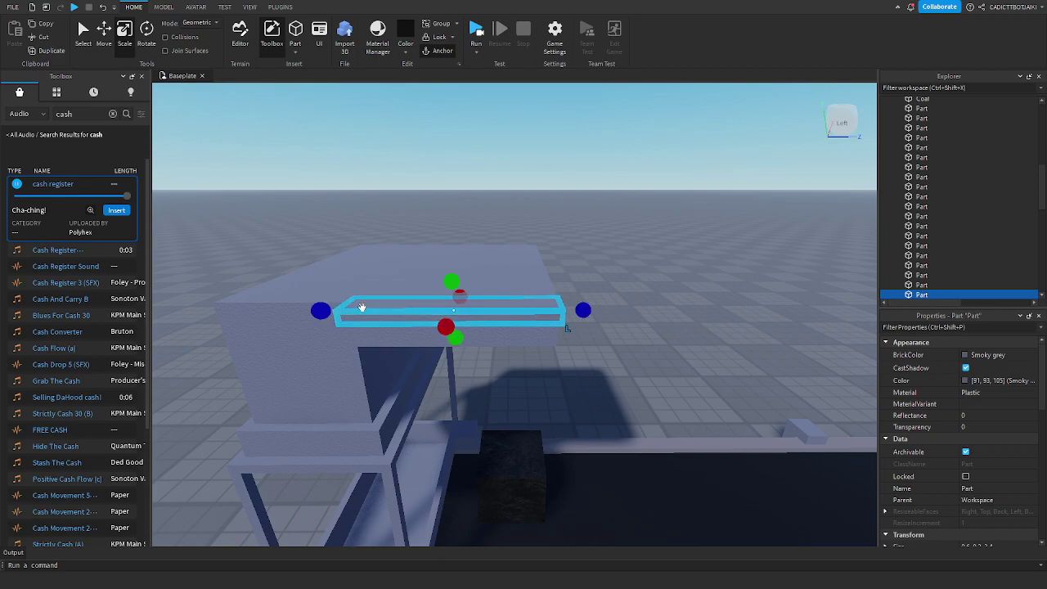
{"action": "left_click_drag", "start_coordinate": [320, 309], "coordinate": [302, 311]}
{"action": "key", "text": "a"}
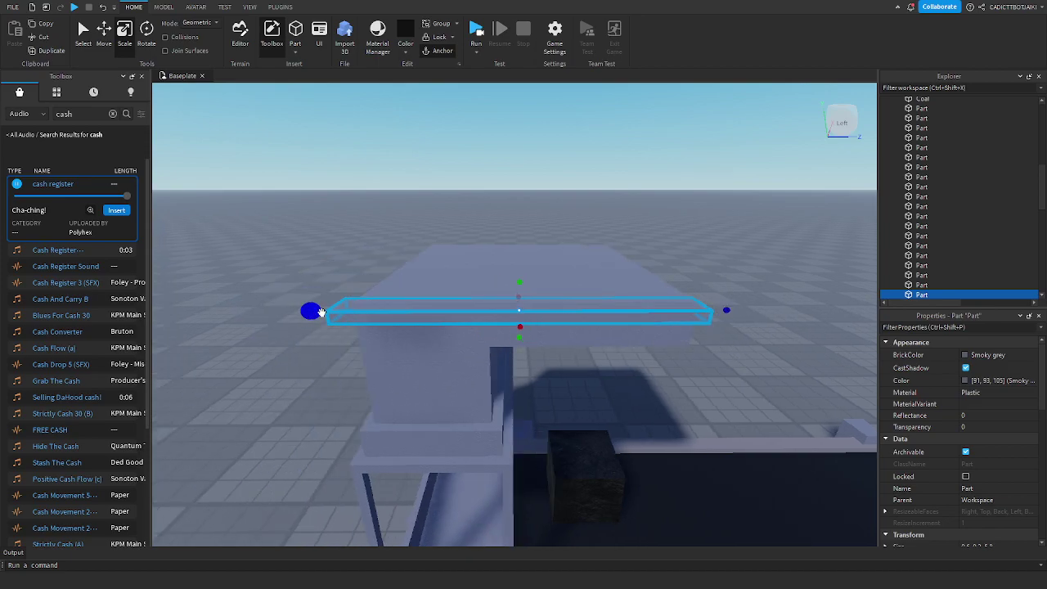
{"action": "right_click_drag", "start_coordinate": [320, 312], "coordinate": [491, 332]}
{"action": "key", "text": "d"}
{"action": "left_click_drag", "start_coordinate": [367, 309], "coordinate": [370, 313]}
{"action": "right_click_drag", "start_coordinate": [370, 313], "coordinate": [537, 333]}
{"action": "key", "text": "d"}
{"action": "left_click_drag", "start_coordinate": [452, 308], "coordinate": [445, 312]}
{"action": "left_click_drag", "start_coordinate": [556, 271], "coordinate": [734, 307]}
{"action": "key", "text": "d"}
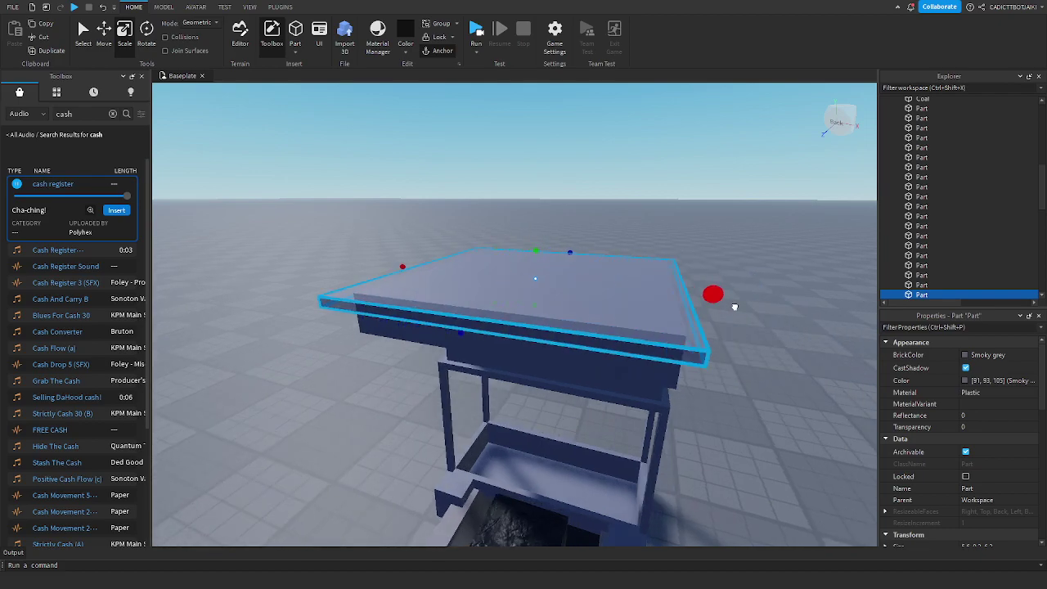
Step: Colour the overhanging roof plate Really black and thicken it slightly above the roof
{"action": "left_click", "coordinate": [404, 33]}
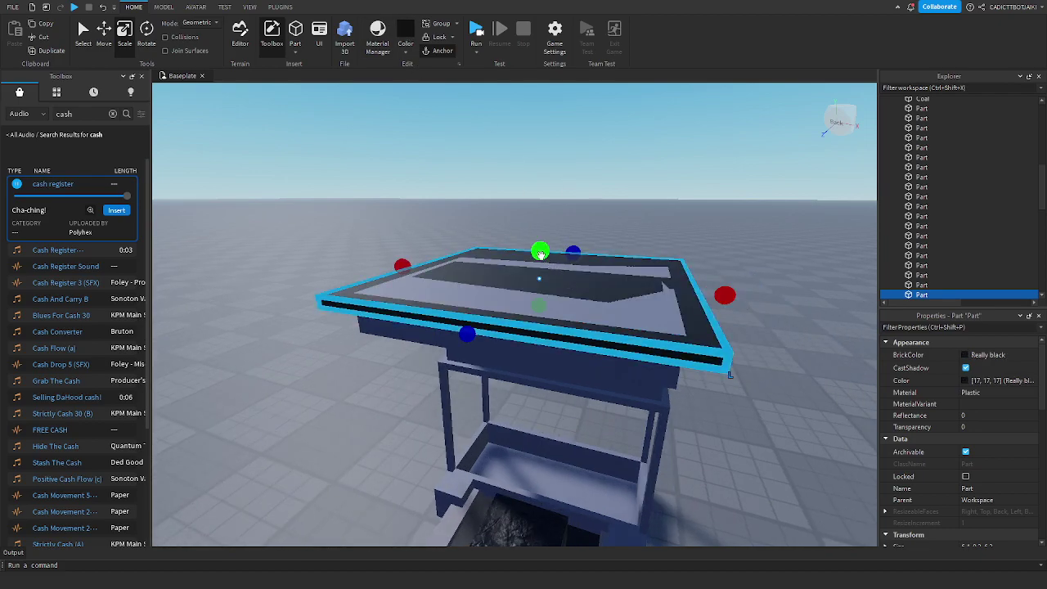
{"action": "left_click", "coordinate": [624, 180]}
{"action": "key", "text": "s"}
{"action": "right_click_drag", "start_coordinate": [625, 179], "coordinate": [624, 184]}
{"action": "key", "text": "d"}
{"action": "right_click_drag", "start_coordinate": [650, 223], "coordinate": [657, 227]}
{"action": "key", "text": "s"}
{"action": "key", "text": "w"}
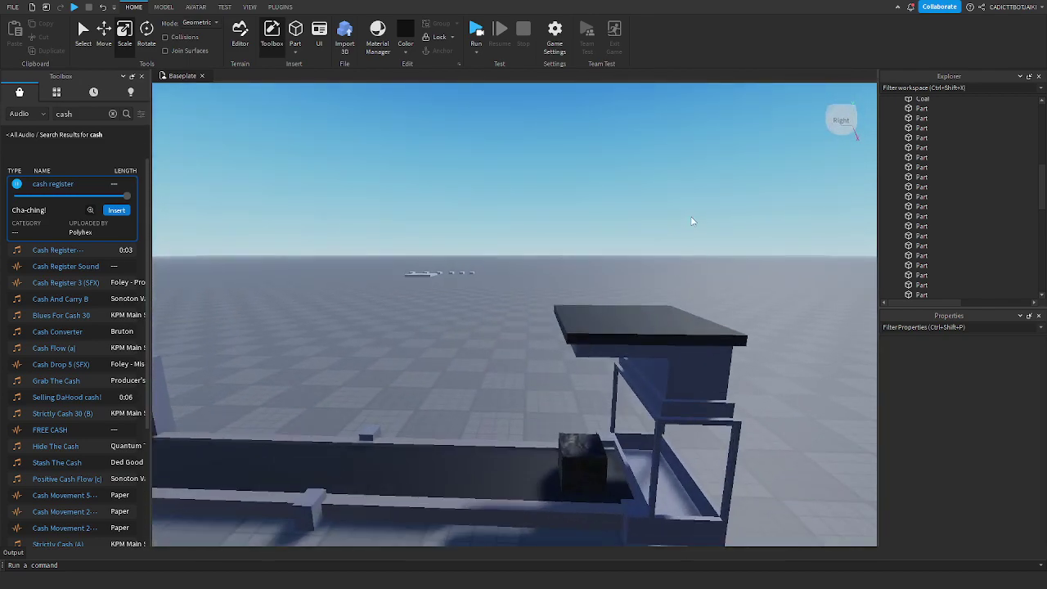
{"action": "key", "text": "q"}
{"action": "key", "text": "e"}
Step: Add a thin copy of the black plate on top of the roof and colour it grey
{"action": "left_click", "coordinate": [657, 281]}
{"action": "key", "text": "e"}
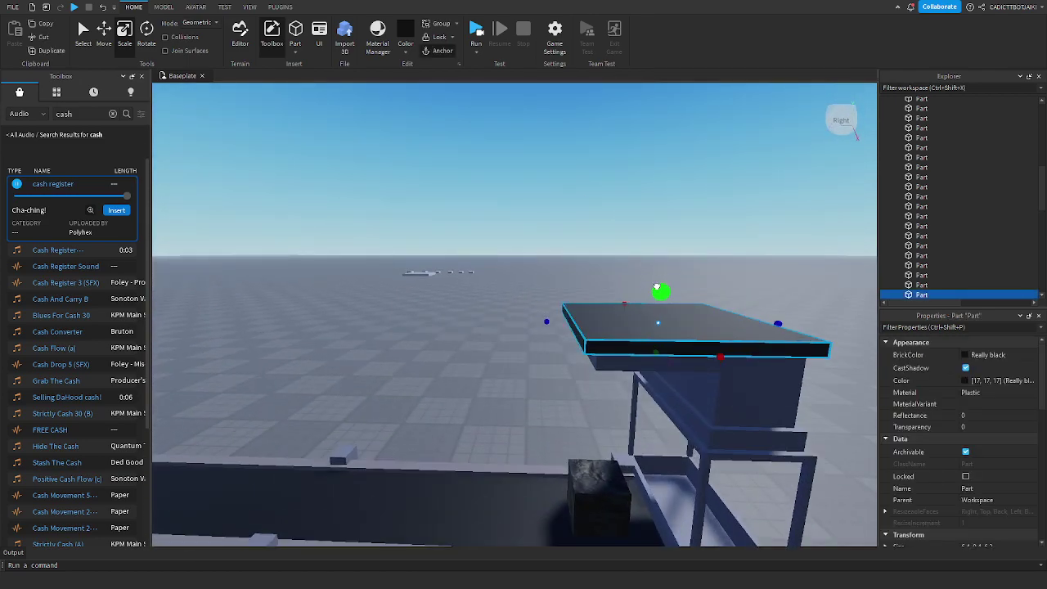
{"action": "left_click_drag", "start_coordinate": [656, 287], "coordinate": [657, 281]}
{"action": "left_click_drag", "start_coordinate": [656, 354], "coordinate": [657, 340]}
{"action": "left_click", "coordinate": [406, 51]}
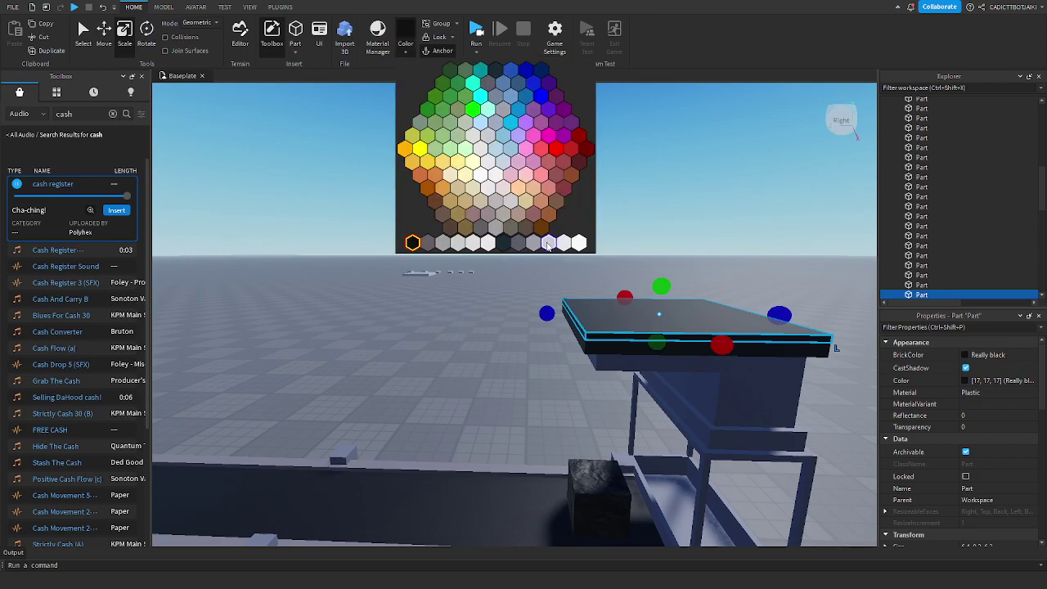
{"action": "left_click", "coordinate": [530, 245]}
{"action": "left_click", "coordinate": [685, 260]}
Step: Select the black roof plate between the other roof layers and raise its underside slightly
{"action": "scroll", "coordinate": [684, 259], "scroll_direction": "down", "scroll_amount": 3}
{"action": "right_click_drag", "start_coordinate": [684, 259], "coordinate": [685, 260]}
{"action": "key", "text": "q"}
{"action": "scroll", "coordinate": [684, 259], "scroll_direction": "up", "scroll_amount": 4}
{"action": "scroll", "coordinate": [684, 260], "scroll_direction": "up", "scroll_amount": 2}
{"action": "left_click", "coordinate": [510, 262]}
{"action": "right_click_drag", "start_coordinate": [520, 287], "coordinate": [521, 288]}
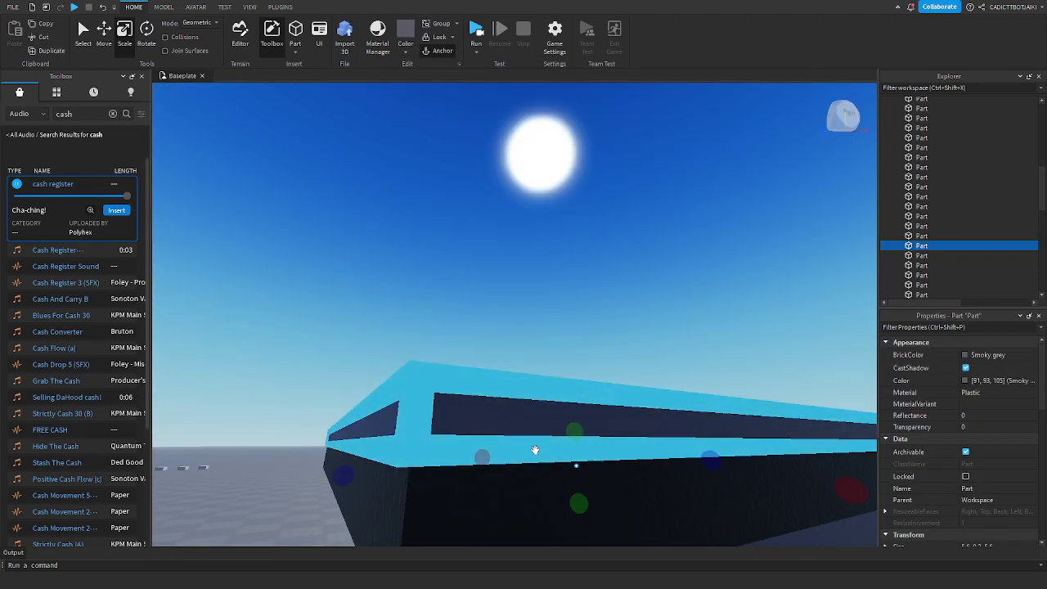
{"action": "left_click", "coordinate": [536, 446]}
{"action": "scroll", "coordinate": [548, 441], "scroll_direction": "down", "scroll_amount": 3}
{"action": "left_click_drag", "start_coordinate": [547, 312], "coordinate": [551, 296]}
{"action": "right_click_drag", "start_coordinate": [551, 297], "coordinate": [551, 298]}
{"action": "scroll", "coordinate": [551, 298], "scroll_direction": "down", "scroll_amount": 3}
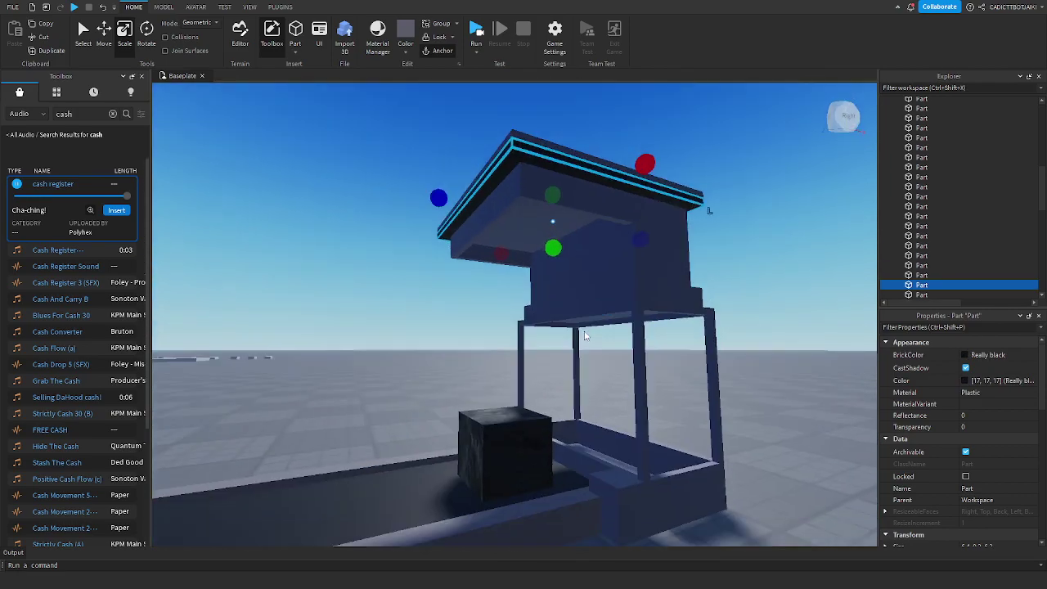
{"action": "key", "text": "e"}
{"action": "left_click", "coordinate": [783, 350]}
Step: Insert a new block part and move it clear of the conveyor and tower
{"action": "right_click_drag", "start_coordinate": [782, 350], "coordinate": [773, 343]}
{"action": "scroll", "coordinate": [750, 346], "scroll_direction": "up", "scroll_amount": 3}
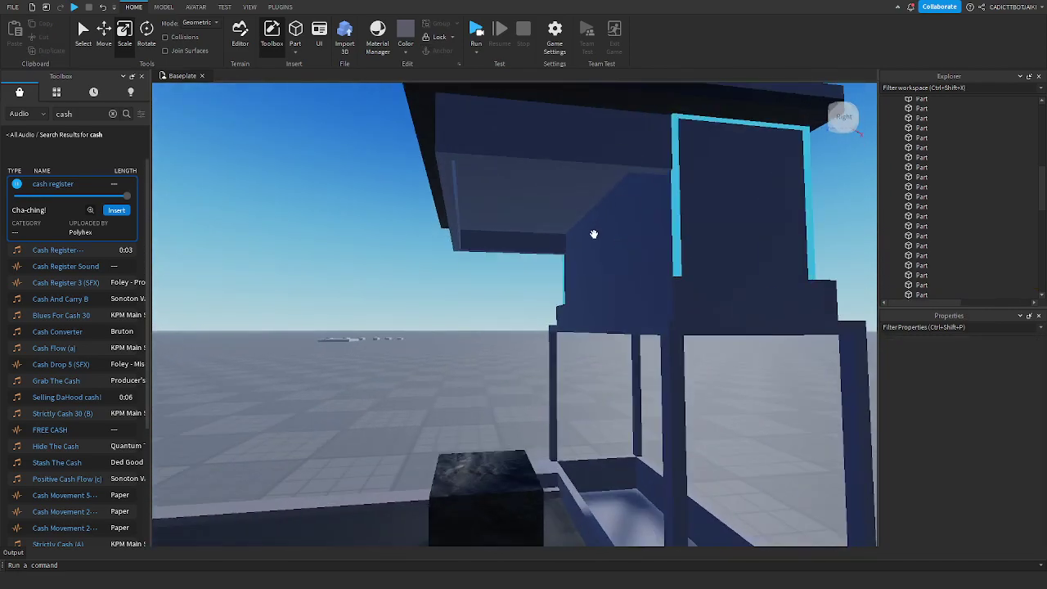
{"action": "right_click_drag", "start_coordinate": [554, 200], "coordinate": [555, 201]}
{"action": "left_click", "coordinate": [282, 31]}
{"action": "left_click", "coordinate": [282, 31]}
{"action": "left_click", "coordinate": [295, 31]}
{"action": "left_click_drag", "start_coordinate": [533, 327], "coordinate": [518, 352]}
{"action": "right_click_drag", "start_coordinate": [605, 269], "coordinate": [517, 352]}
{"action": "left_click_drag", "start_coordinate": [518, 351], "coordinate": [582, 401]}
{"action": "scroll", "coordinate": [581, 401], "scroll_direction": "down", "scroll_amount": 5}
{"action": "right_click_drag", "start_coordinate": [517, 352], "coordinate": [659, 393]}
{"action": "scroll", "coordinate": [714, 525], "scroll_direction": "down", "scroll_amount": 2}
{"action": "left_click_drag", "start_coordinate": [680, 389], "coordinate": [700, 536]}
Step: Group all the conveyor and tower parts into one anchored model and select the Coal part inside it
{"action": "left_click_drag", "start_coordinate": [362, 365], "coordinate": [752, 192]}
{"action": "left_click", "coordinate": [440, 23]}
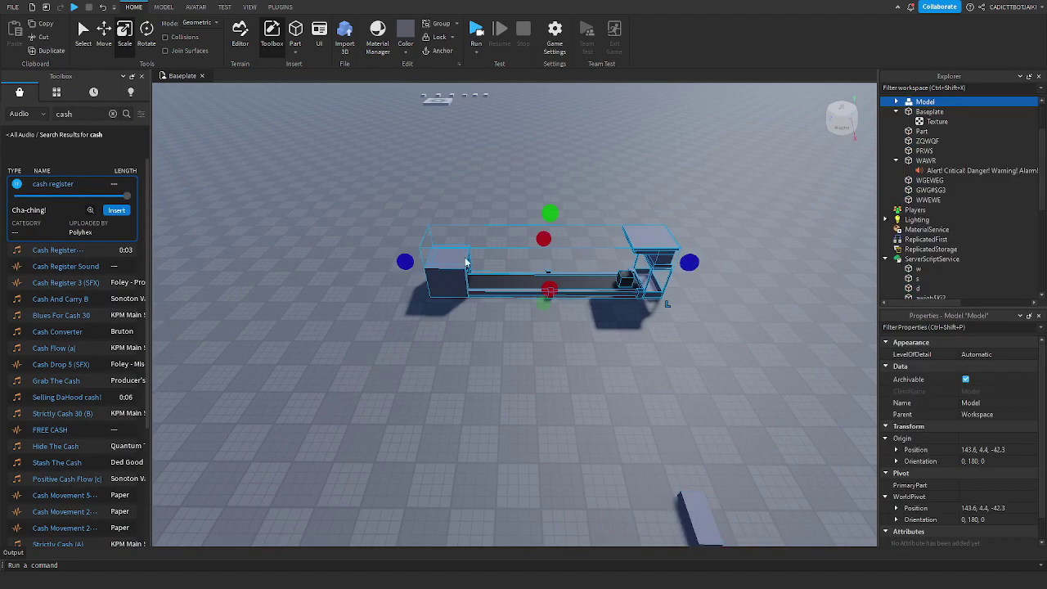
{"action": "left_click", "coordinate": [431, 56]}
{"action": "key", "text": "w"}
{"action": "right_click_drag", "start_coordinate": [699, 227], "coordinate": [720, 219]}
{"action": "left_click", "coordinate": [896, 102]}
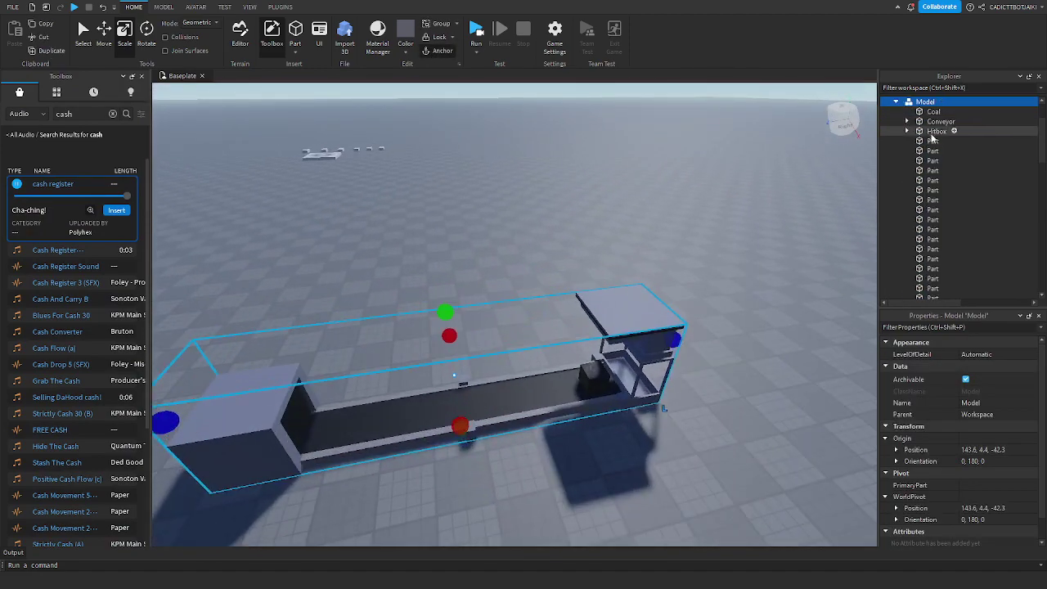
{"action": "left_click", "coordinate": [932, 112]}
Step: Place the loose block under the tower's roof overhang and resize it into a small centred box
{"action": "left_click", "coordinate": [506, 175]}
{"action": "right_click_drag", "start_coordinate": [505, 175], "coordinate": [788, 394]}
{"action": "left_click", "coordinate": [810, 376]}
{"action": "key", "text": "f"}
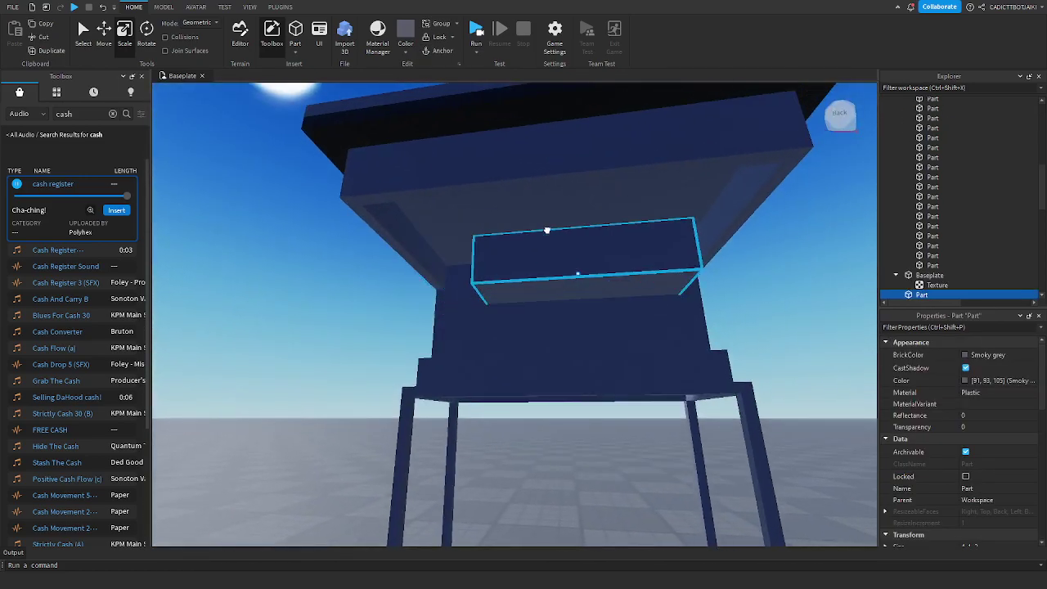
{"action": "left_click_drag", "start_coordinate": [547, 230], "coordinate": [539, 189]}
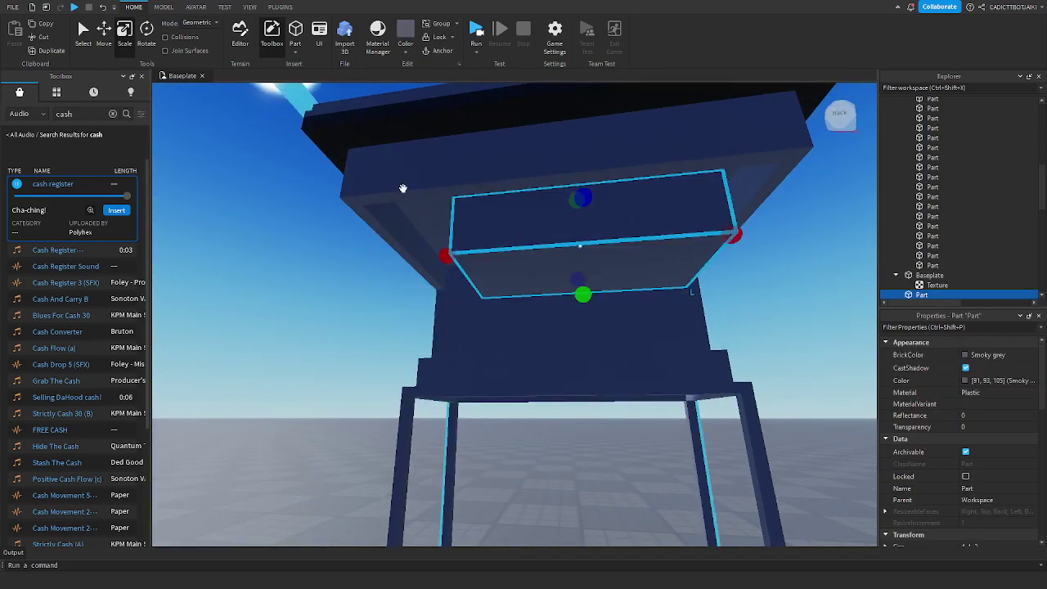
{"action": "left_click_drag", "start_coordinate": [728, 231], "coordinate": [644, 237]}
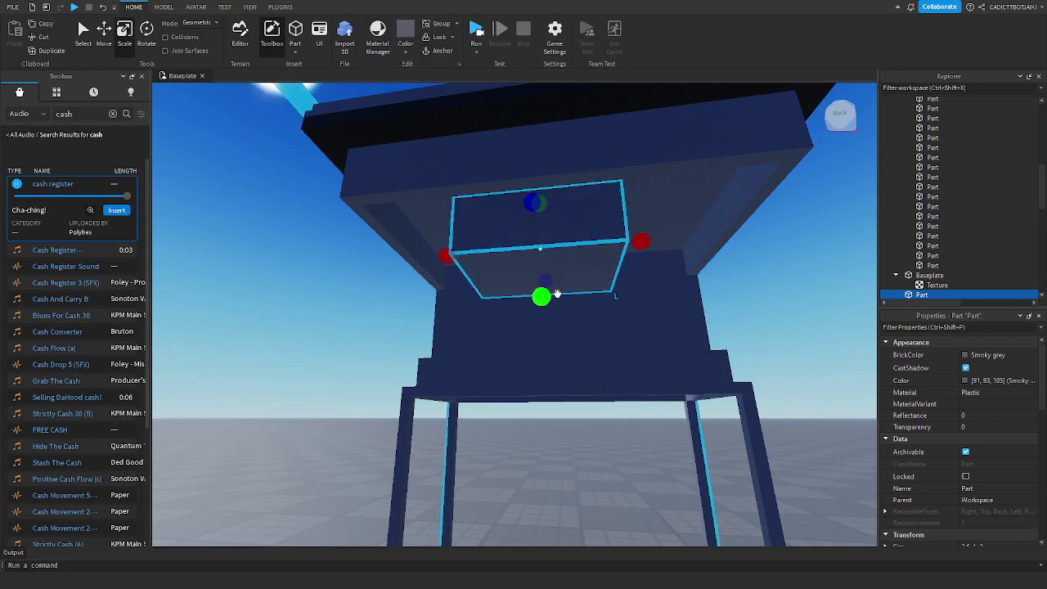
{"action": "left_click_drag", "start_coordinate": [437, 246], "coordinate": [458, 240]}
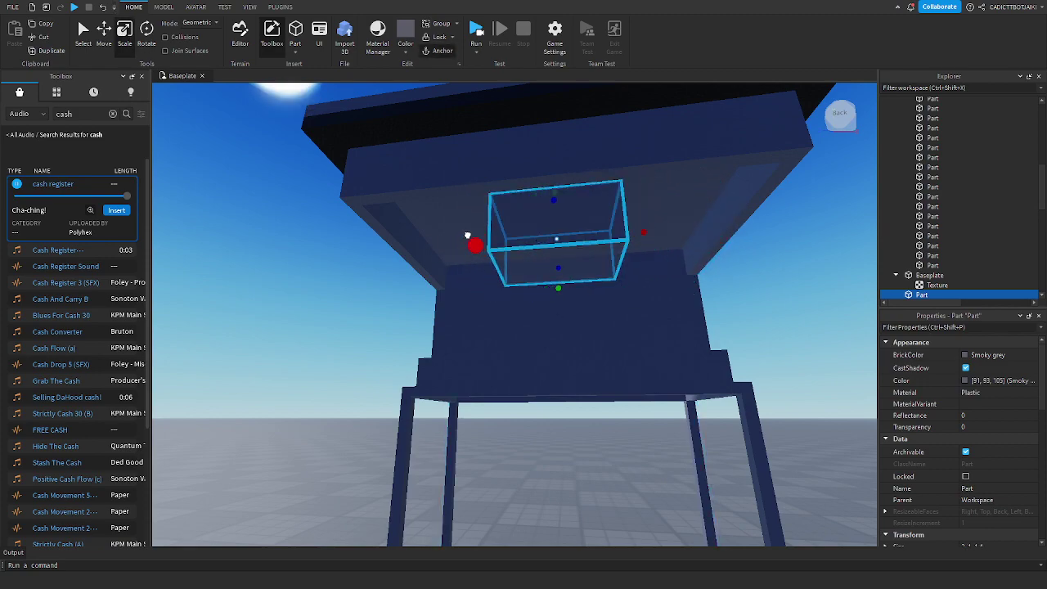
{"action": "left_click_drag", "start_coordinate": [643, 232], "coordinate": [631, 233]}
Step: Rename the small block under the roof Spawner and move it into the conveyor model
{"action": "left_click", "coordinate": [948, 327]}
{"action": "type", "text": "n"}
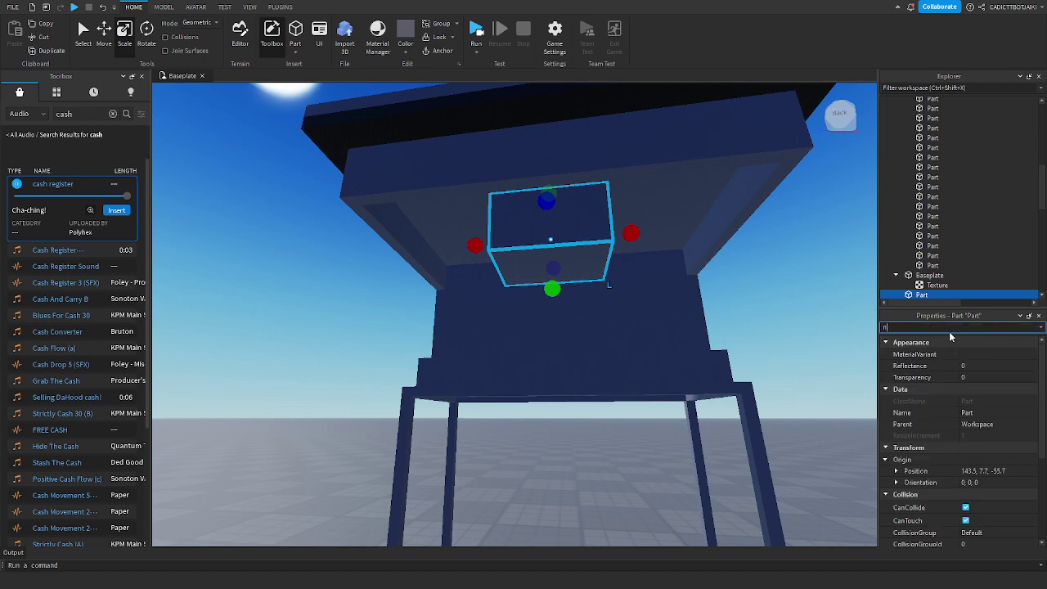
{"action": "type", "text": "a"}
{"action": "left_click", "coordinate": [987, 365]}
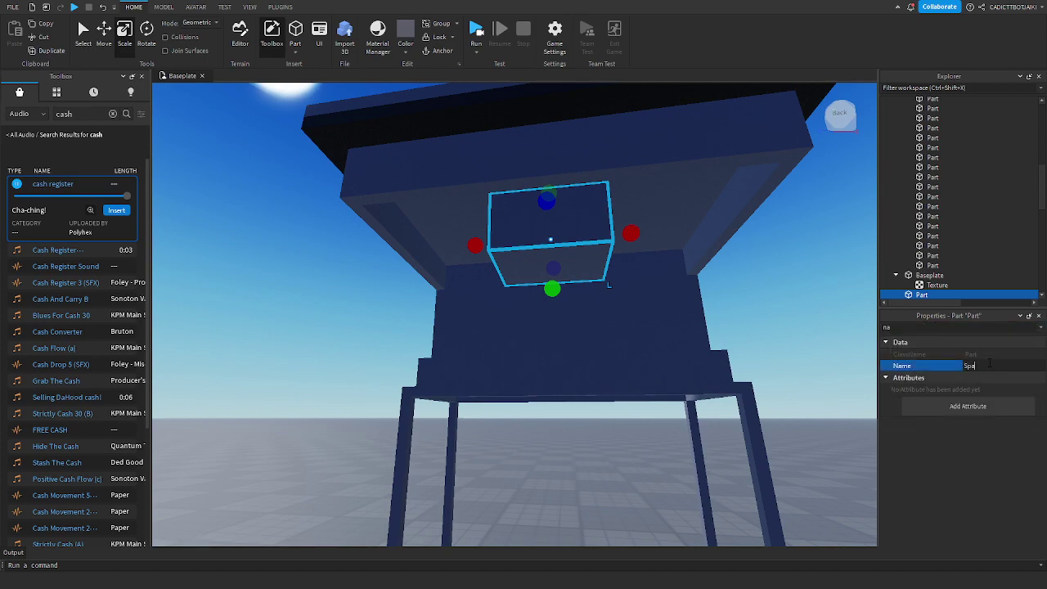
{"action": "scroll", "coordinate": [1012, 225], "scroll_direction": "up", "scroll_amount": 9}
{"action": "left_click_drag", "start_coordinate": [923, 297], "coordinate": [974, 161]}
{"action": "right_click_drag", "start_coordinate": [738, 175], "coordinate": [738, 211]}
{"action": "scroll", "coordinate": [739, 211], "scroll_direction": "down", "scroll_amount": 4}
{"action": "scroll", "coordinate": [573, 444], "scroll_direction": "up", "scroll_amount": 2}
{"action": "scroll", "coordinate": [982, 245], "scroll_direction": "down", "scroll_amount": 1}
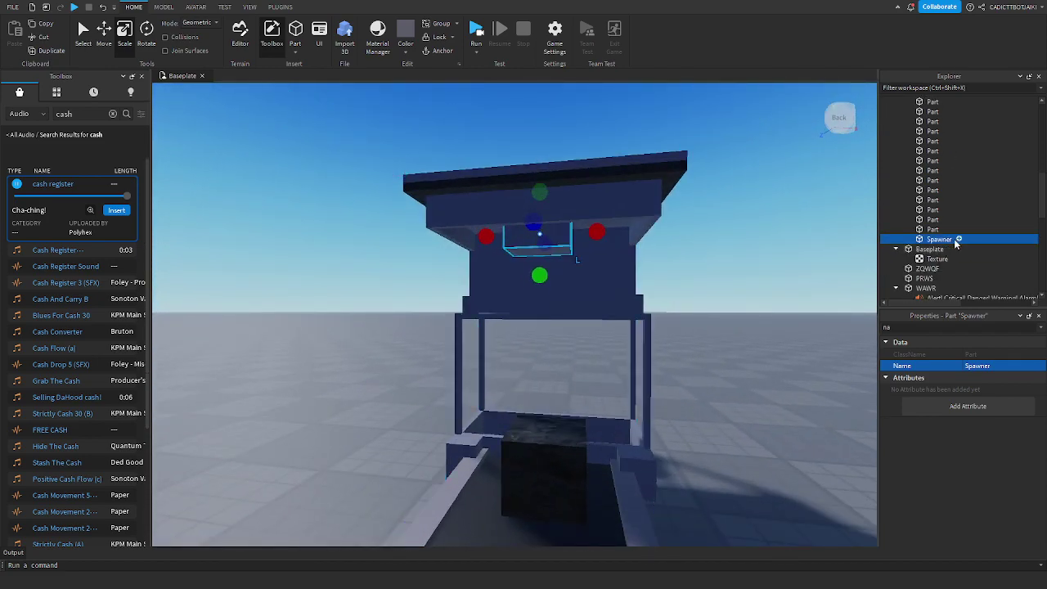
Step: Add a Script inside the Spawner part and return to the 3D view
{"action": "left_click", "coordinate": [957, 240]}
{"action": "type", "text": "sc"}
{"action": "left_click", "coordinate": [903, 266]}
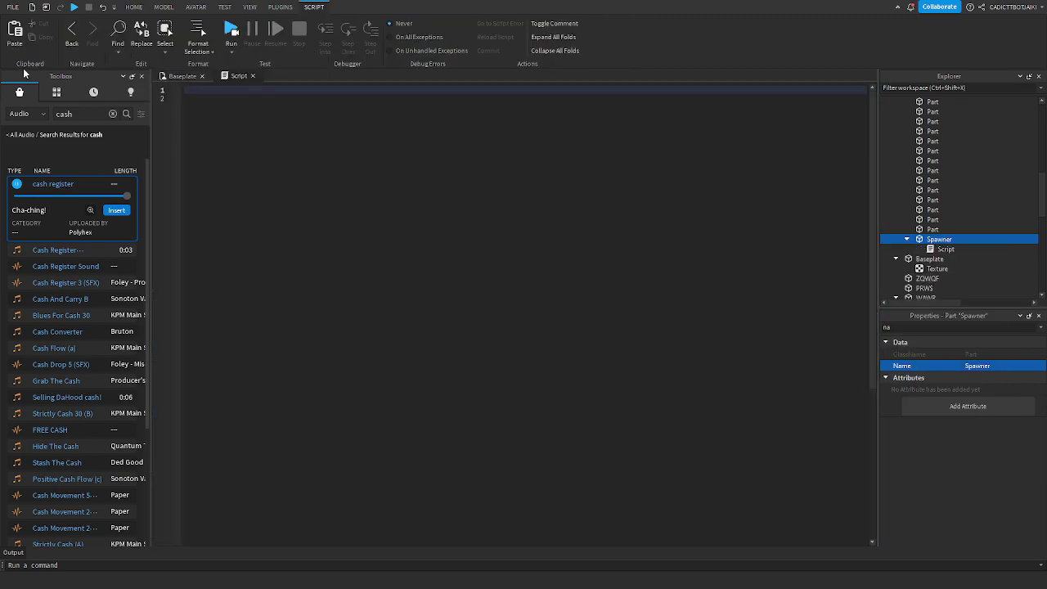
{"action": "left_click", "coordinate": [190, 75]}
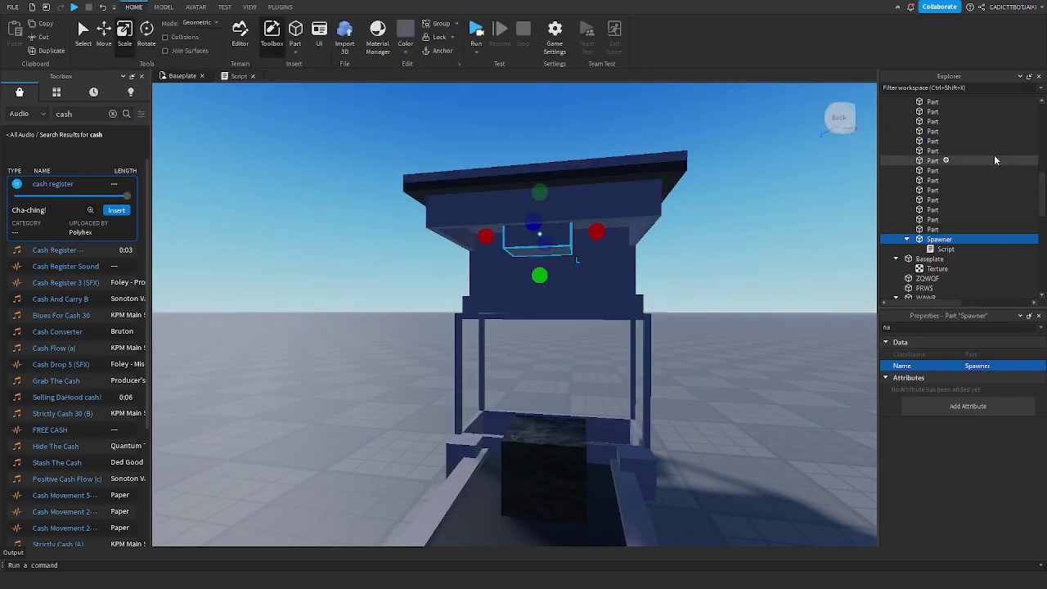
Step: Move the Coal part out of the conveyor model into Lighting
{"action": "scroll", "coordinate": [980, 155], "scroll_direction": "up", "scroll_amount": 10}
{"action": "left_click_drag", "start_coordinate": [935, 171], "coordinate": [969, 193]}
{"action": "scroll", "coordinate": [1018, 143], "scroll_direction": "down", "scroll_amount": 14}
{"action": "scroll", "coordinate": [969, 194], "scroll_direction": "up", "scroll_amount": 3}
{"action": "scroll", "coordinate": [968, 198], "scroll_direction": "down", "scroll_amount": 2}
Step: Anchor the Spawner part and check its Anchored property
{"action": "left_click", "coordinate": [938, 145]}
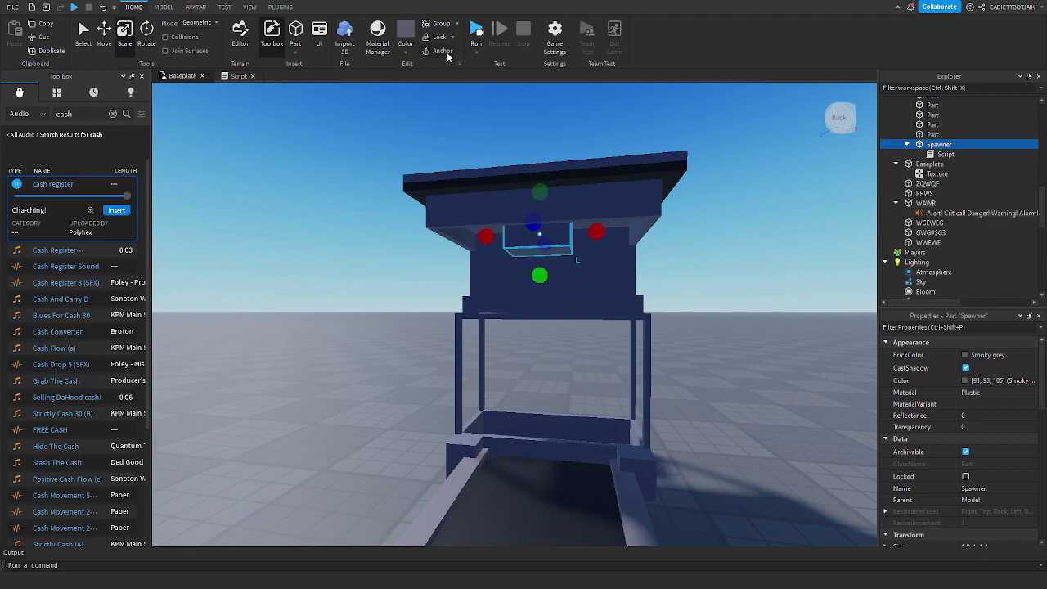
{"action": "double_click", "coordinate": [942, 154]}
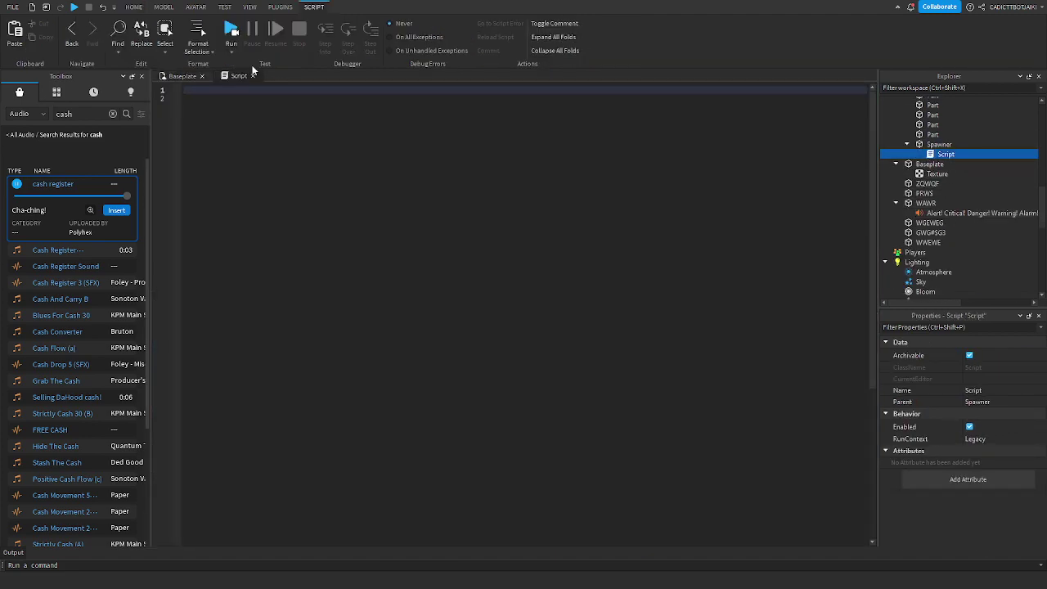
{"action": "left_click", "coordinate": [252, 75]}
{"action": "left_click", "coordinate": [939, 144]}
{"action": "scroll", "coordinate": [981, 417], "scroll_direction": "down", "scroll_amount": 5}
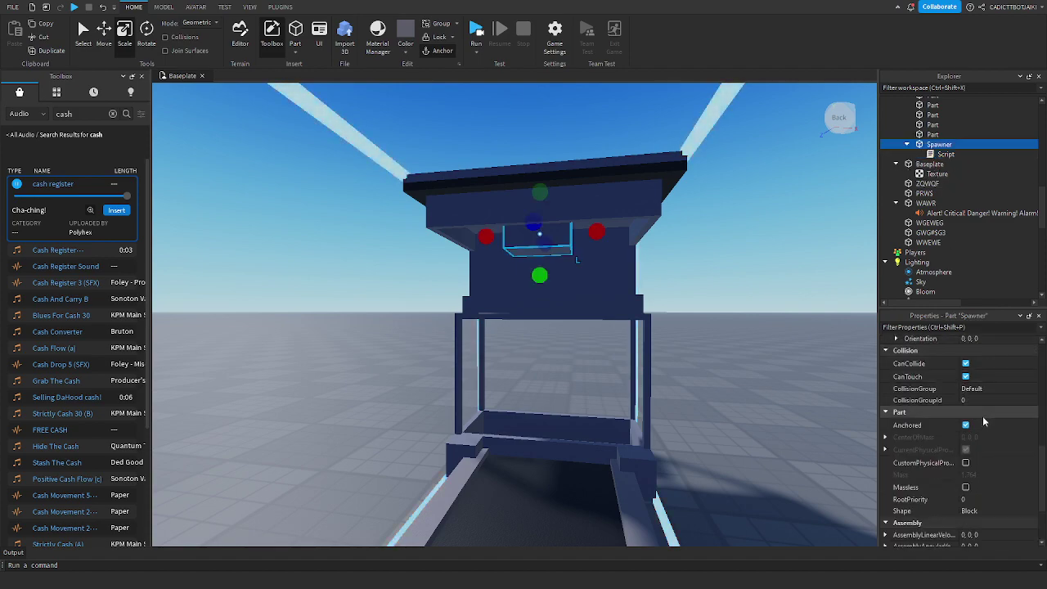
Step: Write a "while true do" loop containing wait(5) in the Spawner's script
{"action": "left_click", "coordinate": [945, 154]}
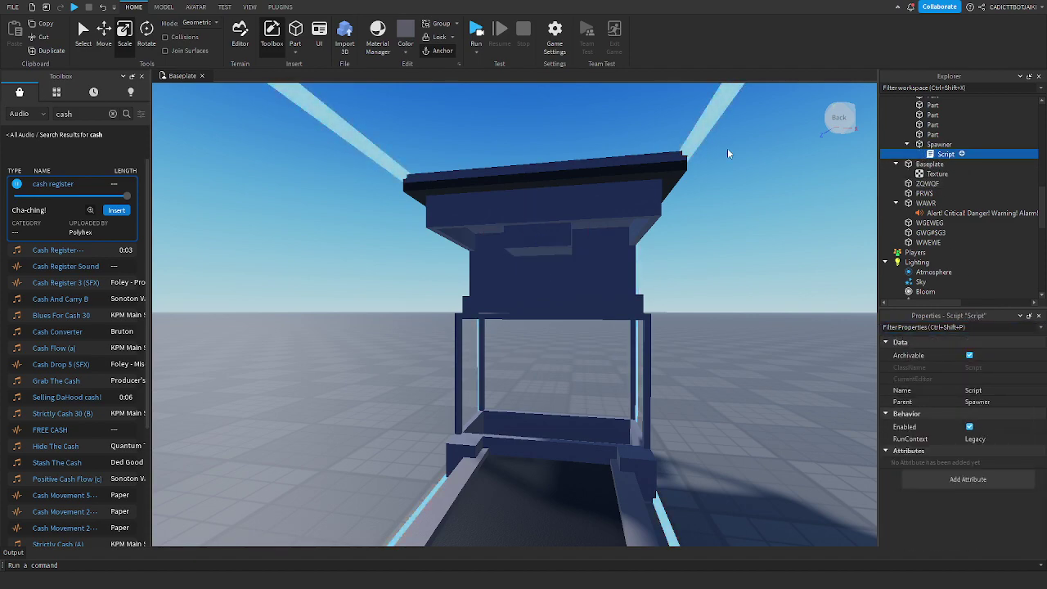
{"action": "type", "text": "while true do"}
{"action": "key", "text": "Return"}
{"action": "type", "text": "task"}
{"action": "key", "text": "BackSpace"}
{"action": "key", "text": "BackSpace"}
{"action": "type", "text": "wa"}
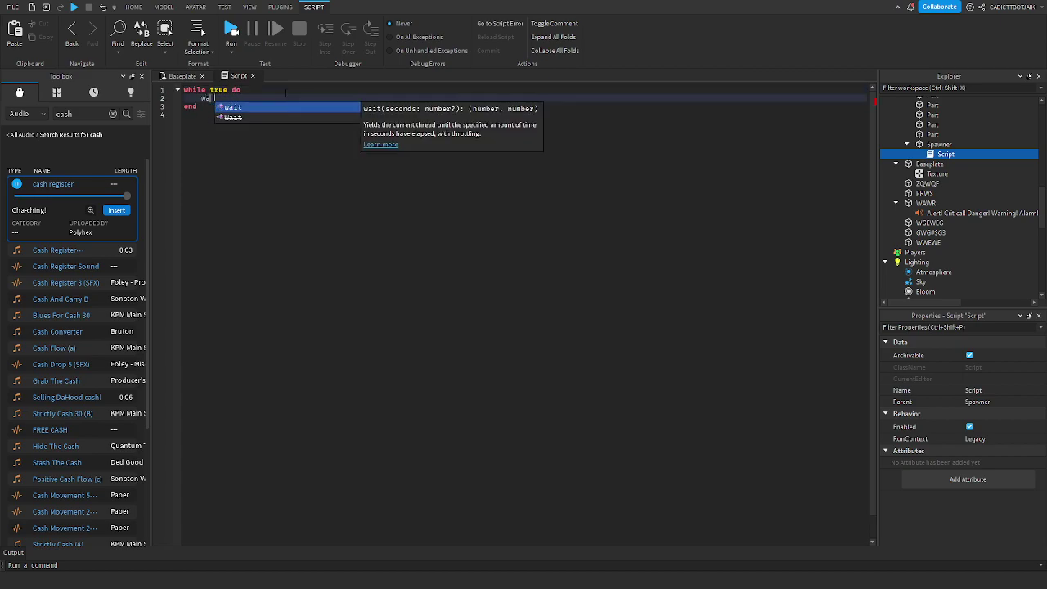
{"action": "type", "text": "it(5"}
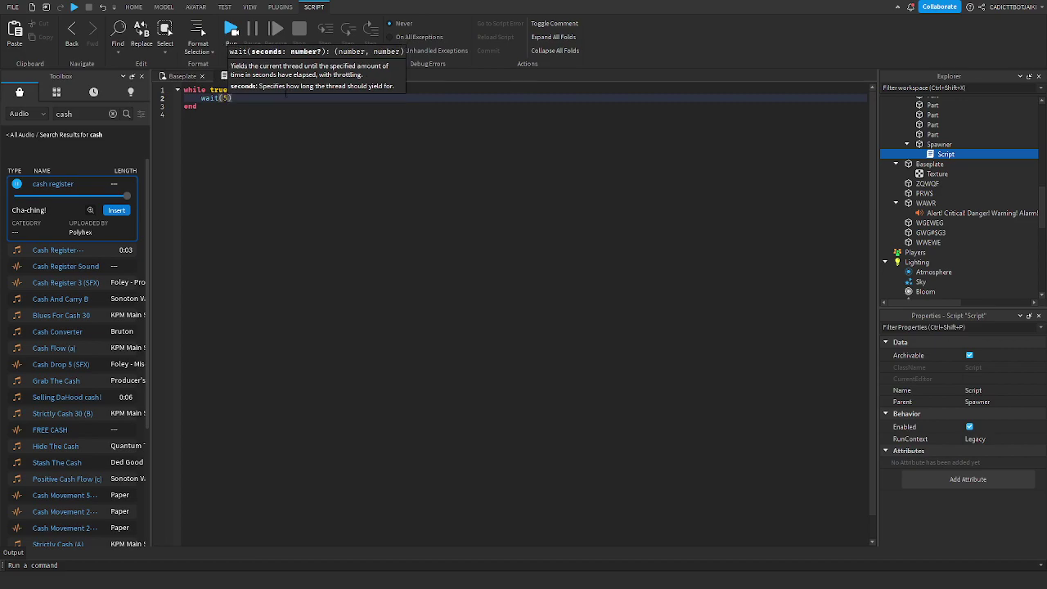
{"action": "left_click", "coordinate": [287, 98]}
{"action": "key", "text": "Return"}
{"action": "type", "text": "game."}
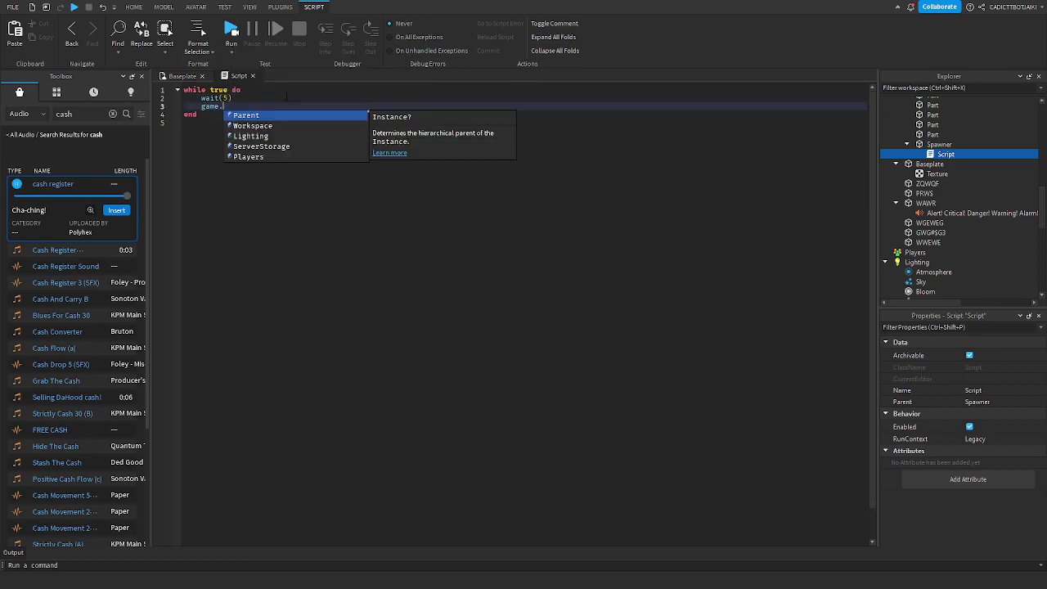
{"action": "type", "text": "Lighting.coal"}
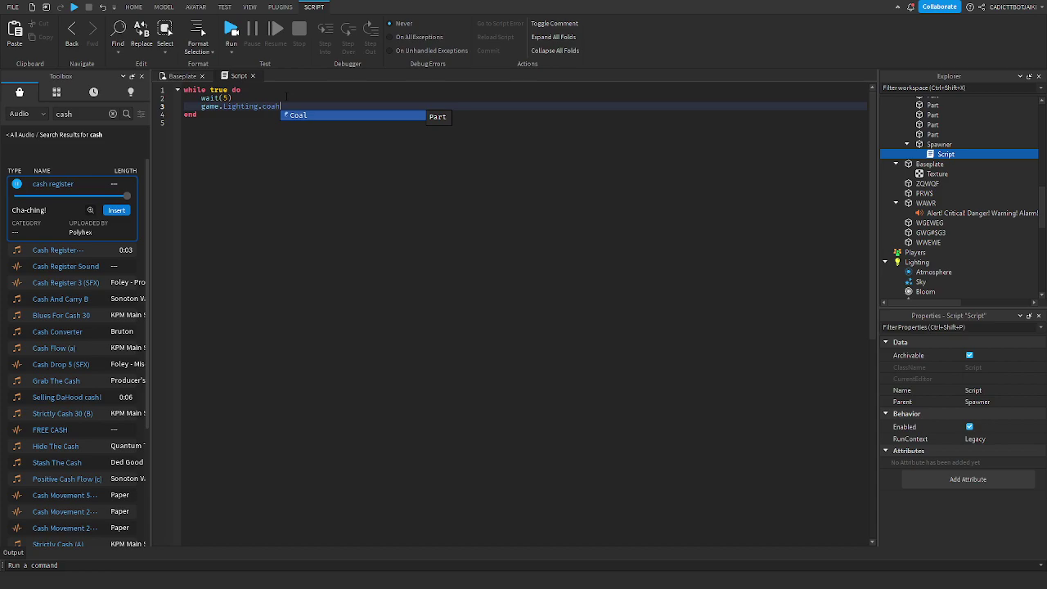
{"action": "key", "text": "Return"}
{"action": "key", "text": "BackSpace"}
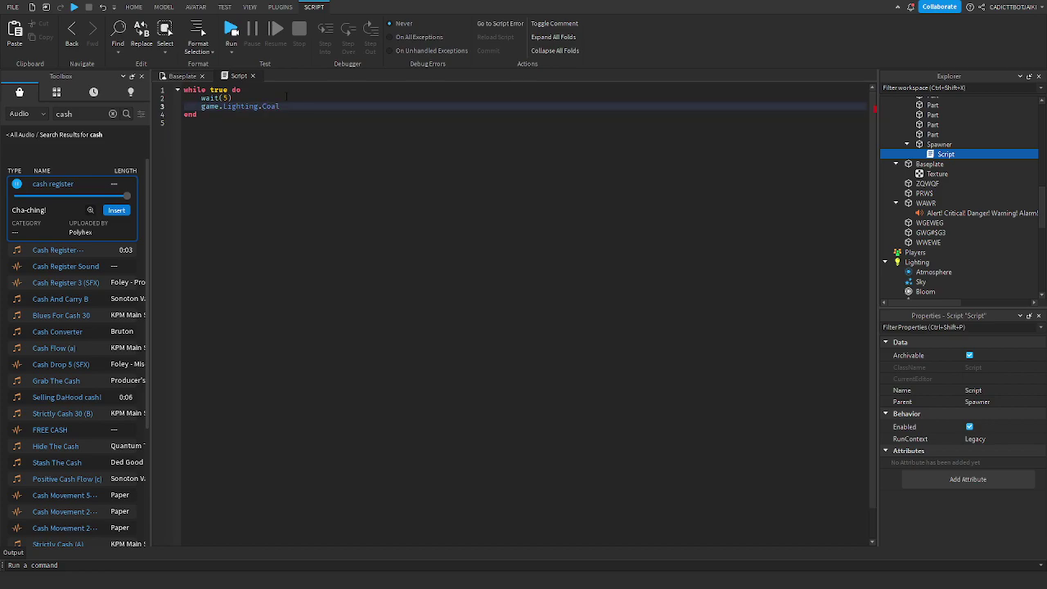
{"action": "type", "text": ":Clone().Parent = game."}
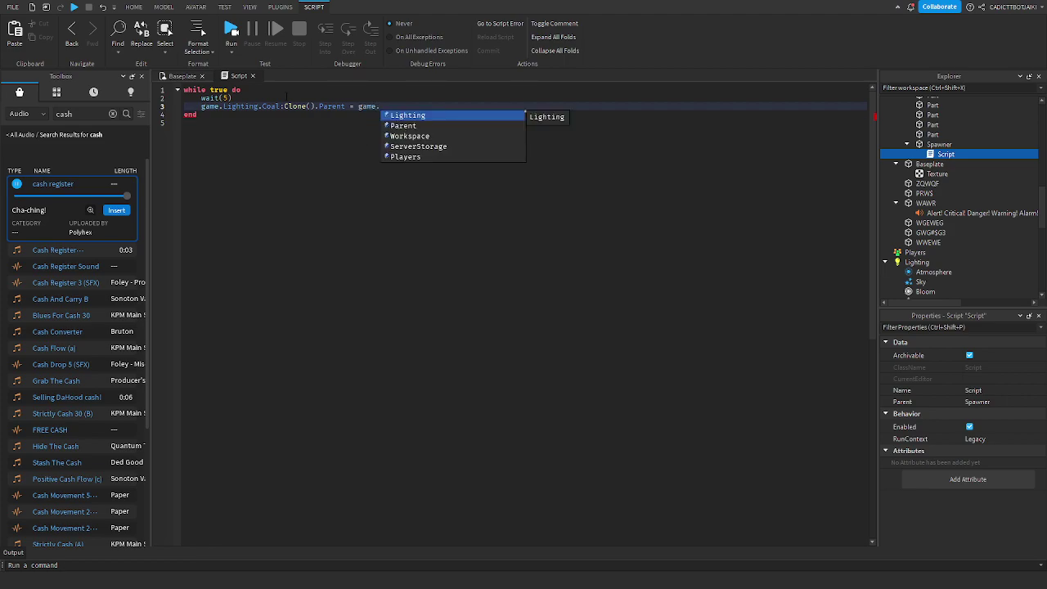
{"action": "type", "text": "W"}
{"action": "key", "text": "Return"}
{"action": "key", "text": "Return"}
{"action": "type", "text": "game.W"}
{"action": "key", "text": "BackSpace"}
{"action": "key", "text": "BackSpace"}
{"action": "key", "text": "BackSpace"}
{"action": "key", "text": "BackSpace"}
{"action": "key", "text": "BackSpace"}
{"action": "key", "text": "BackSpace"}
{"action": "key", "text": "BackSpace"}
{"action": "key", "text": "BackSpace"}
{"action": "key", "text": "BackSpace"}
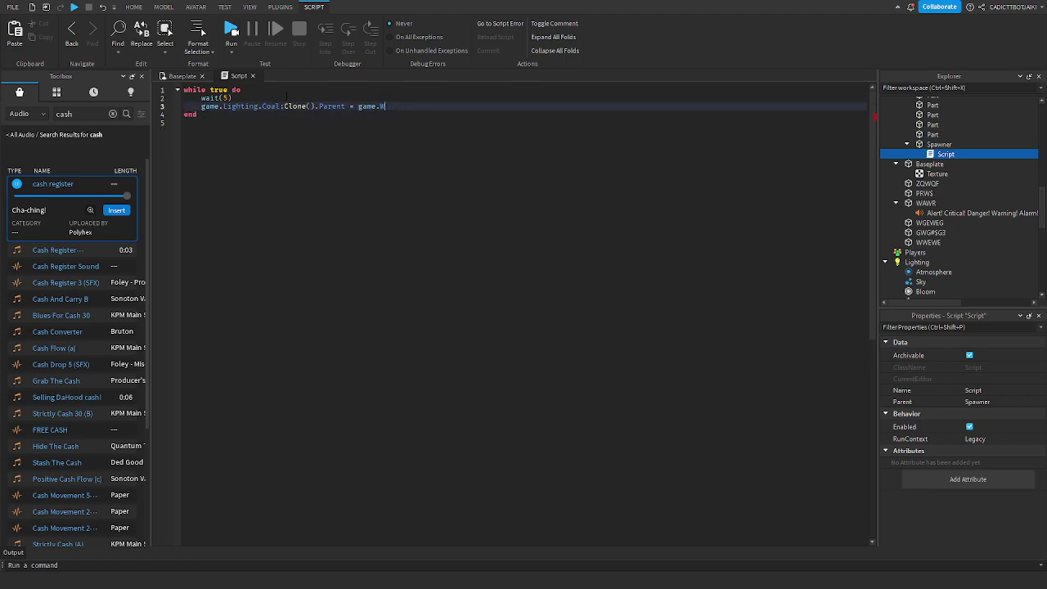
Step: Clear the Spawner's script and write local part = Instance.new("Part", game.Workspace) as its first line
{"action": "left_click_drag", "start_coordinate": [350, 132], "coordinate": [183, 97]}
{"action": "key", "text": "BackSpace"}
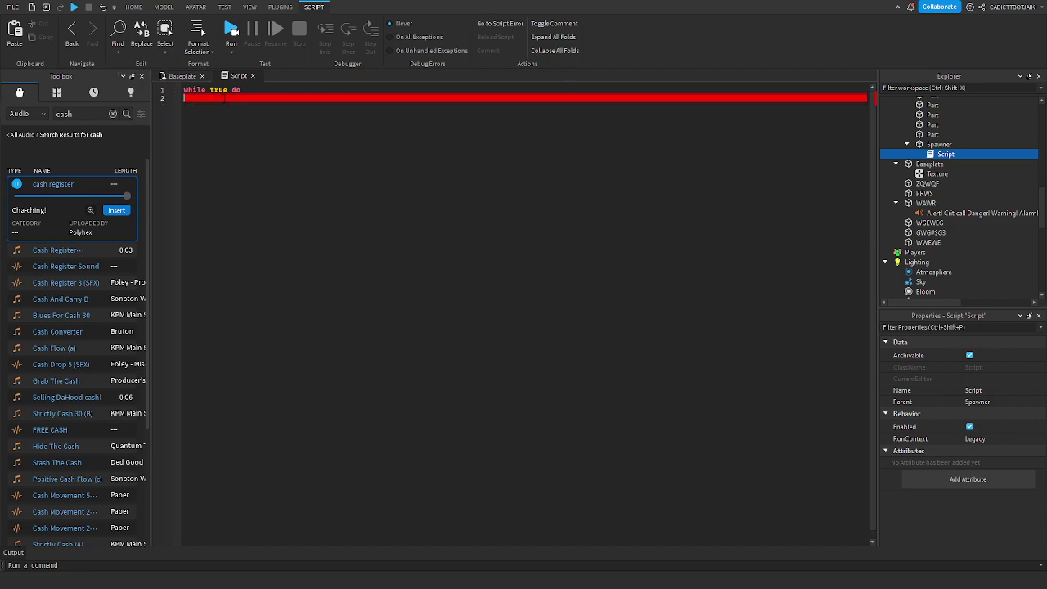
{"action": "key", "text": "BackSpace"}
{"action": "key", "text": "BackSpace"}
{"action": "key", "text": "BackSpace"}
{"action": "type", "text": "local"}
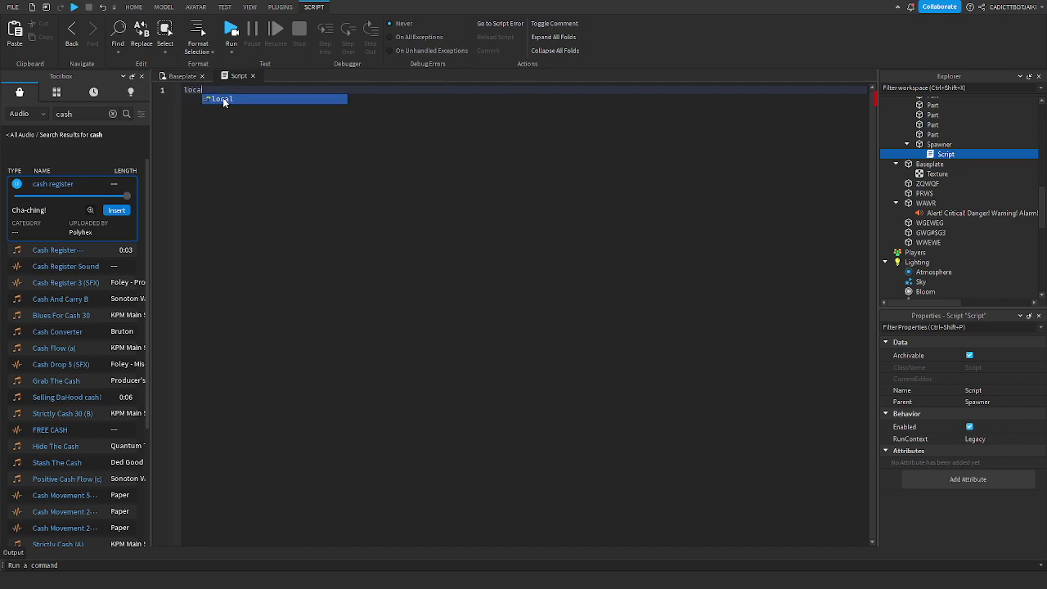
{"action": "type", "text": " part = Instance"}
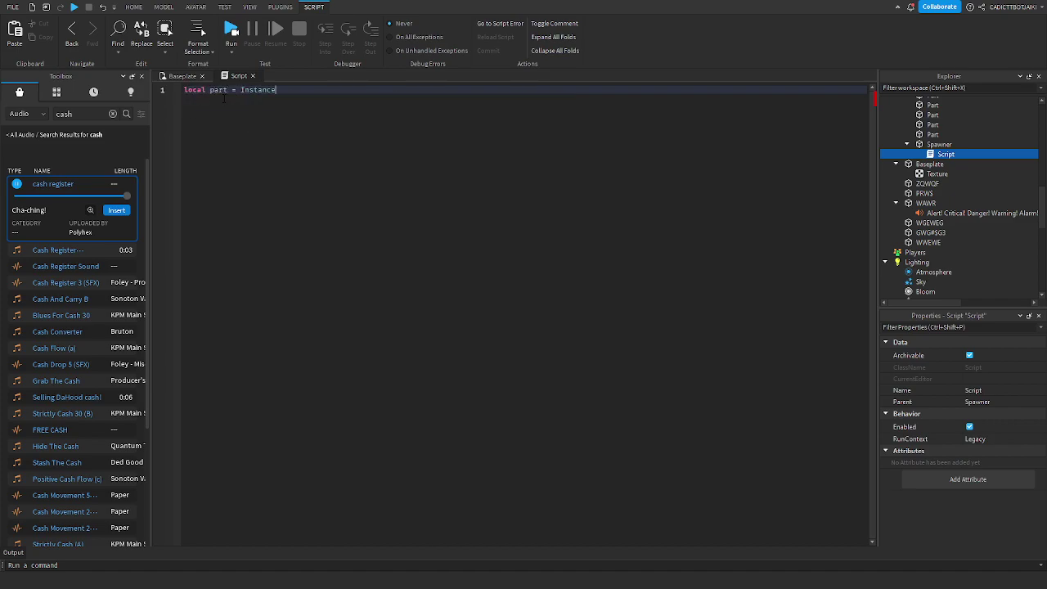
{"action": "type", "text": ".new(\"Part\")"}
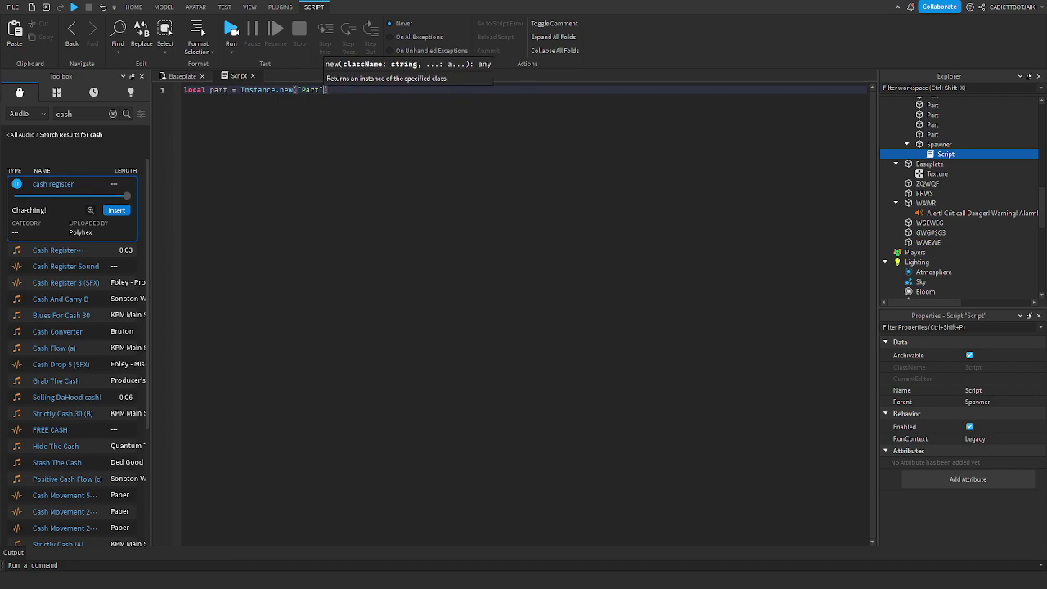
{"action": "type", "text": ", pa"}
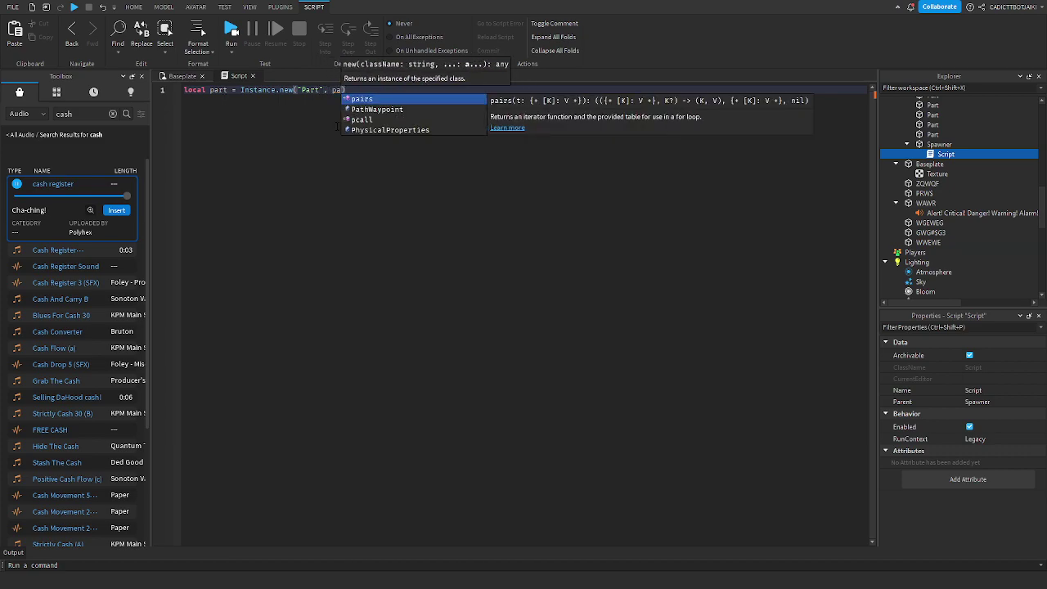
{"action": "key", "text": "Escape"}
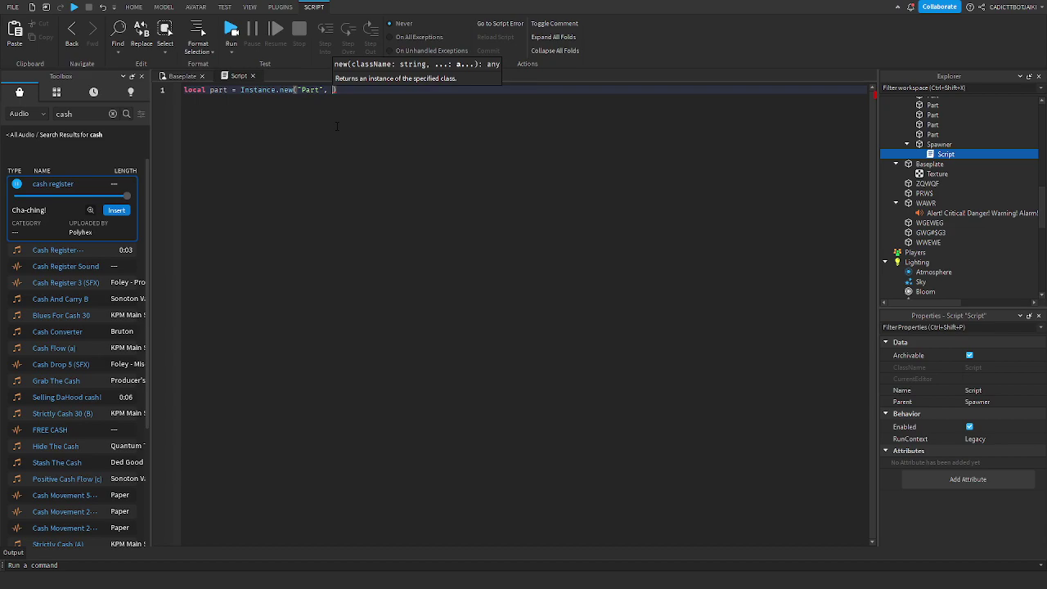
{"action": "type", "text": "game.Workspace"}
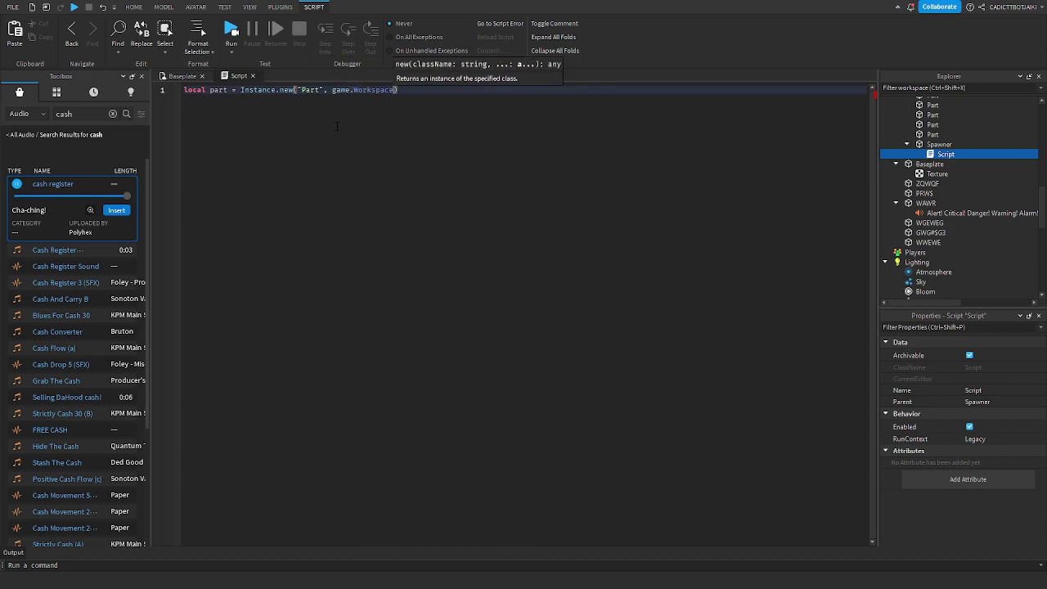
{"action": "left_click", "coordinate": [405, 90]}
Step: Add the line part.BrickColor = BrickColor.new("Black") below the part declaration
{"action": "key", "text": "Return"}
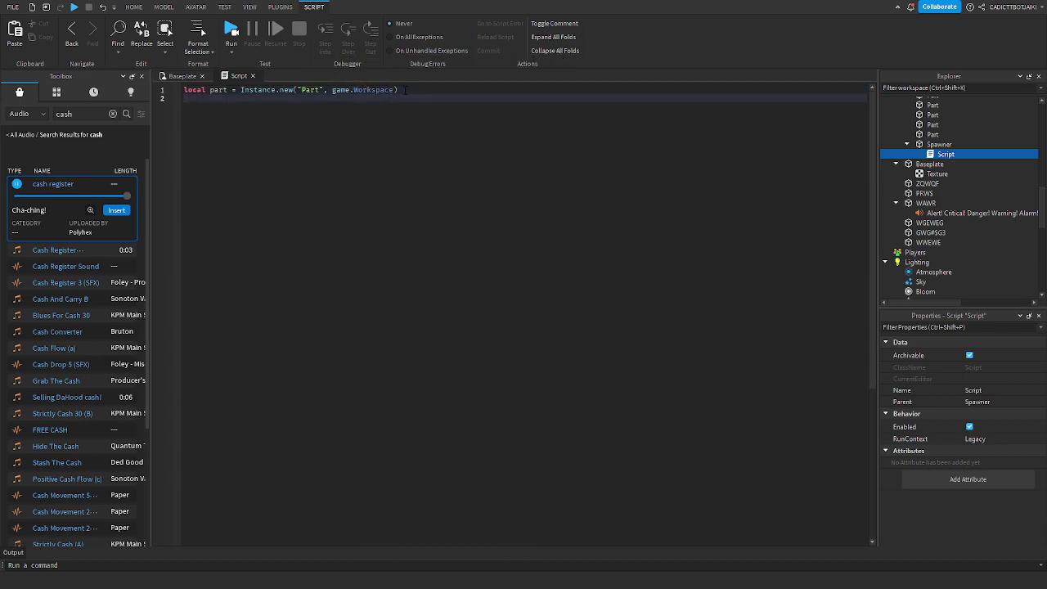
{"action": "type", "text": "part.pos"}
{"action": "key", "text": "Tab"}
{"action": "type", "text": "B"}
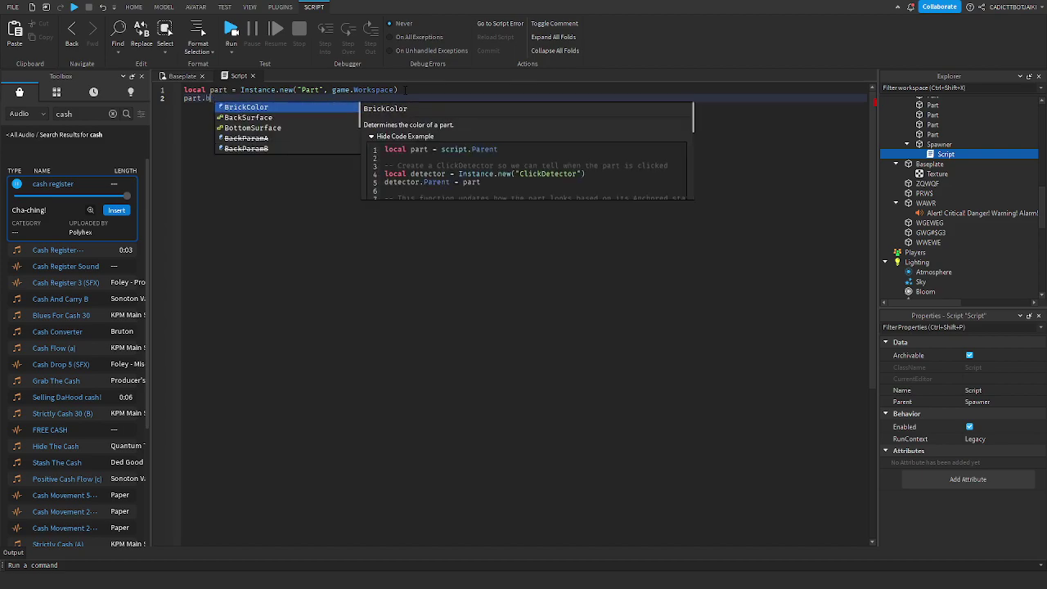
{"action": "type", "text": "rickColor = BrickColor.new(\"Yell"}
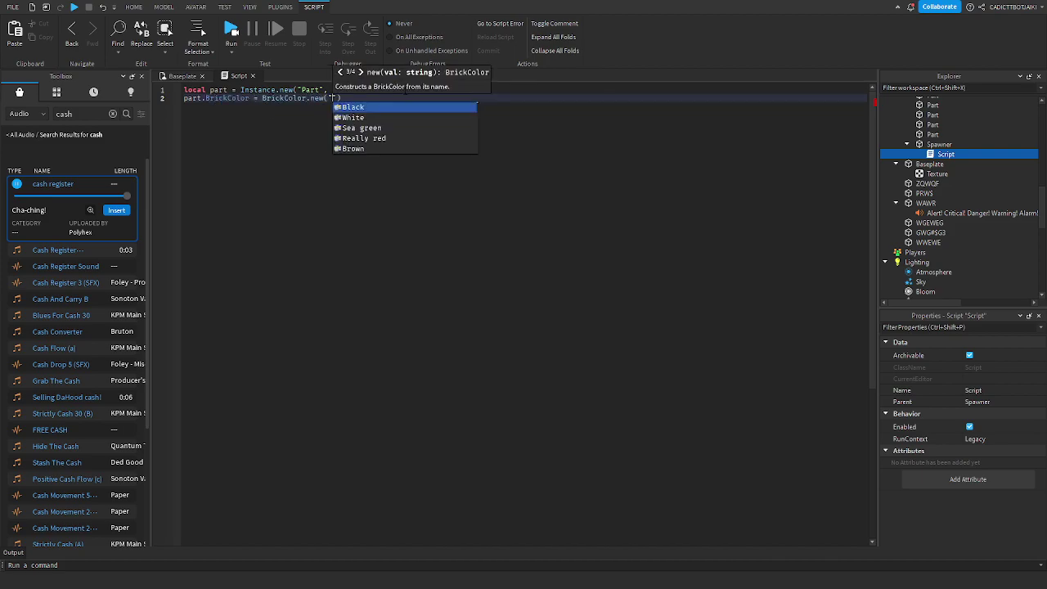
{"action": "key", "text": "BackSpace"}
{"action": "type", "text": "Black"}
Step: Set the new part's material in the script with part.Material = Enum.Material.Mud
{"action": "key", "text": "Return"}
{"action": "type", "text": "part.Material = e"}
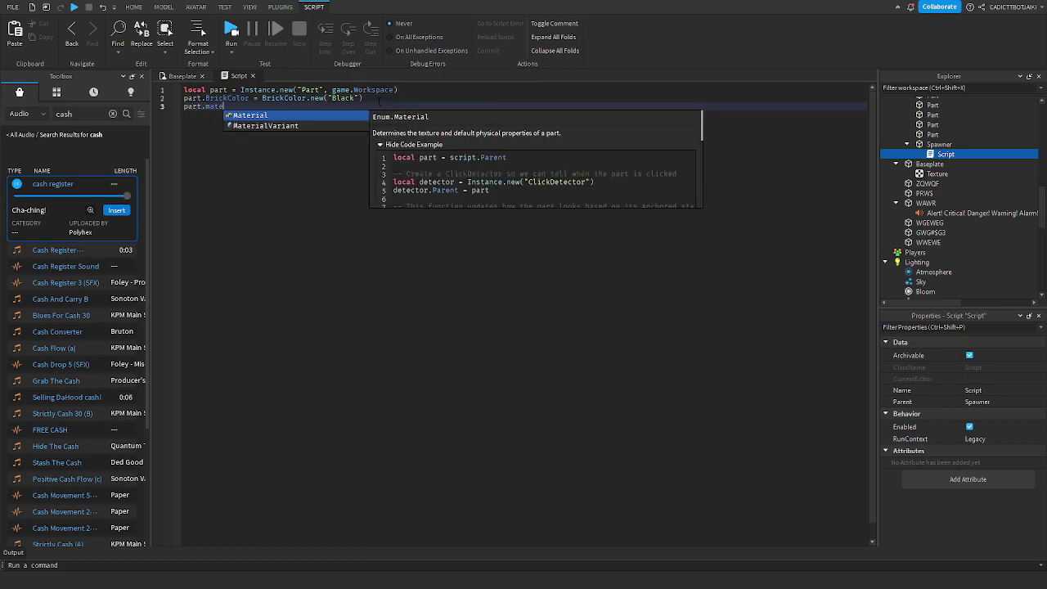
{"action": "type", "text": "mn"}
{"action": "key", "text": "Tab"}
{"action": "type", "text": ".MessageTyp"}
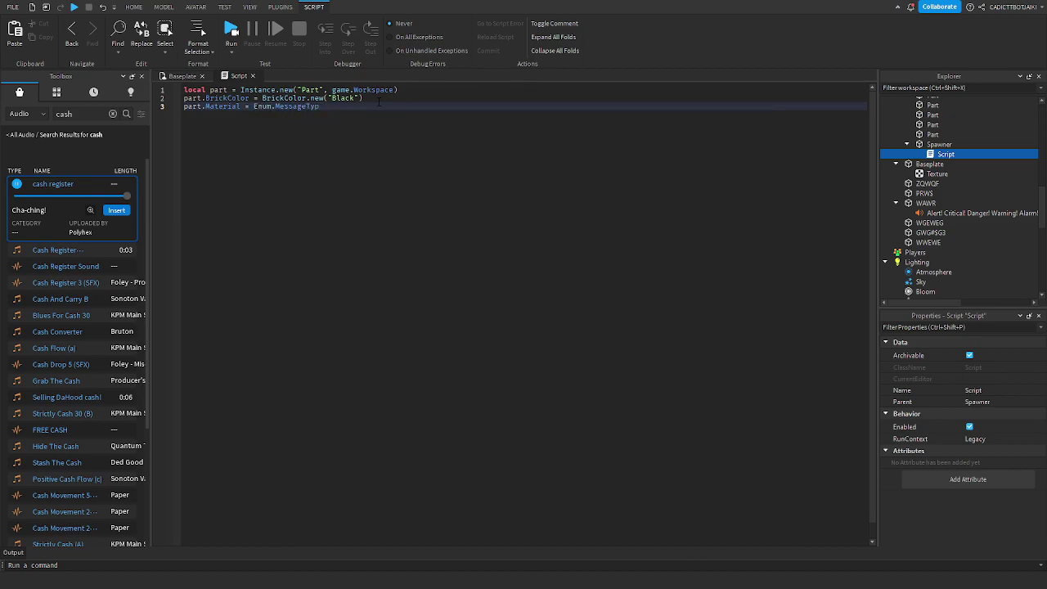
{"action": "type", "text": "a"}
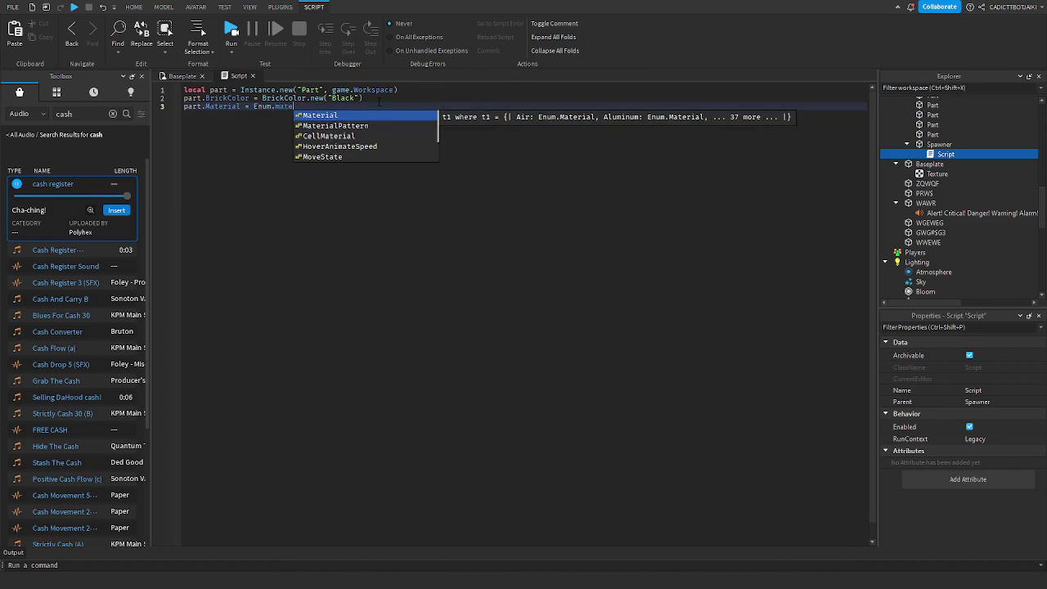
{"action": "key", "text": "Tab"}
{"action": "type", "text": "."}
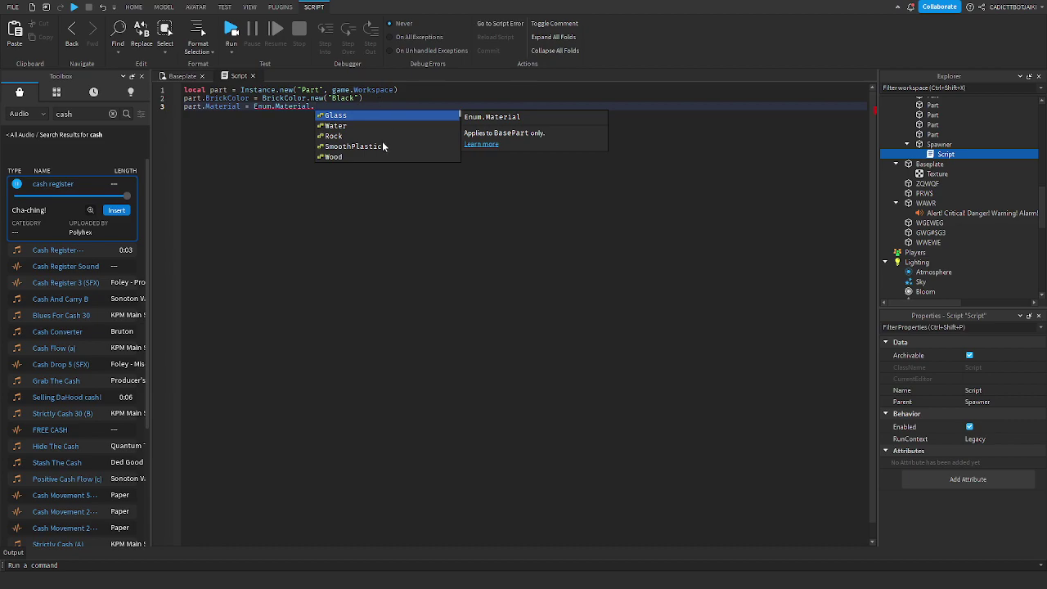
{"action": "type", "text": "n"}
{"action": "key", "text": "BackSpace"}
{"action": "type", "text": "mu"}
{"action": "key", "text": "Tab"}
Step: Add the line part.Size = Vector3.new(2, 1.8, 2), taking the size from the Coal part in Lighting
{"action": "key", "text": "Return"}
{"action": "type", "text": "part"}
{"action": "key", "text": "Tab"}
{"action": "type", "text": "."}
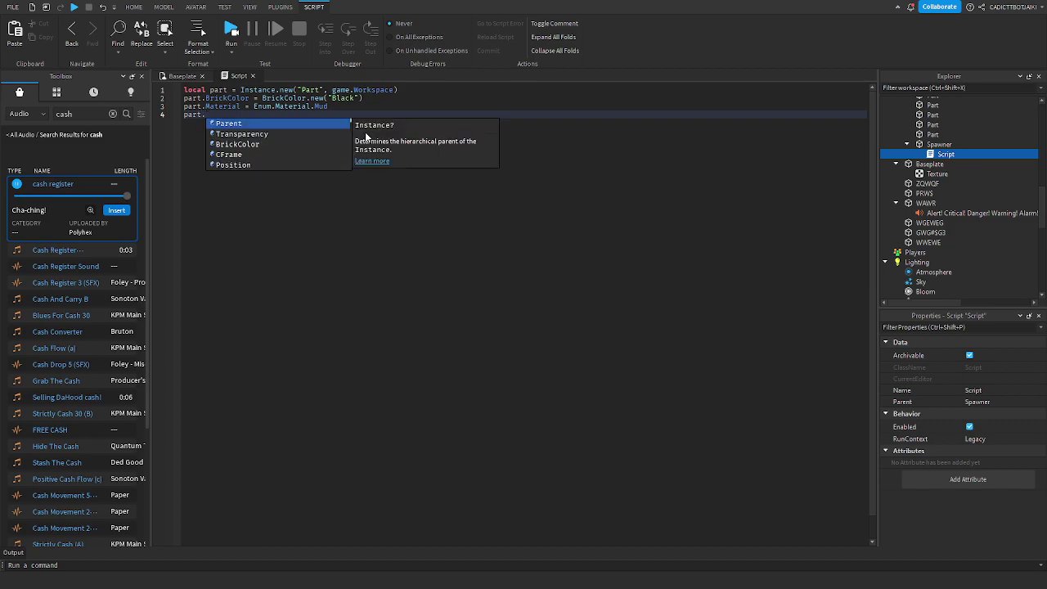
{"action": "type", "text": "Size = Vector3.ne"}
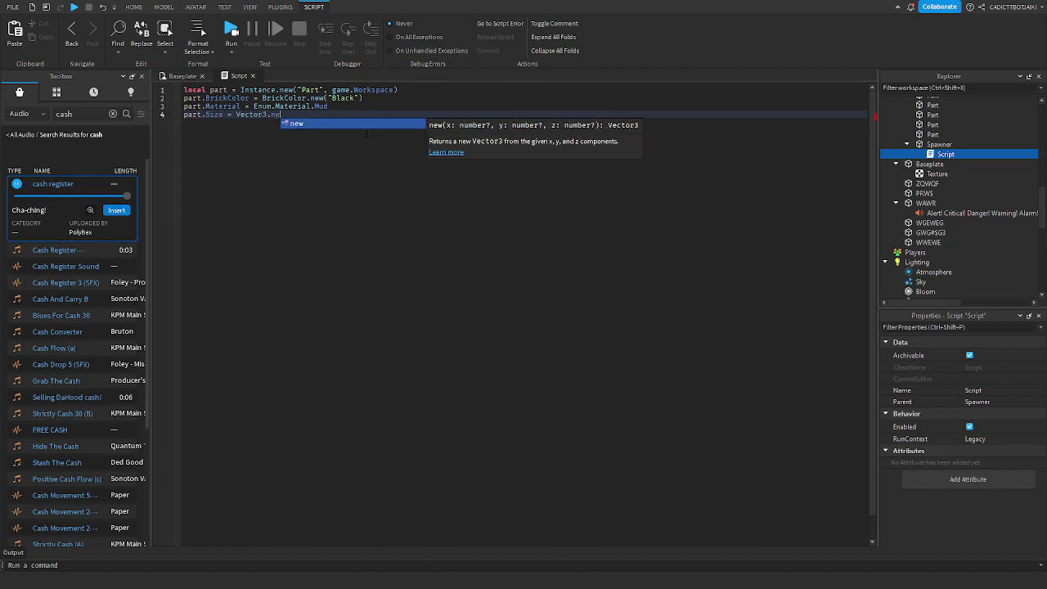
{"action": "key", "text": "Tab"}
{"action": "type", "text": "(\""}
{"action": "key", "text": "BackSpace"}
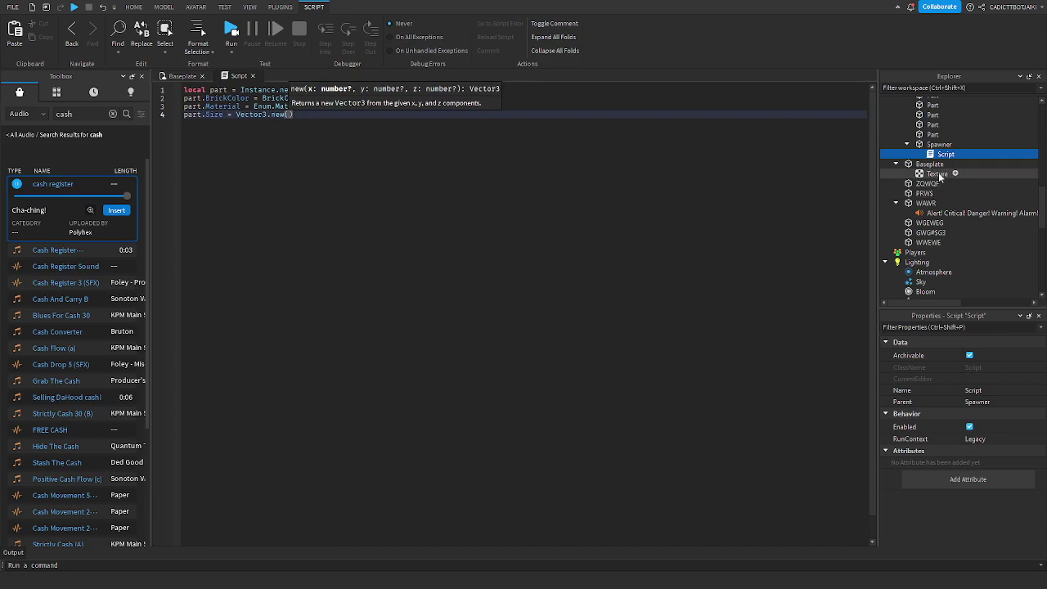
{"action": "scroll", "coordinate": [937, 175], "scroll_direction": "down", "scroll_amount": 3}
{"action": "scroll", "coordinate": [937, 174], "scroll_direction": "up", "scroll_amount": 6}
{"action": "scroll", "coordinate": [937, 174], "scroll_direction": "up", "scroll_amount": 5}
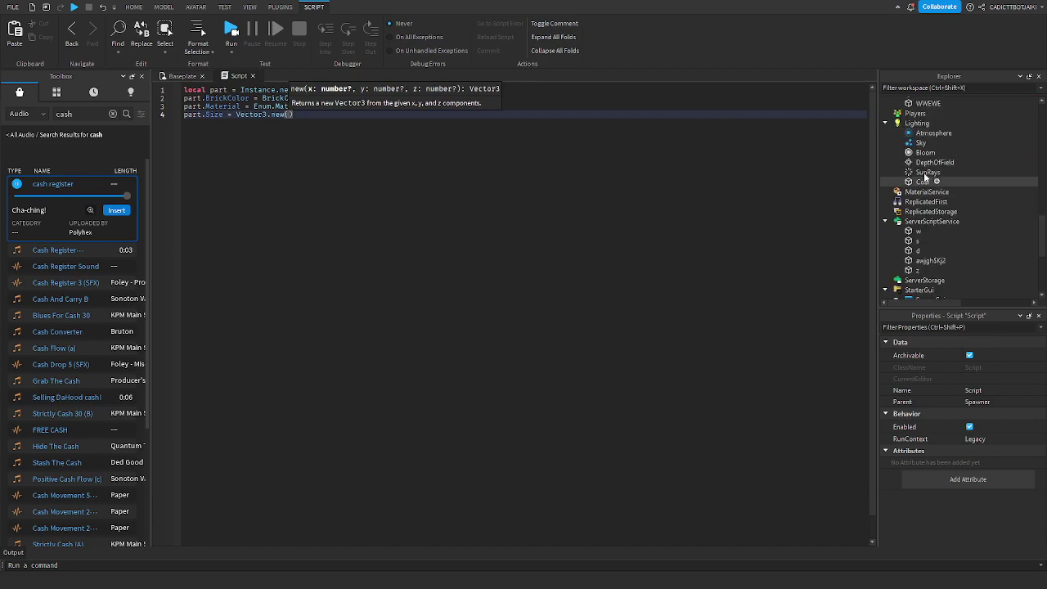
{"action": "left_click", "coordinate": [923, 181]}
{"action": "scroll", "coordinate": [1009, 411], "scroll_direction": "down", "scroll_amount": 5}
{"action": "scroll", "coordinate": [1003, 407], "scroll_direction": "down", "scroll_amount": 2}
{"action": "scroll", "coordinate": [994, 362], "scroll_direction": "up", "scroll_amount": 6}
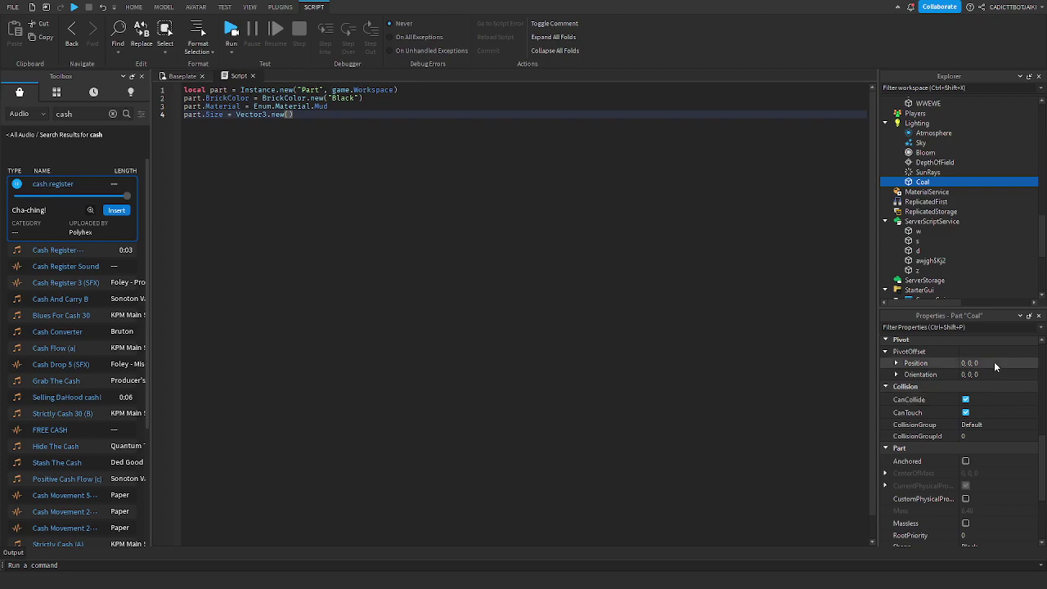
{"action": "type", "text": "2, 1.8, 2"}
Step: Place the new part at the Spawner by adding part.CFrame = script.Parent.CFrame
{"action": "key", "text": "Return"}
{"action": "type", "text": "part.c"}
{"action": "type", "text": "Frame = script.Parent.cf"}
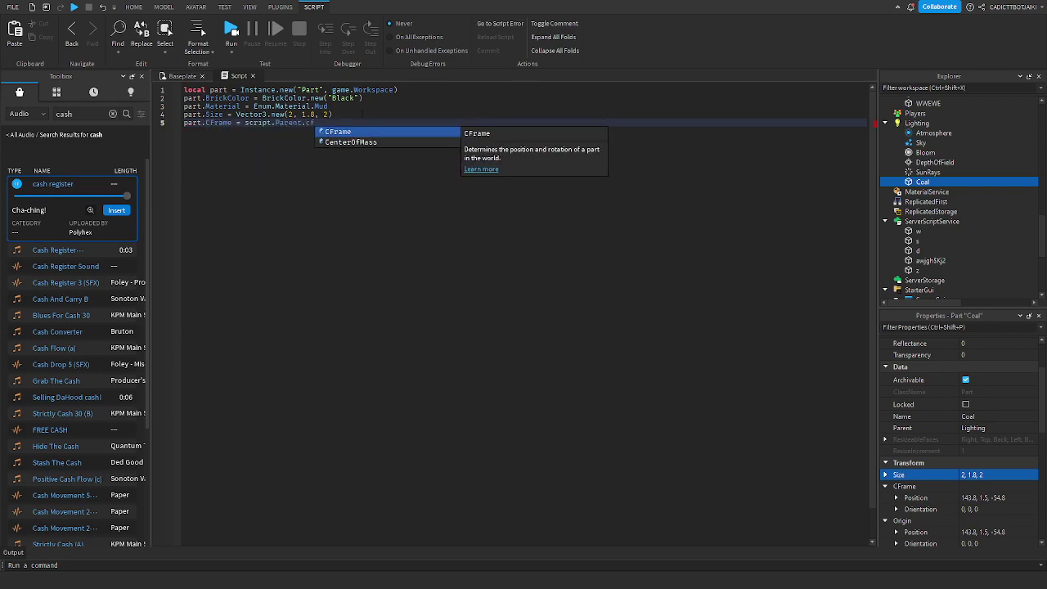
{"action": "key", "text": "Tab"}
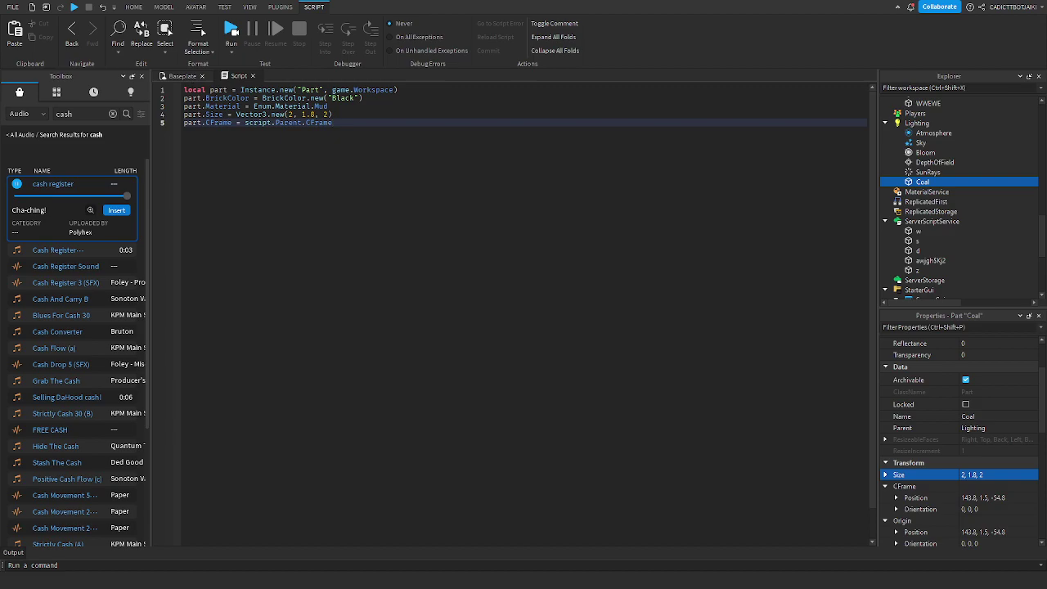
Step: Insert a "while true do" loop opening above the part-creation code
{"action": "left_click", "coordinate": [185, 89]}
{"action": "key", "text": "Return"}
{"action": "key", "text": "Up"}
{"action": "type", "text": "while tostring()"}
{"action": "key", "text": "BackSpace"}
{"action": "key", "text": "BackSpace"}
{"action": "key", "text": "BackSpace"}
{"action": "key", "text": "BackSpace"}
{"action": "key", "text": "BackSpace"}
{"action": "key", "text": "BackSpace"}
{"action": "key", "text": "BackSpace"}
{"action": "key", "text": "BackSpace"}
{"action": "key", "text": "BackSpace"}
{"action": "type", "text": "tr"}
{"action": "key", "text": "Escape"}
{"action": "type", "text": "ue do"}
{"action": "key", "text": "Return"}
Step: Start the loop with wait(10) and enclose the part-creation lines before its closing end
{"action": "type", "text": "wait(0.5)"}
{"action": "left_click_drag", "start_coordinate": [200, 106], "coordinate": [177, 109]}
{"action": "key", "text": "BackSpace"}
{"action": "left_click", "coordinate": [339, 139]}
{"action": "key", "text": "Return"}
{"action": "left_click_drag", "start_coordinate": [235, 98], "coordinate": [223, 98]}
{"action": "type", "text": "10"}
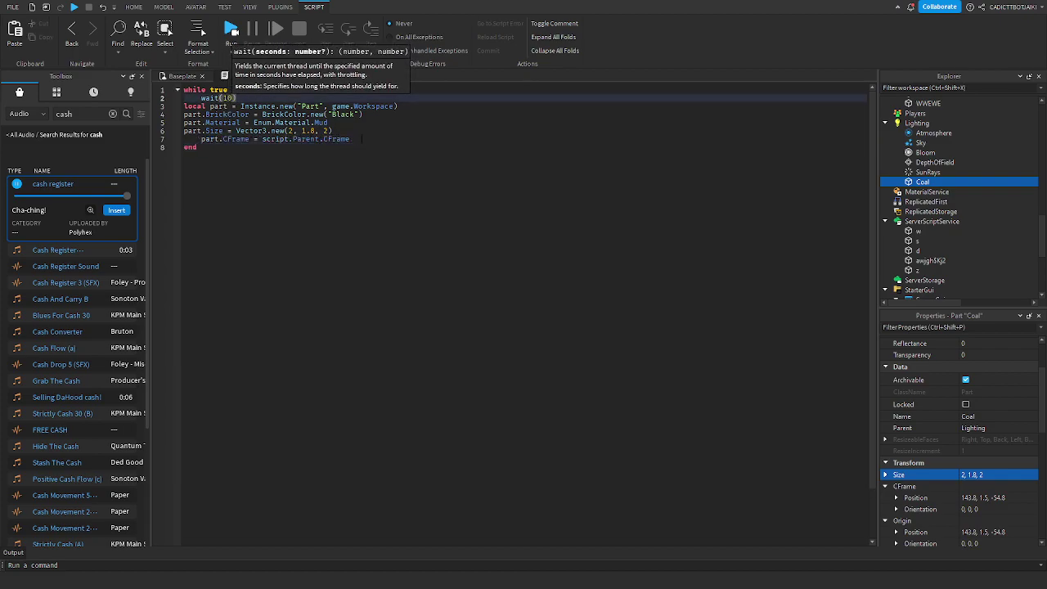
Step: End the loop body with wait(10) and part:Destroy(), commented "if part out from conveyor belt"
{"action": "left_click", "coordinate": [361, 139]}
{"action": "key", "text": "Return"}
{"action": "type", "text": "wait(10)"}
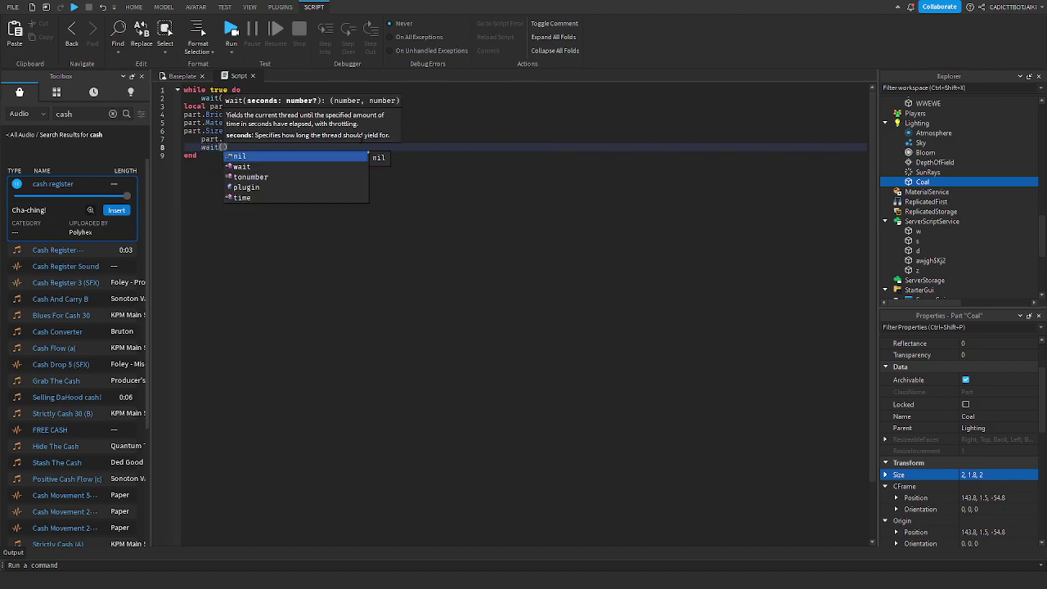
{"action": "left_click", "coordinate": [344, 146]}
{"action": "key", "text": "Return"}
{"action": "type", "text": "part"}
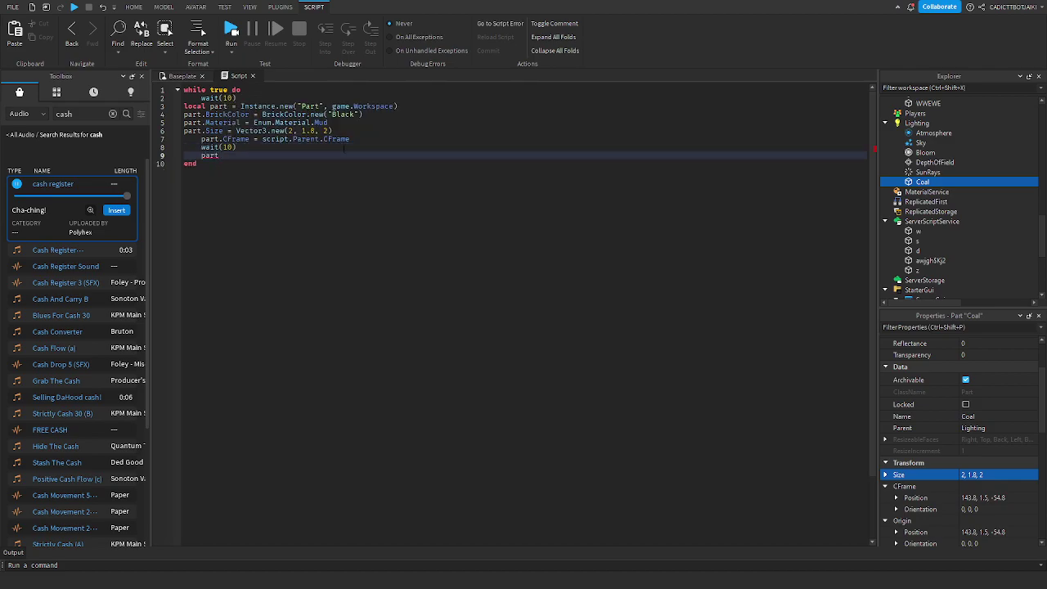
{"action": "type", "text": ":Destroy() ("}
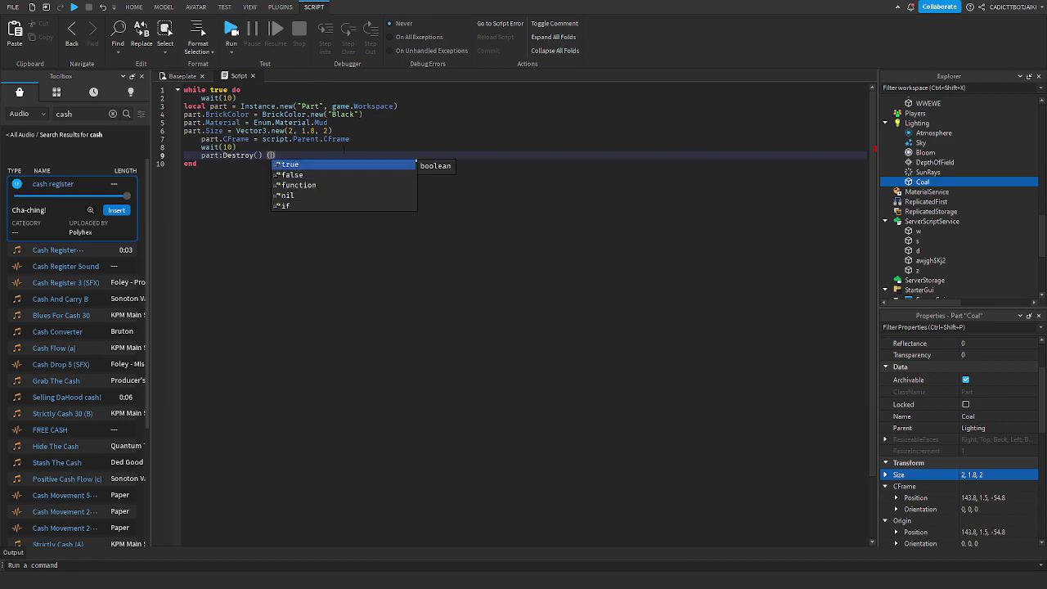
{"action": "key", "text": "BackSpace"}
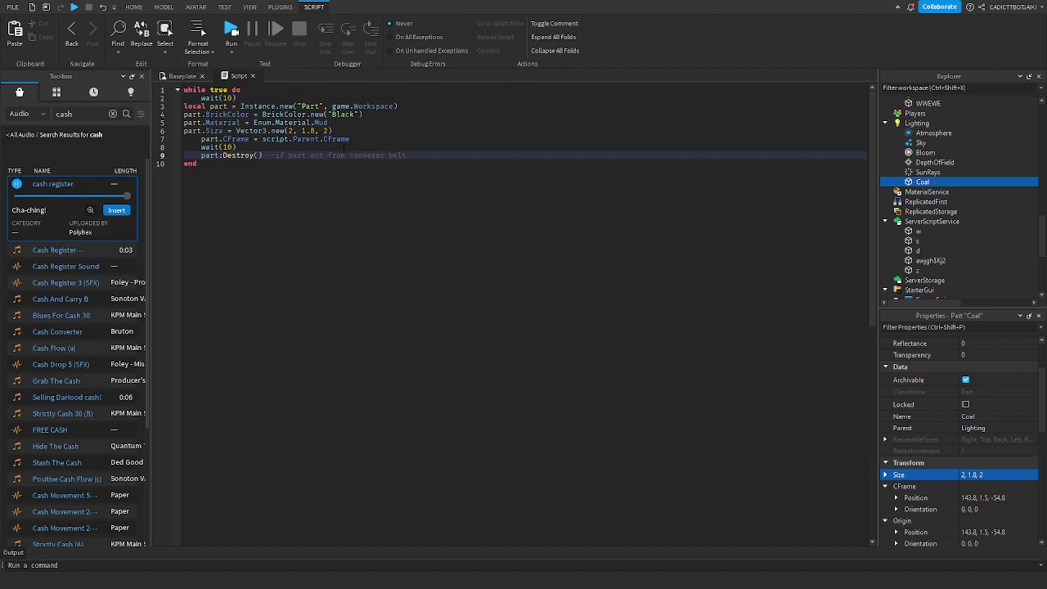
Step: Close the script and run the game to test the spawner, viewing the whole conveyor and tower
{"action": "left_click", "coordinate": [252, 75]}
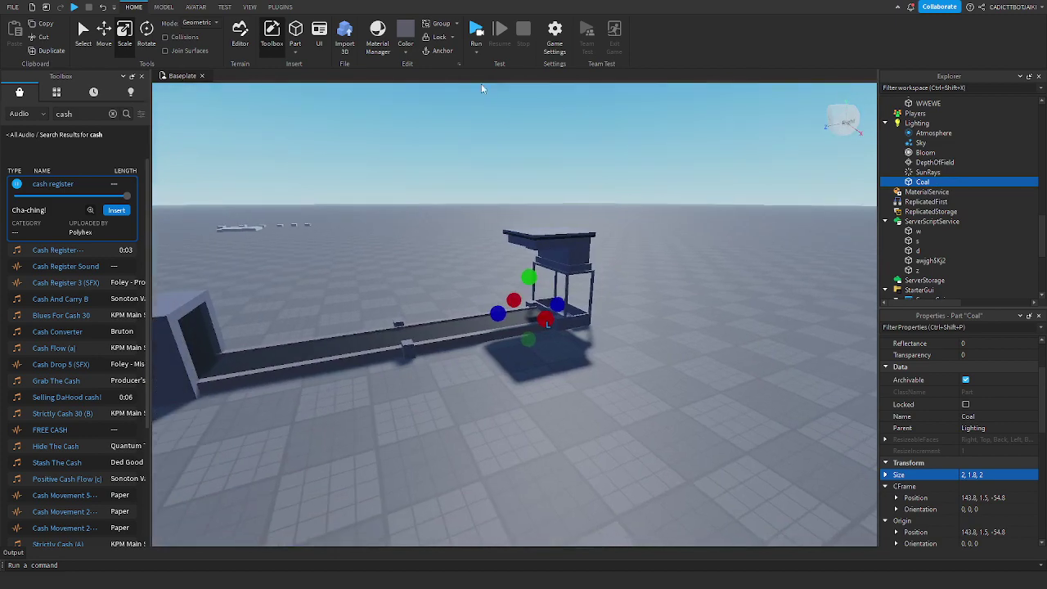
{"action": "key", "text": "w"}
{"action": "left_click", "coordinate": [561, 228]}
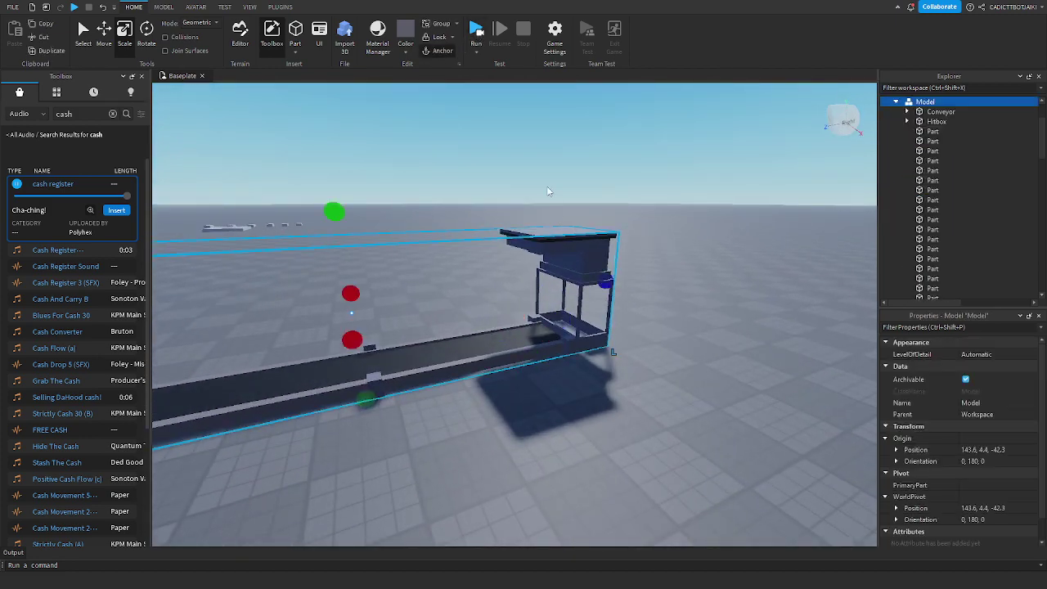
{"action": "left_click", "coordinate": [477, 31]}
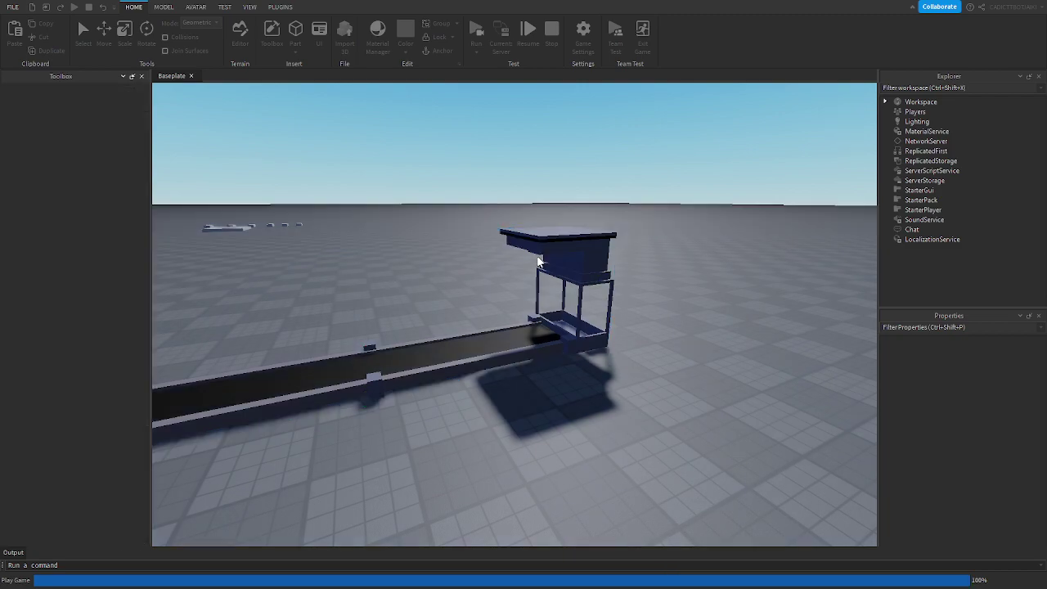
{"action": "right_click_drag", "start_coordinate": [552, 175], "coordinate": [550, 174]}
{"action": "key", "text": "s"}
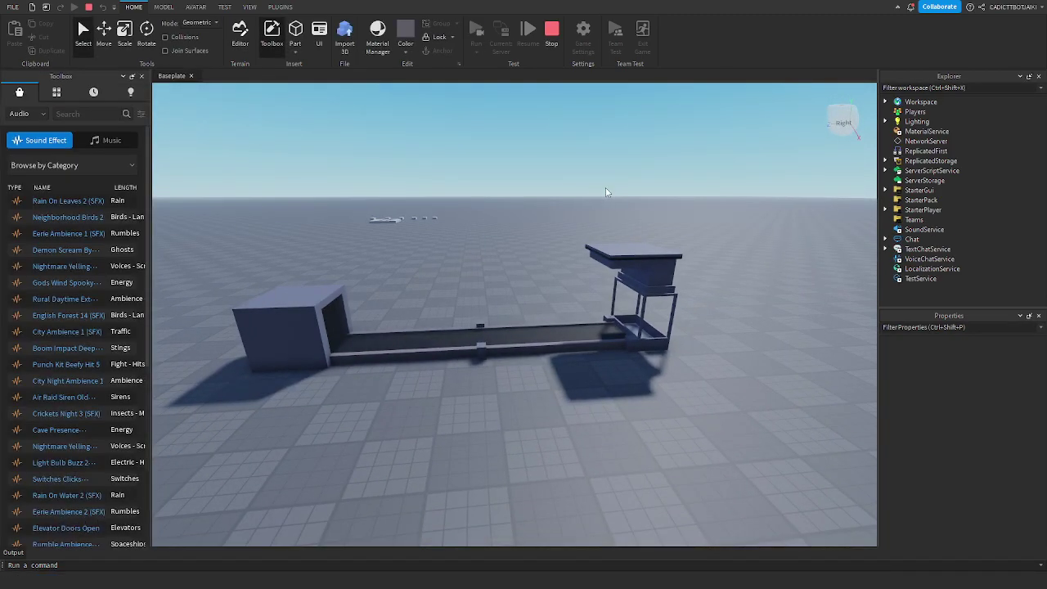
Step: Watch the running spawner test from several sides of the conveyor, tower and collector, and end the test
{"action": "key", "text": "d"}
{"action": "right_click_drag", "start_coordinate": [815, 271], "coordinate": [814, 271]}
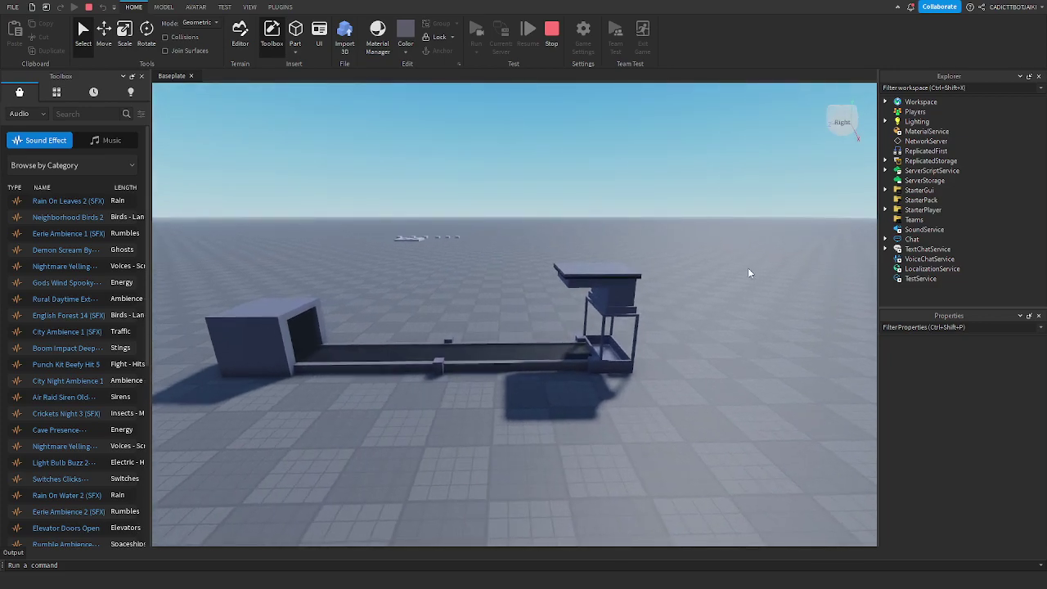
{"action": "key", "text": "q"}
{"action": "right_click_drag", "start_coordinate": [687, 267], "coordinate": [683, 270]}
{"action": "key", "text": "q"}
{"action": "key", "text": "w"}
{"action": "key", "text": "a"}
{"action": "key", "text": "s"}
{"action": "right_click_drag", "start_coordinate": [574, 197], "coordinate": [577, 223]}
{"action": "key", "text": "s"}
{"action": "key", "text": "s"}
{"action": "right_click_drag", "start_coordinate": [541, 285], "coordinate": [542, 284]}
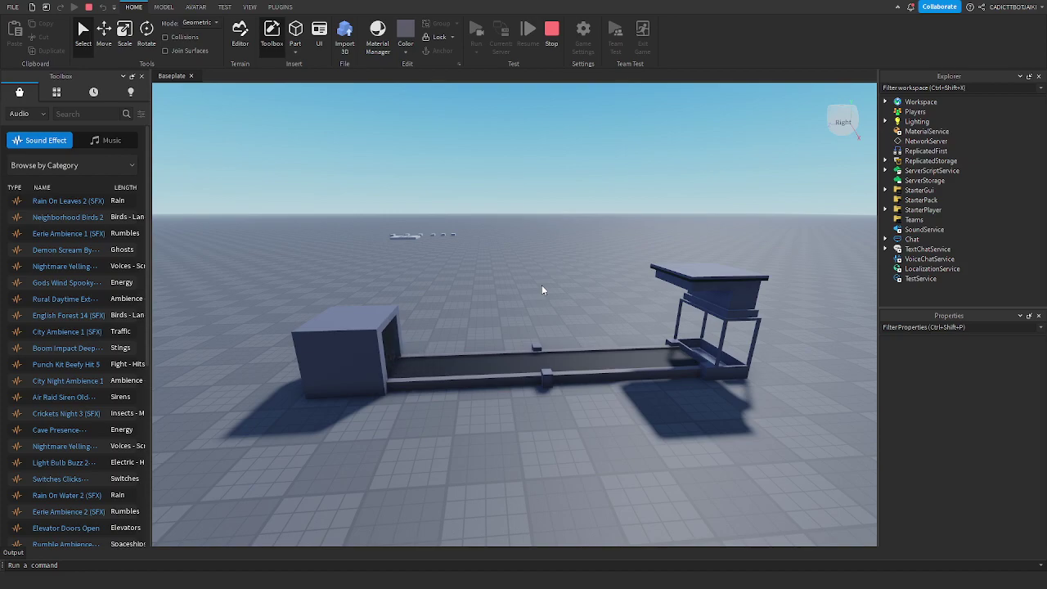
{"action": "right_click_drag", "start_coordinate": [541, 284], "coordinate": [541, 285]}
{"action": "key", "text": "w"}
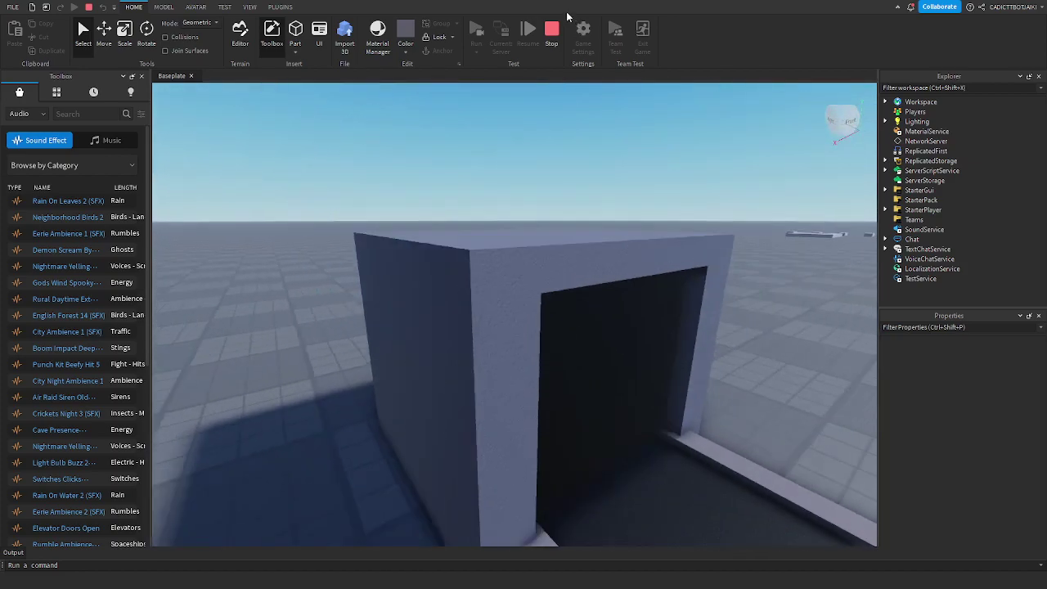
{"action": "key", "text": "s"}
{"action": "left_click", "coordinate": [553, 29]}
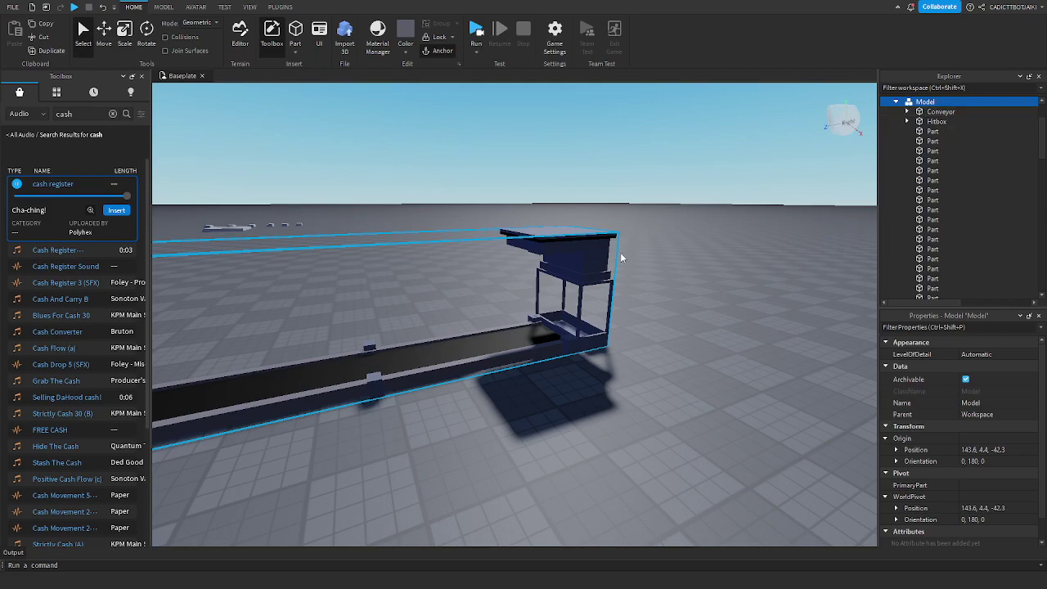
Step: In the Spawner's script, add the line part.Name = "Coal" below the part-creation line
{"action": "scroll", "coordinate": [956, 196], "scroll_direction": "down", "scroll_amount": 5}
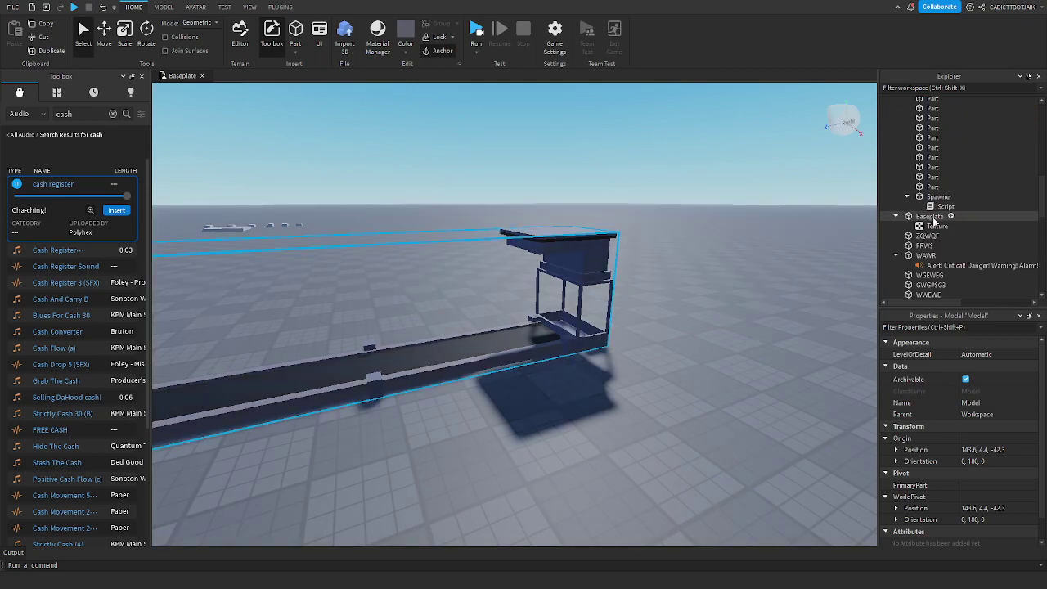
{"action": "left_click", "coordinate": [944, 207]}
{"action": "double_click", "coordinate": [944, 207]}
{"action": "left_click", "coordinate": [407, 105]}
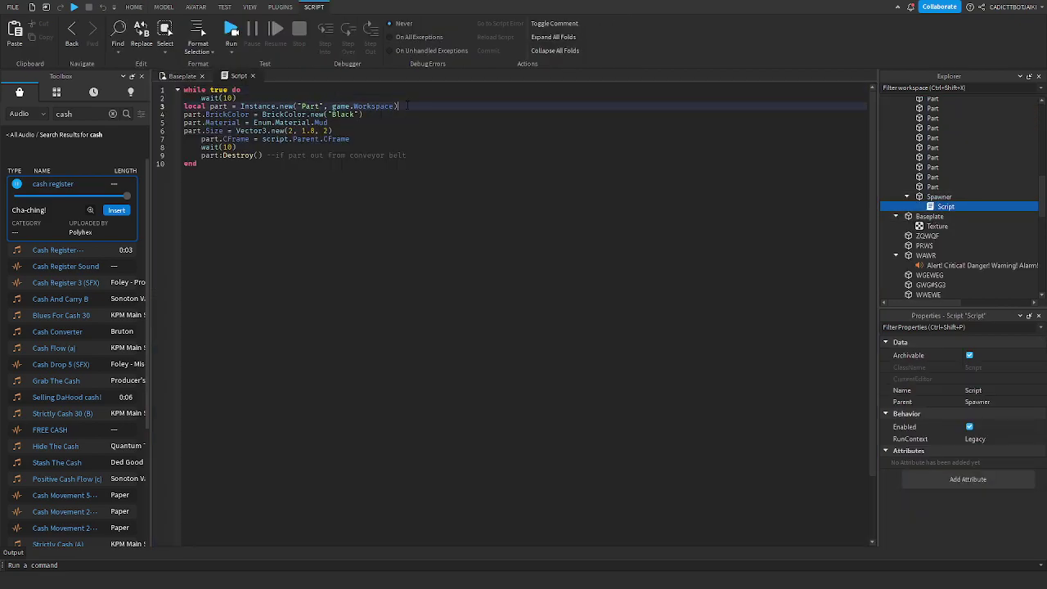
{"action": "key", "text": "Return"}
{"action": "type", "text": "part.na"}
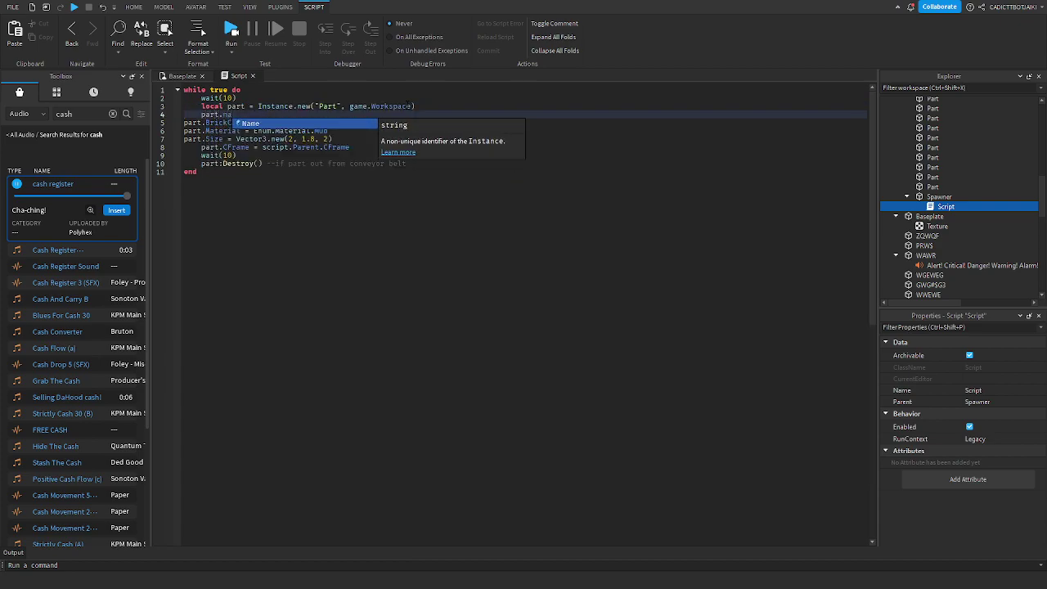
{"action": "key", "text": "Tab"}
{"action": "type", "text": "="}
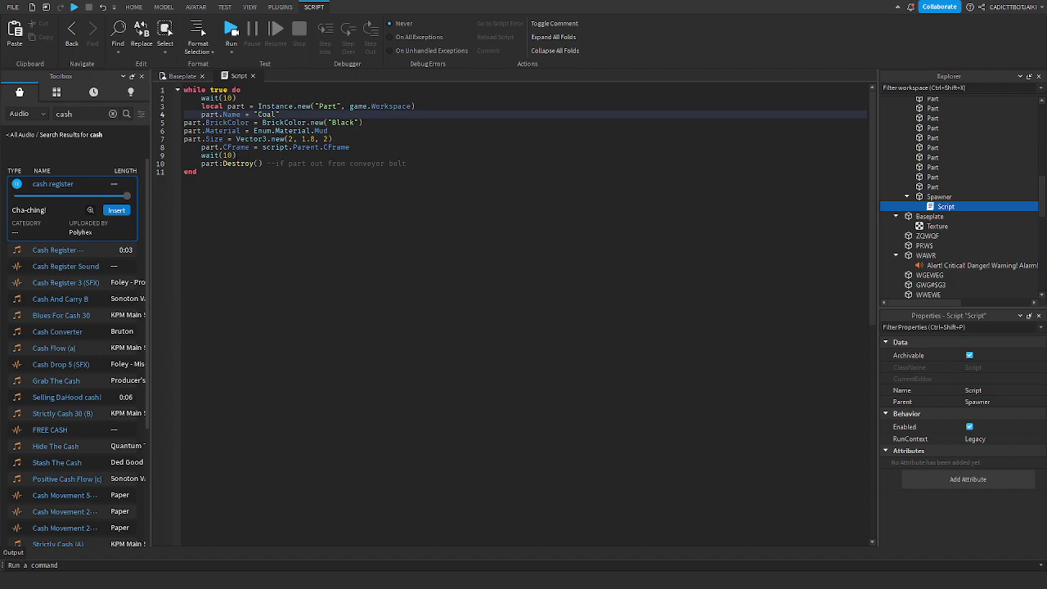
Step: Set the wait before part:Destroy() in the Spawner script to 15 seconds
{"action": "left_click", "coordinate": [232, 156]}
{"action": "key", "text": "BackSpace"}
{"action": "type", "text": "5"}
{"action": "left_click", "coordinate": [198, 172]}
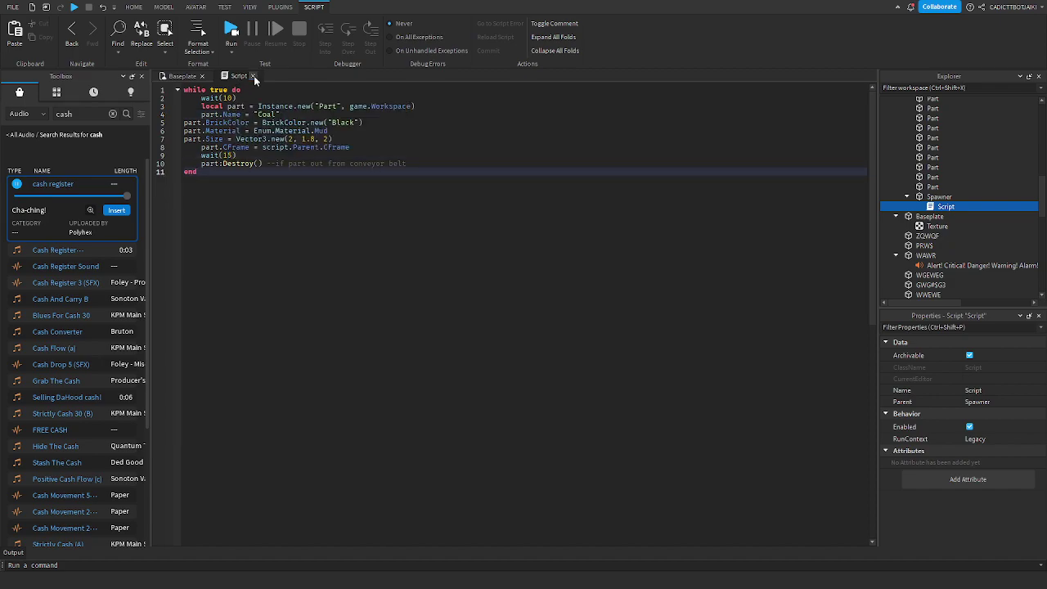
Step: Close the script, run the game to watch coal parts travel along the conveyor, and end the test
{"action": "left_click", "coordinate": [253, 76]}
{"action": "key", "text": "F5"}
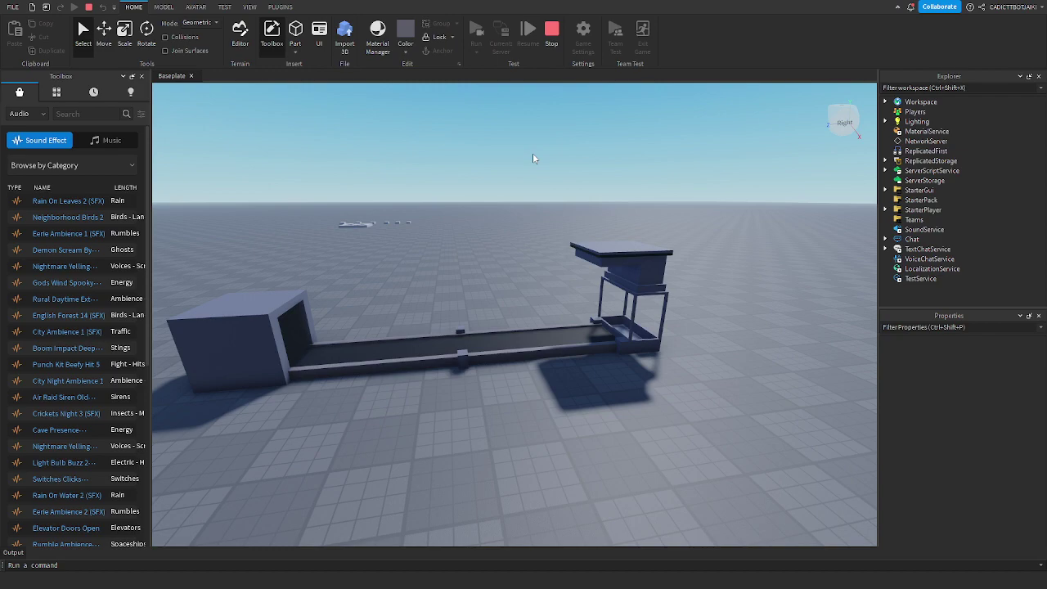
{"action": "right_click_drag", "start_coordinate": [533, 154], "coordinate": [524, 196]}
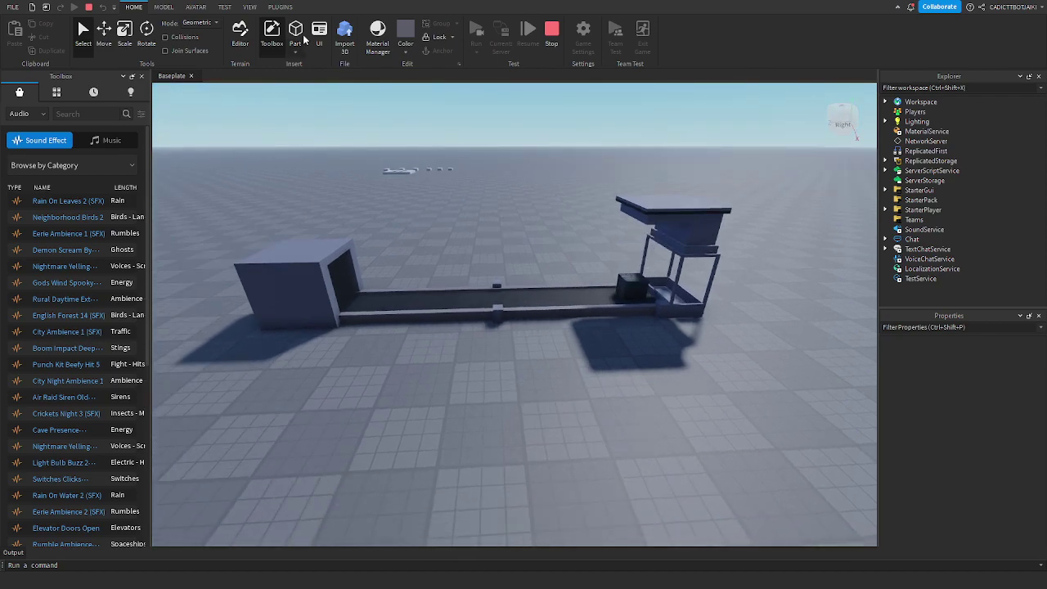
{"action": "left_click", "coordinate": [551, 31]}
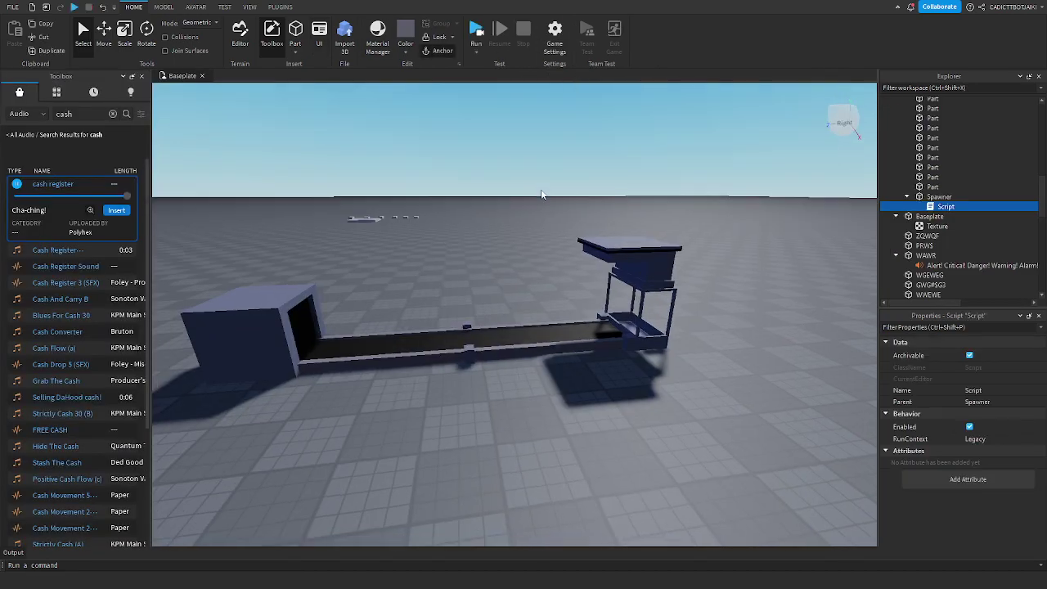
{"action": "right_click_drag", "start_coordinate": [540, 196], "coordinate": [609, 222]}
{"action": "left_click", "coordinate": [539, 250]}
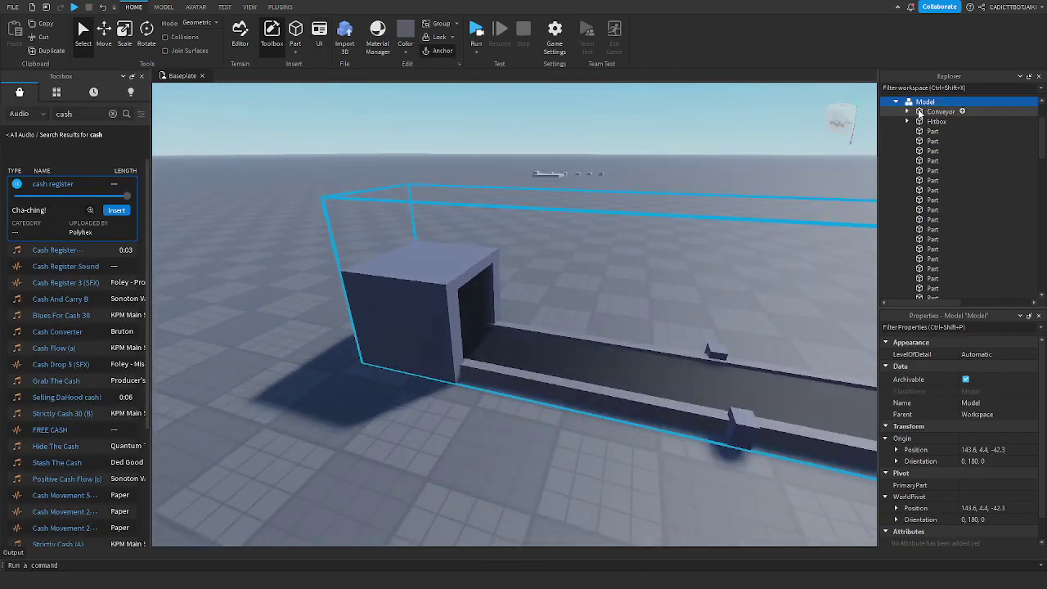
{"action": "left_click", "coordinate": [936, 111]}
{"action": "key", "text": "f"}
{"action": "left_click", "coordinate": [147, 31]}
{"action": "left_click", "coordinate": [104, 31]}
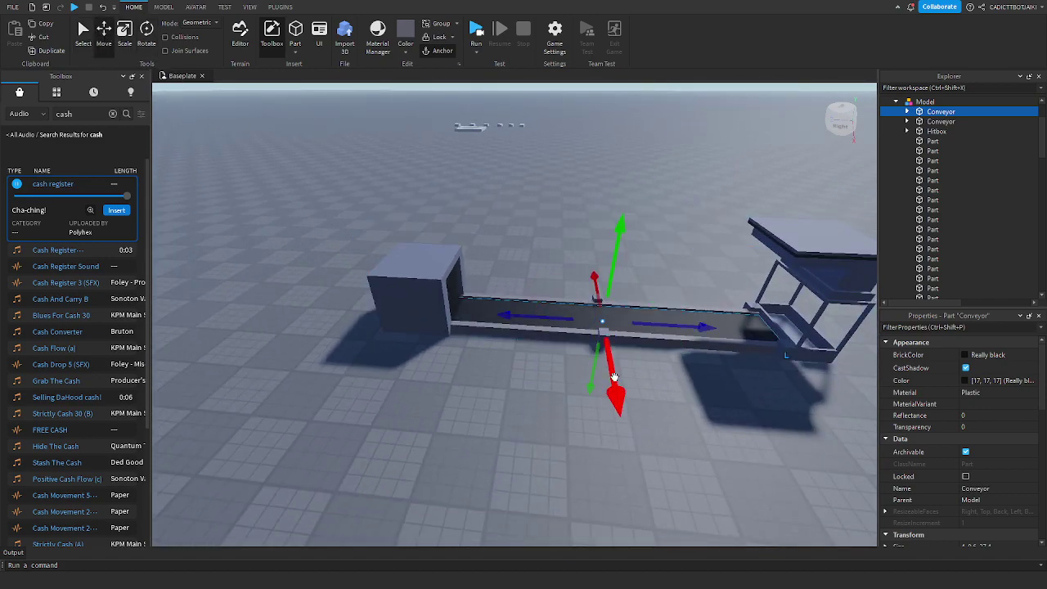
{"action": "left_click", "coordinate": [614, 376]}
{"action": "left_click", "coordinate": [603, 335]}
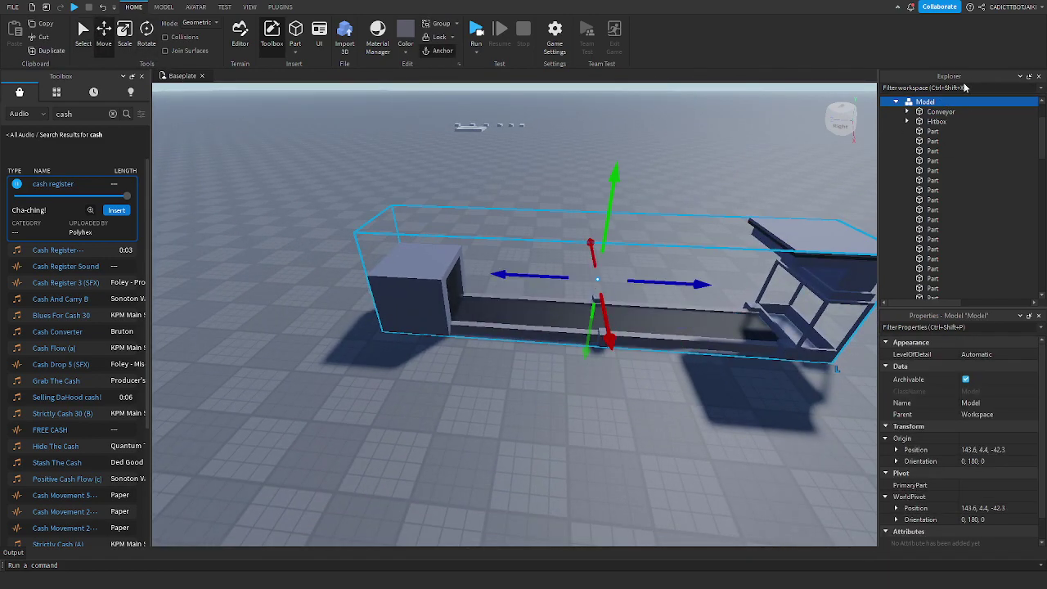
{"action": "left_click", "coordinate": [941, 111]}
{"action": "key", "text": "f"}
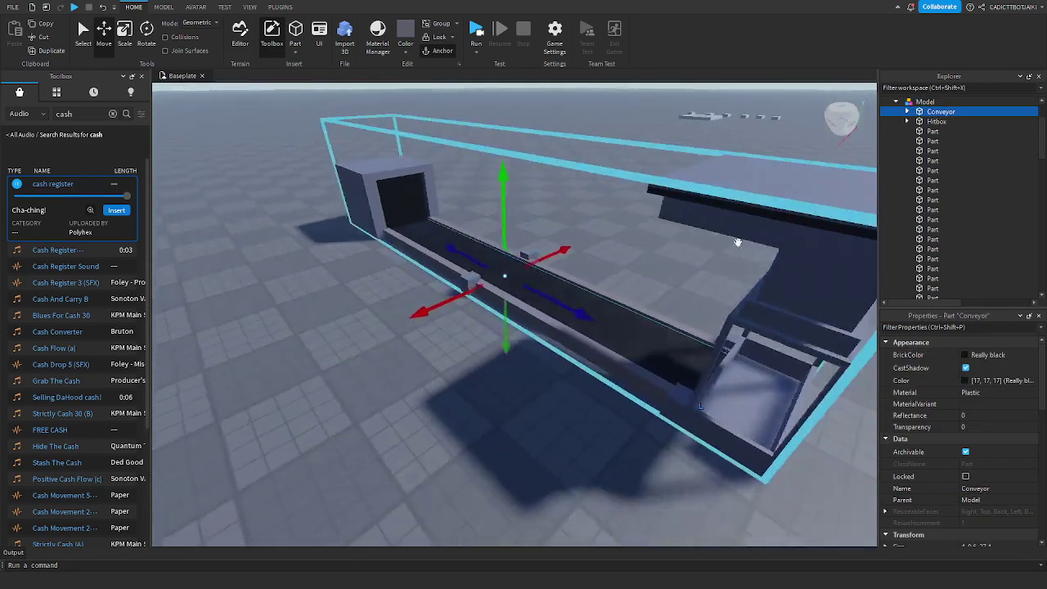
{"action": "left_click", "coordinate": [743, 235]}
{"action": "key", "text": "f"}
{"action": "scroll", "coordinate": [945, 157], "scroll_direction": "down", "scroll_amount": 5}
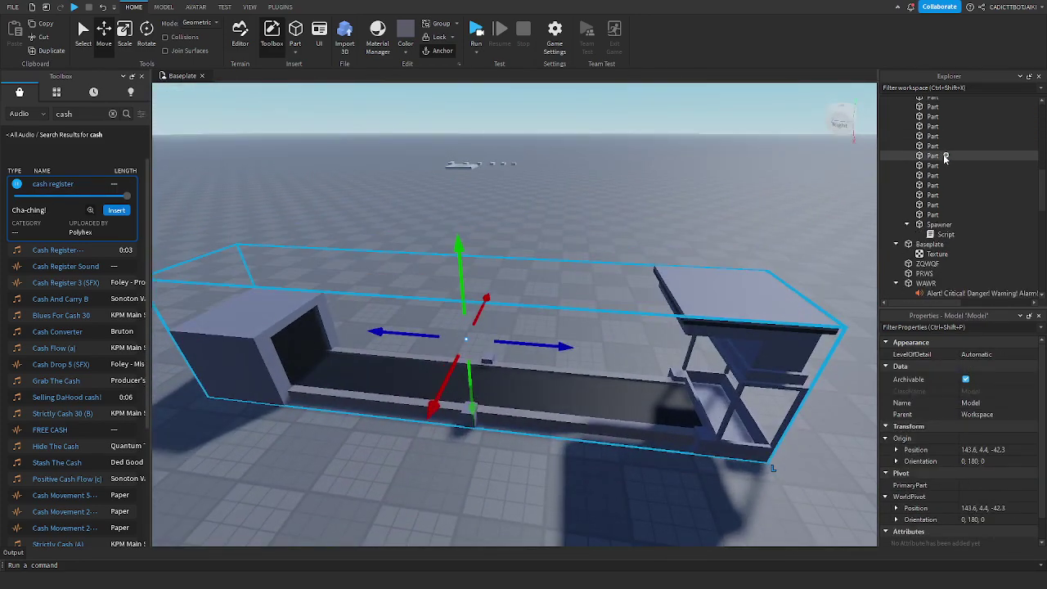
{"action": "left_click", "coordinate": [937, 225]}
{"action": "right_click_drag", "start_coordinate": [753, 234], "coordinate": [741, 330]}
{"action": "left_click", "coordinate": [742, 332]}
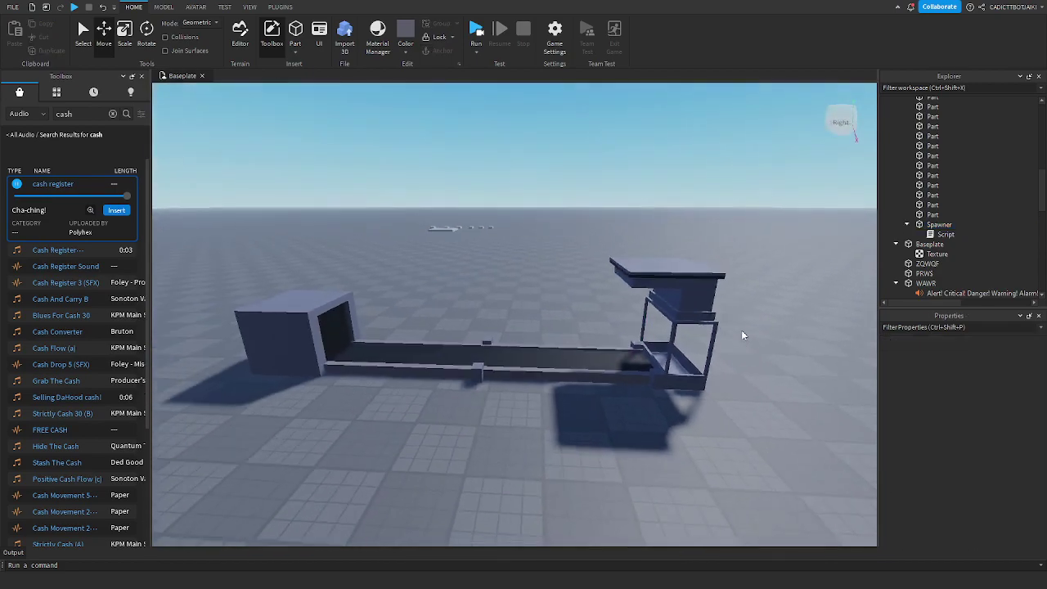
Step: Set the wait at the start of the Spawner script's loop to 3 seconds
{"action": "double_click", "coordinate": [945, 234]}
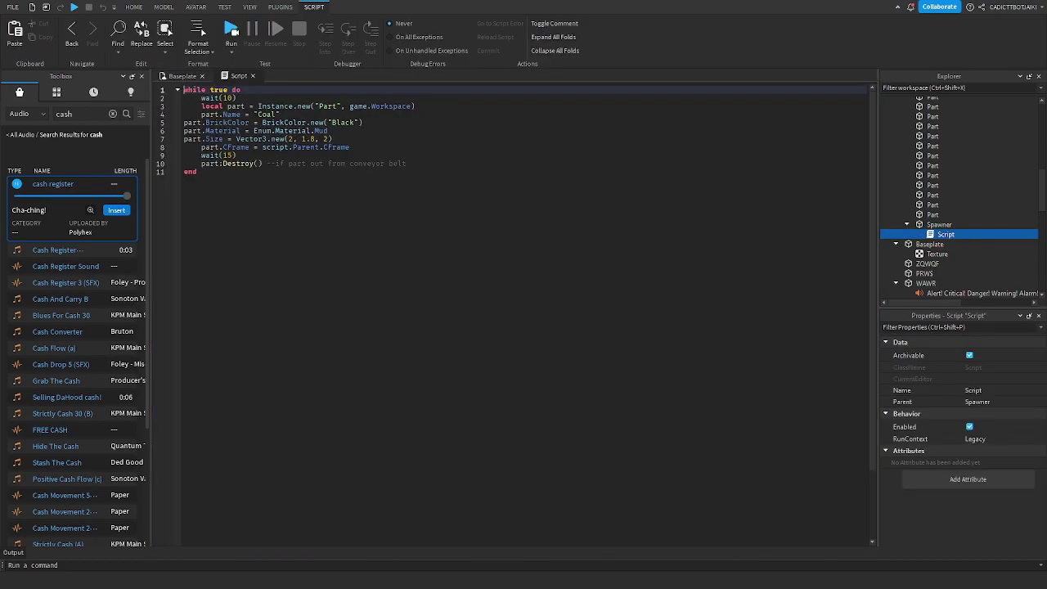
{"action": "double_click", "coordinate": [228, 98]}
{"action": "type", "text": "3"}
{"action": "left_click", "coordinate": [280, 184]}
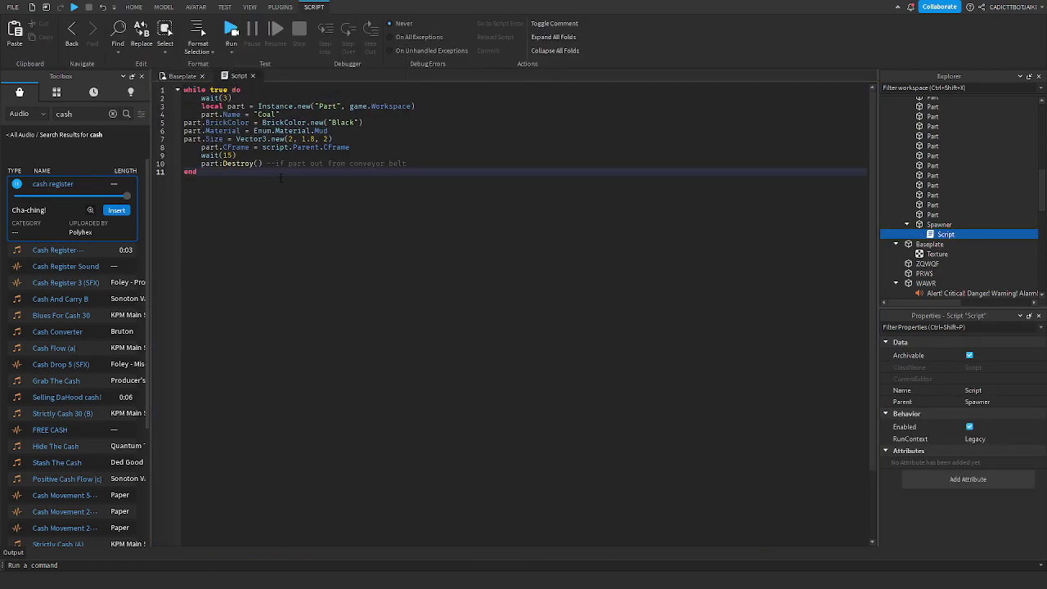
Step: Close the script, test the shorter spawn delay in a run with the conveyor in view, and stop it
{"action": "left_click", "coordinate": [253, 76]}
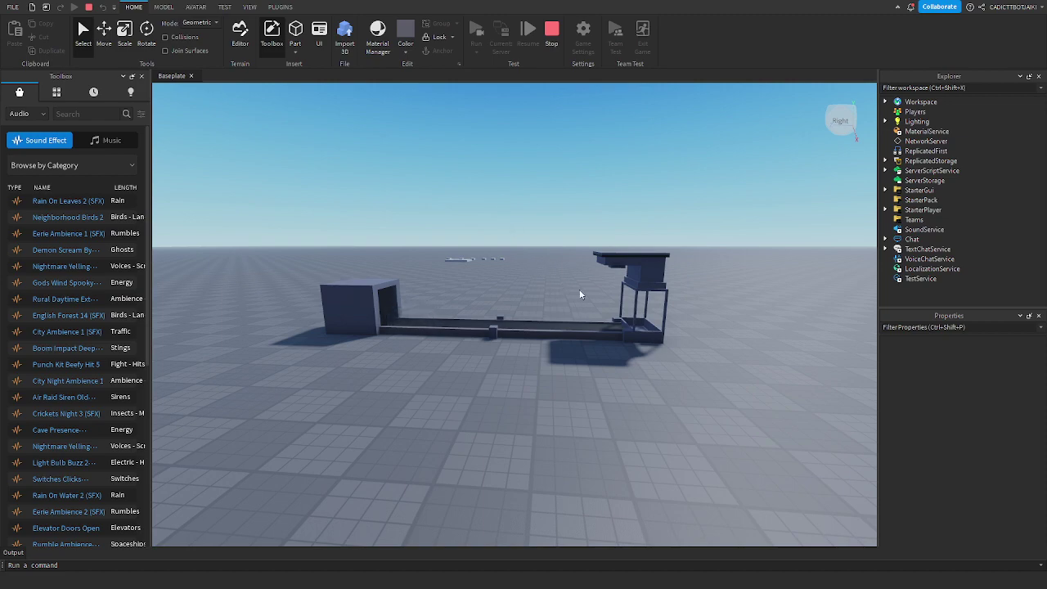
{"action": "right_click_drag", "start_coordinate": [579, 292], "coordinate": [579, 298]}
{"action": "left_click", "coordinate": [551, 49]}
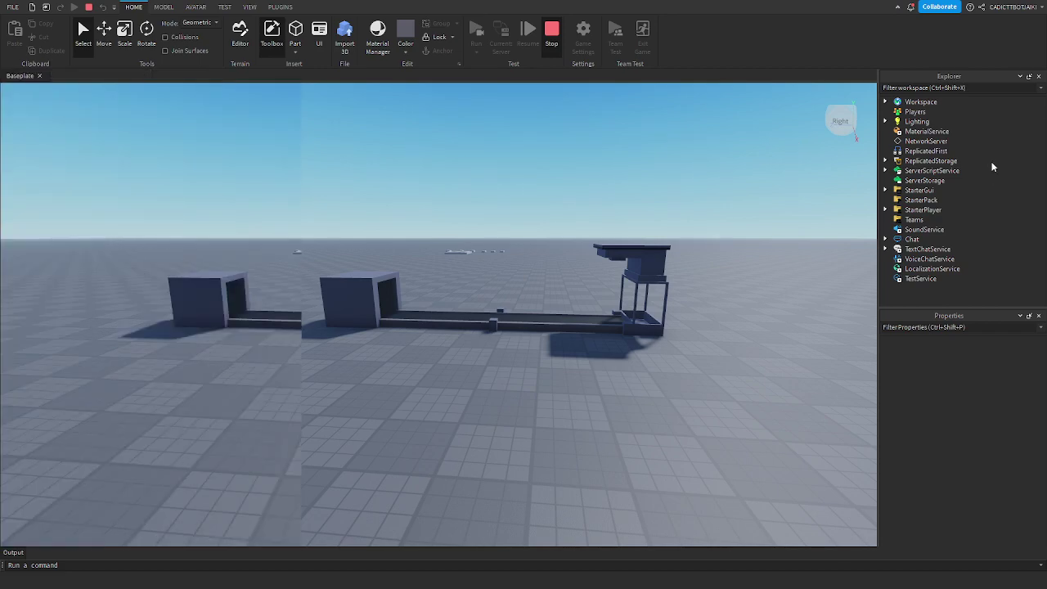
Step: Move the wait(15) and part:Destroy() lines from inside the Spawner script's loop to below its closing end
{"action": "double_click", "coordinate": [946, 236]}
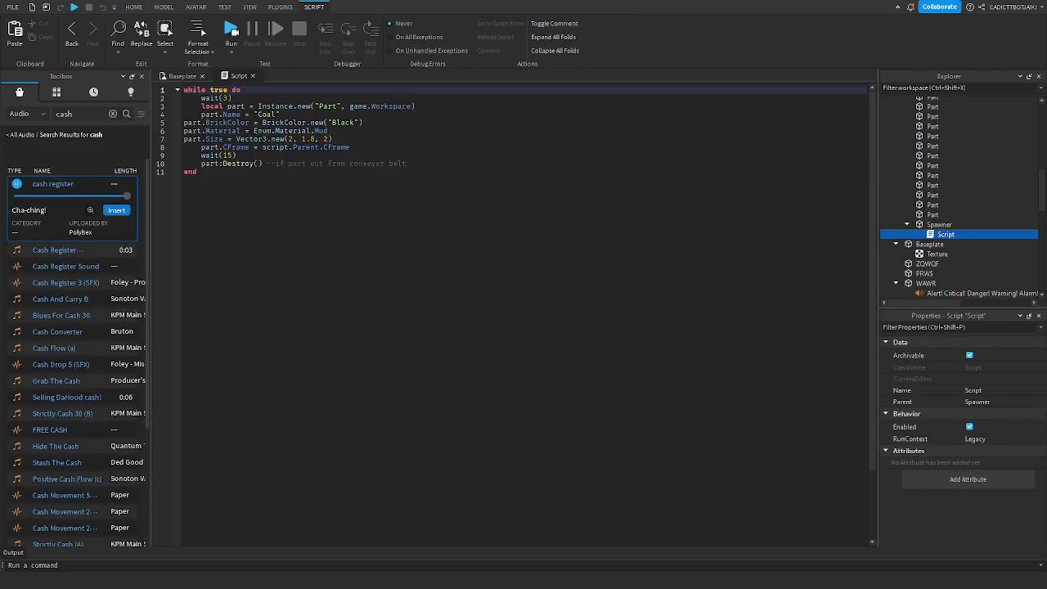
{"action": "left_click_drag", "start_coordinate": [446, 166], "coordinate": [184, 155]}
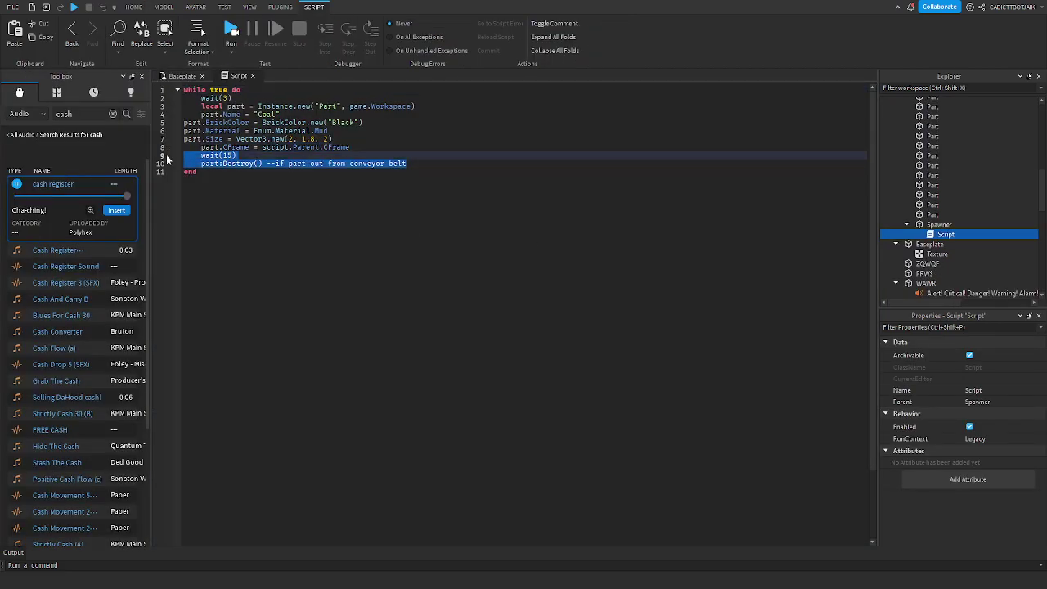
{"action": "key", "text": "ctrl+x"}
{"action": "key", "text": "BackSpace"}
{"action": "left_click", "coordinate": [211, 158]}
{"action": "key", "text": "Return"}
{"action": "key", "text": "ctrl+v"}
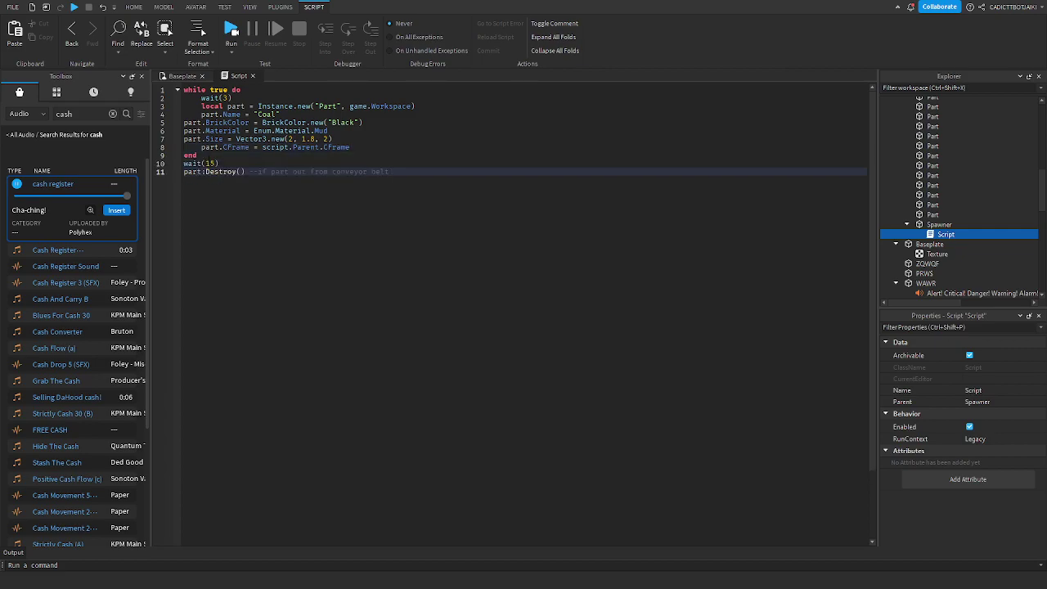
Step: Close the script and run the game to check continuous coal spawning, ending the test after watching the belt
{"action": "left_click", "coordinate": [253, 76]}
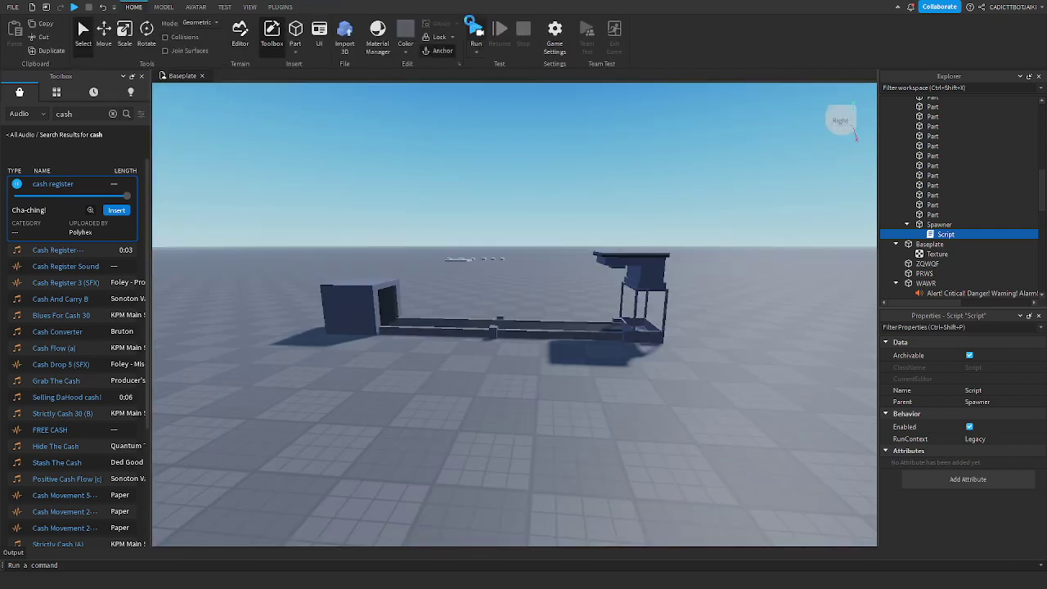
{"action": "left_click", "coordinate": [472, 33]}
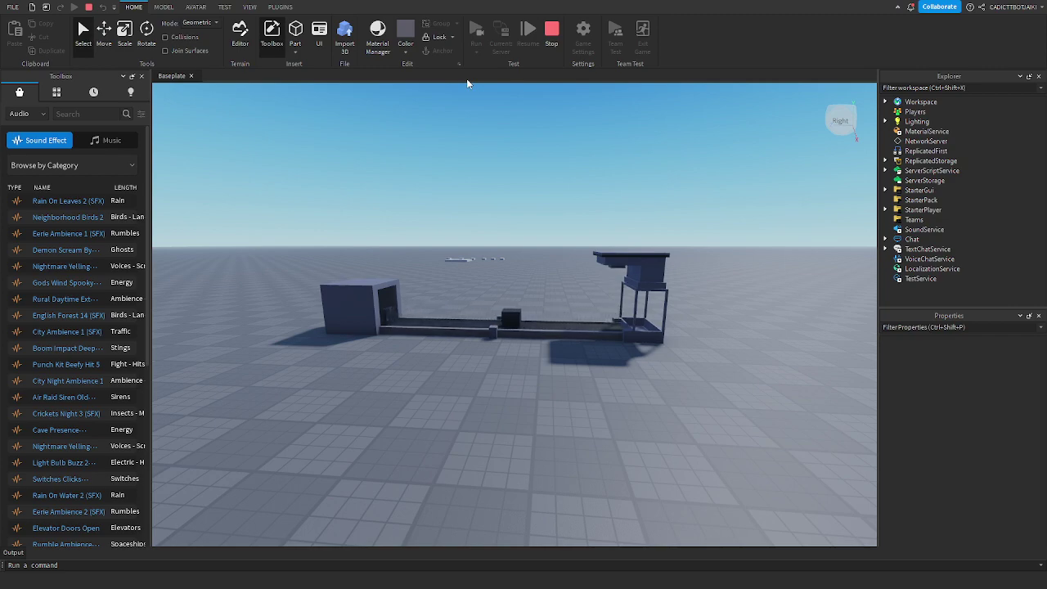
{"action": "left_click", "coordinate": [561, 31]}
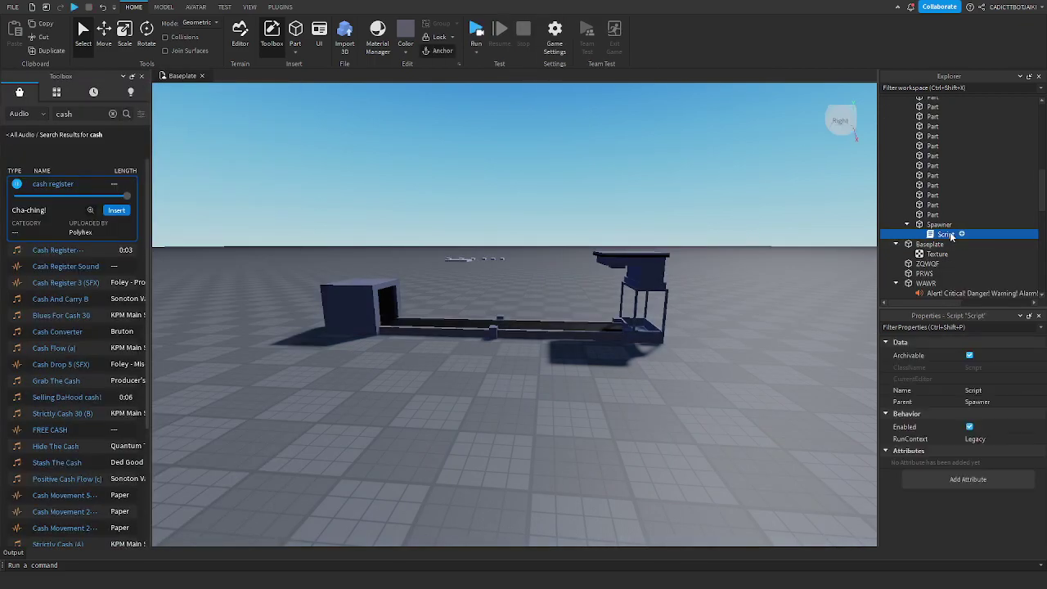
Step: Duplicate the Spawner, move the copy out beside the tower, and run the game to watch it spawn parts
{"action": "left_click", "coordinate": [889, 224]}
{"action": "right_click_drag", "start_coordinate": [736, 270], "coordinate": [818, 295]}
{"action": "left_click", "coordinate": [104, 34]}
{"action": "key", "text": "ctrl+d"}
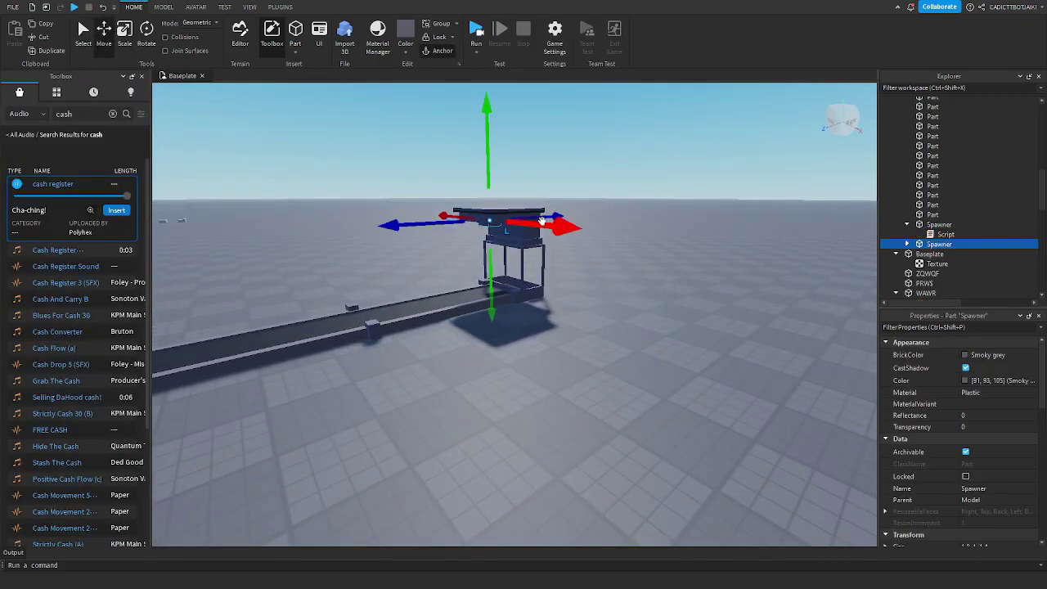
{"action": "left_click_drag", "start_coordinate": [544, 224], "coordinate": [708, 240]}
{"action": "left_click", "coordinate": [477, 32]}
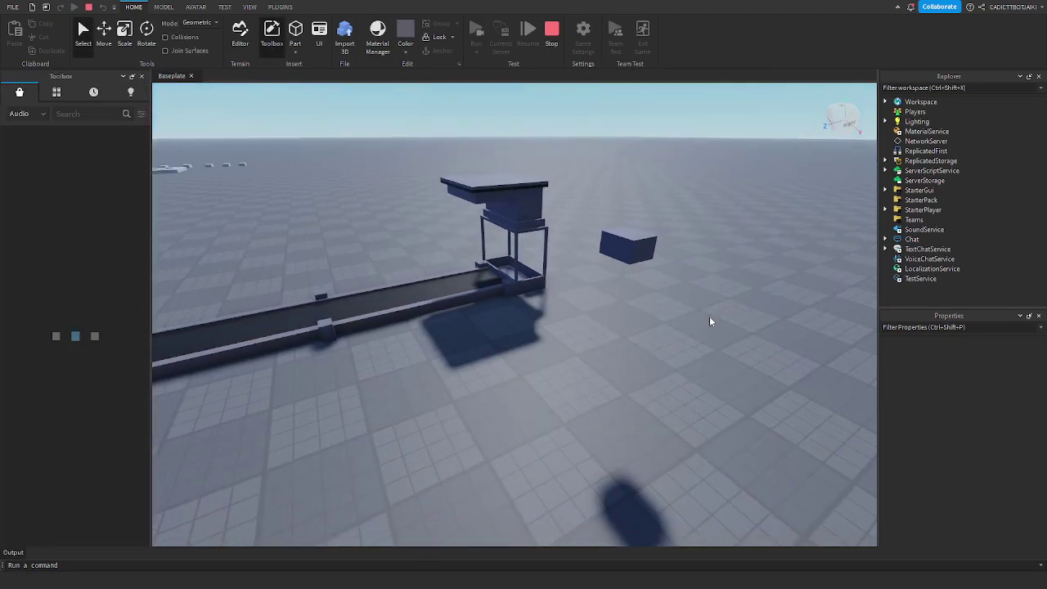
{"action": "right_click_drag", "start_coordinate": [709, 317], "coordinate": [709, 317]}
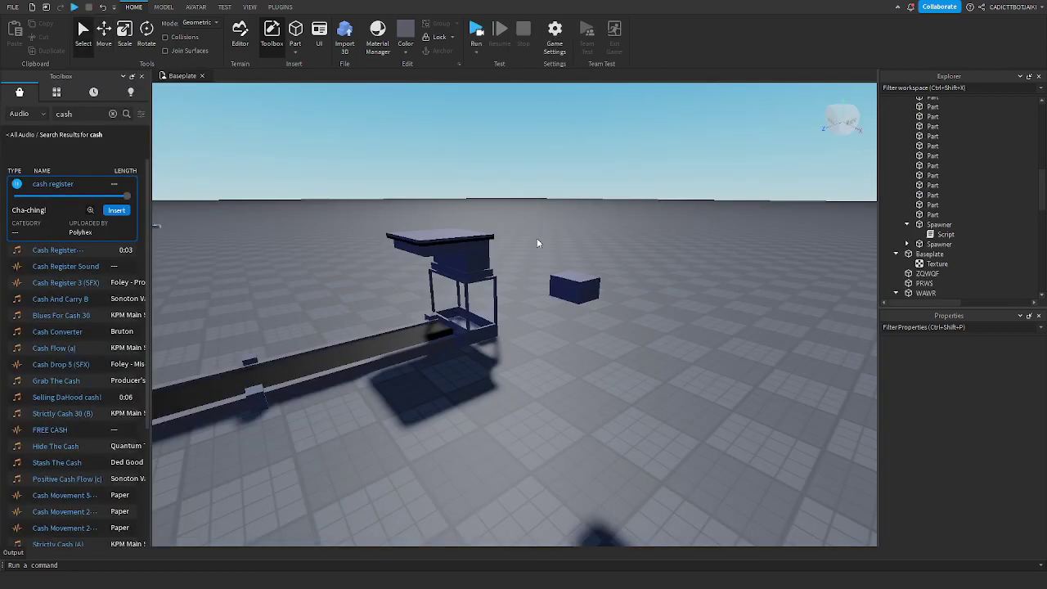
Step: Delete the duplicate Spawner beside the tower
{"action": "left_click", "coordinate": [938, 224]}
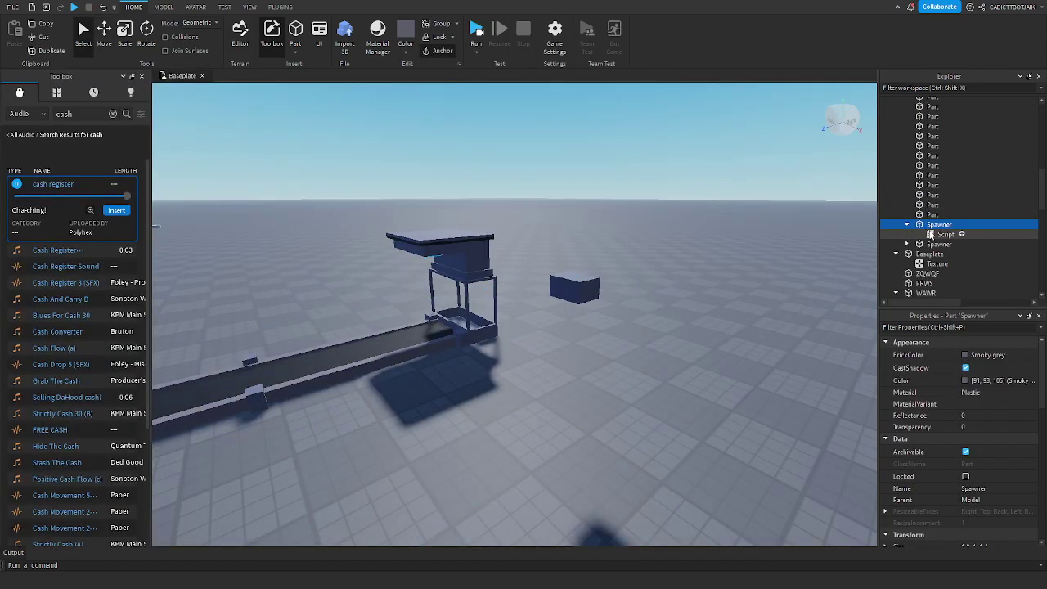
{"action": "left_click", "coordinate": [932, 244]}
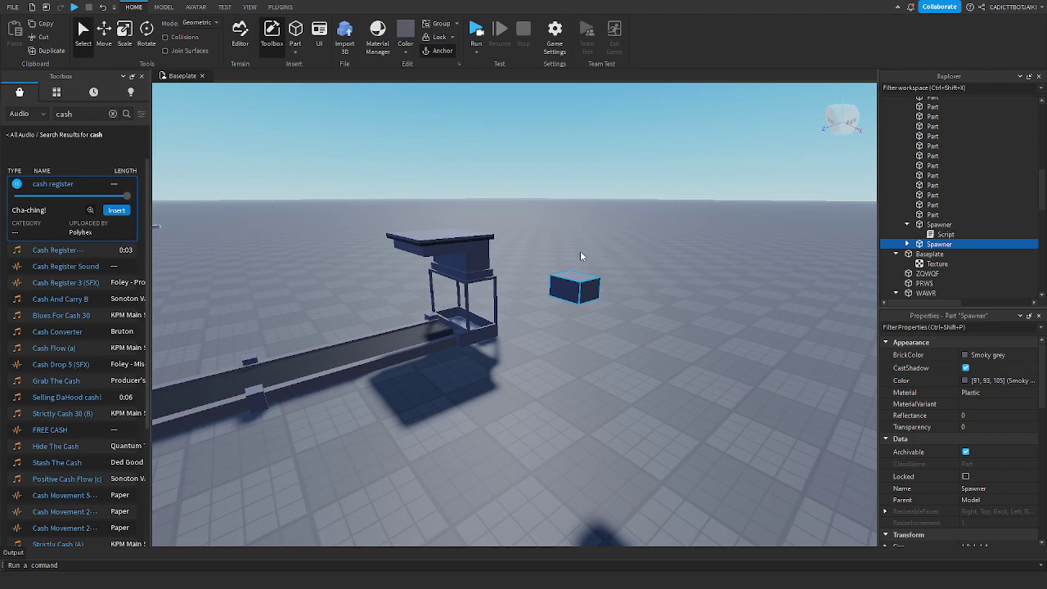
{"action": "key", "text": "Delete"}
Step: Open the Spawner's script and move the wait(15) and part:Destroy() lines inside the loop, after the CFrame line
{"action": "left_click", "coordinate": [426, 246]}
{"action": "scroll", "coordinate": [956, 234], "scroll_direction": "down", "scroll_amount": 10}
{"action": "left_click", "coordinate": [932, 103]}
{"action": "double_click", "coordinate": [945, 122]}
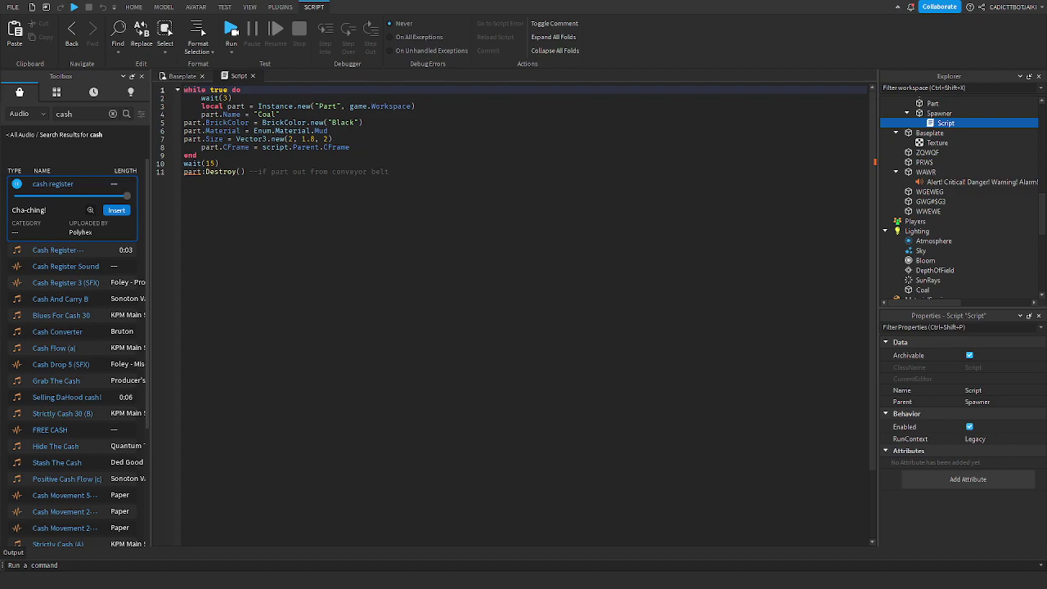
{"action": "left_click_drag", "start_coordinate": [427, 174], "coordinate": [183, 163]}
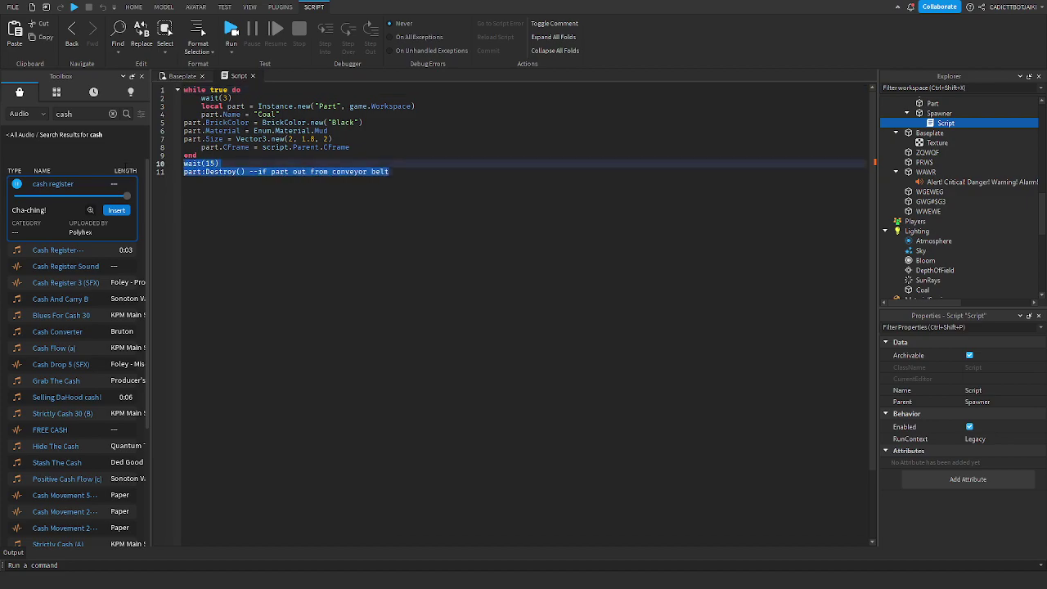
{"action": "key", "text": "ctrl+x"}
{"action": "key", "text": "BackSpace"}
{"action": "left_click", "coordinate": [364, 149]}
{"action": "key", "text": "Return"}
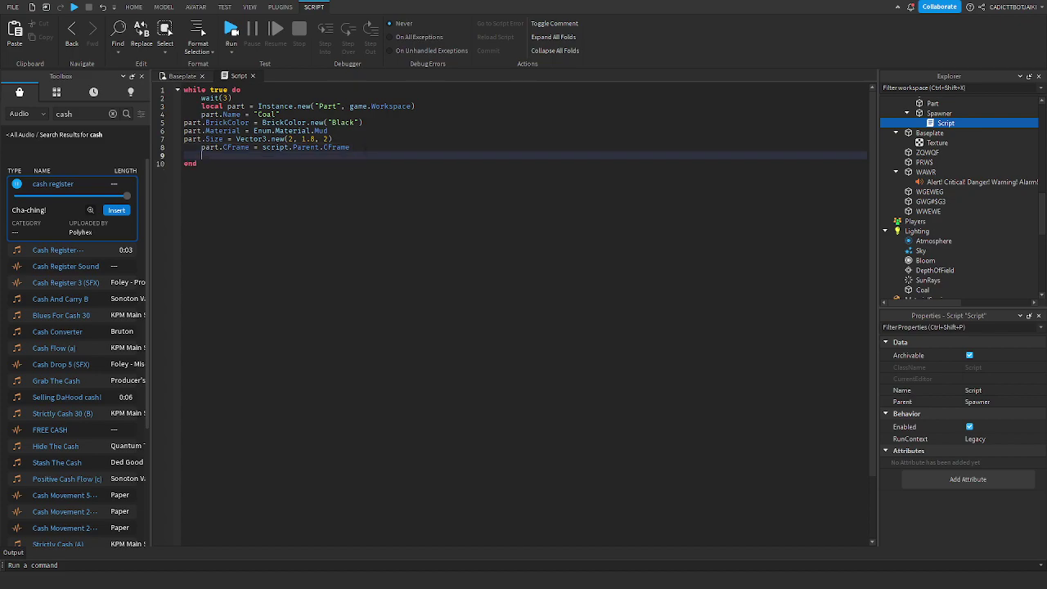
{"action": "key", "text": "ctrl+v"}
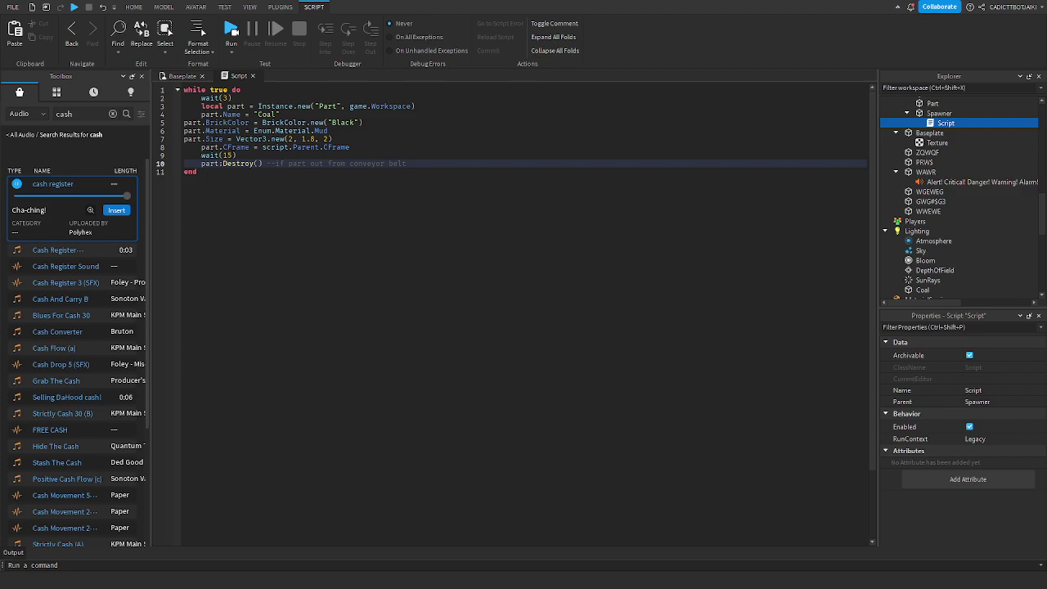
Step: Delete the wait(15) and part:Destroy() lines from the Spawner script's loop and close the script
{"action": "left_click_drag", "start_coordinate": [460, 164], "coordinate": [184, 156]}
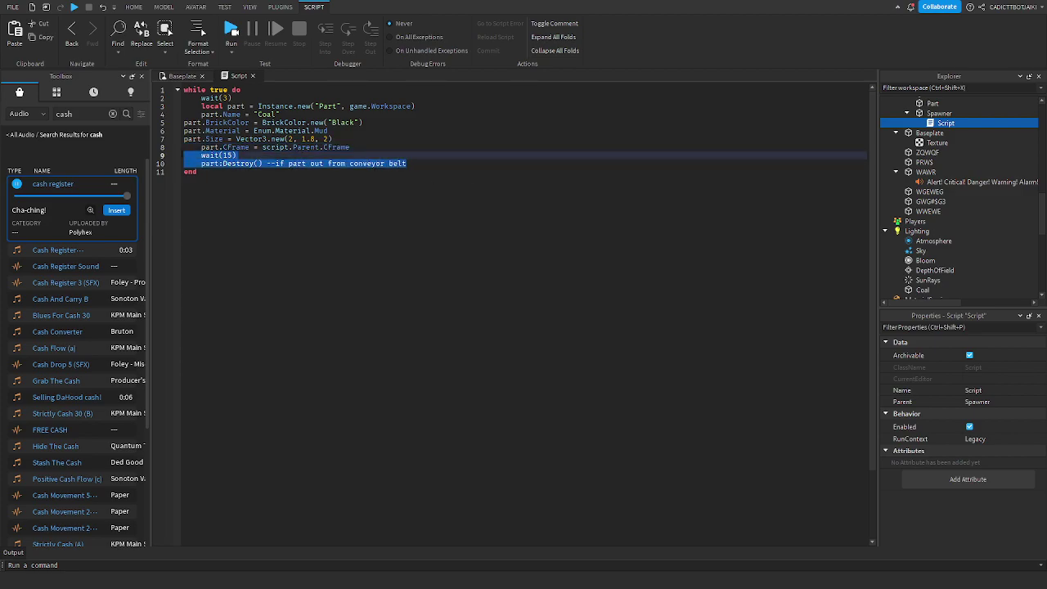
{"action": "key", "text": "BackSpace"}
{"action": "key", "text": "BackSpace"}
{"action": "left_click", "coordinate": [252, 75]}
Step: Insert a new part on the baseplate beside the conveyor tower
{"action": "left_click", "coordinate": [637, 266]}
{"action": "key", "text": "s"}
{"action": "right_click_drag", "start_coordinate": [340, 103], "coordinate": [343, 109]}
{"action": "key", "text": "w"}
{"action": "key", "text": "d"}
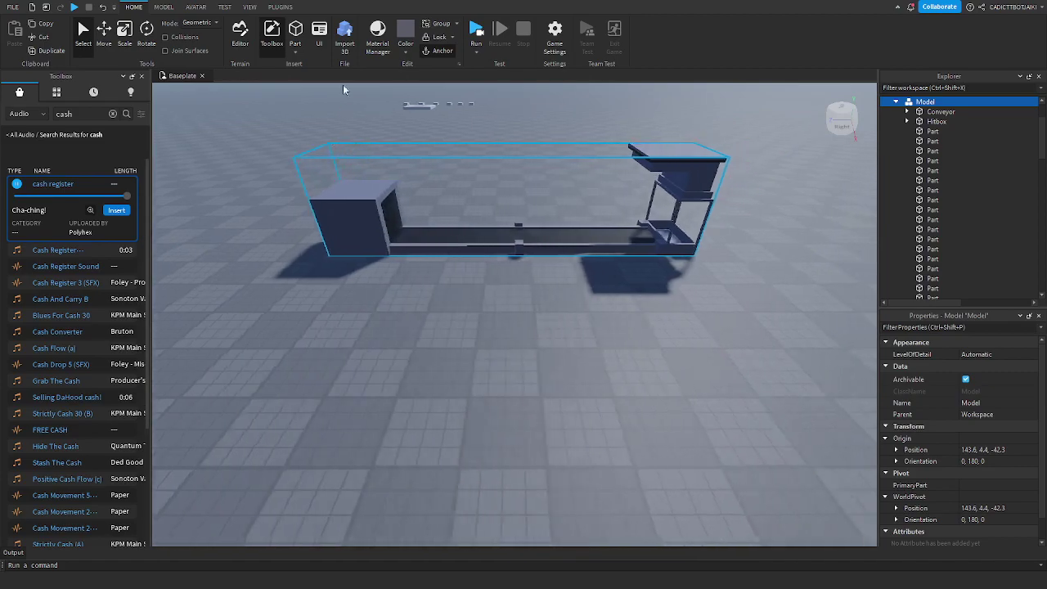
{"action": "left_click", "coordinate": [295, 33]}
{"action": "right_click_drag", "start_coordinate": [692, 258], "coordinate": [704, 260]}
{"action": "key", "text": "a"}
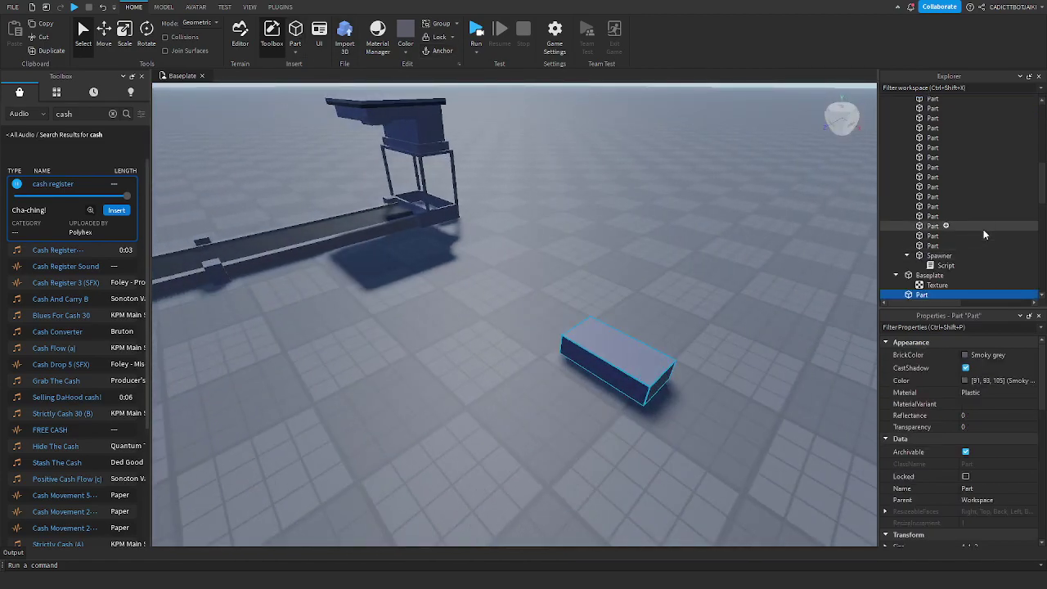
Step: Add a SurfaceGui inside the new part
{"action": "scroll", "coordinate": [957, 245], "scroll_direction": "down", "scroll_amount": 2}
{"action": "left_click", "coordinate": [935, 239]}
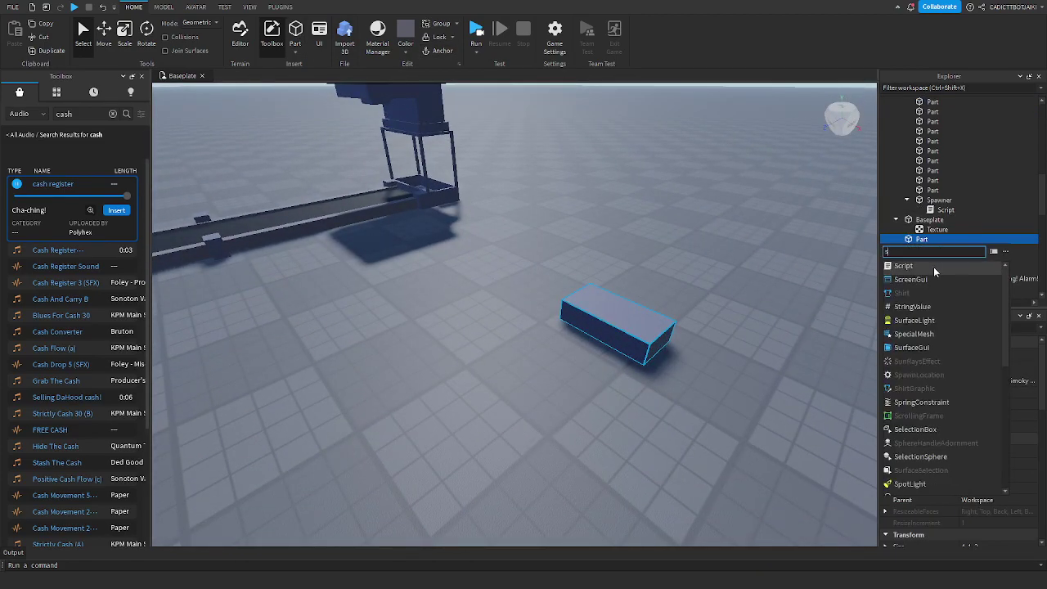
{"action": "left_click", "coordinate": [933, 257]}
{"action": "key", "text": "Delete"}
{"action": "left_click", "coordinate": [937, 239]}
{"action": "type", "text": "su"}
{"action": "left_click", "coordinate": [911, 279]}
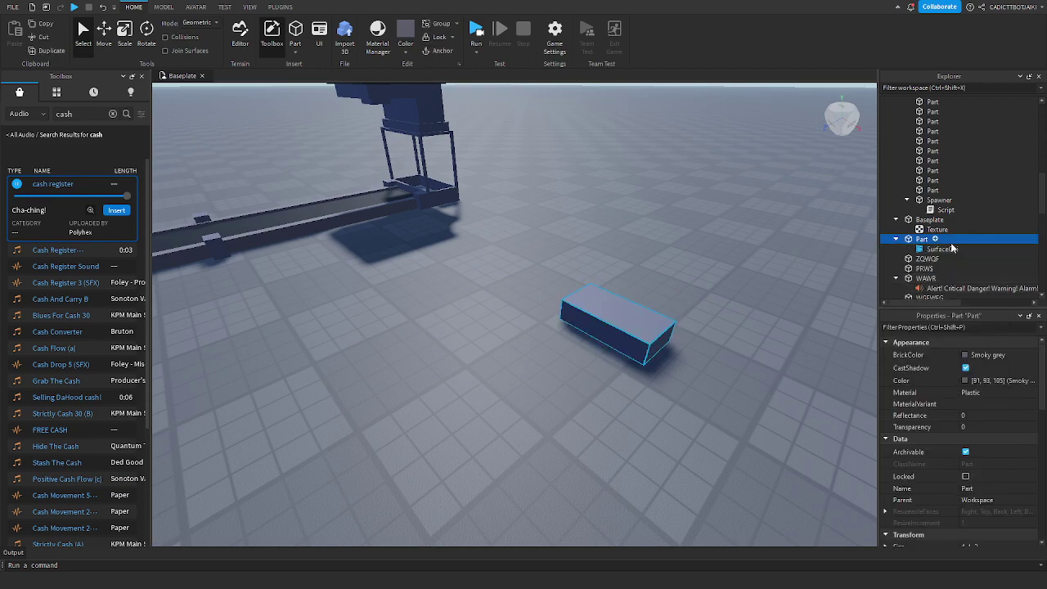
Step: Add a TextLabel and a NumberValue inside the part's SurfaceGui
{"action": "left_click", "coordinate": [967, 249]}
{"action": "type", "text": "te"}
{"action": "left_click", "coordinate": [926, 278]}
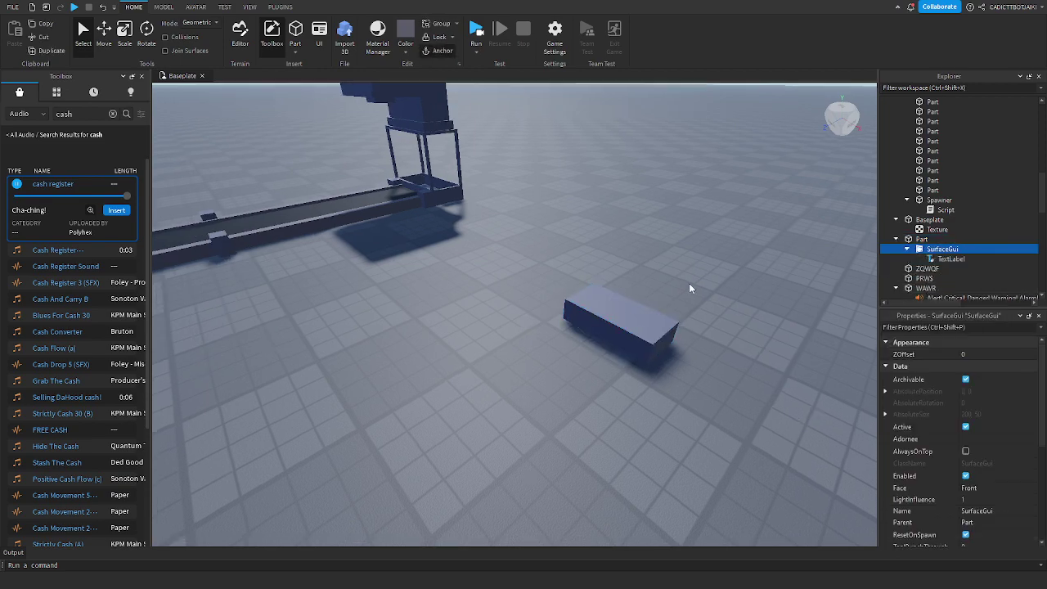
{"action": "right_click_drag", "start_coordinate": [688, 283], "coordinate": [687, 278]}
{"action": "left_click", "coordinate": [536, 342]}
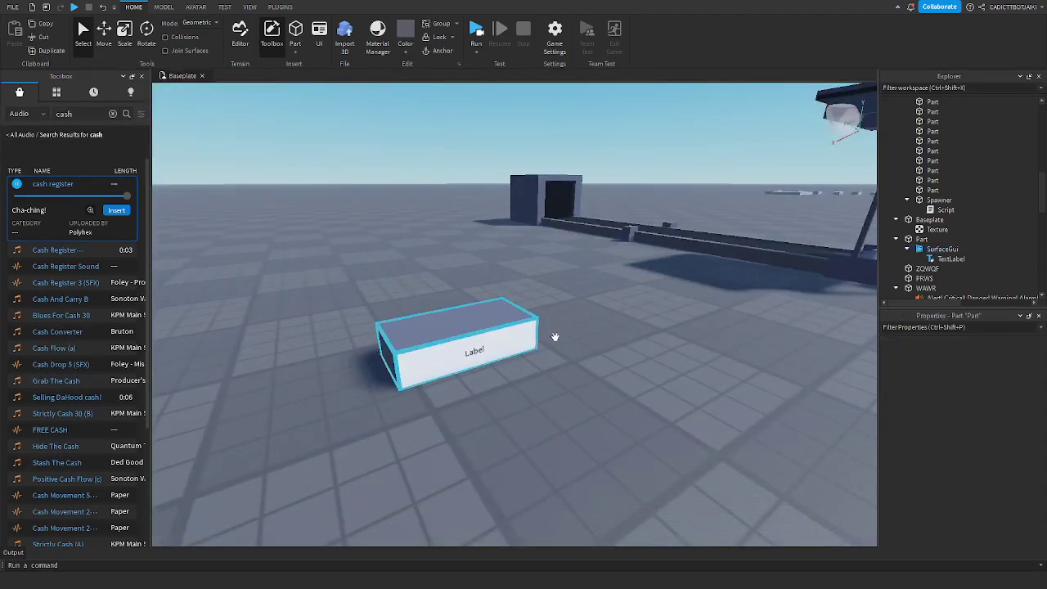
{"action": "left_click", "coordinate": [975, 249]}
{"action": "type", "text": "va"}
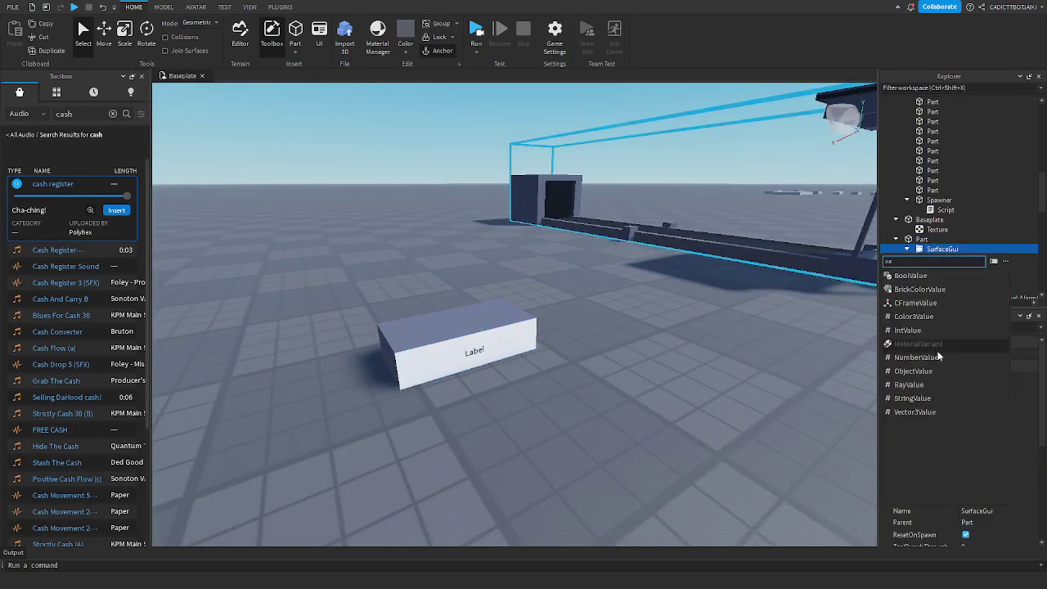
{"action": "left_click", "coordinate": [927, 357]}
Step: Scale the labelled part down to a thin plate about 0.2 studs deep
{"action": "left_click", "coordinate": [439, 330]}
{"action": "left_click", "coordinate": [124, 33]}
{"action": "left_click_drag", "start_coordinate": [492, 363], "coordinate": [398, 285]}
{"action": "mouse_move", "coordinate": [439, 286]}
{"action": "left_mouse_down"}
{"action": "mouse_move", "coordinate": [419, 193]}
{"action": "mouse_move", "coordinate": [444, 287]}
{"action": "left_mouse_up"}
Step: Enable TextScaled on the TextLabel and set its background transparency to 5
{"action": "left_click", "coordinate": [947, 268]}
{"action": "left_click", "coordinate": [963, 327]}
{"action": "type", "text": "text"}
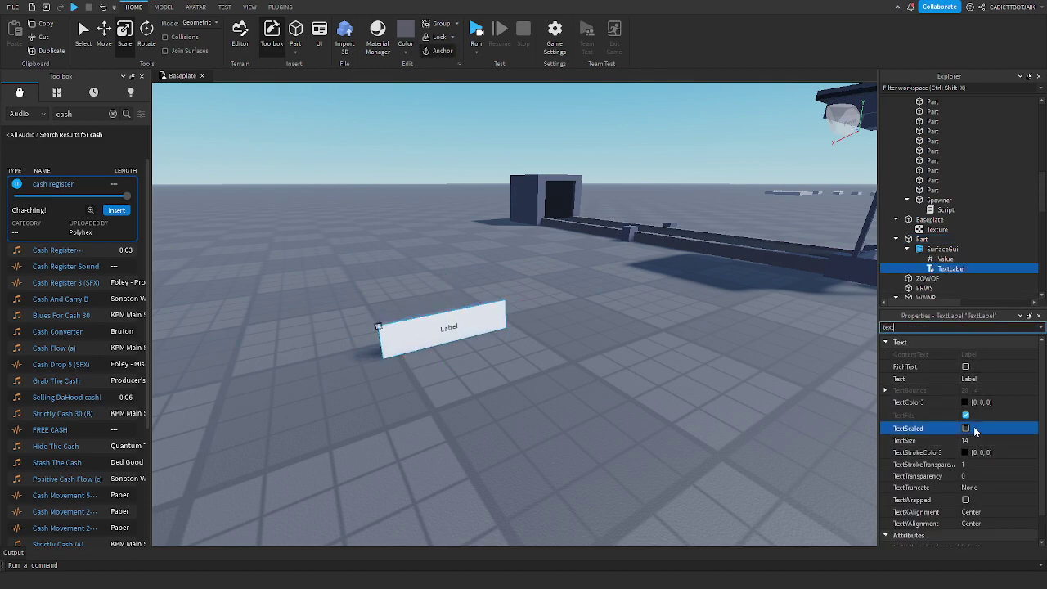
{"action": "left_click", "coordinate": [965, 428]}
{"action": "double_click", "coordinate": [899, 327]}
{"action": "type", "text": "ba"}
{"action": "left_click", "coordinate": [970, 367]}
{"action": "type", "text": "5"}
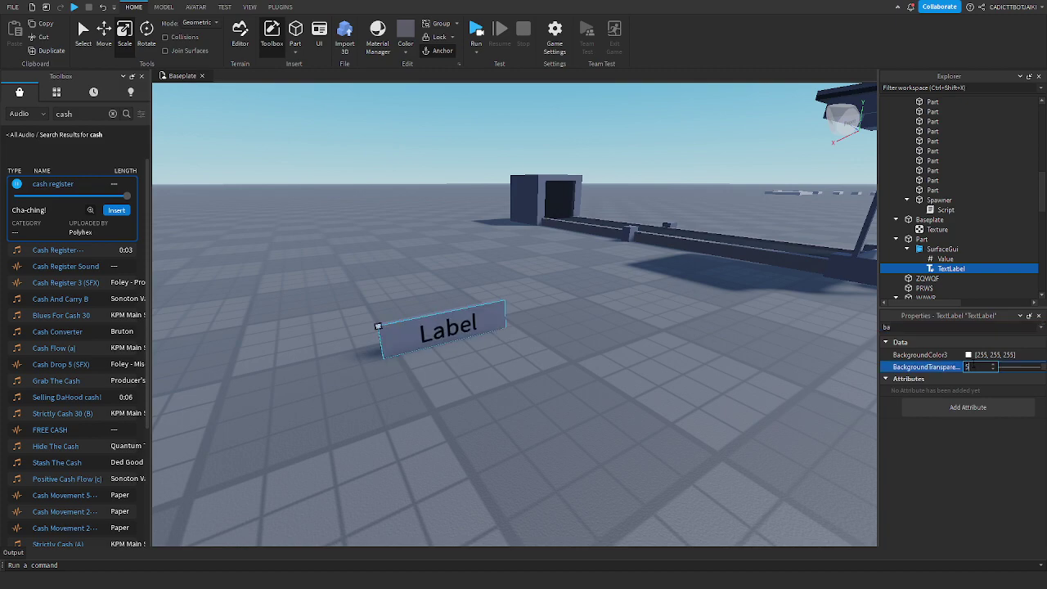
{"action": "left_click", "coordinate": [968, 355]}
{"action": "left_click", "coordinate": [594, 390]}
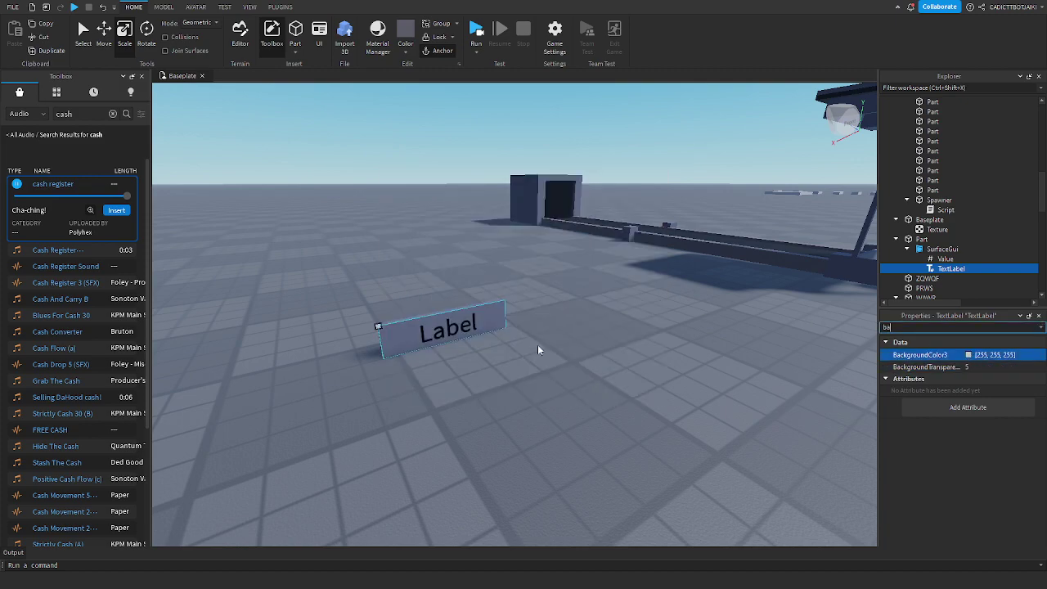
Step: Set the transparency of the thin labelled part to 5 so only its text shows
{"action": "left_click", "coordinate": [442, 331]}
{"action": "left_click", "coordinate": [940, 268]}
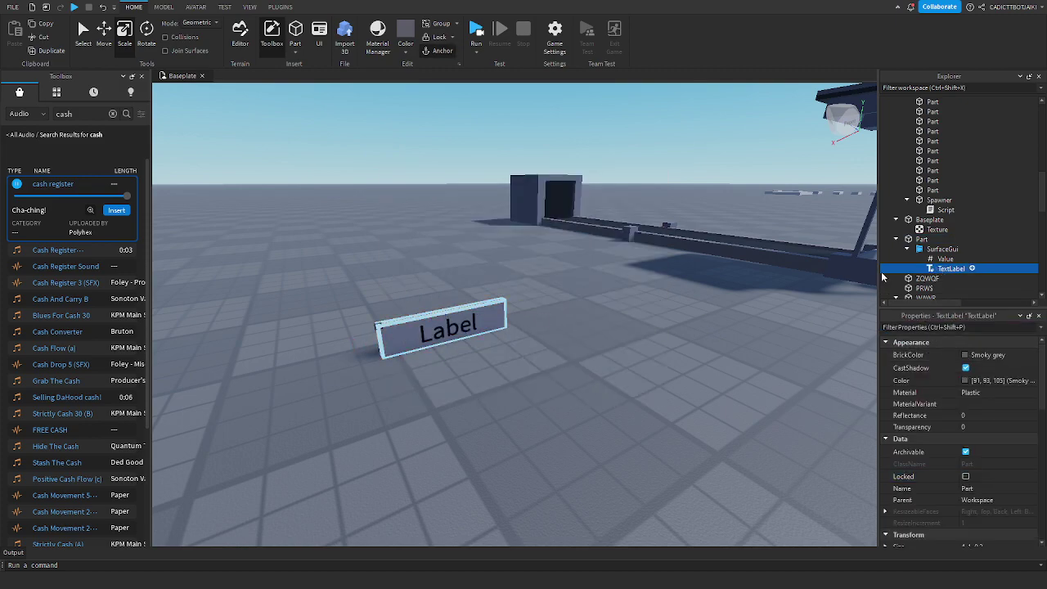
{"action": "key", "text": "f"}
{"action": "left_click", "coordinate": [610, 356]}
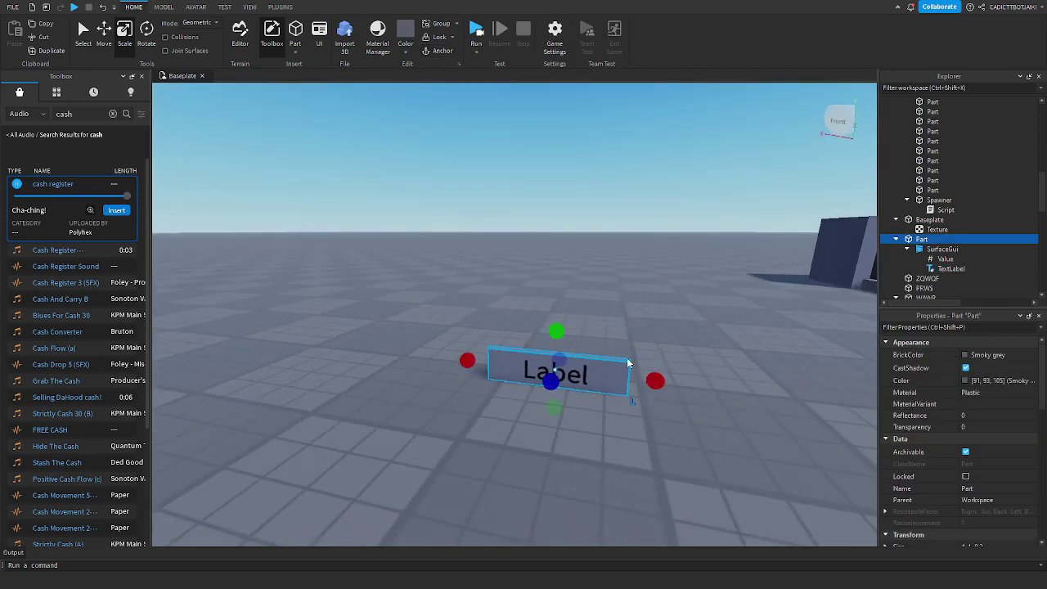
{"action": "left_click", "coordinate": [950, 326]}
{"action": "type", "text": "ba"}
{"action": "key", "text": "BackSpace"}
{"action": "type", "text": "tr"}
{"action": "left_click", "coordinate": [981, 354]}
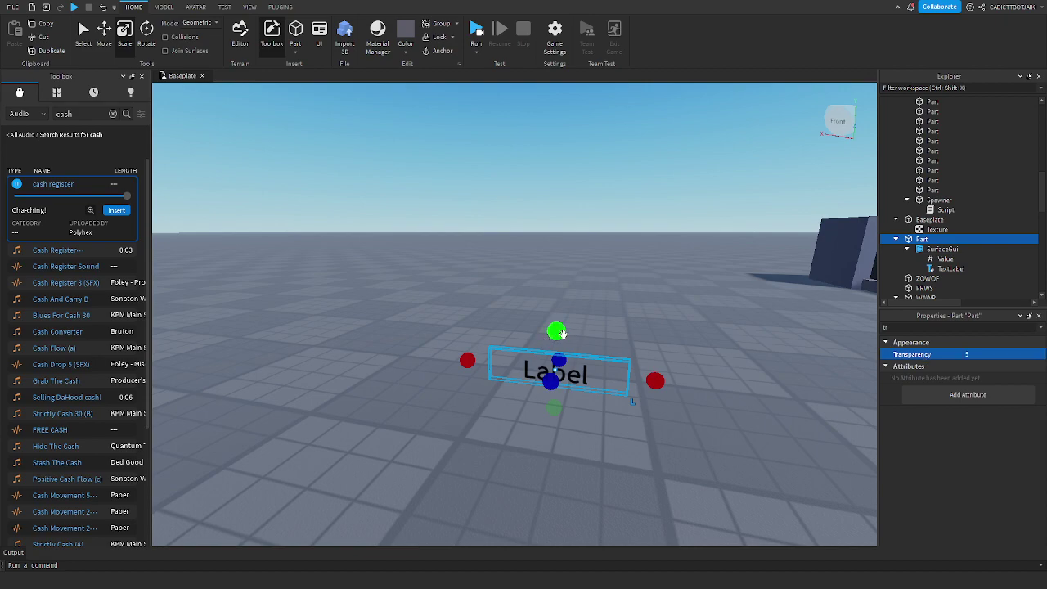
Step: Resize the transparent part's height to about 1.2 studs so it fits around the label text
{"action": "left_click_drag", "start_coordinate": [562, 333], "coordinate": [653, 324]}
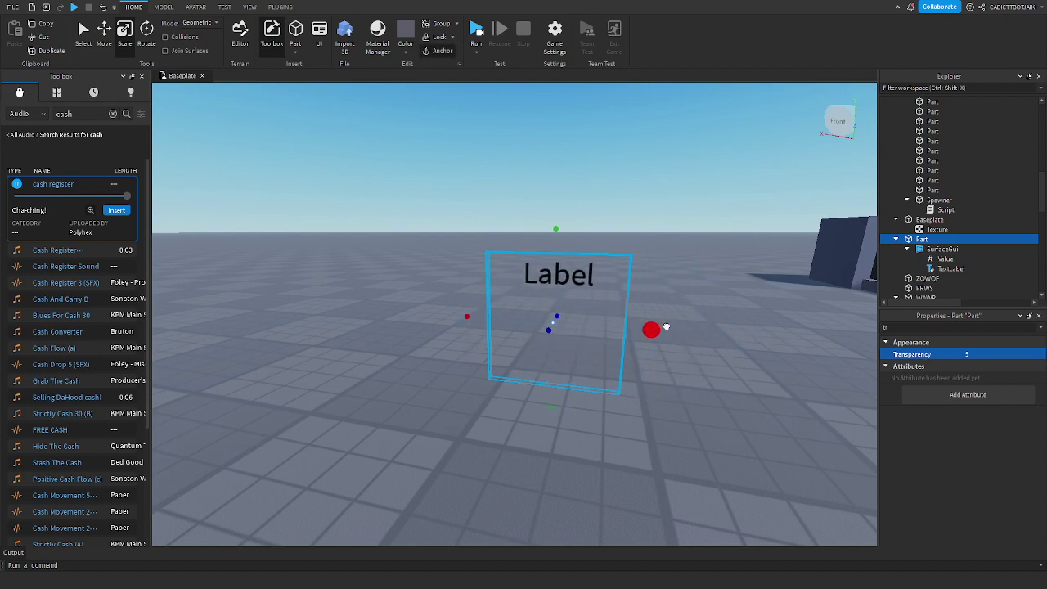
{"action": "left_click", "coordinate": [950, 268]}
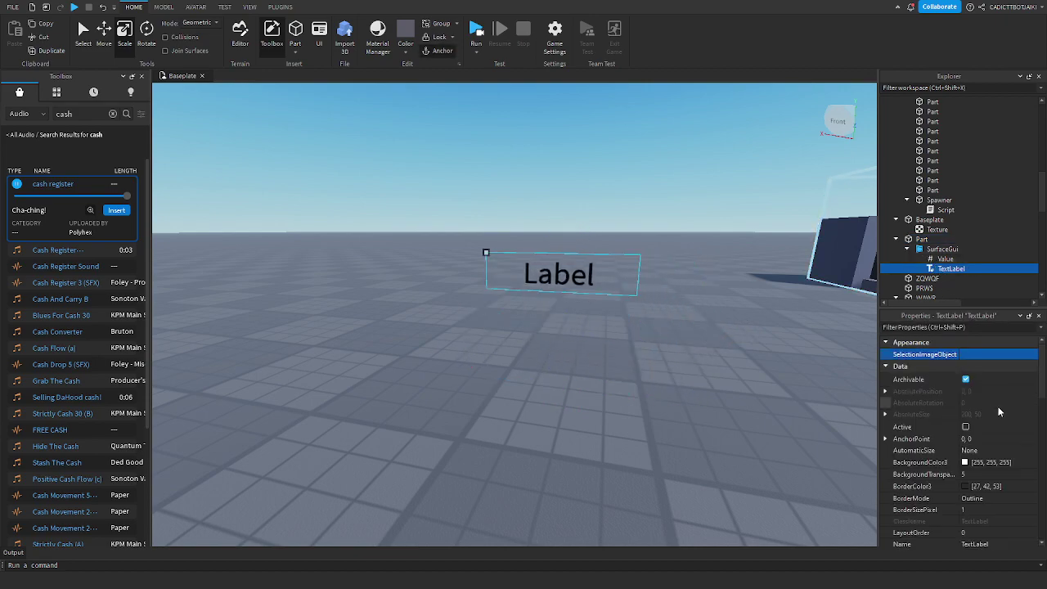
{"action": "scroll", "coordinate": [962, 366], "scroll_direction": "down", "scroll_amount": 5}
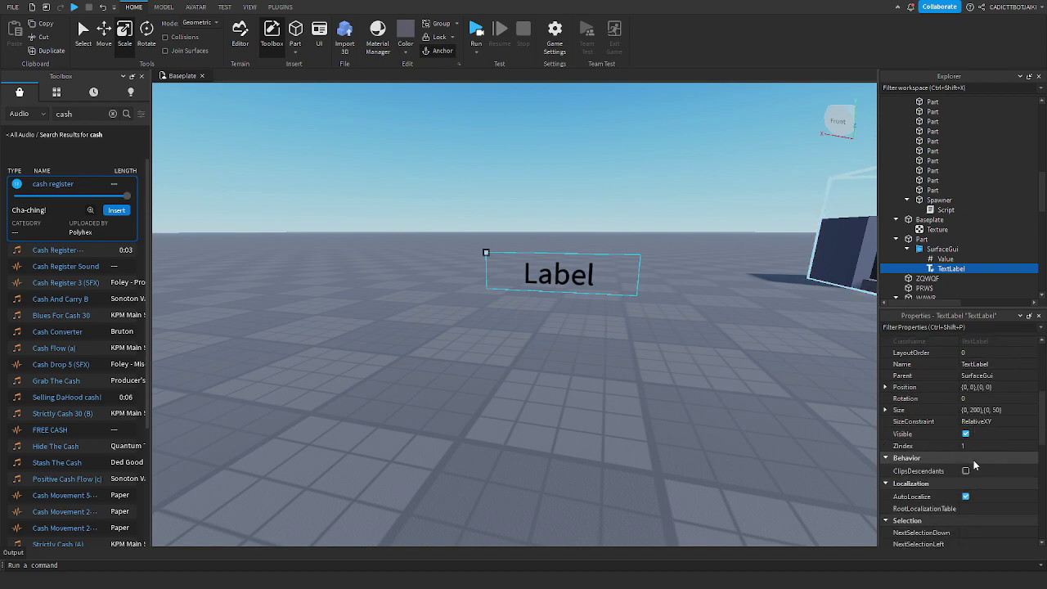
{"action": "left_click", "coordinate": [561, 327]}
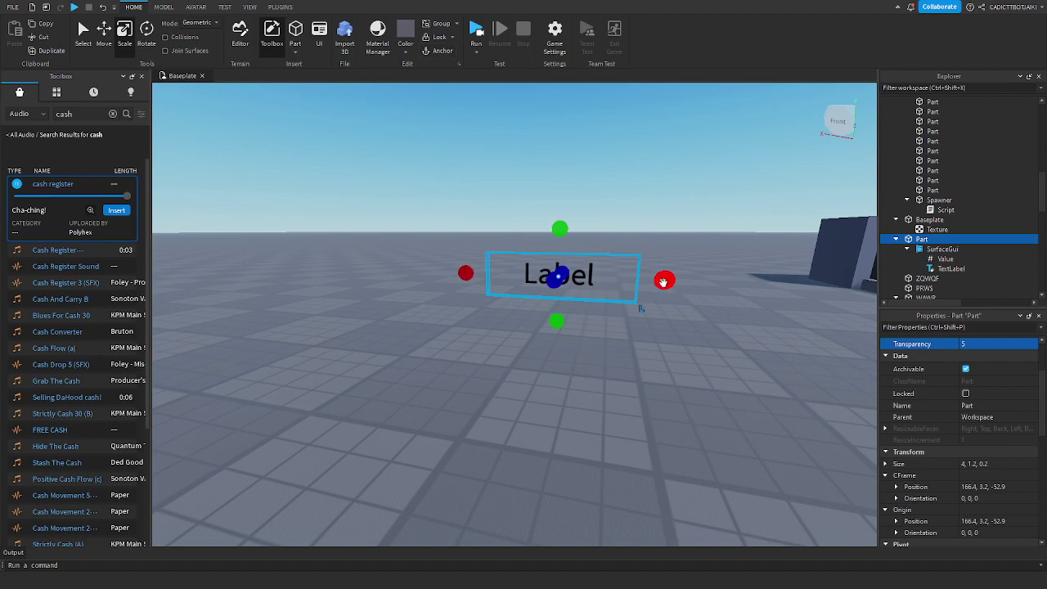
Step: Rotate the transparent label part to a 180-degree orientation about the vertical axis
{"action": "right_click_drag", "start_coordinate": [663, 281], "coordinate": [644, 317]}
{"action": "scroll", "coordinate": [644, 317], "scroll_direction": "down", "scroll_amount": 3}
{"action": "left_click", "coordinate": [148, 41]}
{"action": "left_click_drag", "start_coordinate": [528, 295], "coordinate": [629, 193]}
{"action": "right_click_drag", "start_coordinate": [630, 194], "coordinate": [630, 196]}
{"action": "key", "text": "w"}
{"action": "key", "text": "s"}
Step: Insert another part near the label and scale it wider into a low base block
{"action": "left_click", "coordinate": [298, 31]}
{"action": "left_click_drag", "start_coordinate": [579, 326], "coordinate": [544, 311]}
{"action": "left_click", "coordinate": [139, 37]}
{"action": "left_click", "coordinate": [124, 34]}
{"action": "left_click_drag", "start_coordinate": [385, 257], "coordinate": [319, 247]}
{"action": "mouse_move", "coordinate": [591, 275]}
{"action": "left_mouse_down"}
{"action": "mouse_move", "coordinate": [617, 275]}
{"action": "mouse_move", "coordinate": [606, 275]}
{"action": "left_mouse_up"}
Step: Duplicate the base block and scale the copy into a standing panel about 6 x 6.2 x 1.6 studs
{"action": "key", "text": "ctrl+d"}
{"action": "left_click_drag", "start_coordinate": [326, 253], "coordinate": [335, 254]}
{"action": "left_click_drag", "start_coordinate": [444, 299], "coordinate": [425, 291]}
{"action": "right_click_drag", "start_coordinate": [426, 291], "coordinate": [389, 284]}
{"action": "key", "text": "d"}
{"action": "left_click_drag", "start_coordinate": [388, 282], "coordinate": [388, 275]}
{"action": "left_click_drag", "start_coordinate": [478, 230], "coordinate": [442, 103]}
{"action": "scroll", "coordinate": [431, 131], "scroll_direction": "down", "scroll_amount": 2}
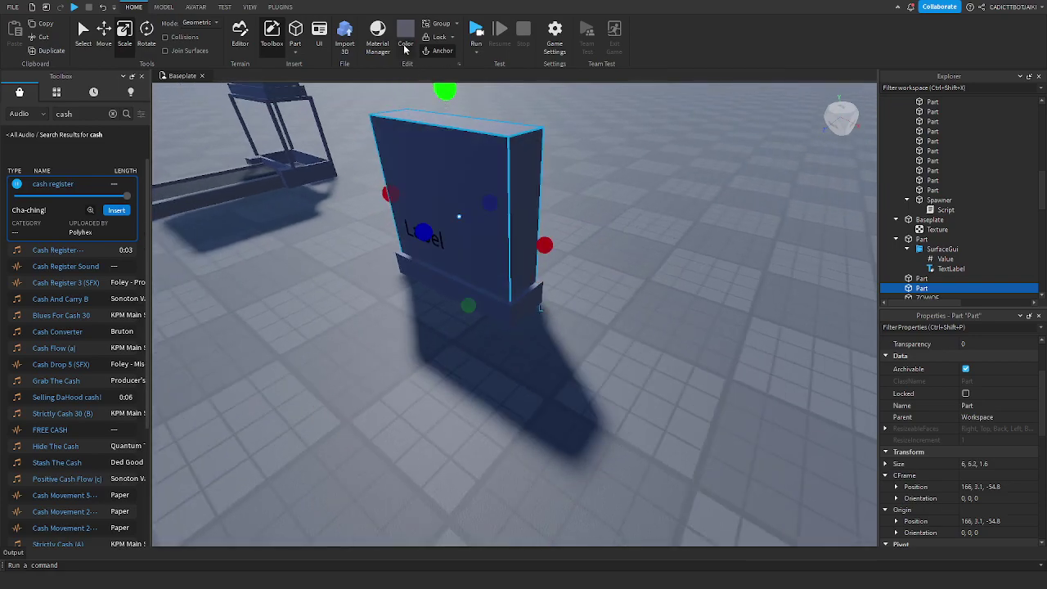
Step: Color the standing panel Institutional white and move the transparent label part onto its front face
{"action": "left_click", "coordinate": [404, 49]}
{"action": "left_click", "coordinate": [576, 243]}
{"action": "right_click_drag", "start_coordinate": [576, 244], "coordinate": [575, 247]}
{"action": "left_click_drag", "start_coordinate": [557, 360], "coordinate": [535, 297]}
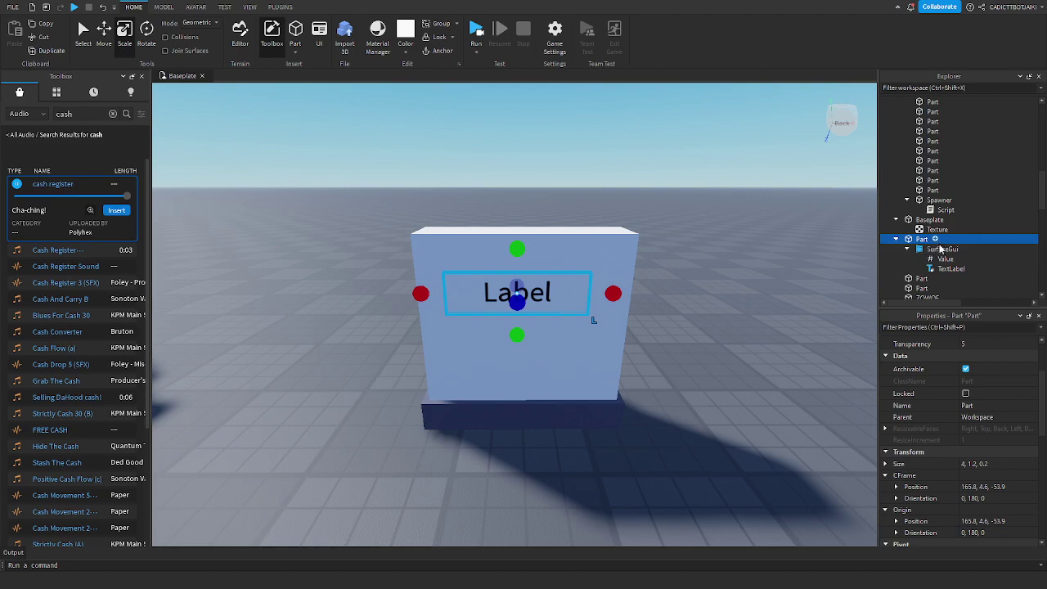
Step: Add a Script to the TextLabel and replace its default code with a while true do loop containing wait()
{"action": "left_click", "coordinate": [972, 269]}
{"action": "type", "text": "sc"}
{"action": "left_click", "coordinate": [927, 298]}
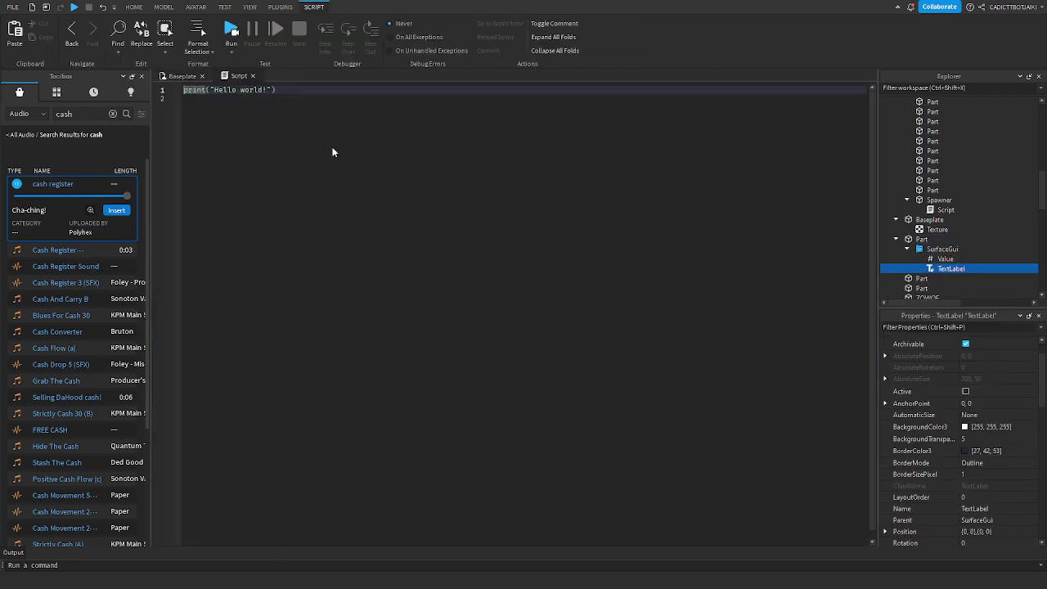
{"action": "key", "text": "ctrl+a"}
{"action": "type", "text": "while true do"}
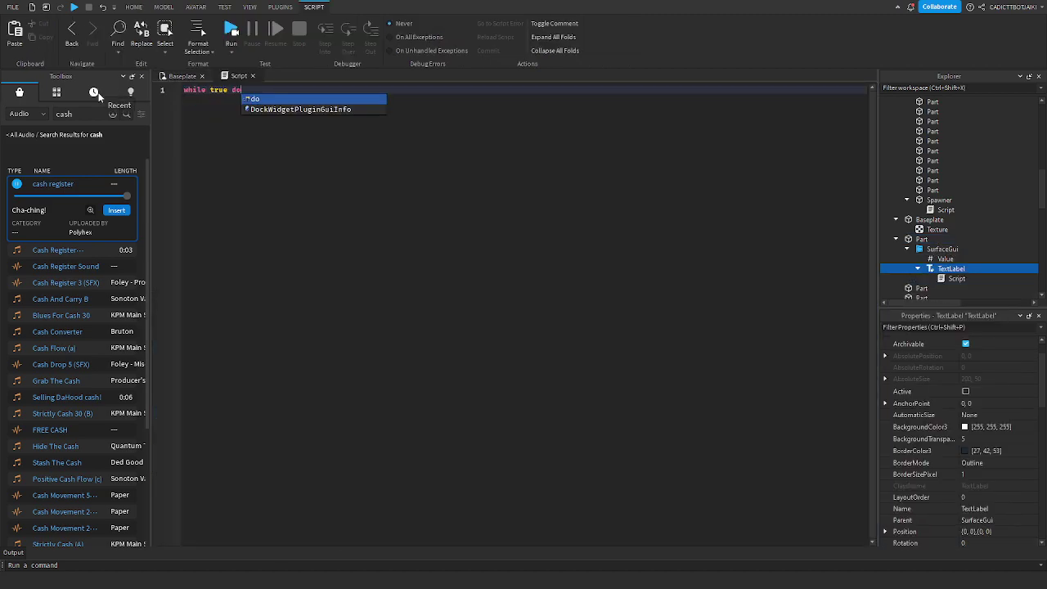
{"action": "key", "text": "Return"}
{"action": "type", "text": "wait("}
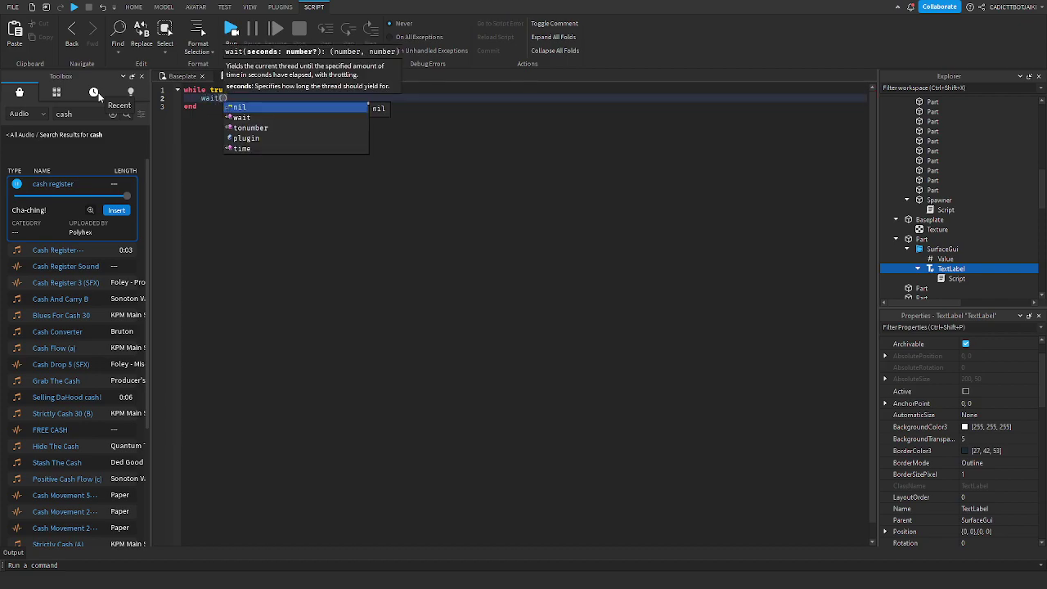
{"action": "key", "text": "Right"}
{"action": "key", "text": "Return"}
Step: Inside the loop, write script.Parent.Text = "$".. script.Parent.Parent.Value.Value and close the script
{"action": "type", "text": "s"}
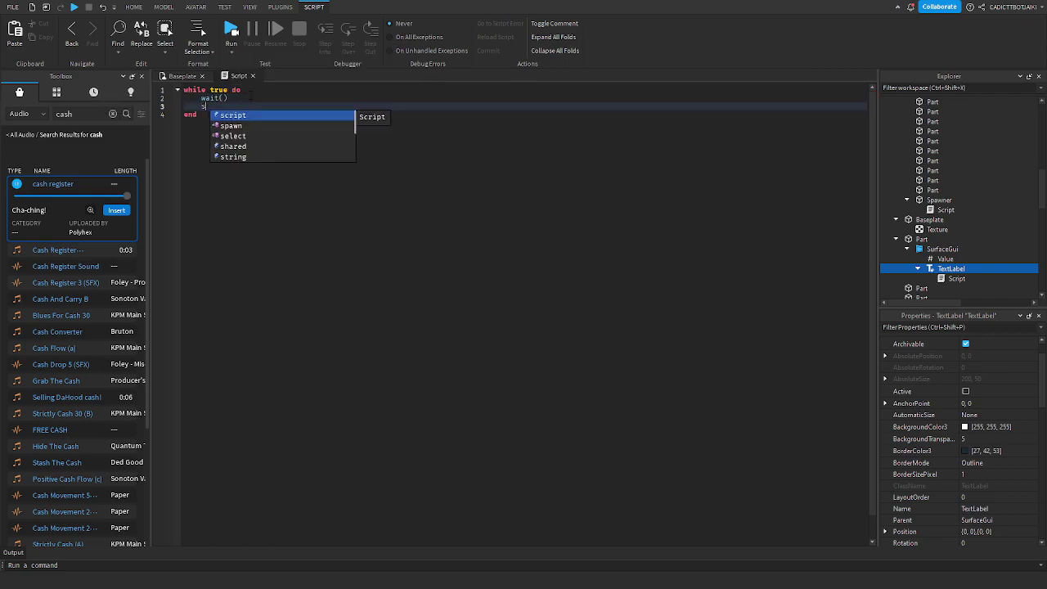
{"action": "type", "text": "cript.parent.Text = \"su"}
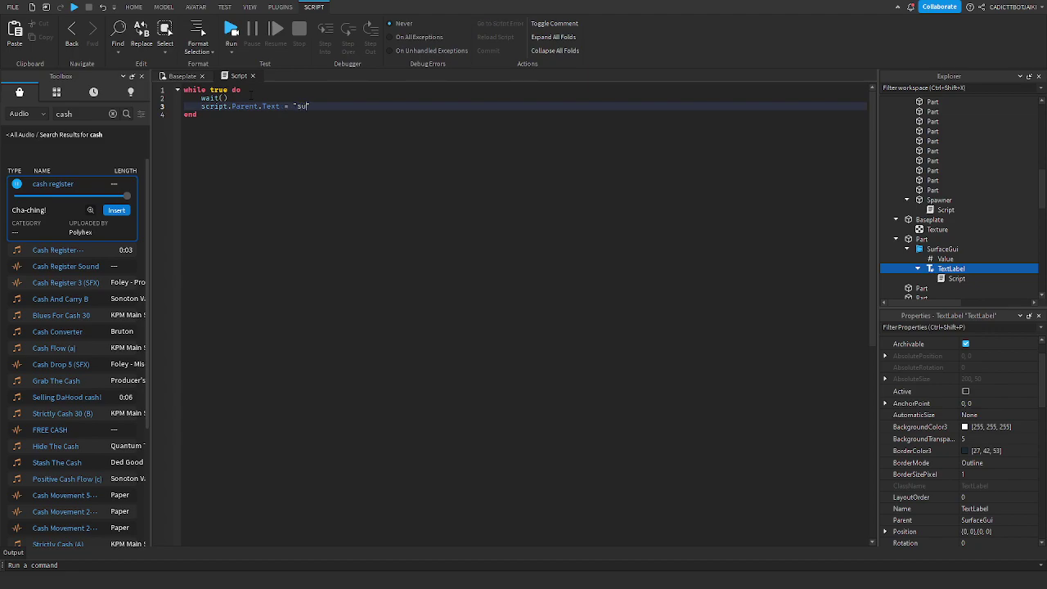
{"action": "type", "text": "script"}
{"action": "type", "text": " script"}
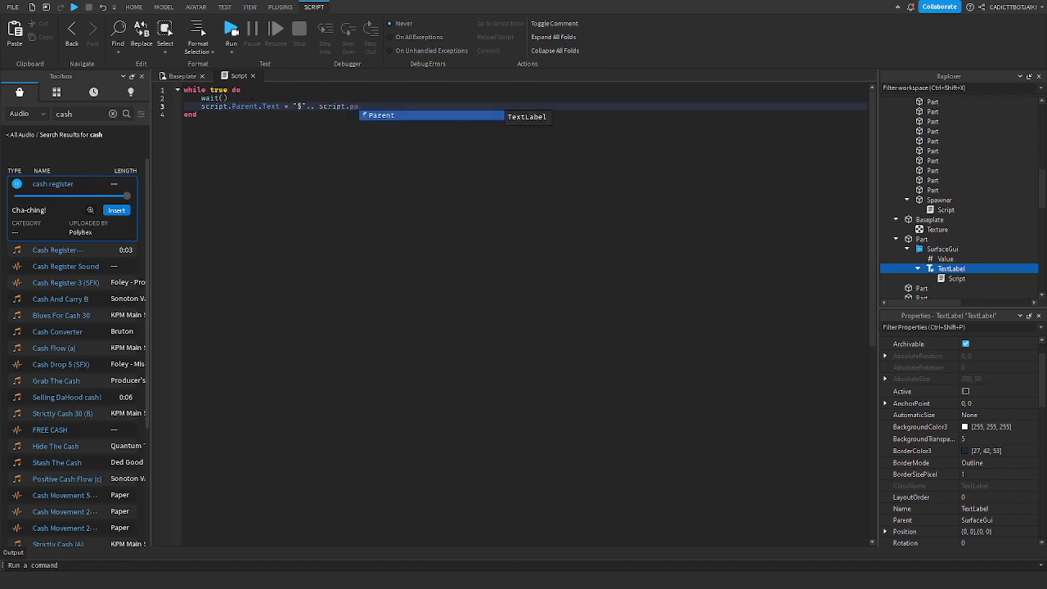
{"action": "type", "text": ".Parent.va"}
{"action": "key", "text": "BackSpace"}
{"action": "key", "text": "BackSpace"}
{"action": "type", "text": "Parent.Parent.Value.Value"}
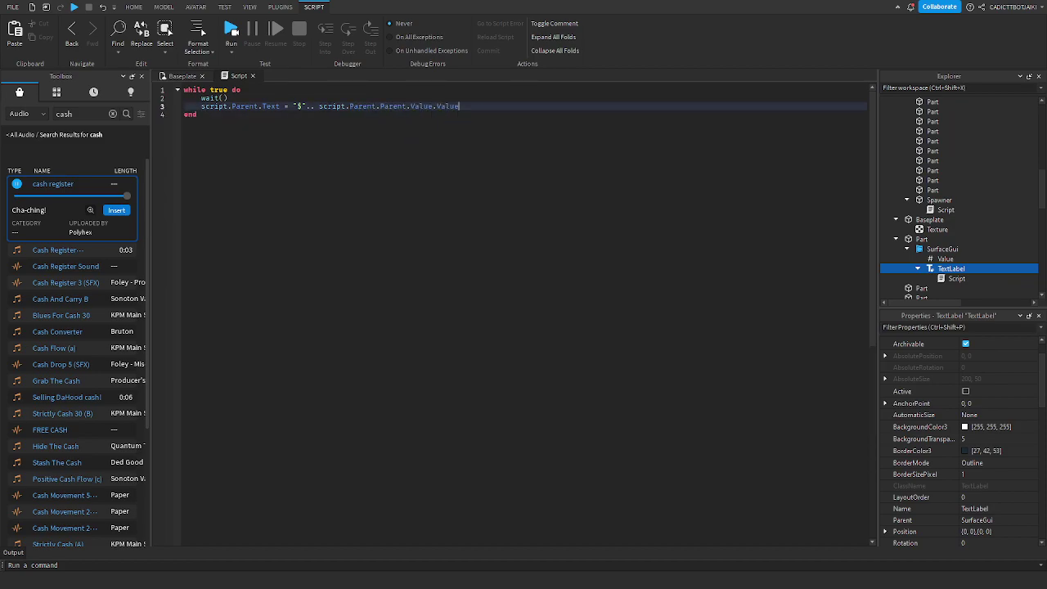
{"action": "left_click", "coordinate": [251, 76]}
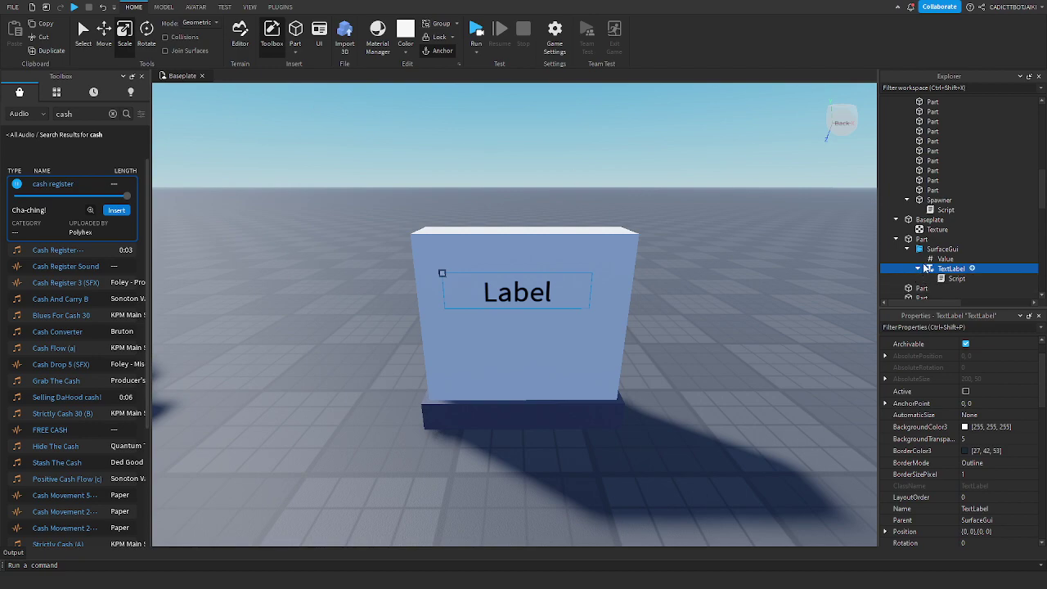
Step: Reposition the label part on the white panel's front face, at about 166, 4.8, -54.1
{"action": "left_click", "coordinate": [528, 278]}
{"action": "key", "text": "ctrl+3"}
{"action": "left_click_drag", "start_coordinate": [524, 290], "coordinate": [525, 285]}
{"action": "left_click_drag", "start_coordinate": [428, 285], "coordinate": [426, 285]}
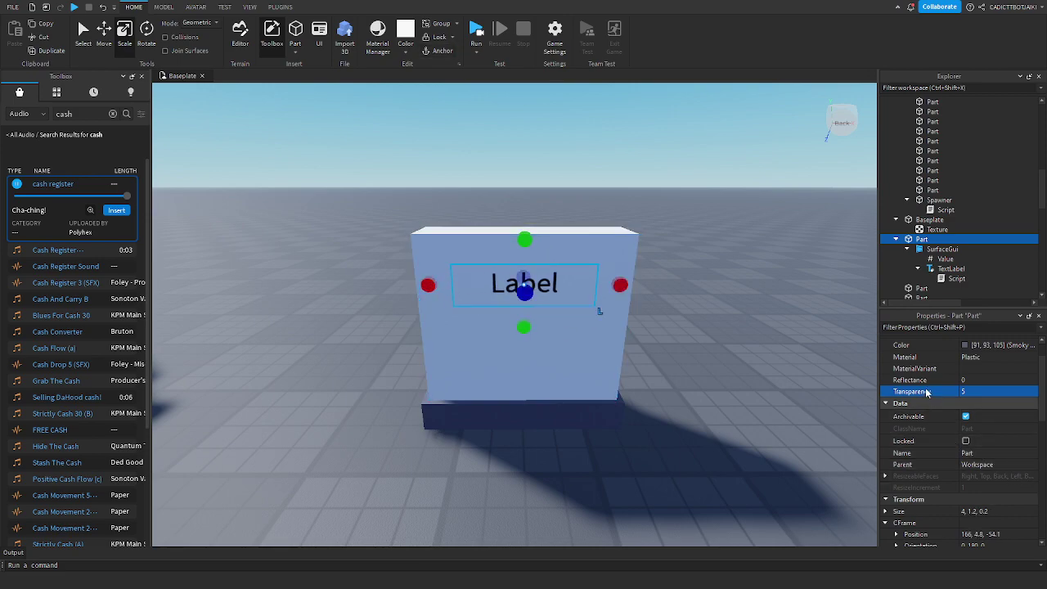
{"action": "left_click", "coordinate": [743, 412]}
{"action": "right_click_drag", "start_coordinate": [743, 413], "coordinate": [625, 374]}
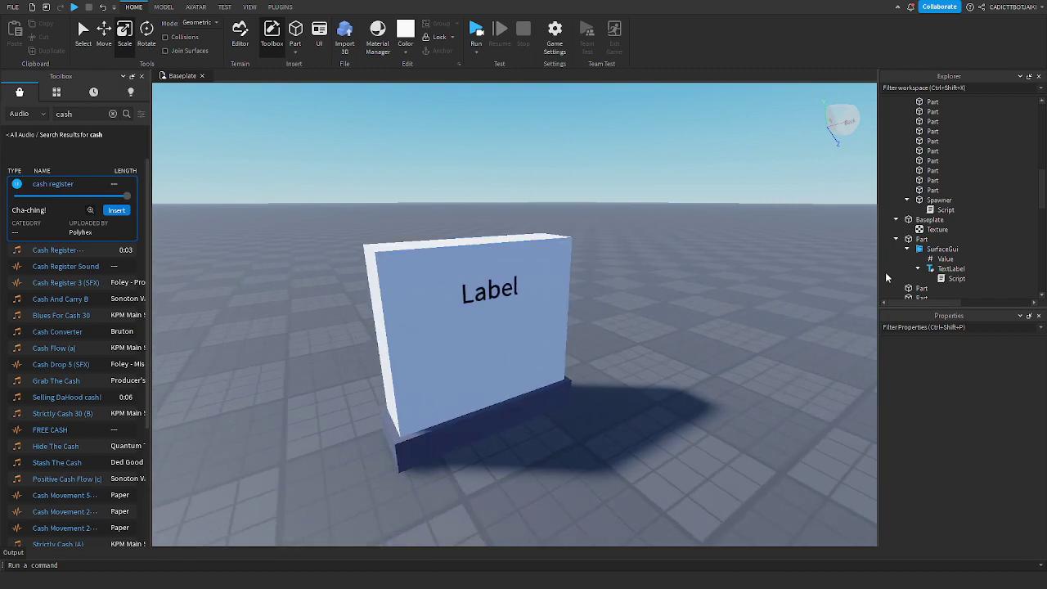
Step: Insert a block part in front of the white panel and scale it into a thin, wide floor pad
{"action": "right_click_drag", "start_coordinate": [869, 279], "coordinate": [646, 321]}
{"action": "right_click_drag", "start_coordinate": [537, 350], "coordinate": [462, 239]}
{"action": "left_click", "coordinate": [295, 31]}
{"action": "left_click_drag", "start_coordinate": [494, 323], "coordinate": [441, 284]}
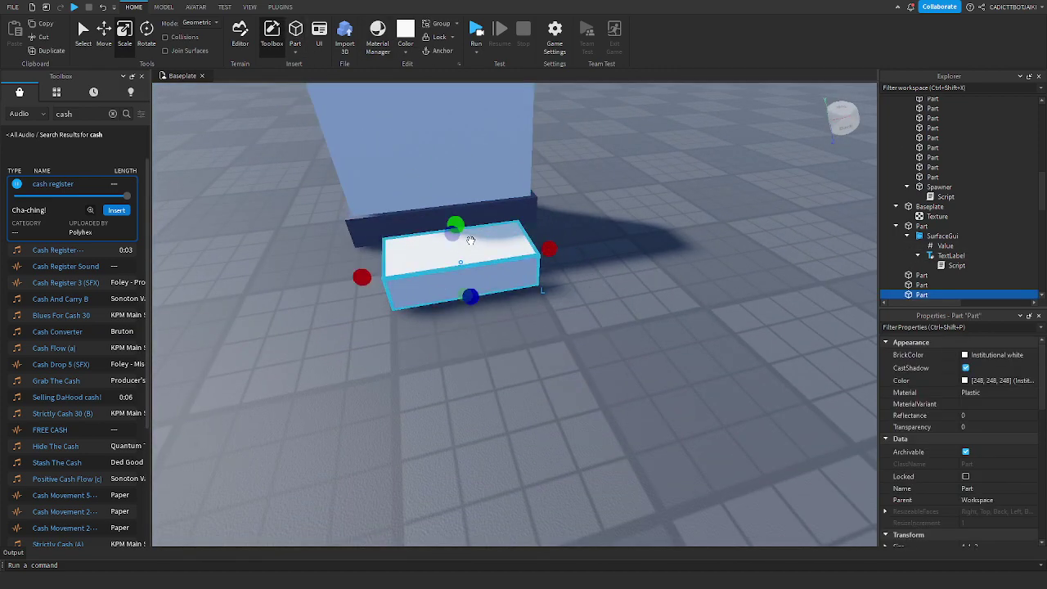
{"action": "left_click_drag", "start_coordinate": [455, 226], "coordinate": [463, 318]}
{"action": "left_click_drag", "start_coordinate": [368, 288], "coordinate": [327, 294]}
{"action": "left_click_drag", "start_coordinate": [546, 259], "coordinate": [583, 253]}
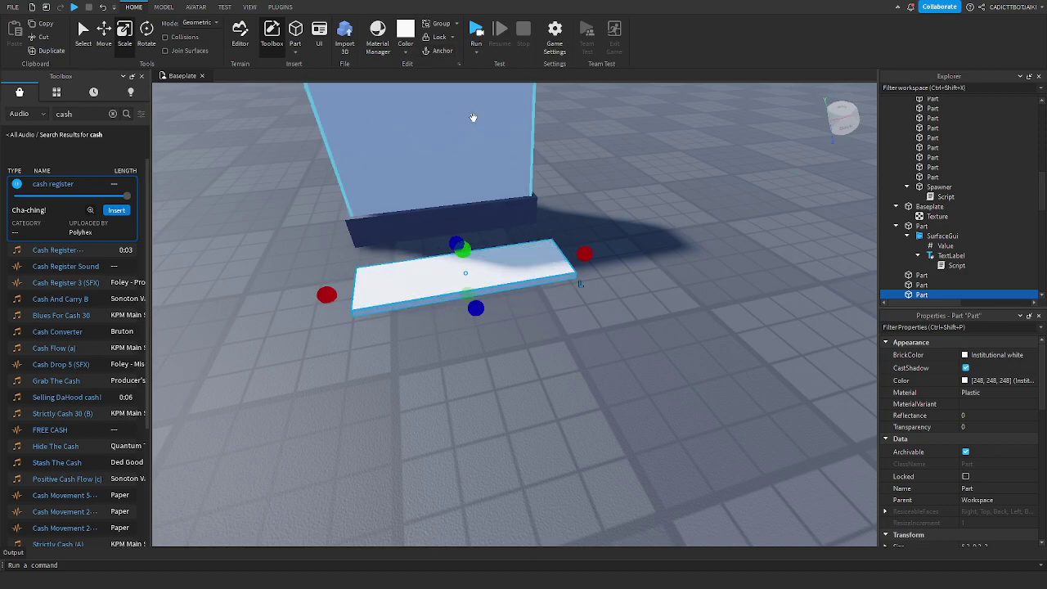
Step: Give the floor pad a Lime green color and SmoothPlastic material, widen it slightly, and anchor it
{"action": "left_click", "coordinate": [405, 53]}
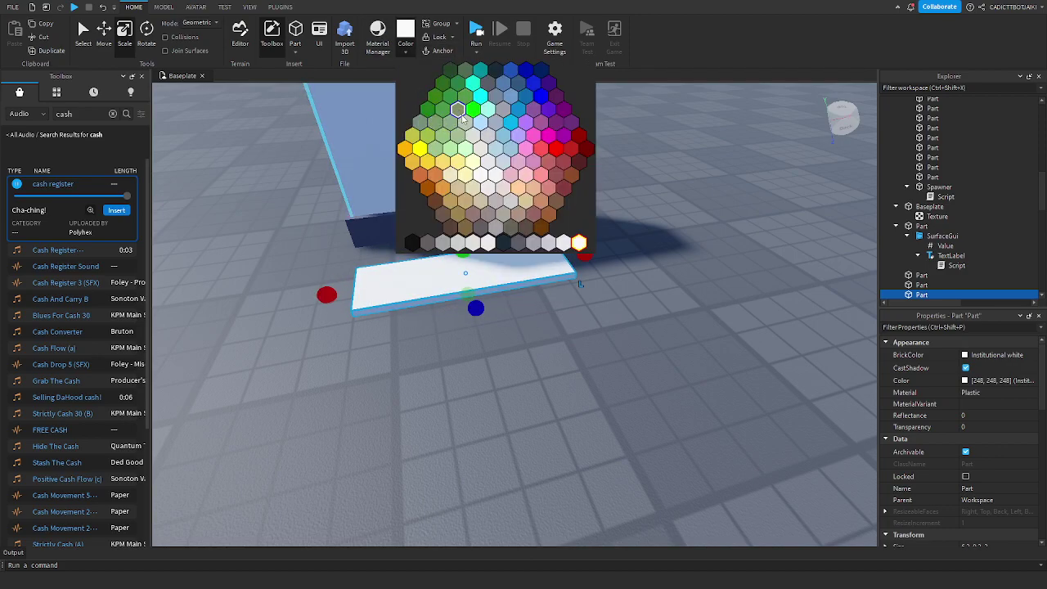
{"action": "left_click", "coordinate": [474, 108]}
{"action": "left_click", "coordinate": [985, 391]}
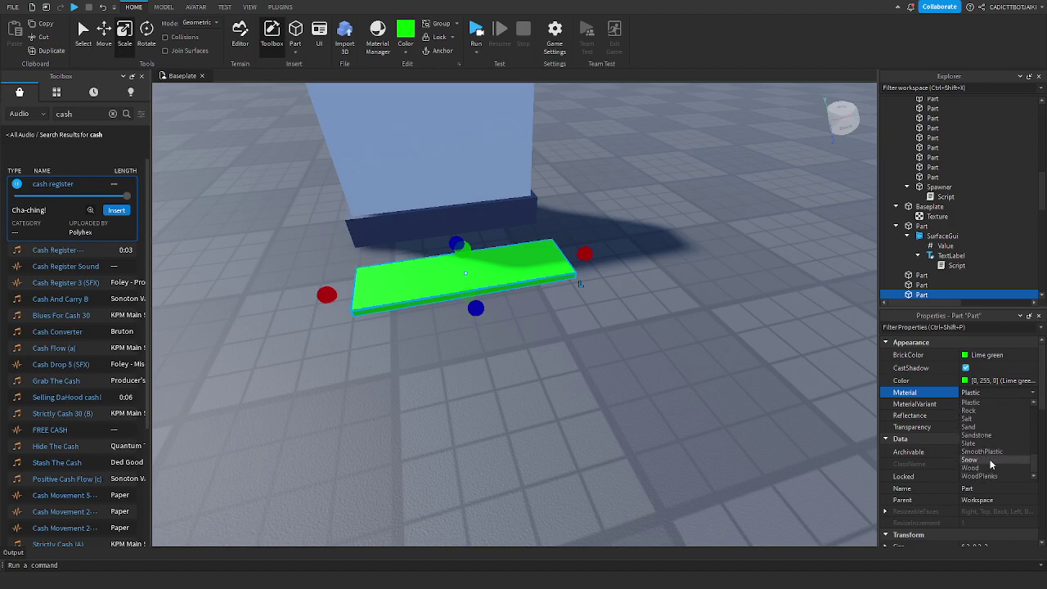
{"action": "left_click", "coordinate": [978, 451]}
{"action": "left_click", "coordinate": [692, 365]}
{"action": "left_click", "coordinate": [542, 275]}
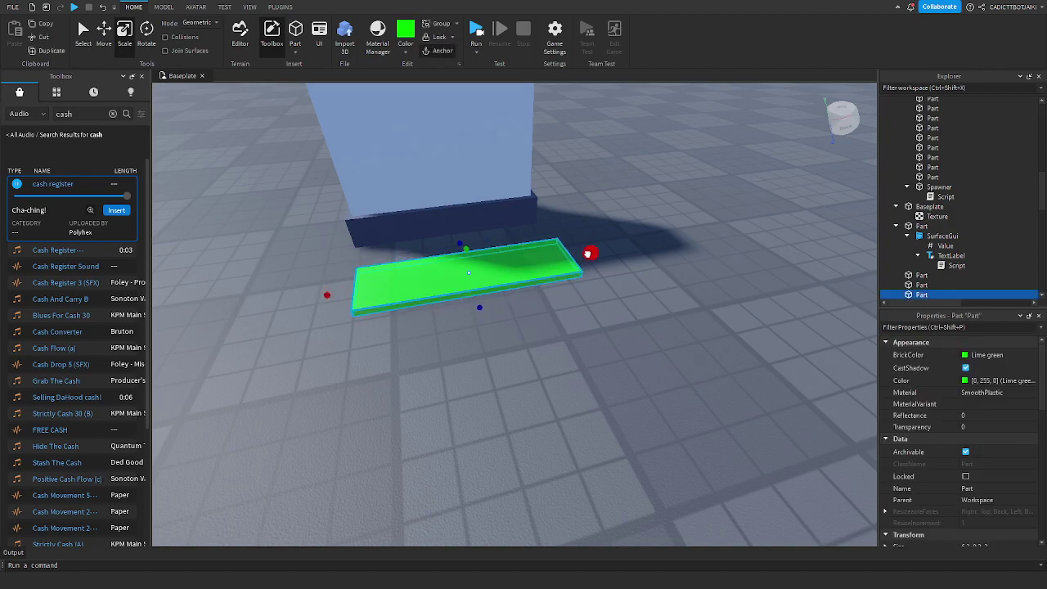
{"action": "left_click", "coordinate": [439, 51]}
Step: Duplicate the green pad and narrow the copy into a strip along the pad's panel-side edge
{"action": "right_click_drag", "start_coordinate": [524, 214], "coordinate": [565, 222]}
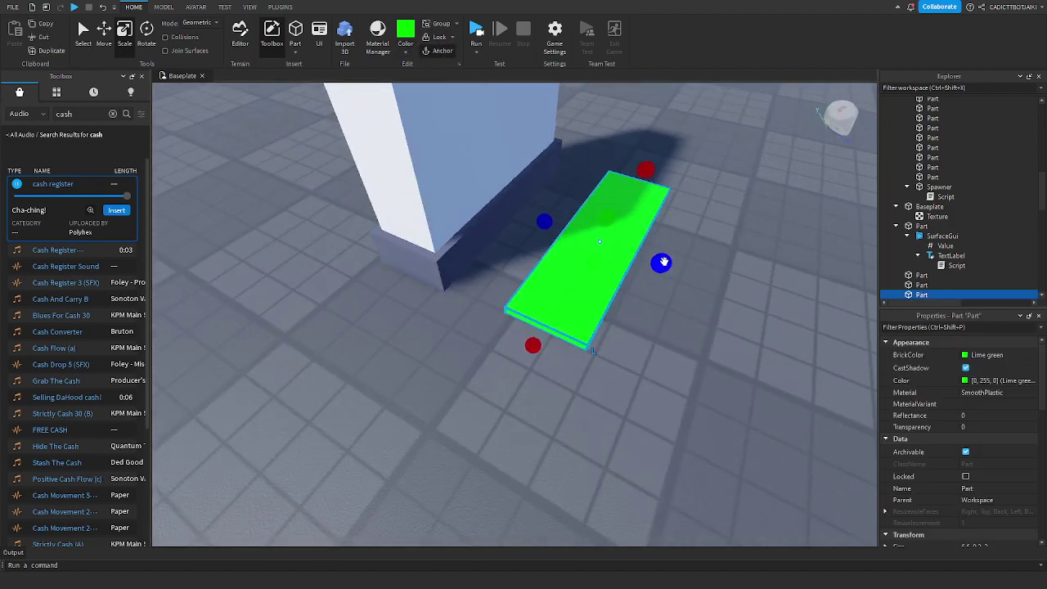
{"action": "key", "text": "ctrl+d"}
{"action": "left_click_drag", "start_coordinate": [660, 261], "coordinate": [595, 237]}
{"action": "left_click_drag", "start_coordinate": [618, 163], "coordinate": [534, 265]}
{"action": "left_click_drag", "start_coordinate": [538, 315], "coordinate": [613, 346]}
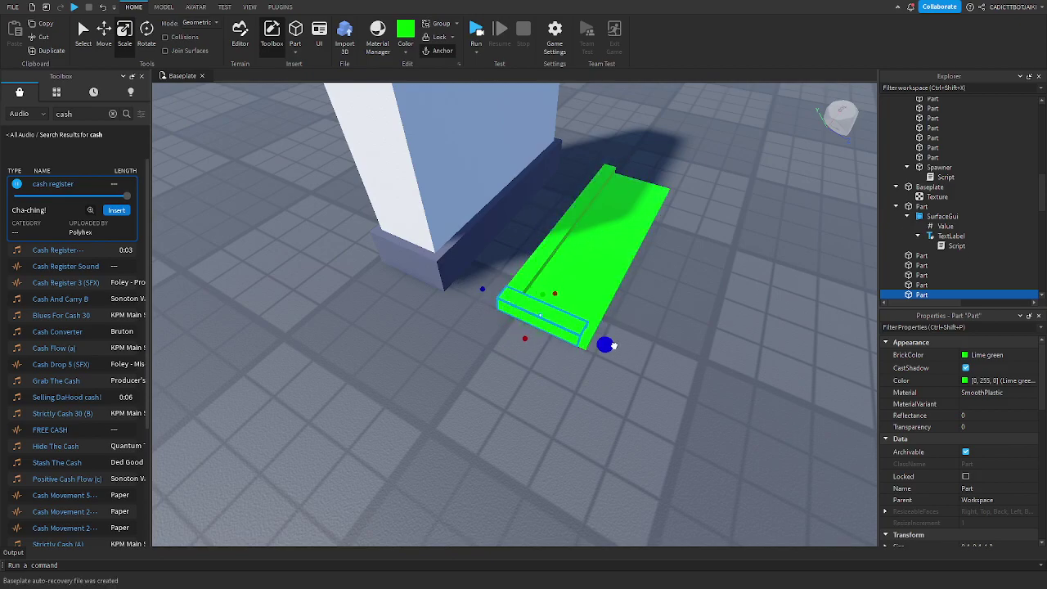
{"action": "key", "text": "ctrl+d"}
{"action": "left_click_drag", "start_coordinate": [485, 290], "coordinate": [562, 321]}
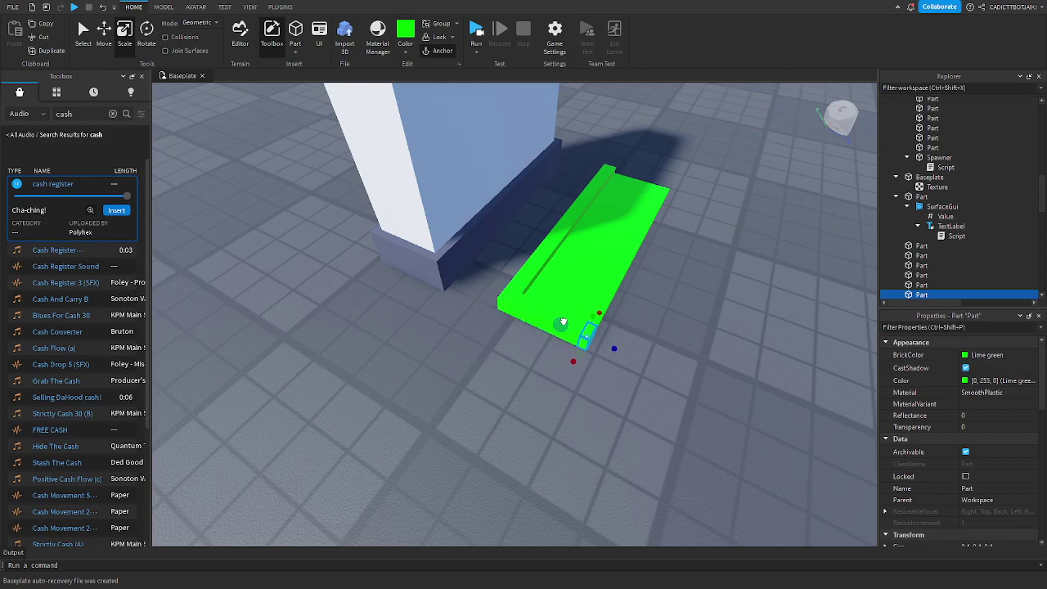
{"action": "key", "text": "Delete"}
{"action": "left_click", "coordinate": [547, 315]}
{"action": "key", "text": "Delete"}
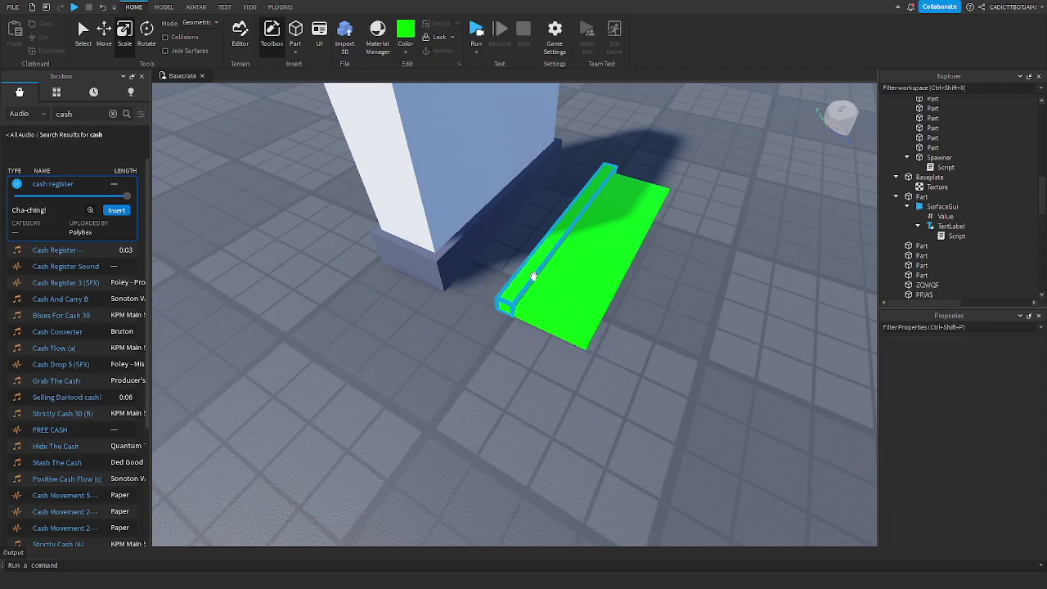
Step: Color the strip along the pad's panel-side edge Dark stone grey and narrow it slightly
{"action": "left_click", "coordinate": [533, 274]}
{"action": "left_click", "coordinate": [405, 40]}
{"action": "left_click", "coordinate": [427, 242]}
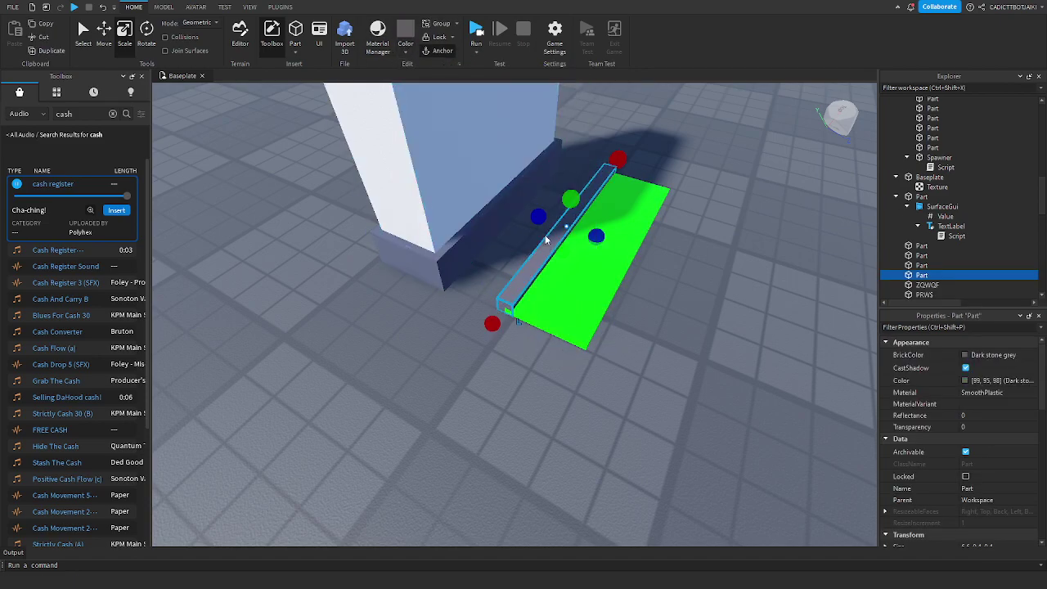
{"action": "left_click_drag", "start_coordinate": [532, 215], "coordinate": [541, 215]}
Step: Reshape a duplicate of the grey strip into a border across one short end of the pad, and copy it to the opposite end
{"action": "key", "text": "ctrl+d"}
{"action": "left_click_drag", "start_coordinate": [617, 158], "coordinate": [410, 357]}
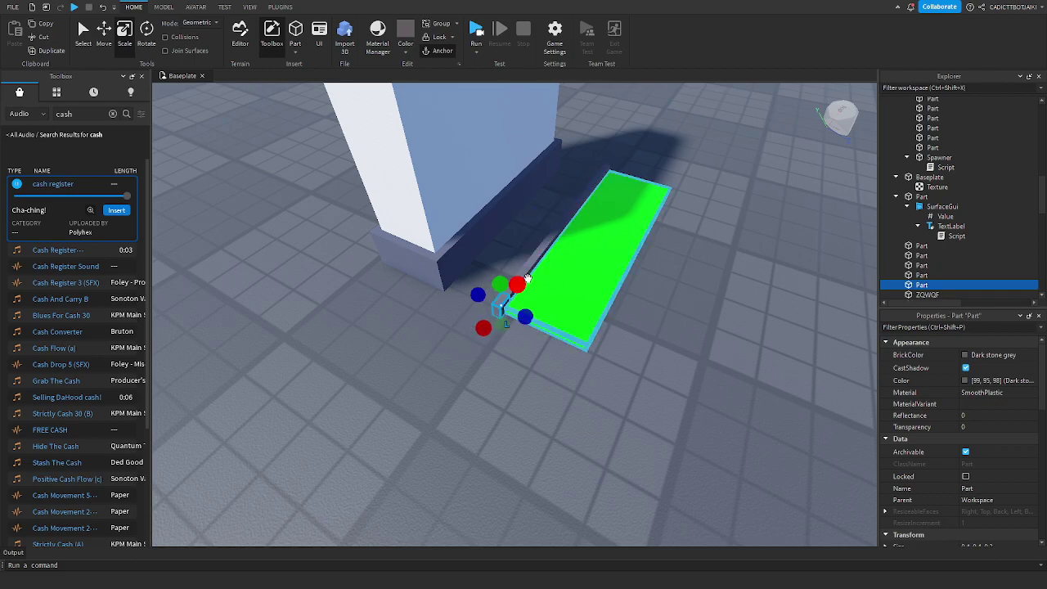
{"action": "left_click_drag", "start_coordinate": [528, 314], "coordinate": [590, 352]}
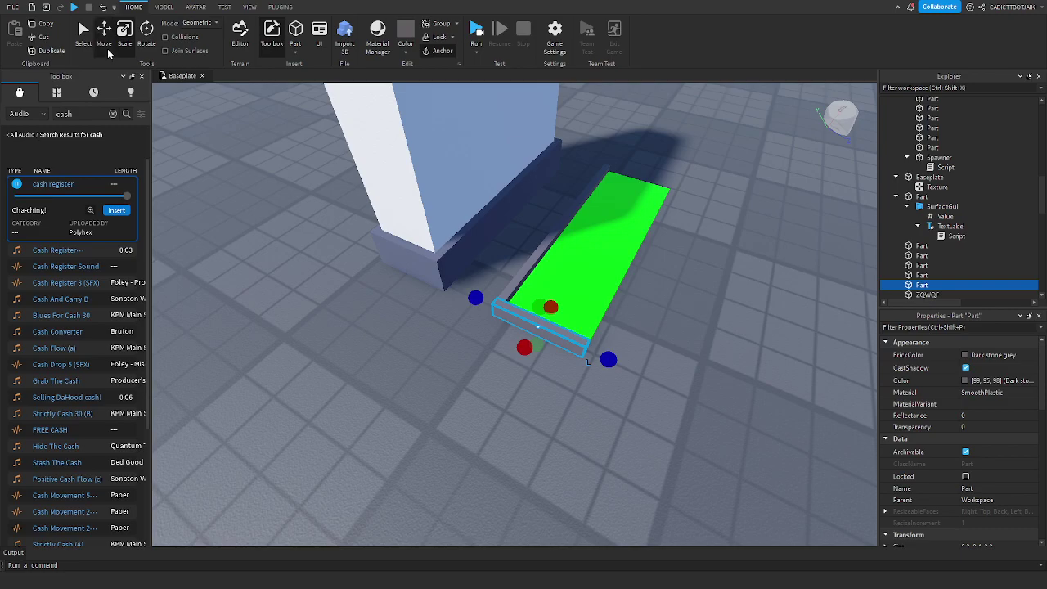
{"action": "left_click", "coordinate": [107, 52]}
{"action": "right_click_drag", "start_coordinate": [515, 281], "coordinate": [466, 280]}
{"action": "key", "text": "ctrl+d"}
{"action": "left_click_drag", "start_coordinate": [383, 313], "coordinate": [486, 339]}
{"action": "left_click", "coordinate": [678, 333]}
Step: Run the game to check the conveyor and the cash label on the panel, and stop the test
{"action": "scroll", "coordinate": [691, 342], "scroll_direction": "down", "scroll_amount": 5}
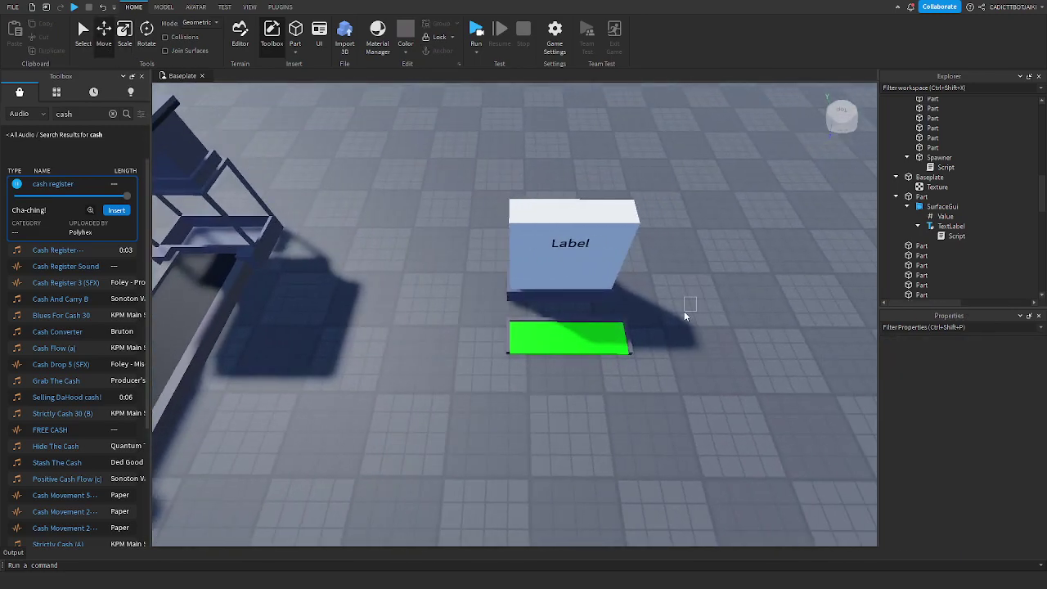
{"action": "scroll", "coordinate": [686, 309], "scroll_direction": "down", "scroll_amount": 10}
{"action": "right_click", "coordinate": [487, 338]}
{"action": "left_click", "coordinate": [549, 390]}
{"action": "left_click_drag", "start_coordinate": [654, 237], "coordinate": [482, 366]}
{"action": "left_click", "coordinate": [531, 179]}
{"action": "right_click_drag", "start_coordinate": [531, 179], "coordinate": [530, 176]}
{"action": "key", "text": "w"}
{"action": "key", "text": "s"}
{"action": "left_click", "coordinate": [478, 33]}
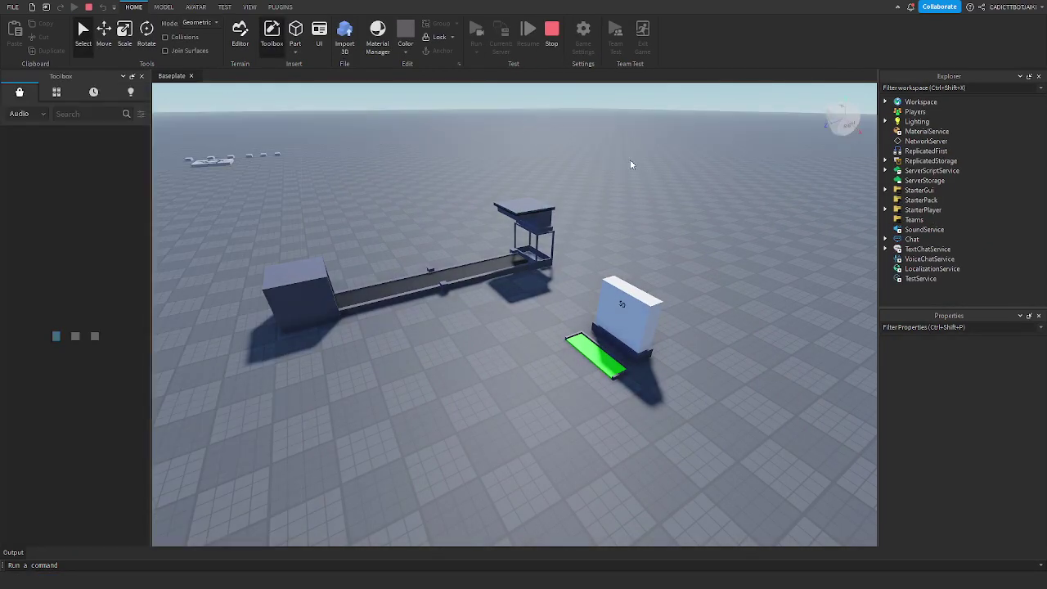
{"action": "left_click", "coordinate": [553, 45]}
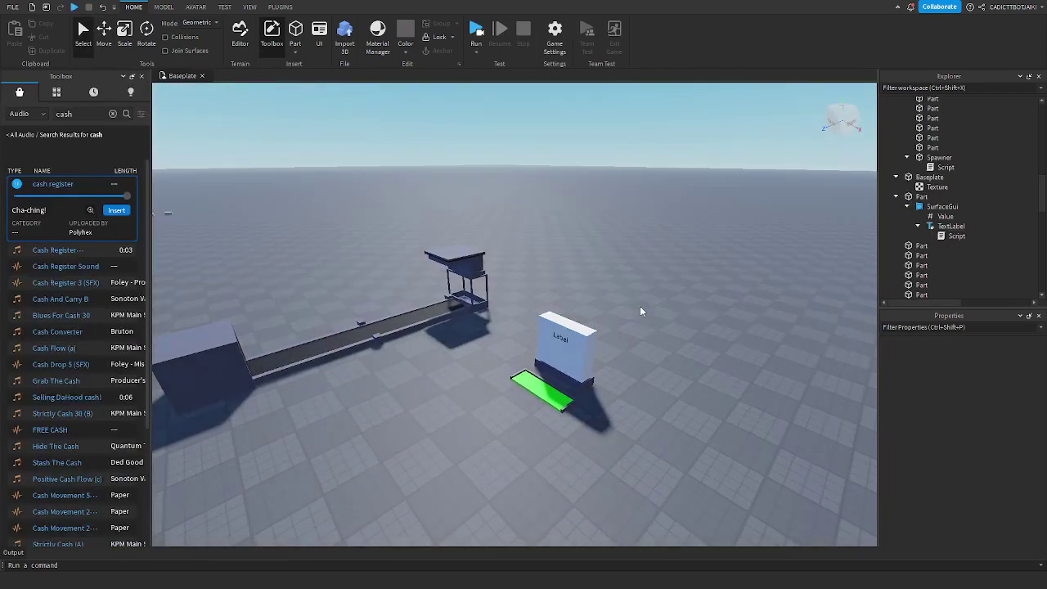
Step: Examine the object hierarchy for the TextLabel, its label part, the conveyor model, the Baseplate and the green pad
{"action": "left_click", "coordinate": [945, 226]}
{"action": "left_click", "coordinate": [922, 197]}
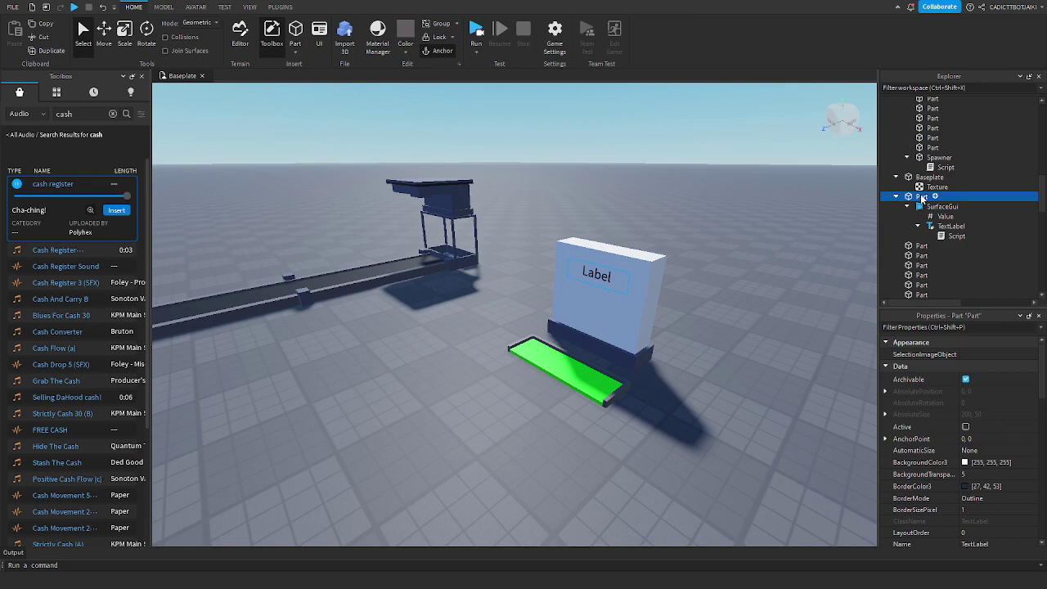
{"action": "scroll", "coordinate": [934, 193], "scroll_direction": "up", "scroll_amount": 5}
{"action": "scroll", "coordinate": [934, 193], "scroll_direction": "up", "scroll_amount": 5}
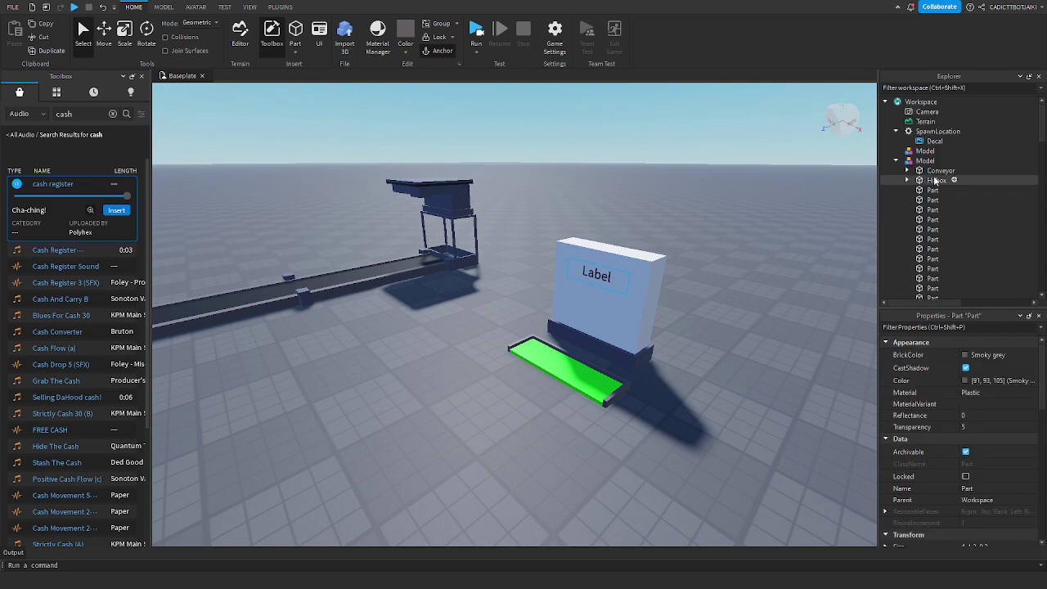
{"action": "scroll", "coordinate": [924, 176], "scroll_direction": "down", "scroll_amount": 5}
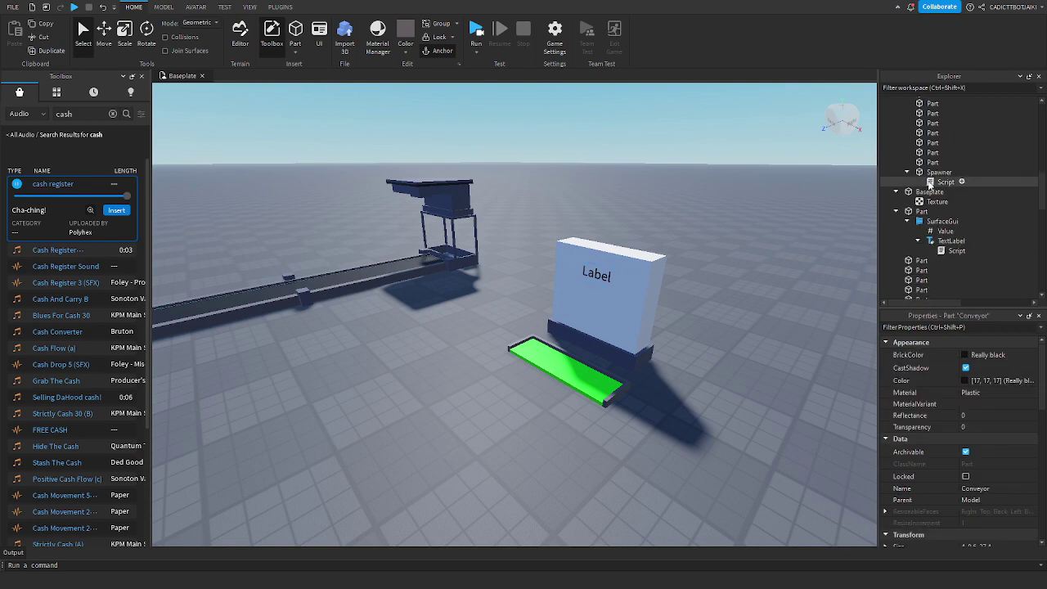
{"action": "left_click", "coordinate": [931, 192]}
{"action": "left_click", "coordinate": [934, 202]}
{"action": "left_click", "coordinate": [921, 212]}
{"action": "right_click_drag", "start_coordinate": [761, 233], "coordinate": [756, 271]}
{"action": "left_click", "coordinate": [756, 270]}
{"action": "key", "text": "a"}
{"action": "left_click", "coordinate": [591, 388]}
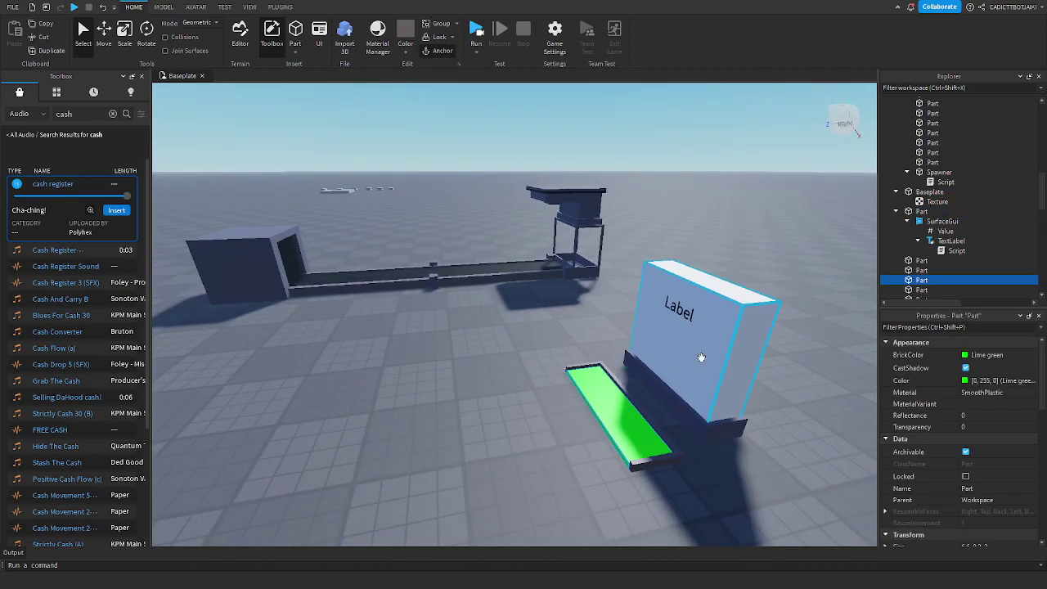
Step: Select the conveyor assembly, the display panel and the green pad together and group them into one model
{"action": "scroll", "coordinate": [949, 249], "scroll_direction": "down", "scroll_amount": 3}
{"action": "scroll", "coordinate": [701, 247], "scroll_direction": "down", "scroll_amount": 6}
{"action": "left_click_drag", "start_coordinate": [773, 222], "coordinate": [360, 421]}
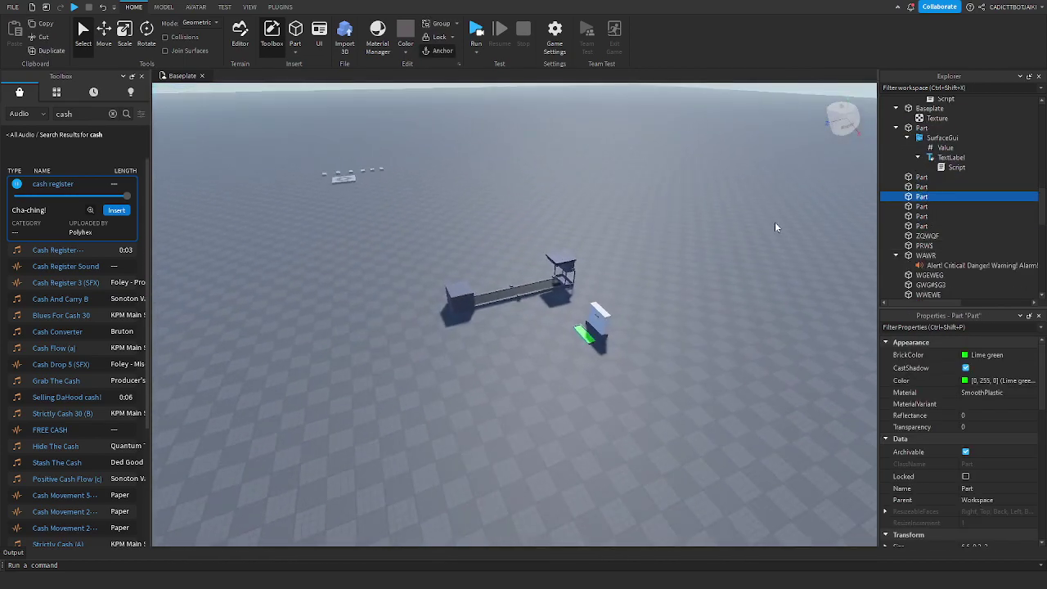
{"action": "key", "text": "ctrl+g"}
{"action": "key", "text": "w"}
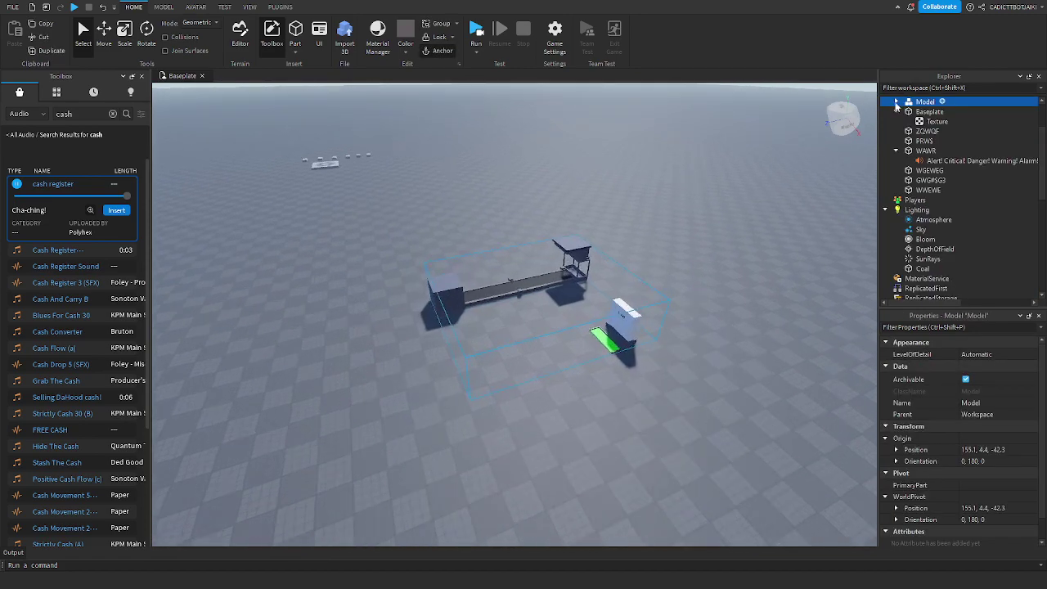
Step: Rename the nested conveyor model inside the new group as CN
{"action": "left_click", "coordinate": [895, 102]}
{"action": "left_click", "coordinate": [932, 111]}
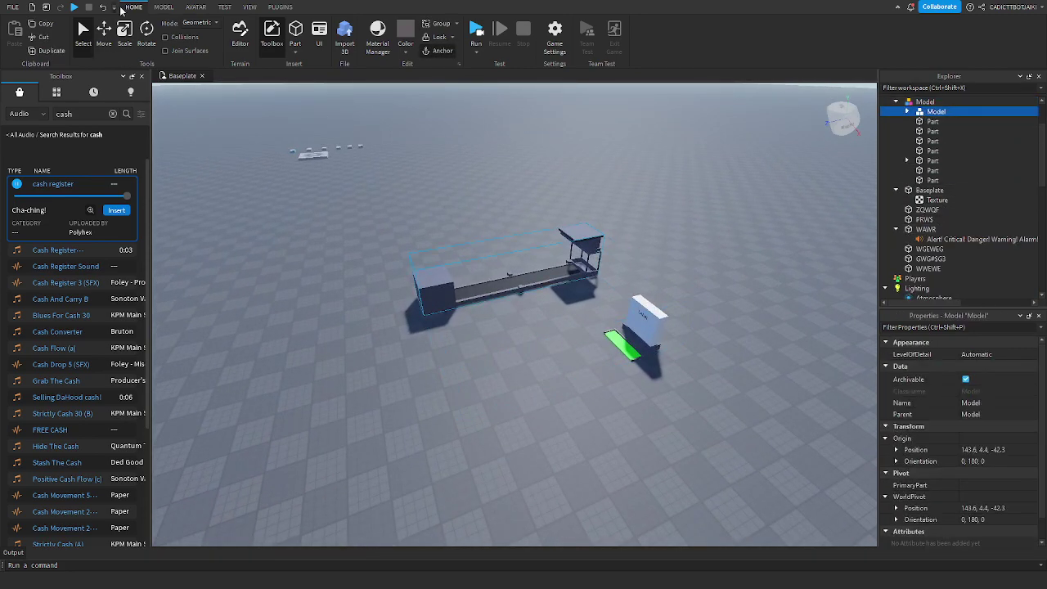
{"action": "left_click", "coordinate": [103, 8]}
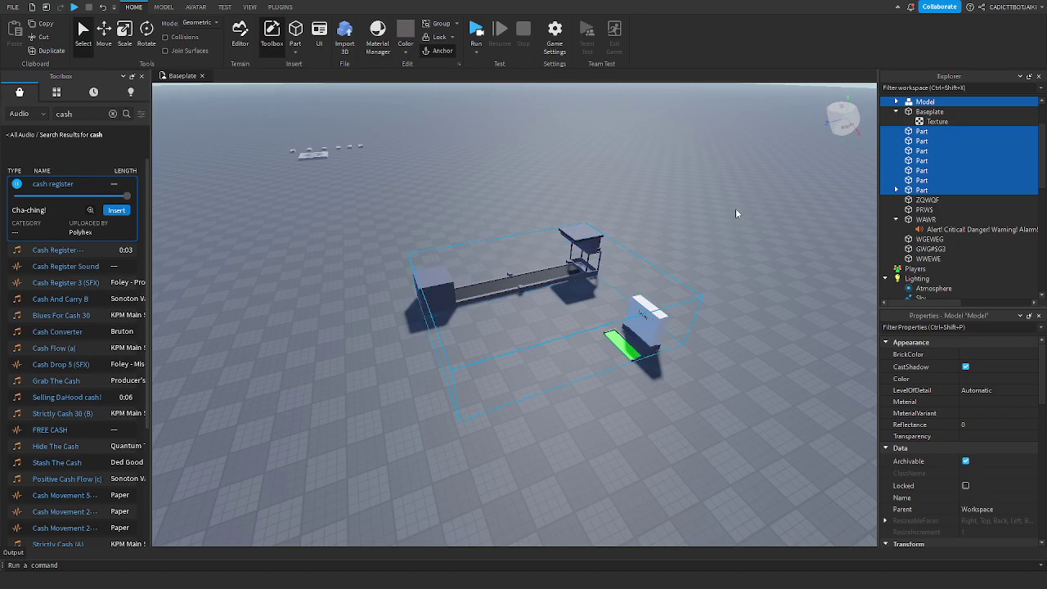
{"action": "key", "text": "ctrl+y"}
{"action": "left_click", "coordinate": [957, 327]}
{"action": "type", "text": "na"}
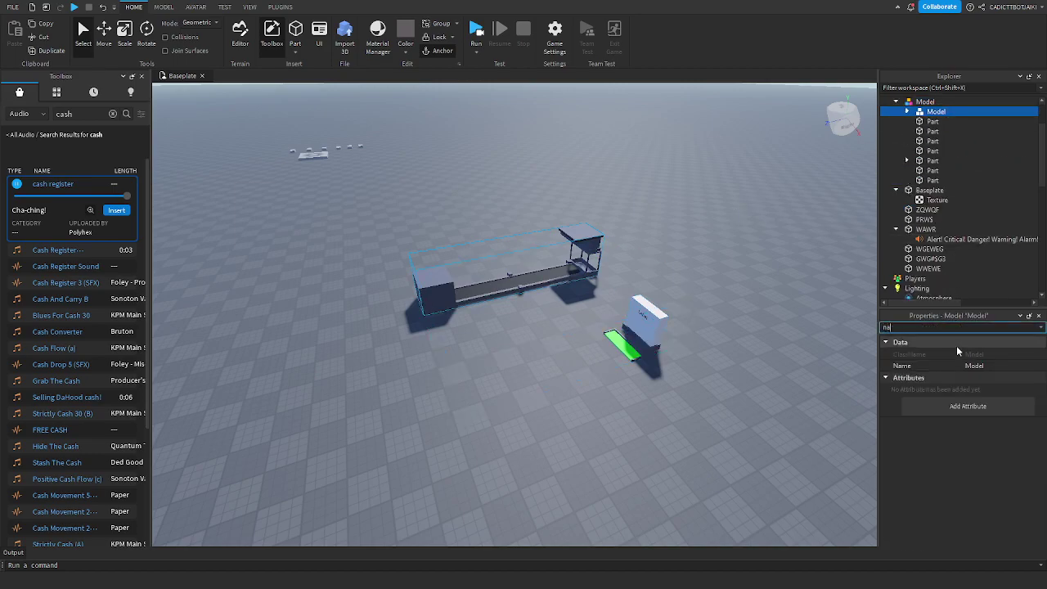
{"action": "left_click", "coordinate": [973, 365]}
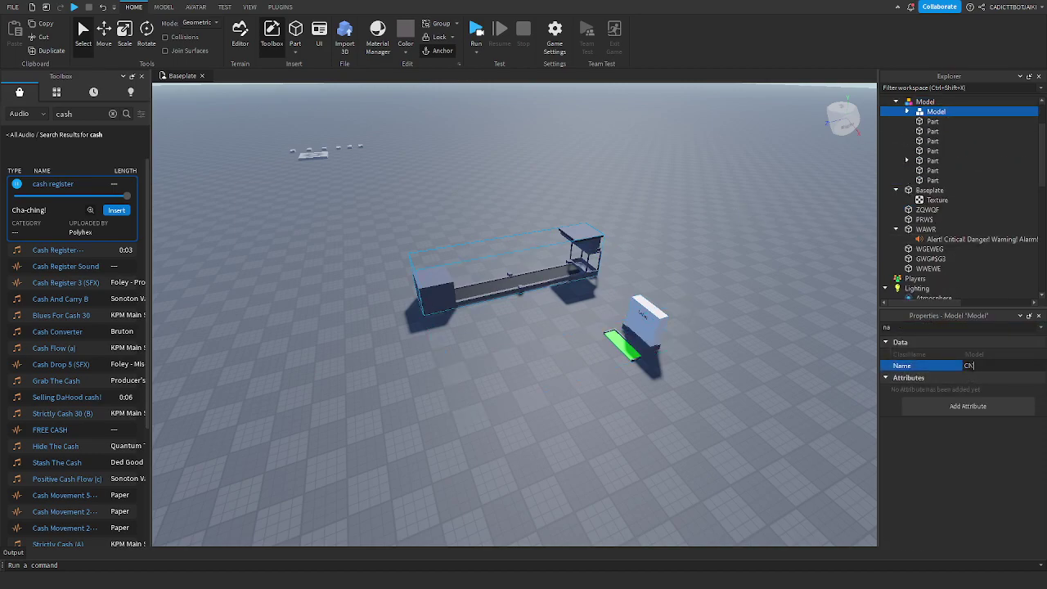
Step: Rename the transparent label part that holds the SurfaceGui as VA
{"action": "left_click", "coordinate": [932, 160]}
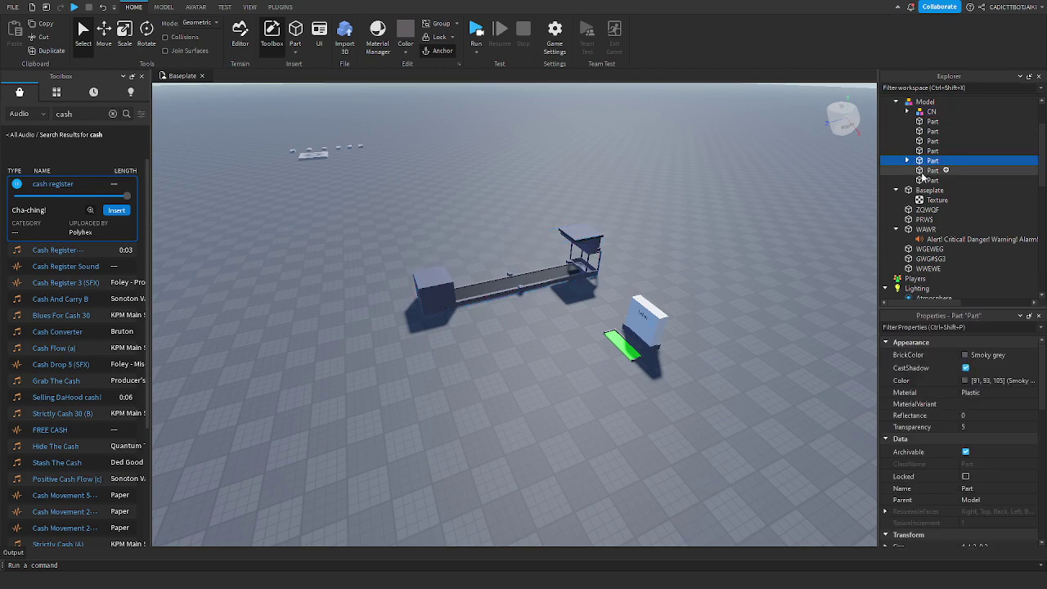
{"action": "key", "text": "f"}
{"action": "left_click", "coordinate": [973, 328]}
{"action": "type", "text": "na"}
{"action": "left_click", "coordinate": [983, 366]}
{"action": "type", "text": "VA"}
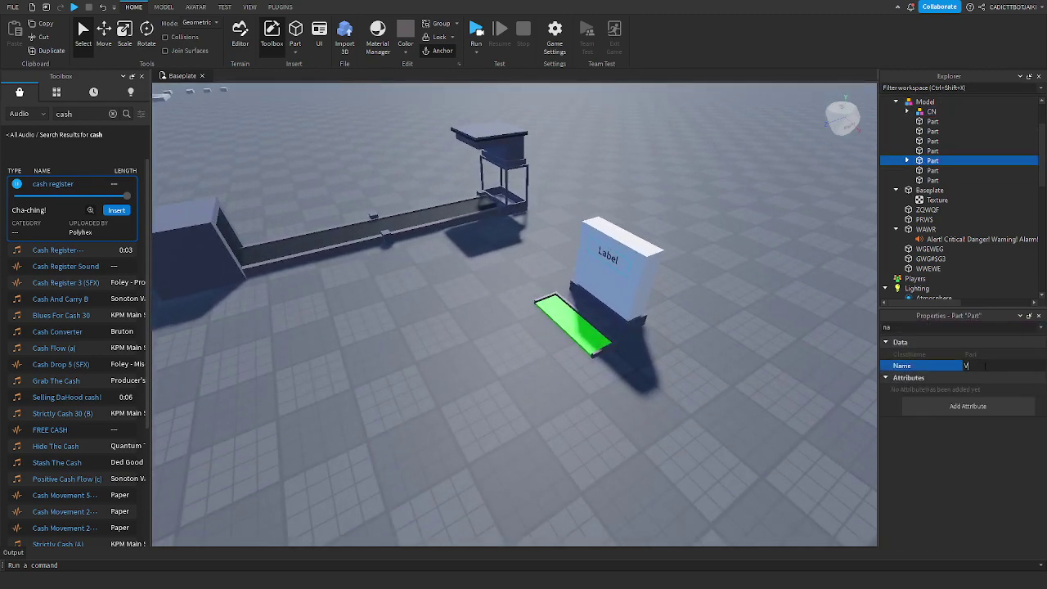
{"action": "key", "text": "Return"}
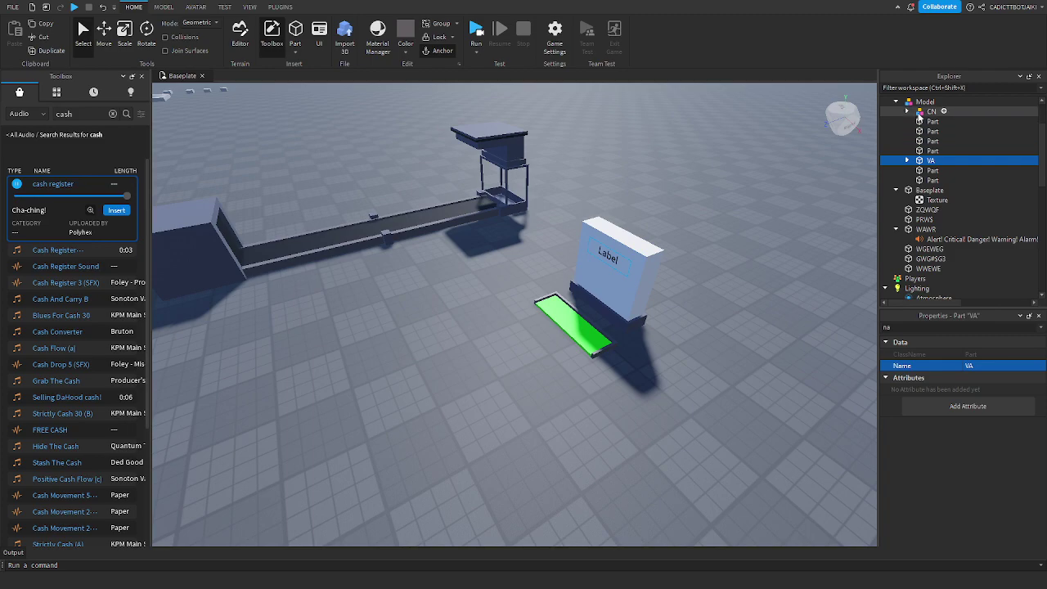
Step: Find the lime green pad among the grouped parts and rename it GIVER
{"action": "left_click", "coordinate": [930, 111]}
{"action": "left_click", "coordinate": [578, 324]}
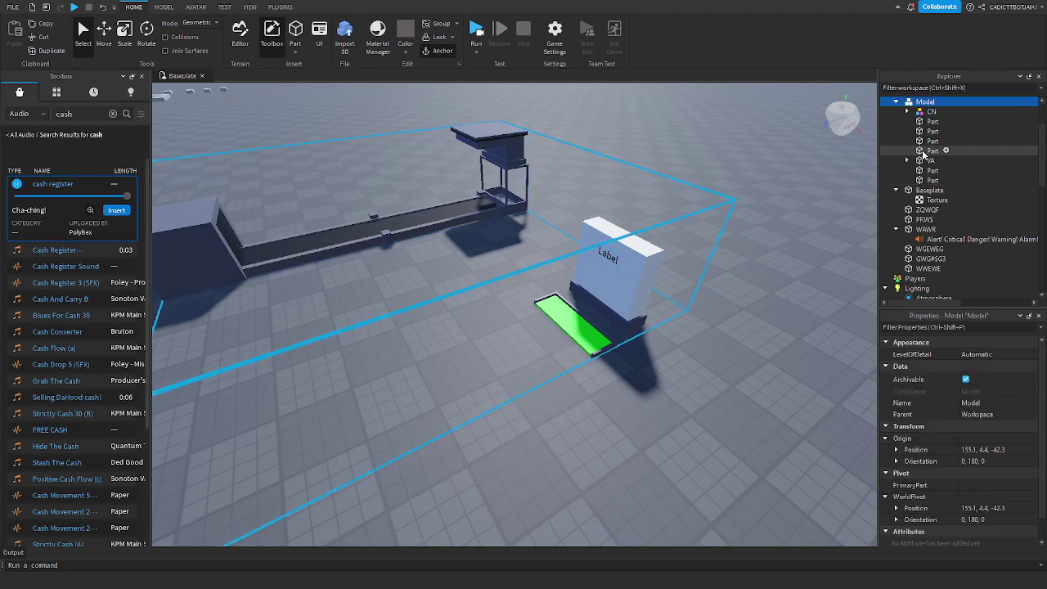
{"action": "left_click", "coordinate": [914, 161]}
{"action": "left_click", "coordinate": [907, 161]}
{"action": "left_click", "coordinate": [906, 160]}
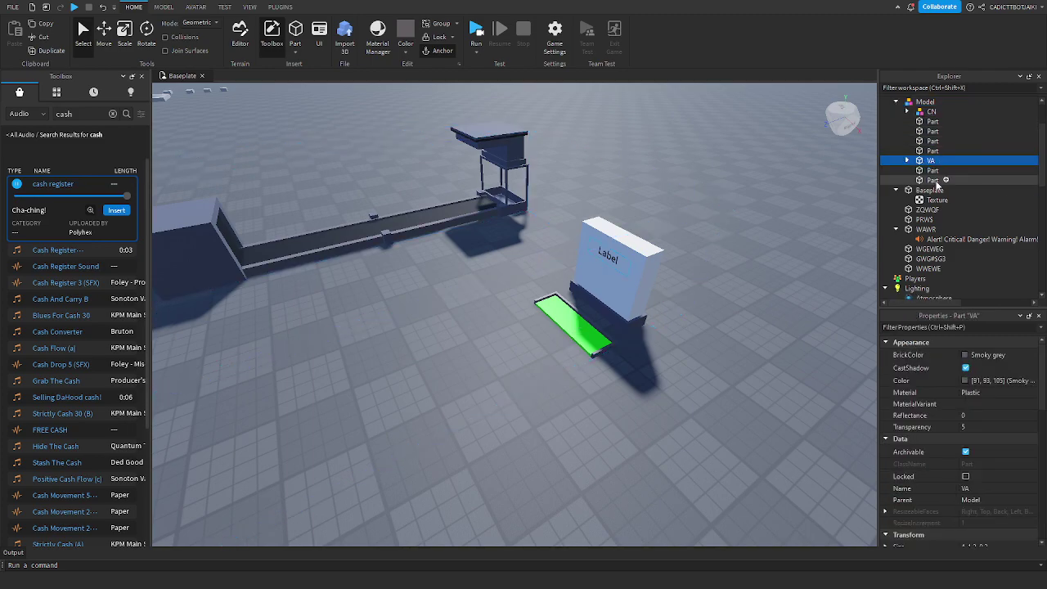
{"action": "left_click", "coordinate": [930, 180]}
{"action": "left_click", "coordinate": [933, 152]}
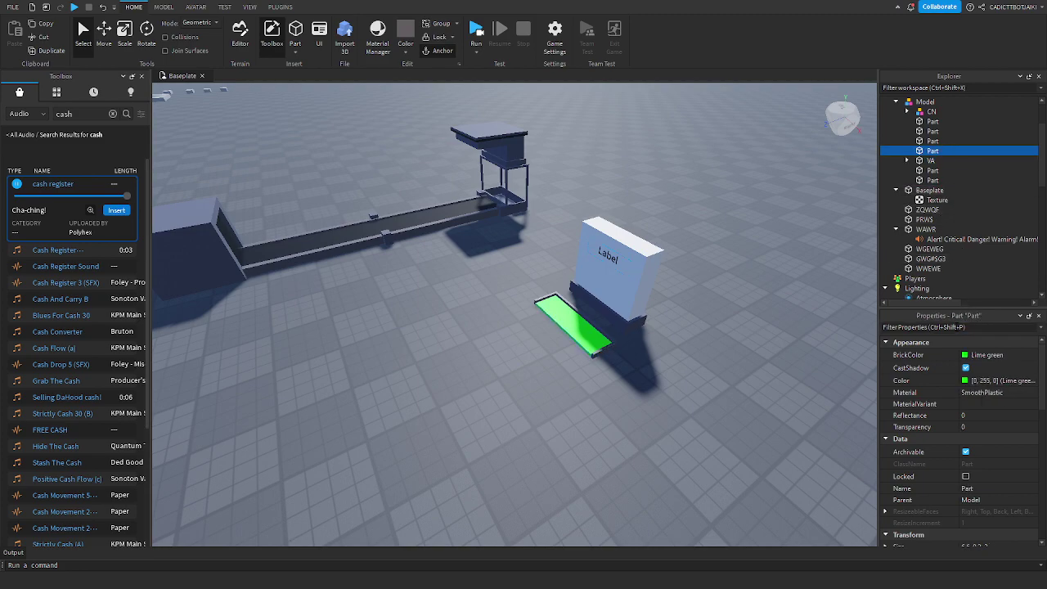
{"action": "left_click", "coordinate": [957, 326]}
{"action": "type", "text": "na"}
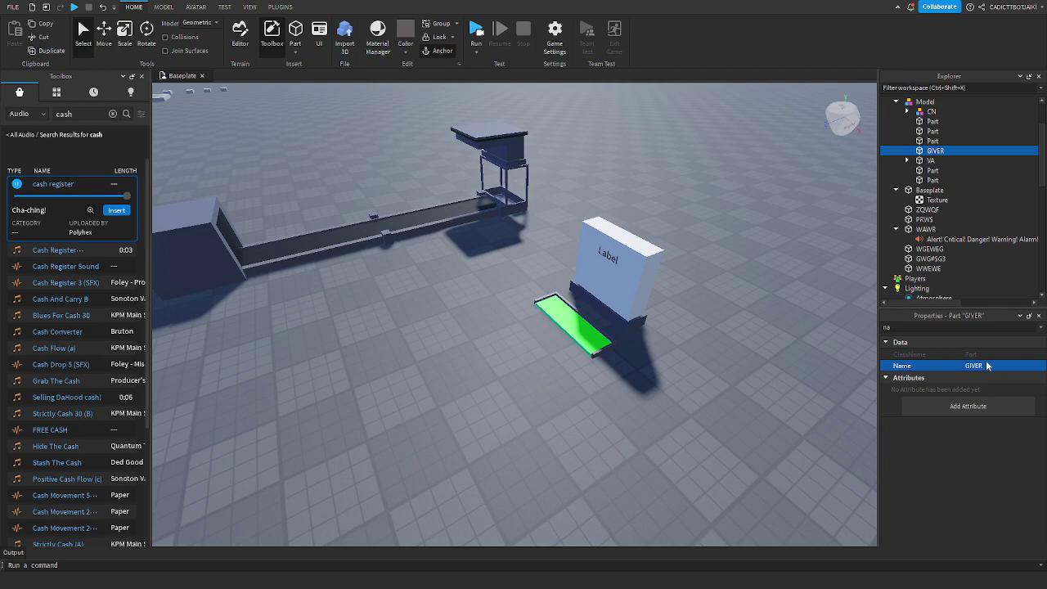
Step: Add a Script to the GIVER part and select all of its default code for replacement
{"action": "left_click", "coordinate": [951, 153]}
{"action": "type", "text": "sc"}
{"action": "left_click", "coordinate": [913, 182]}
{"action": "left_click", "coordinate": [288, 90]}
{"action": "key", "text": "ctrl+a"}
Step: Write a script.Parent.Touched:Connect(function(player) handler closed with end) and open an empty line in its body
{"action": "type", "text": "script.Parent"}
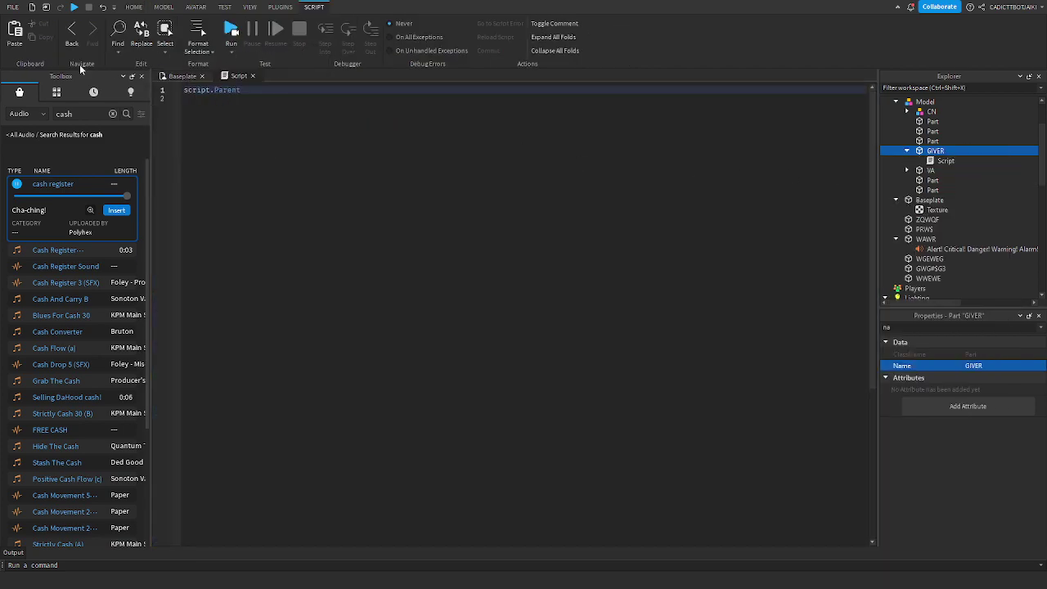
{"action": "type", "text": ".Touched:co"}
{"action": "key", "text": "Tab"}
{"action": "type", "text": "(function(player"}
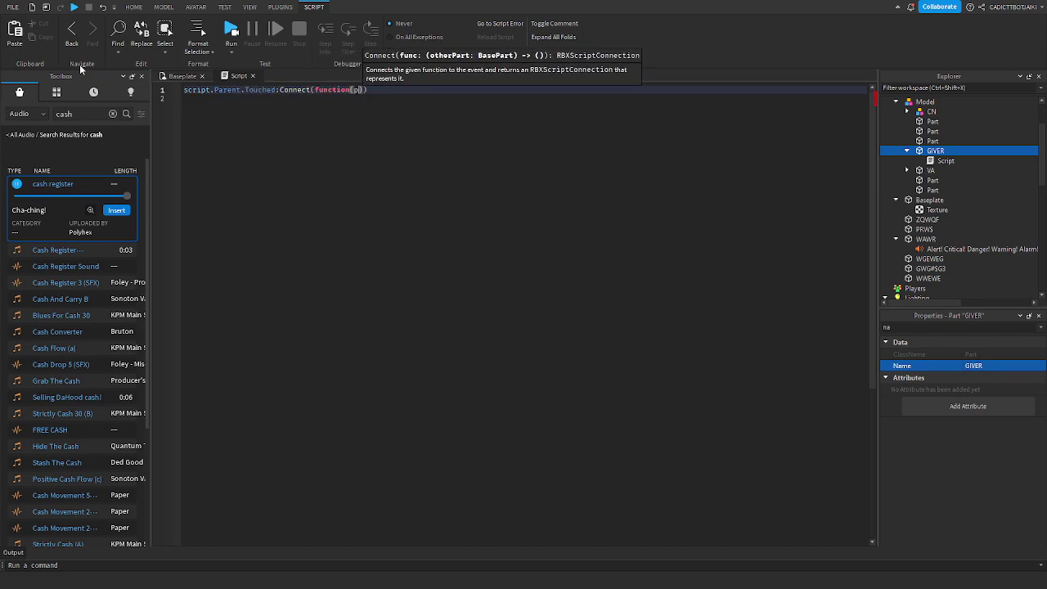
{"action": "left_click", "coordinate": [384, 90]}
{"action": "key", "text": "Return"}
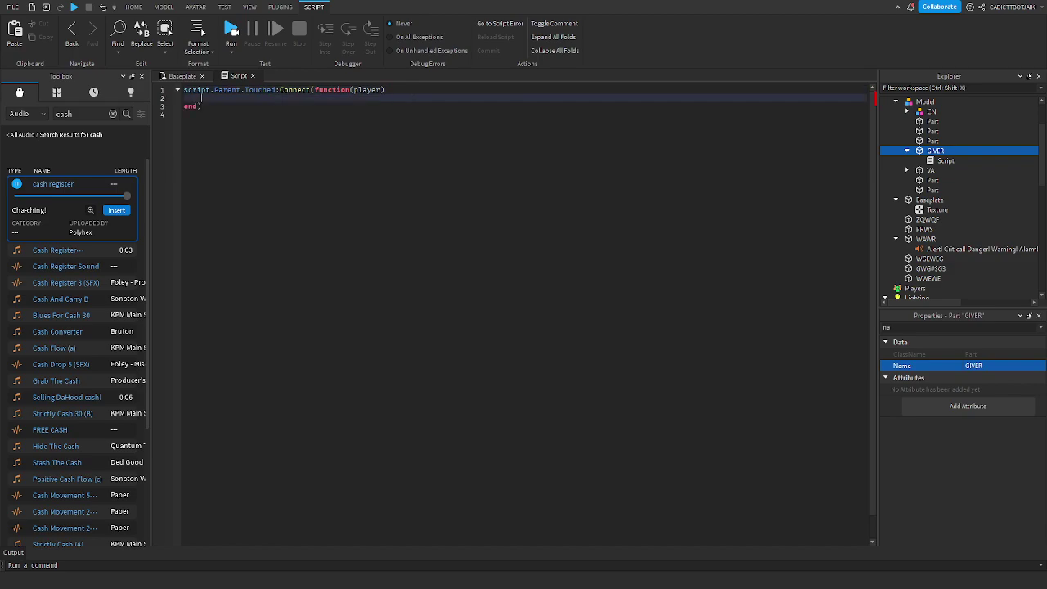
Step: Try replacing the Touched handler's player parameter with hit
{"action": "left_click", "coordinate": [380, 90]}
{"action": "key", "text": "BackSpace"}
{"action": "key", "text": "BackSpace"}
{"action": "key", "text": "BackSpace"}
{"action": "key", "text": "BackSpace"}
{"action": "key", "text": "BackSpace"}
{"action": "key", "text": "BackSpace"}
{"action": "left_click", "coordinate": [369, 99]}
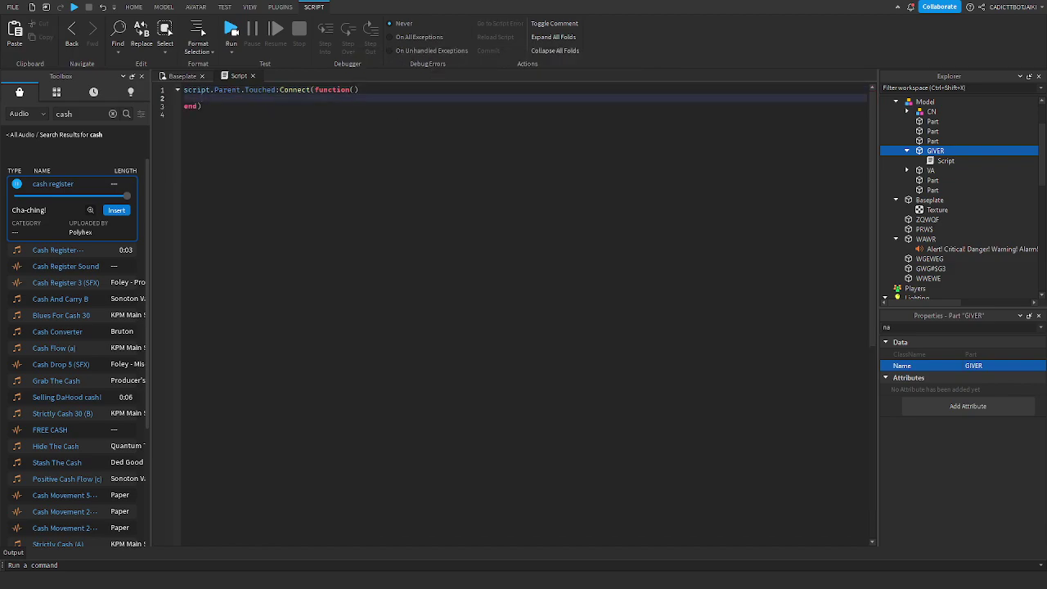
{"action": "left_click", "coordinate": [351, 90]}
{"action": "type", "text": "hit"}
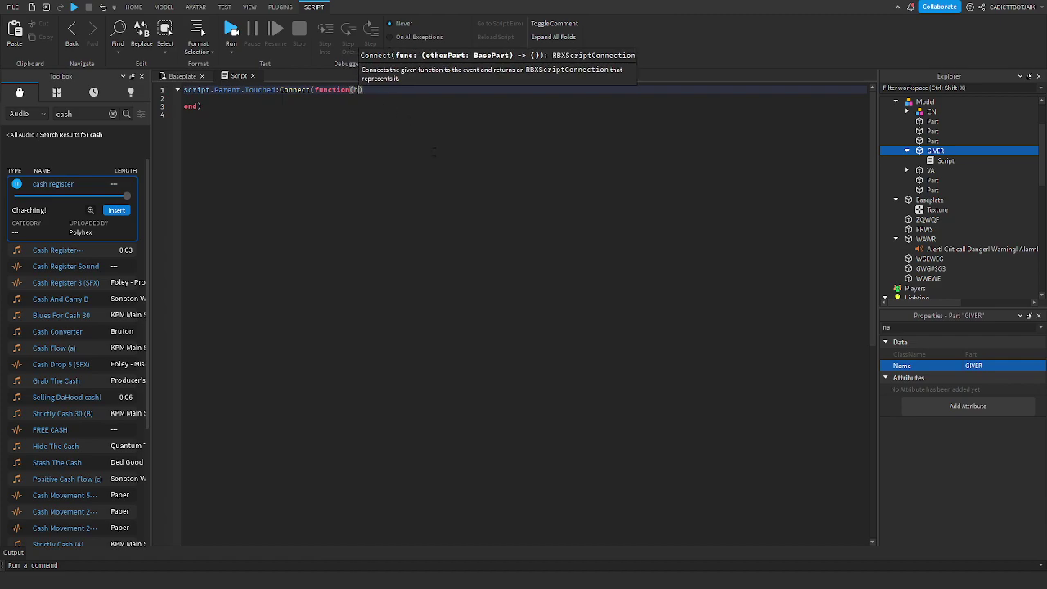
{"action": "key", "text": "BackSpace"}
{"action": "key", "text": "BackSpace"}
{"action": "key", "text": "BackSpace"}
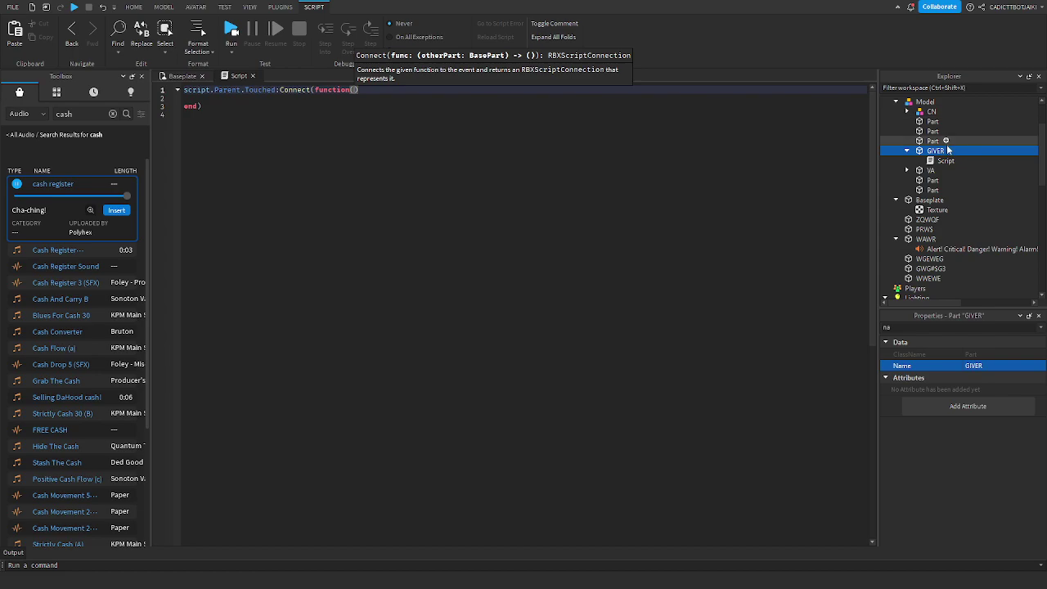
Step: Add a ClickDetector to the GIVER part and move the part's Script inside it
{"action": "left_click", "coordinate": [195, 76]}
{"action": "key", "text": "w"}
{"action": "key", "text": "a"}
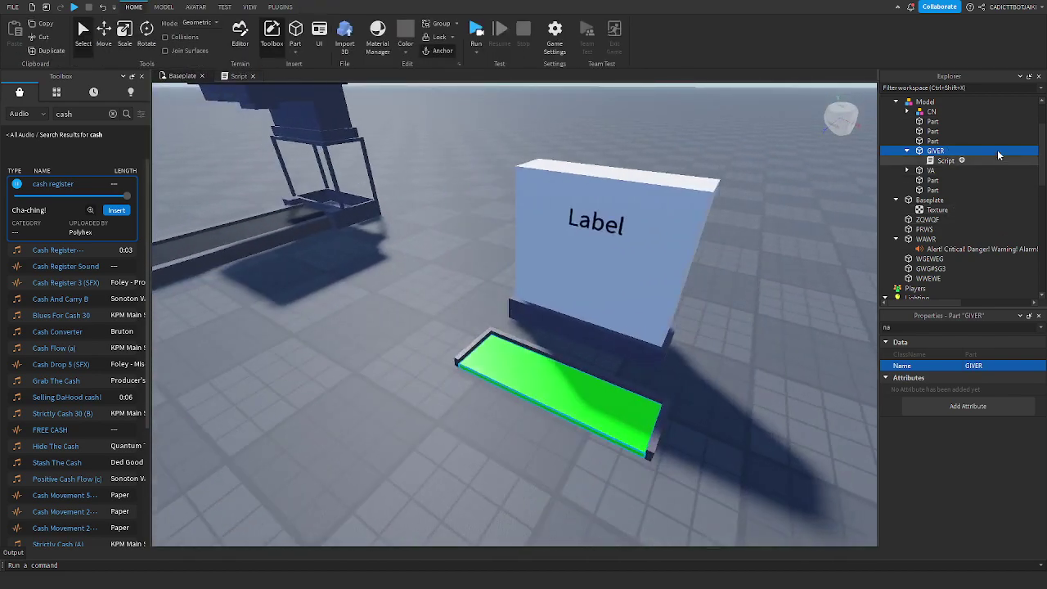
{"action": "left_click", "coordinate": [934, 159]}
{"action": "left_click", "coordinate": [930, 153]}
{"action": "right_click_drag", "start_coordinate": [776, 188], "coordinate": [772, 185]}
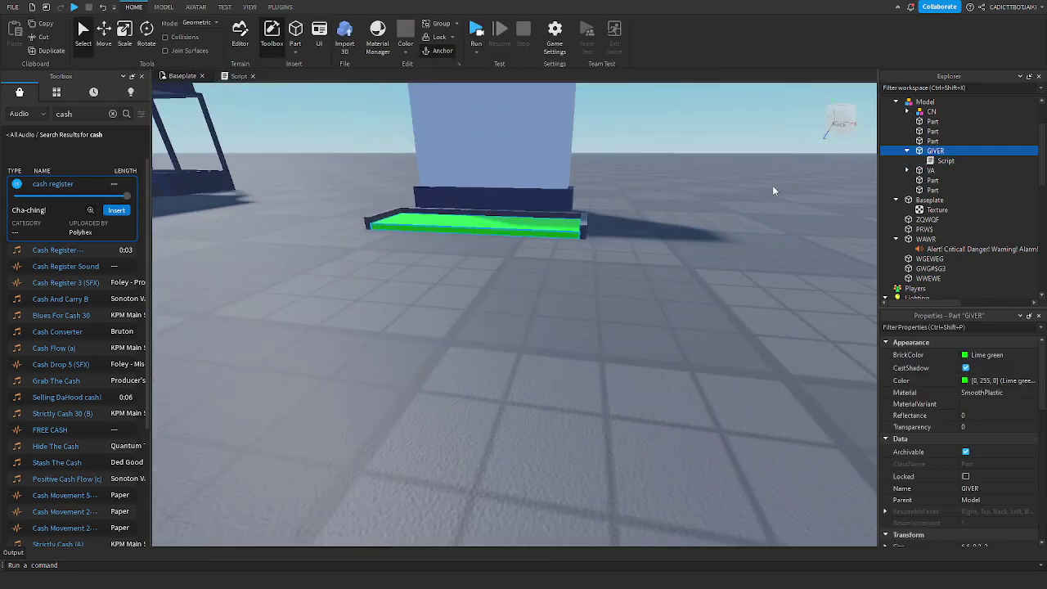
{"action": "left_click", "coordinate": [129, 43]}
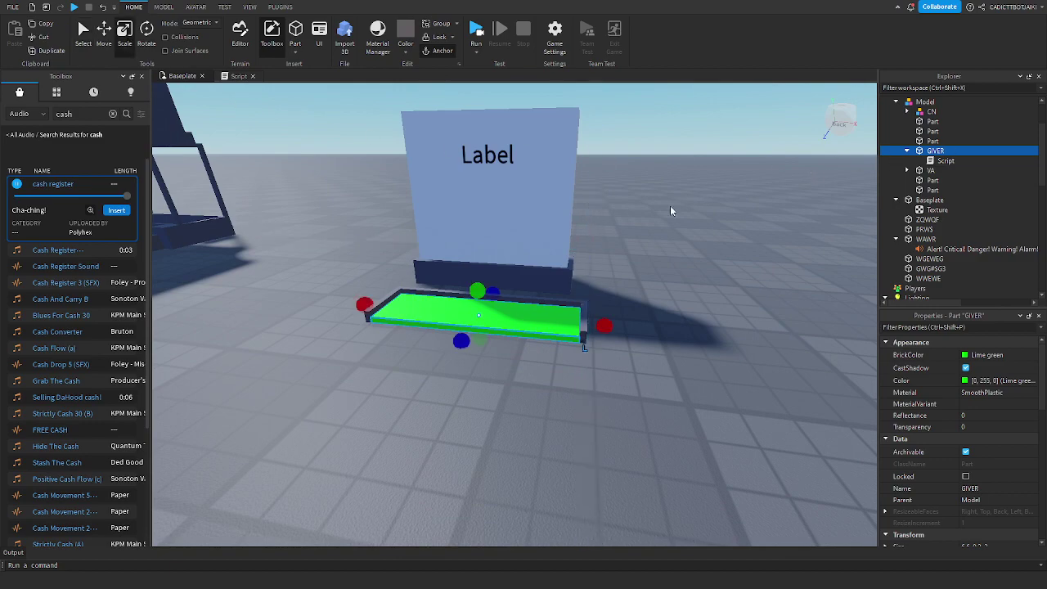
{"action": "left_click", "coordinate": [951, 149]}
{"action": "left_click", "coordinate": [919, 184]}
{"action": "left_click_drag", "start_coordinate": [932, 170], "coordinate": [953, 161]}
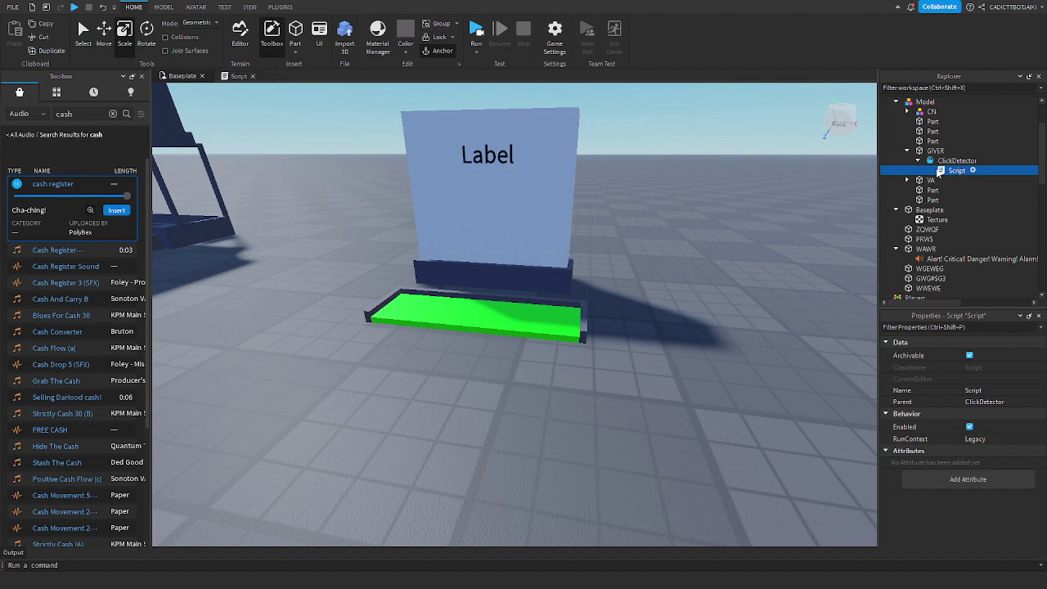
Step: Change the script's event from Touched to MouseClick and give its function the parameter player
{"action": "left_click", "coordinate": [237, 75]}
{"action": "type", "text": "MouseClick"}
{"action": "type", "text": "player"}
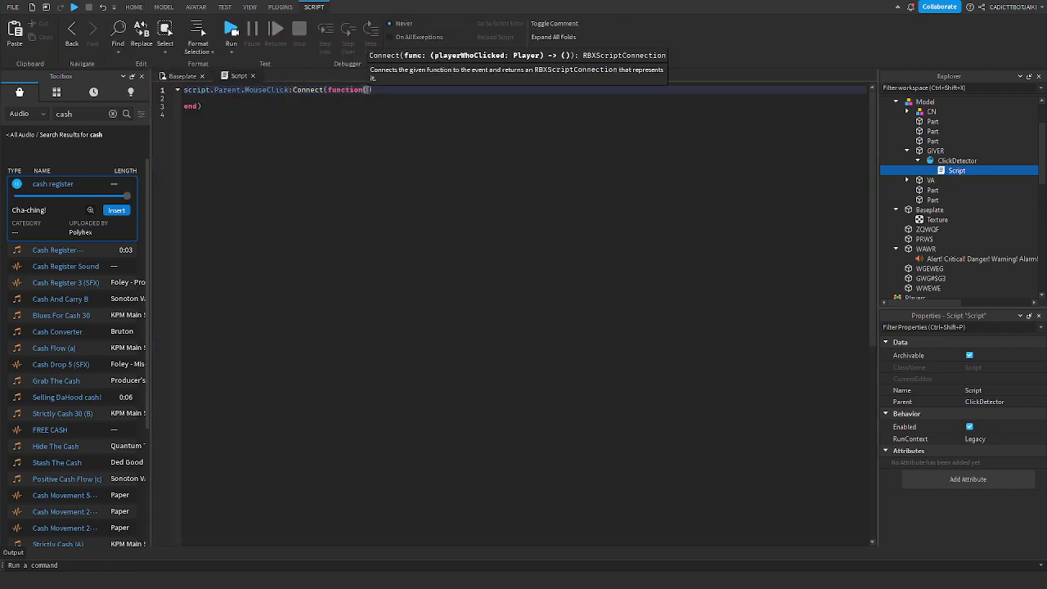
{"action": "key", "text": "Down"}
Step: Add the condition if script.Parent.Parent.Parent.VA.SurfaceGui.Value.Value >= 0 then inside the MouseClick handler
{"action": "type", "text": "script"}
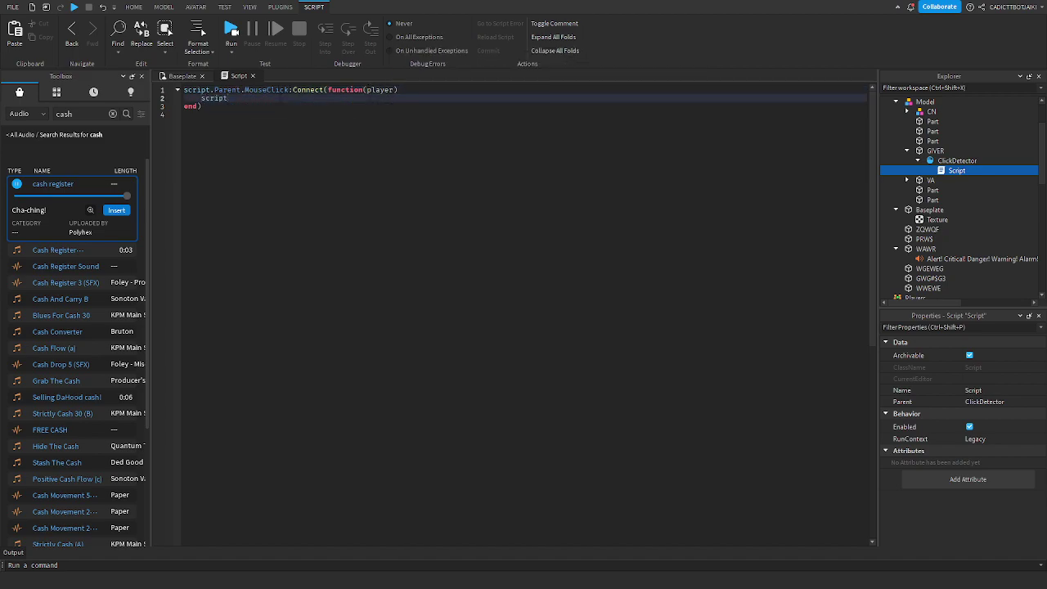
{"action": "type", "text": "if script.parent.Pa"}
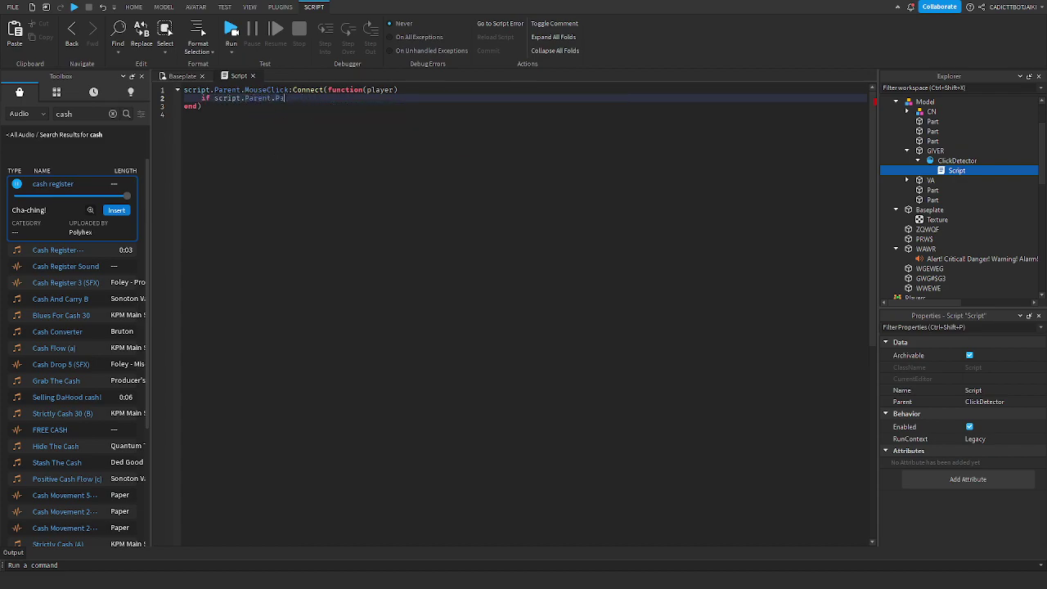
{"action": "type", "text": "rent.vaParent.Parent.VA.SurfaceGui.Value.Value >"}
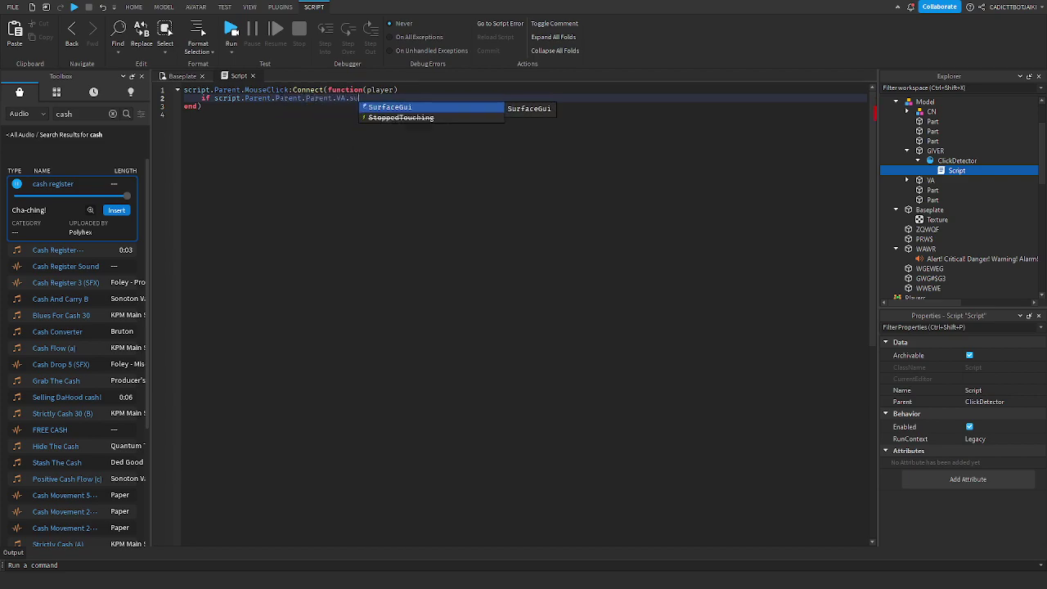
{"action": "type", "text": "= 0 then"}
{"action": "key", "text": "Return"}
Step: Write player.leaderstats.Cash.Value >= script.Parent.Parent.Parent.VA.SurfaceGui.Value.Value as the body of the if block
{"action": "type", "text": "sclayer.lead"}
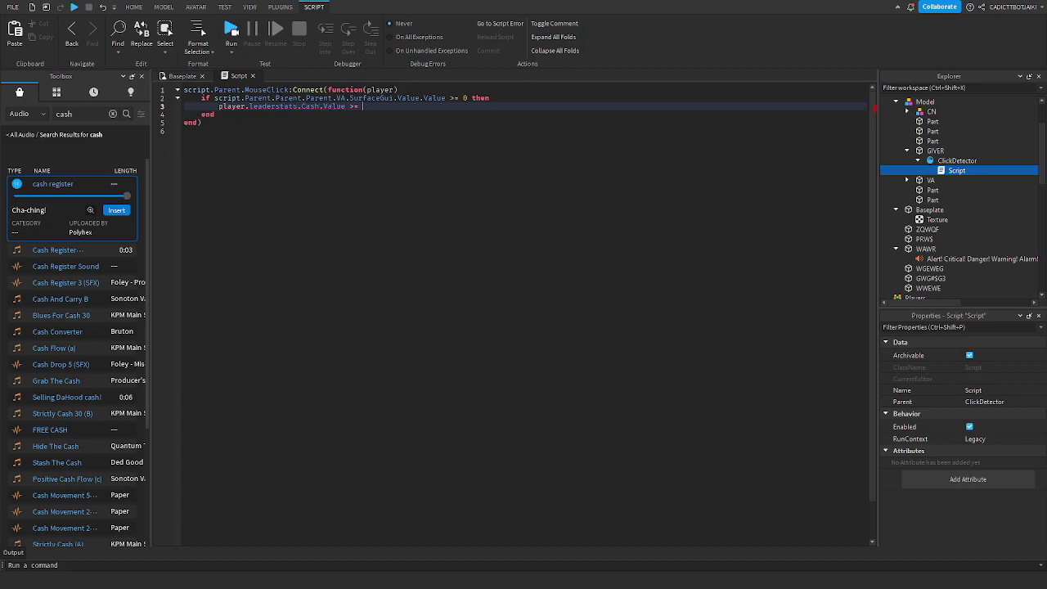
{"action": "type", "text": "script.Parent.pa"}
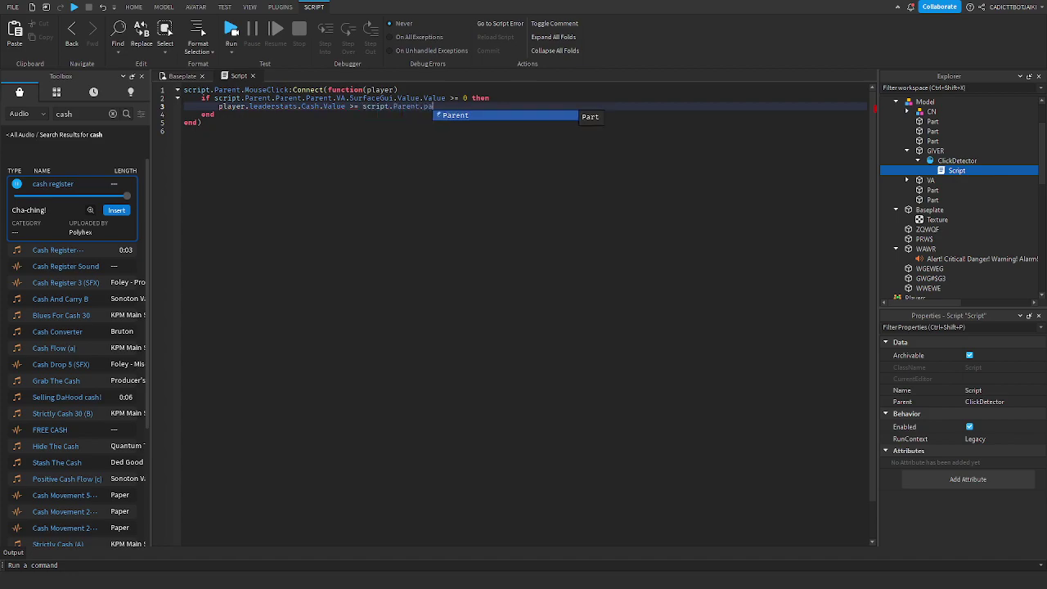
{"action": "type", "text": "rent.Parent.VA."}
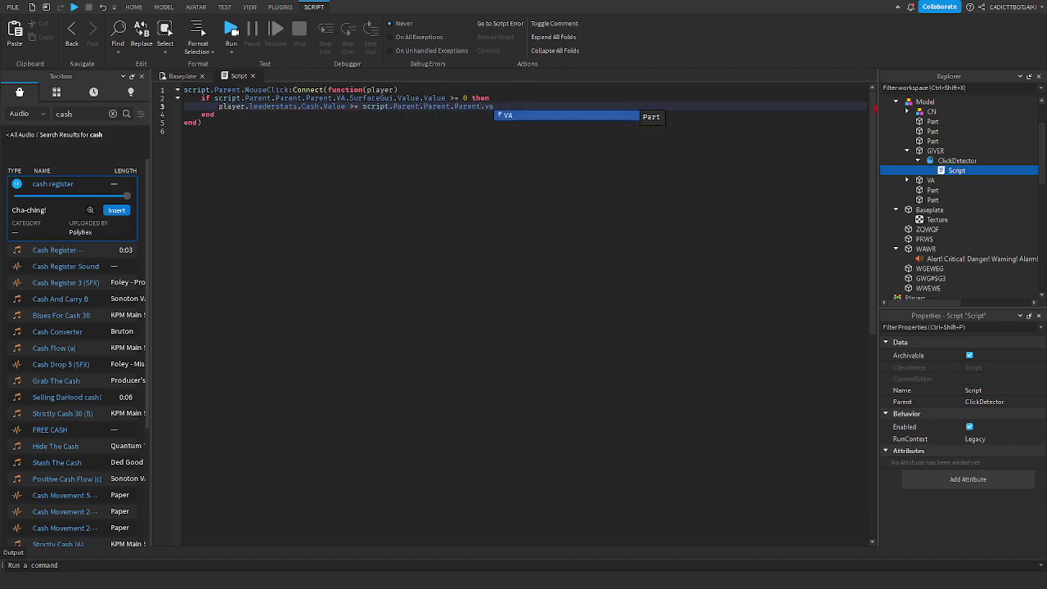
{"action": "type", "text": "SurfaceGui.Value.Value"}
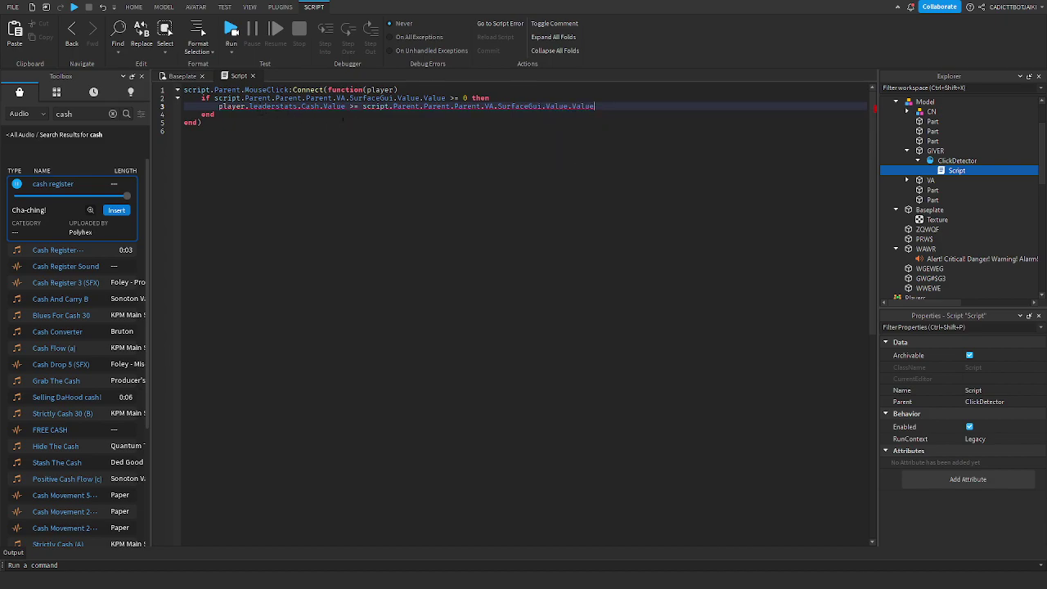
Step: Change the operator in the leaderstats cash line to += and close the script
{"action": "mouse_move", "coordinate": [353, 108]}
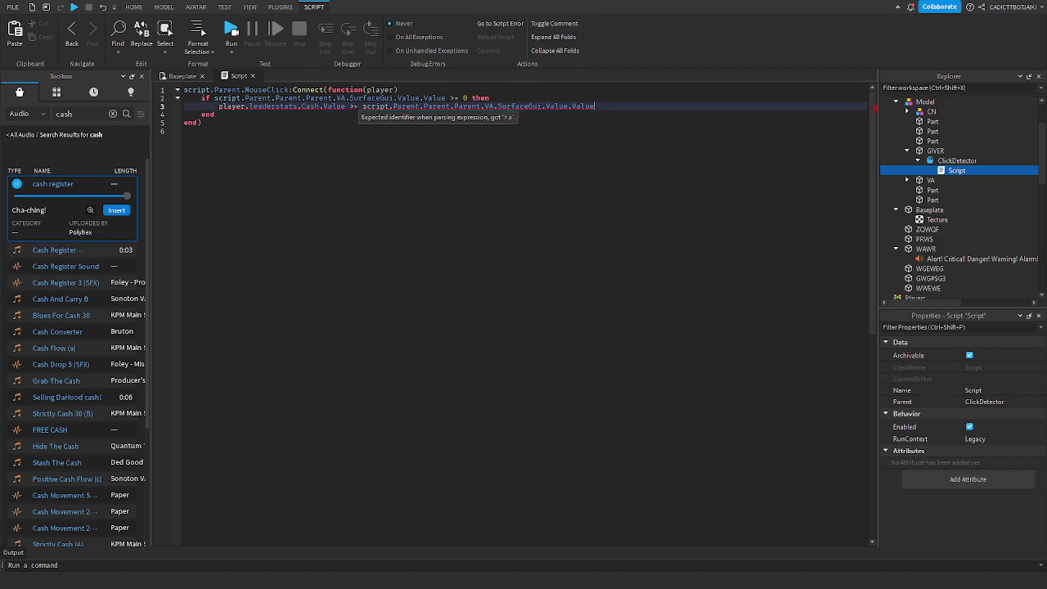
{"action": "left_click", "coordinate": [354, 107]}
{"action": "key", "text": "BackSpace"}
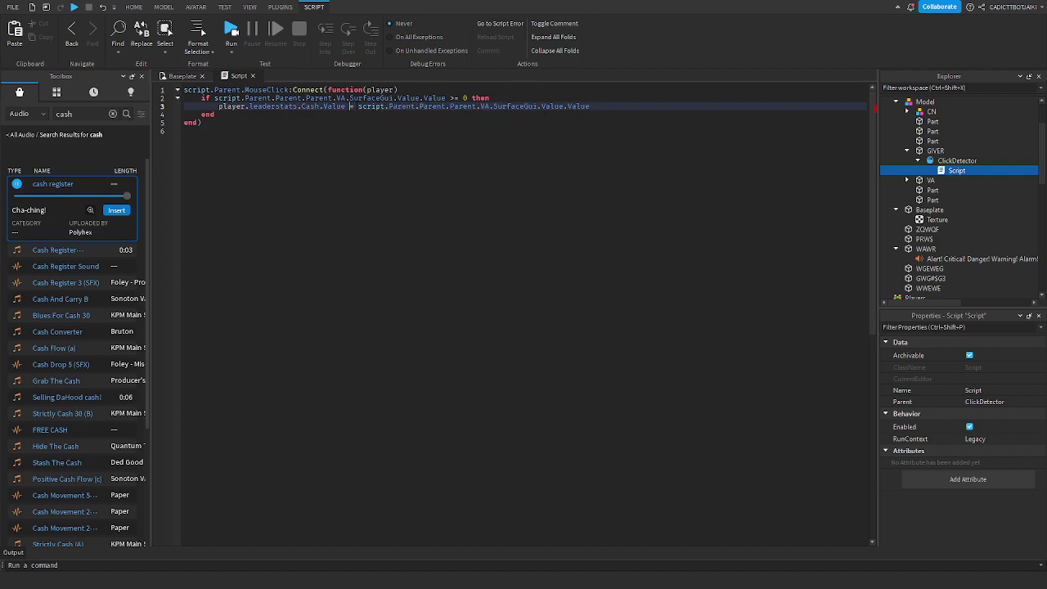
{"action": "type", "text": "+"}
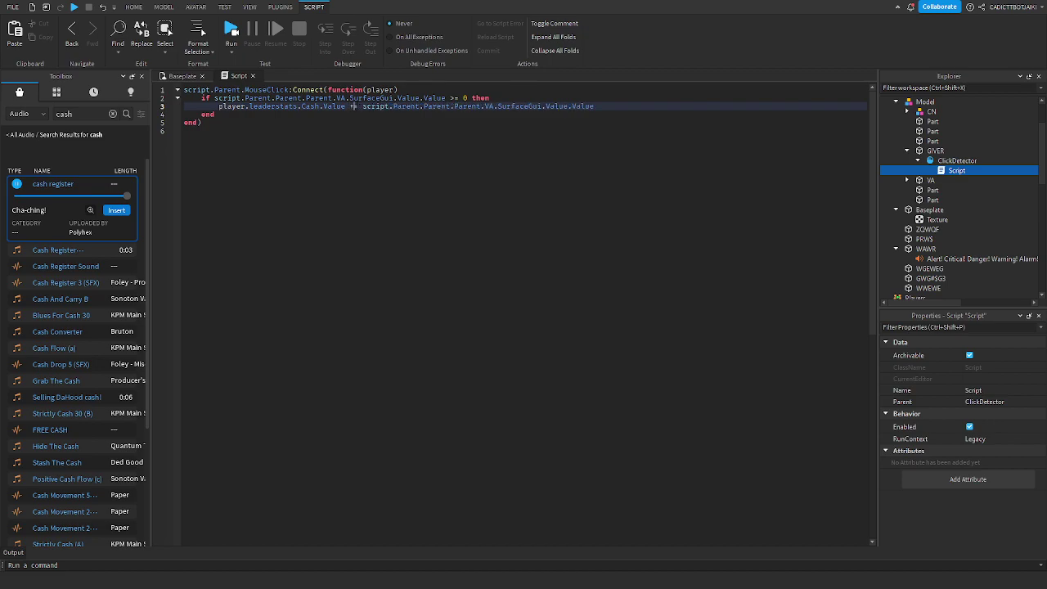
{"action": "left_click", "coordinate": [185, 131]}
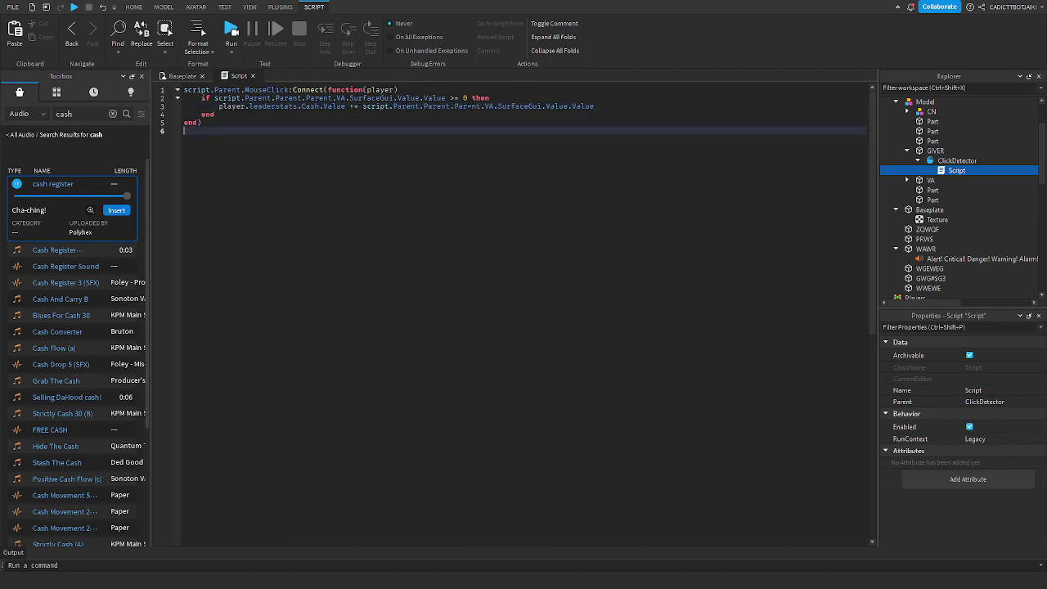
{"action": "left_click", "coordinate": [253, 75]}
Step: Search the Toolbox models for leaderstats and insert the Money leaderstats model
{"action": "scroll", "coordinate": [545, 269], "scroll_direction": "down", "scroll_amount": 10}
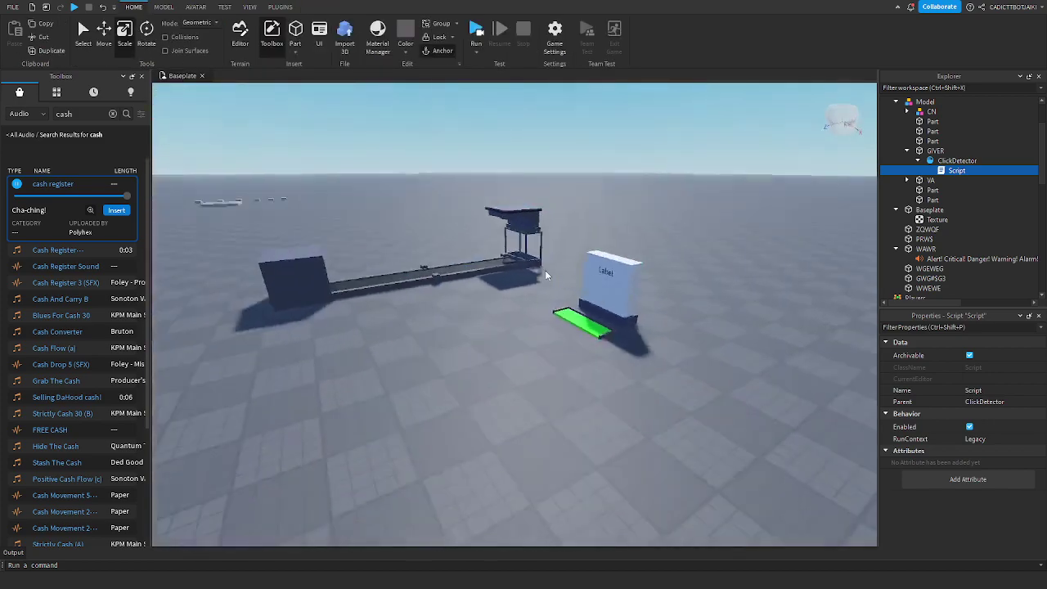
{"action": "left_click", "coordinate": [564, 301]}
{"action": "left_click", "coordinate": [632, 339]}
{"action": "key", "text": "a"}
{"action": "key", "text": "w"}
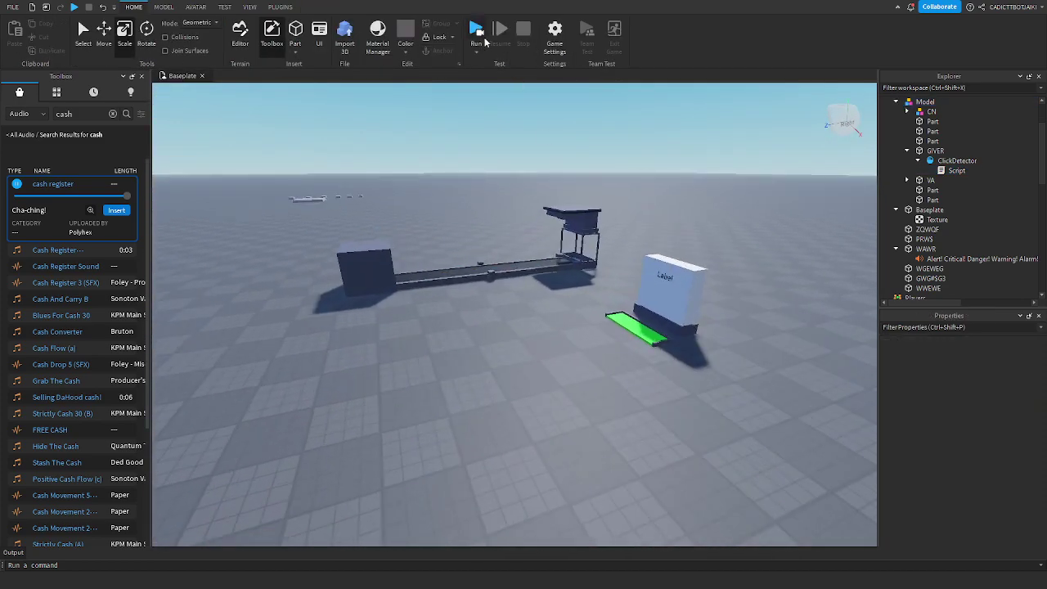
{"action": "left_click", "coordinate": [27, 113]}
{"action": "left_click", "coordinate": [26, 128]}
{"action": "left_click", "coordinate": [112, 113]}
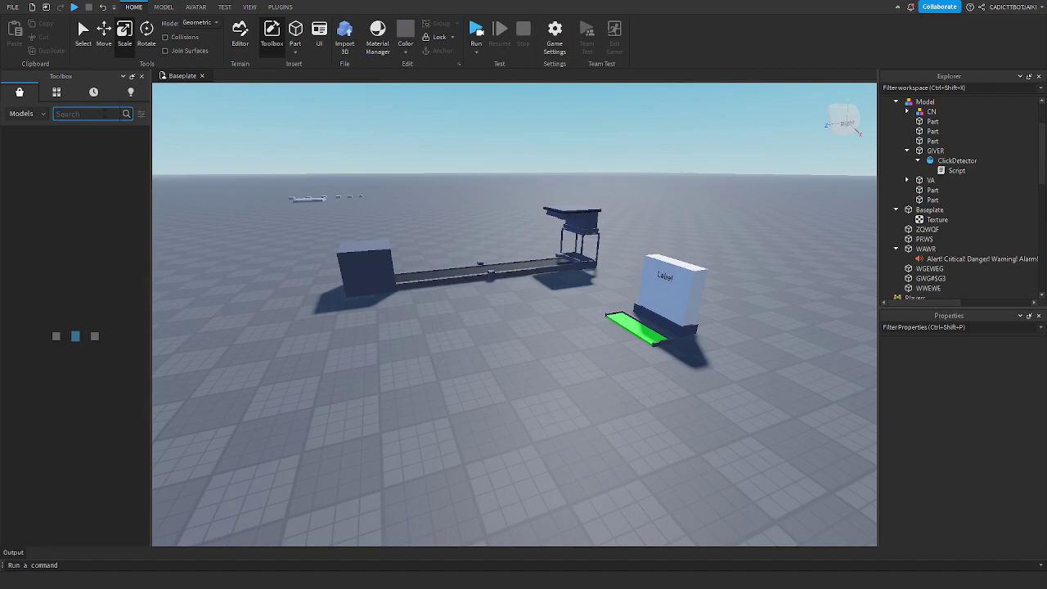
{"action": "type", "text": "leaderstas"}
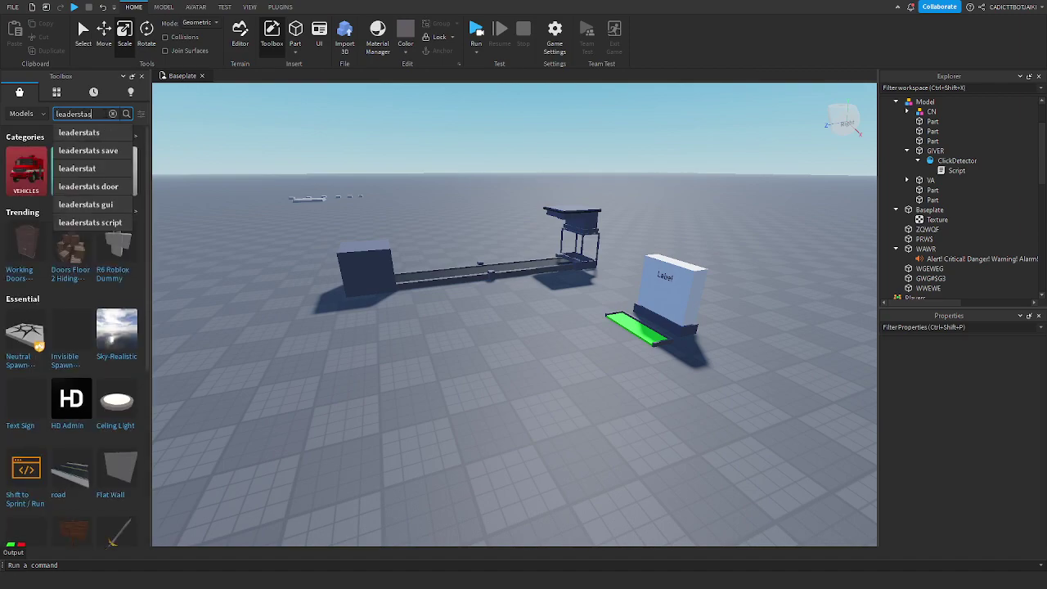
{"action": "left_click", "coordinate": [79, 132]}
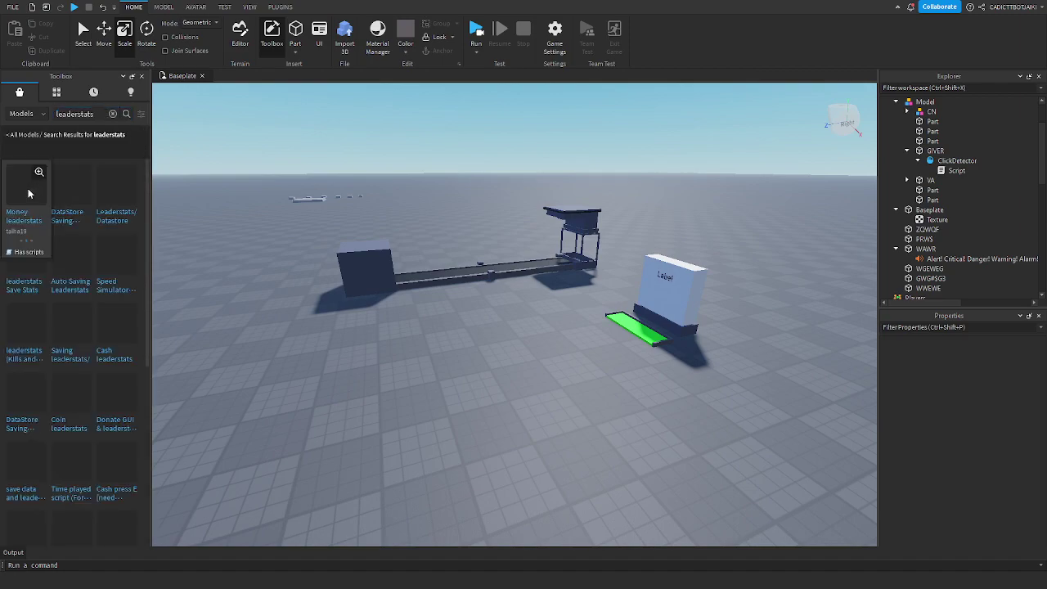
{"action": "left_click", "coordinate": [28, 188]}
Step: Move the leaderstats script into ServerScriptService, set its starting cash.Value to 0, and close it
{"action": "left_click_drag", "start_coordinate": [930, 101], "coordinate": [921, 232]}
{"action": "double_click", "coordinate": [919, 232]}
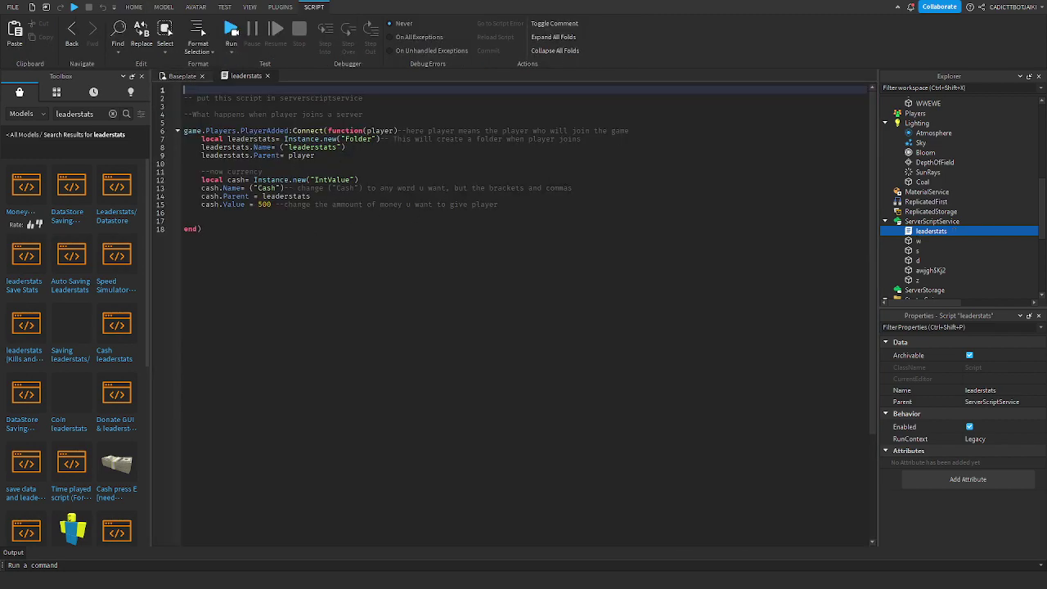
{"action": "double_click", "coordinate": [265, 205]}
{"action": "left_click", "coordinate": [205, 228]}
{"action": "left_click", "coordinate": [267, 75]}
Step: Playtest from the current view, walking the character past the green pad and the conveyor to check the cash system, and stop the test
{"action": "key", "text": "e"}
{"action": "left_click", "coordinate": [478, 53]}
{"action": "left_click", "coordinate": [489, 71]}
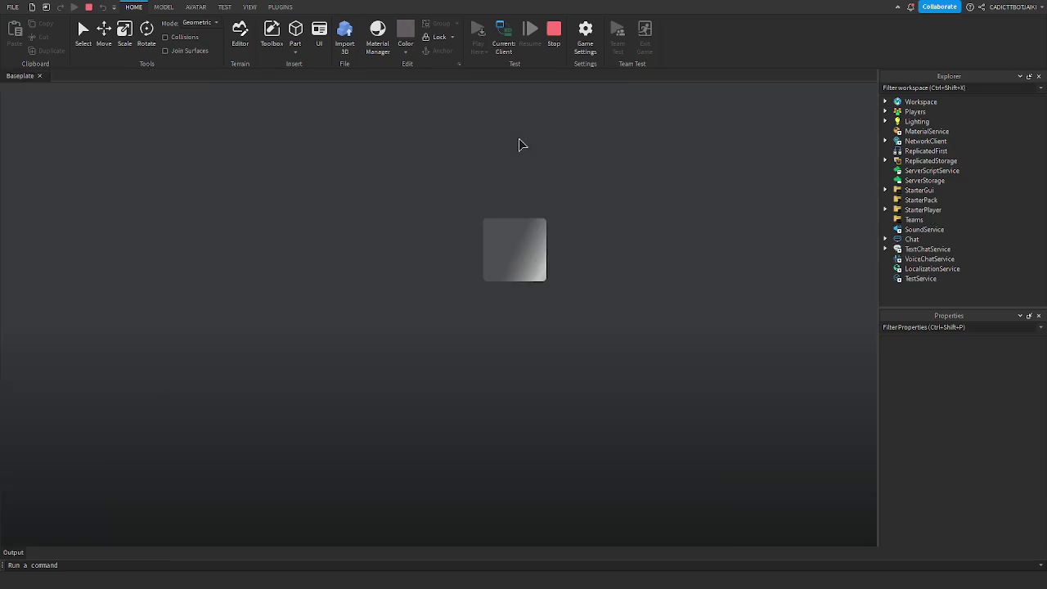
{"action": "key", "text": "w"}
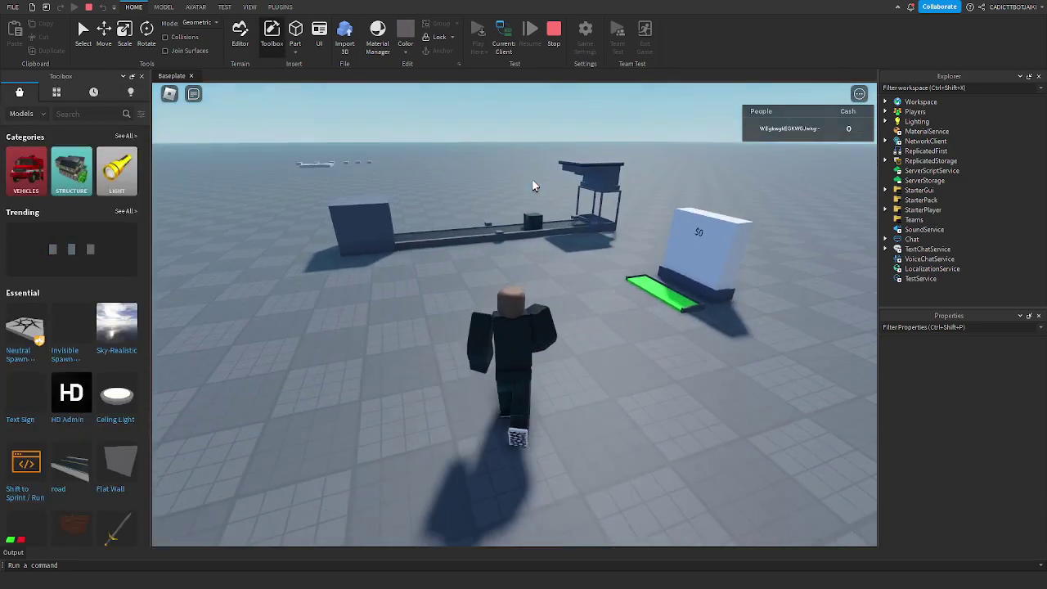
{"action": "key", "text": "d"}
{"action": "key", "text": "w"}
{"action": "key", "text": "d"}
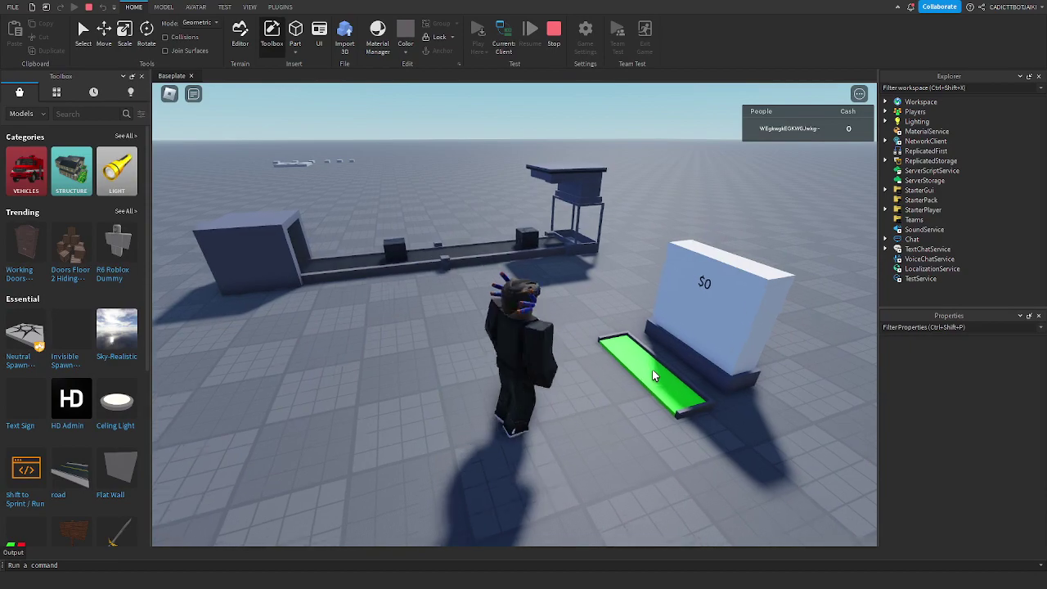
{"action": "key", "text": "w"}
{"action": "right_click_drag", "start_coordinate": [643, 249], "coordinate": [643, 250]}
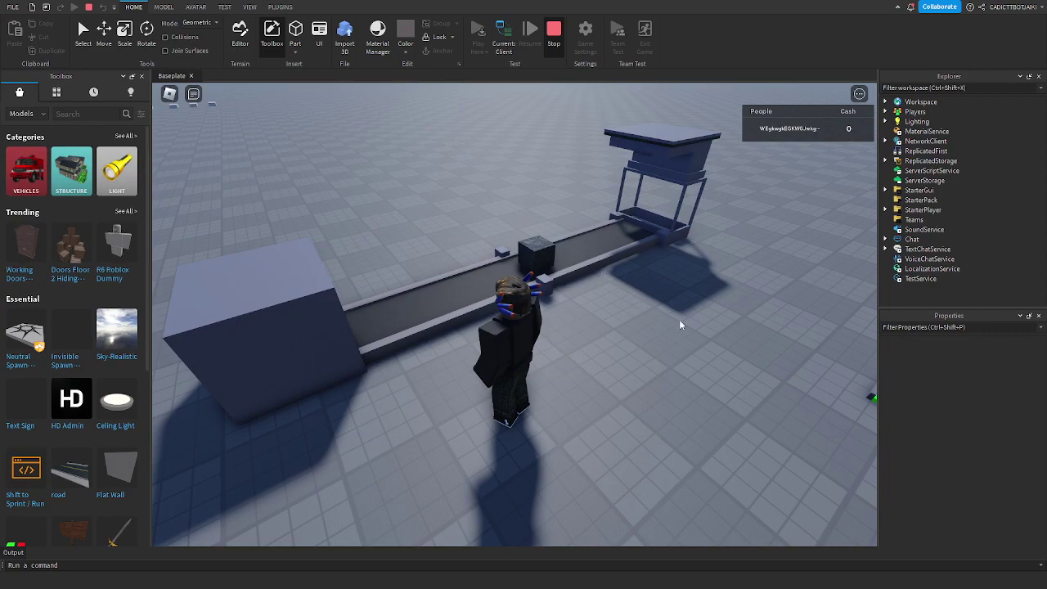
{"action": "key", "text": "shift+F5"}
Step: Duplicate the cash register sound from the conveyor's Hitbox and move the copy into the GIVER part
{"action": "scroll", "coordinate": [981, 225], "scroll_direction": "down", "scroll_amount": 2}
{"action": "scroll", "coordinate": [980, 228], "scroll_direction": "up", "scroll_amount": 10}
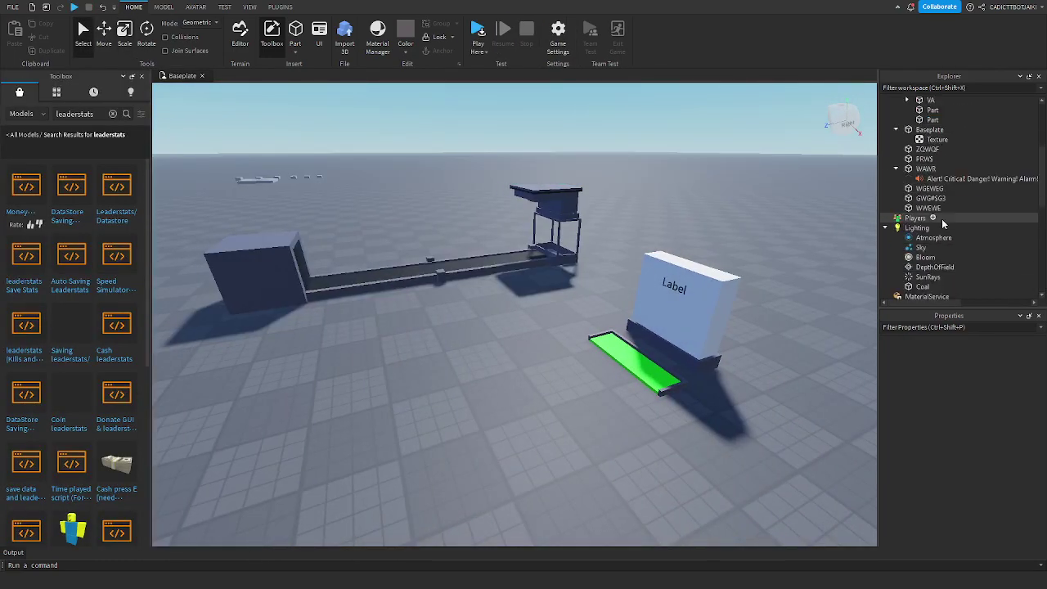
{"action": "left_click", "coordinate": [701, 271]}
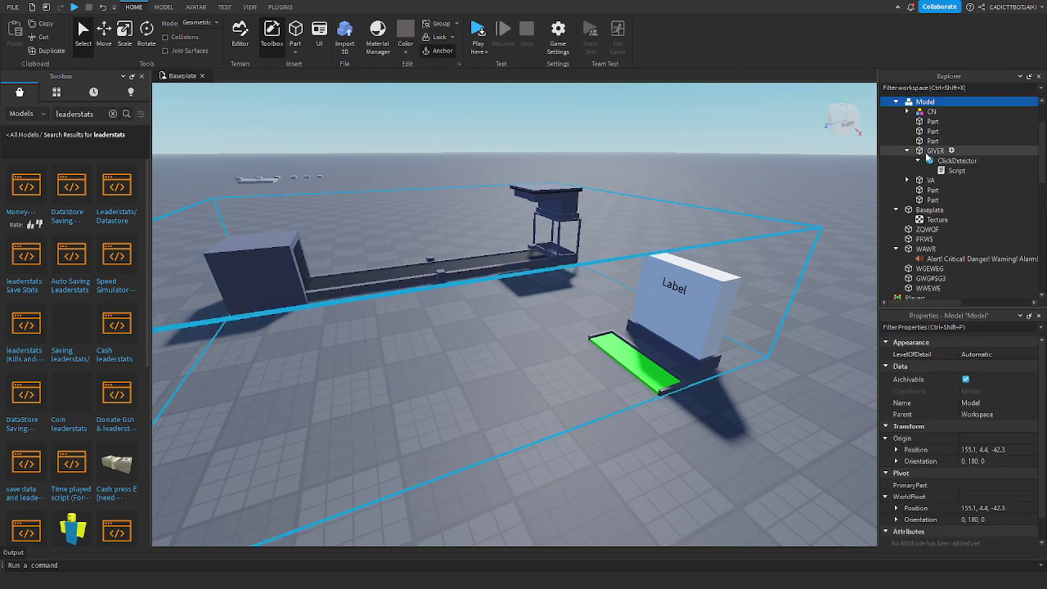
{"action": "left_click", "coordinate": [909, 111]}
{"action": "left_click", "coordinate": [918, 131]}
{"action": "left_click", "coordinate": [961, 141]}
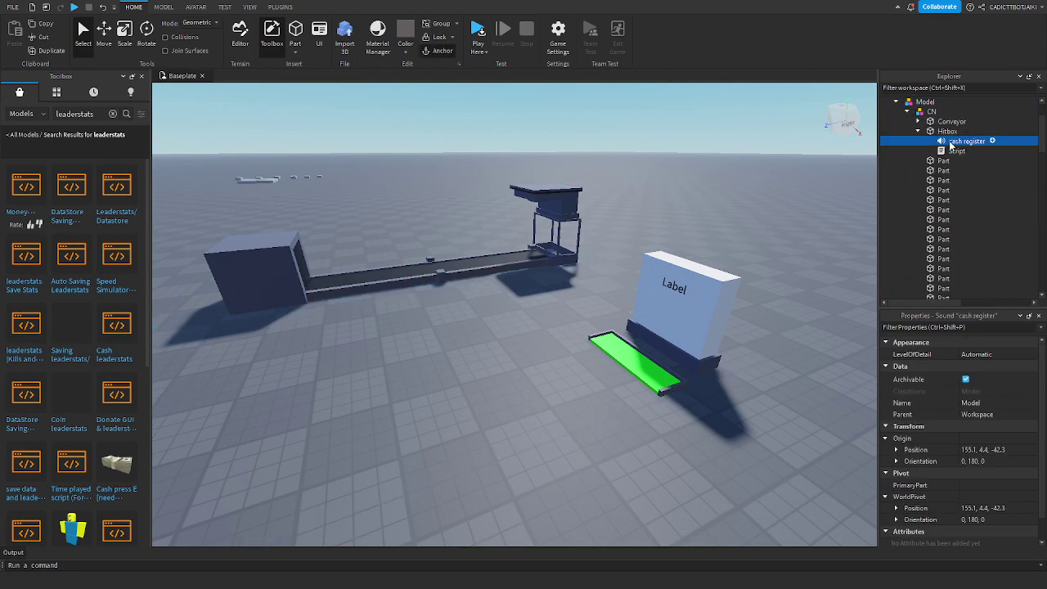
{"action": "key", "text": "ctrl+d"}
{"action": "left_click", "coordinate": [944, 159]}
{"action": "scroll", "coordinate": [988, 189], "scroll_direction": "down", "scroll_amount": 10}
{"action": "mouse_move", "coordinate": [942, 153]}
{"action": "left_mouse_down"}
{"action": "mouse_move", "coordinate": [988, 189]}
{"action": "mouse_move", "coordinate": [979, 203]}
{"action": "mouse_move", "coordinate": [940, 135]}
{"action": "left_mouse_up"}
Step: In the GIVER ClickDetector script, add script.Parent.Parent["cash register"]:Play() inside the if block above the cash line, and close the script
{"action": "double_click", "coordinate": [956, 155]}
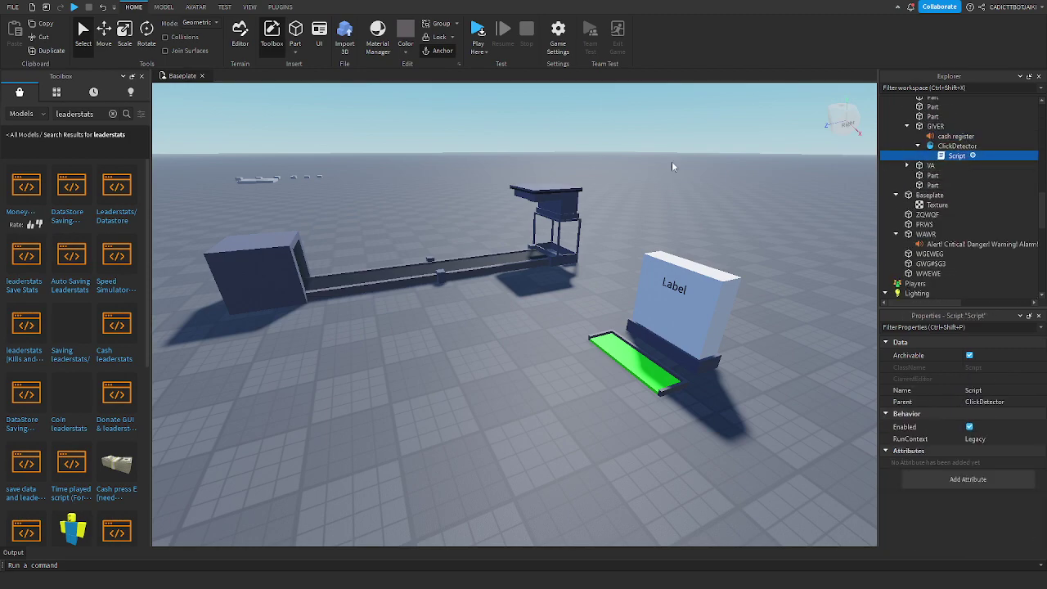
{"action": "left_click_drag", "start_coordinate": [628, 103], "coordinate": [627, 99]}
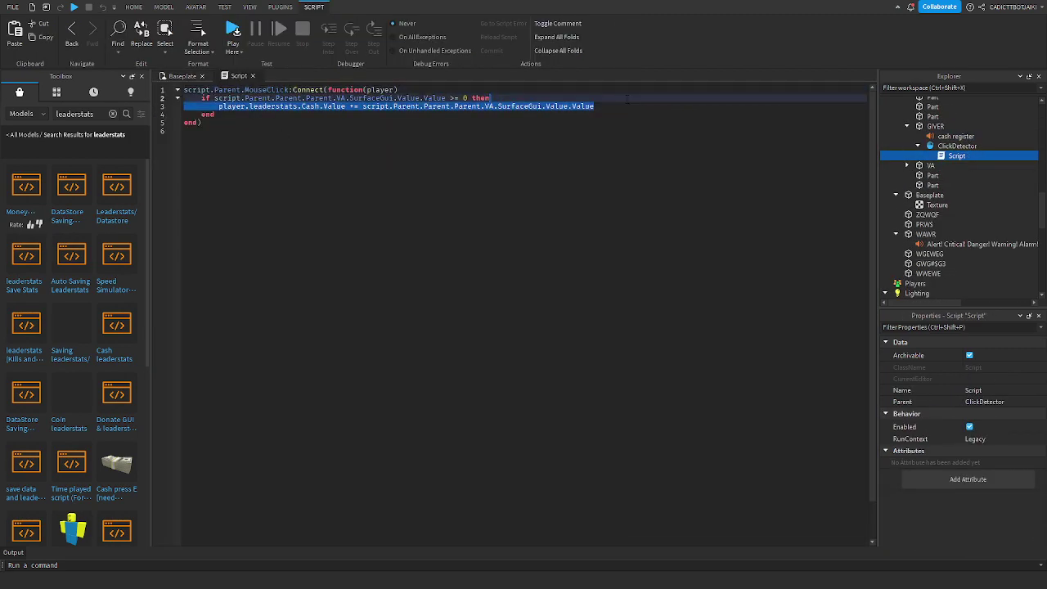
{"action": "left_click", "coordinate": [627, 98]}
{"action": "key", "text": "Return"}
{"action": "type", "text": "script.Parent.Parent."}
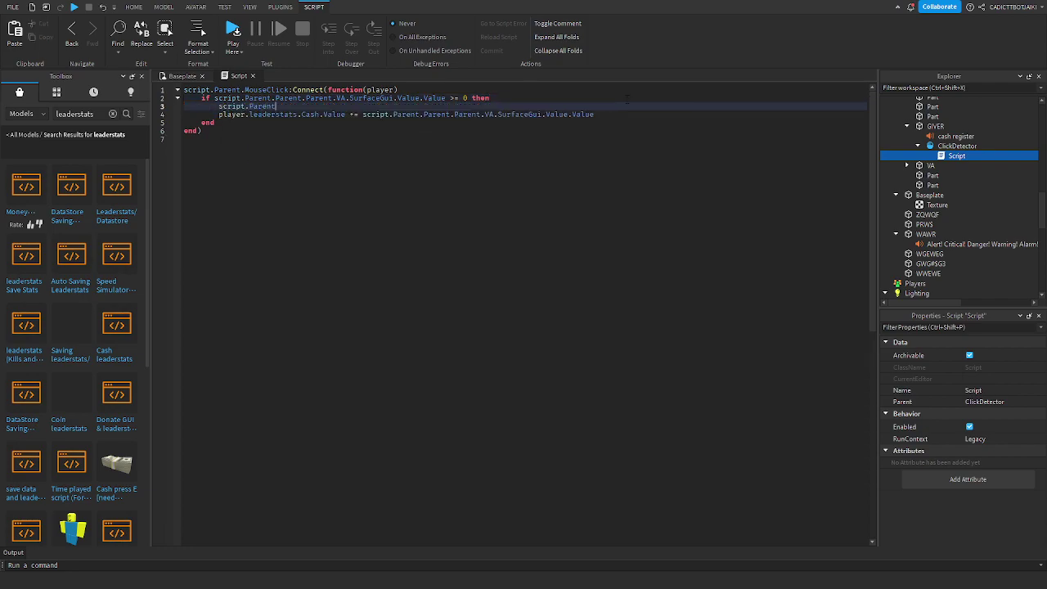
{"action": "key", "text": "BackSpace"}
{"action": "type", "text": "[\"cash register\"]:pl"}
{"action": "left_click", "coordinate": [253, 76]}
Step: In the Hitbox script, add script.Parent.Parent.Parent.VA.SurfaceGui.Value.Value += 1 above hit:Destroy(), and close the script
{"action": "right_click_drag", "start_coordinate": [346, 128], "coordinate": [565, 311]}
{"action": "left_click", "coordinate": [566, 312]}
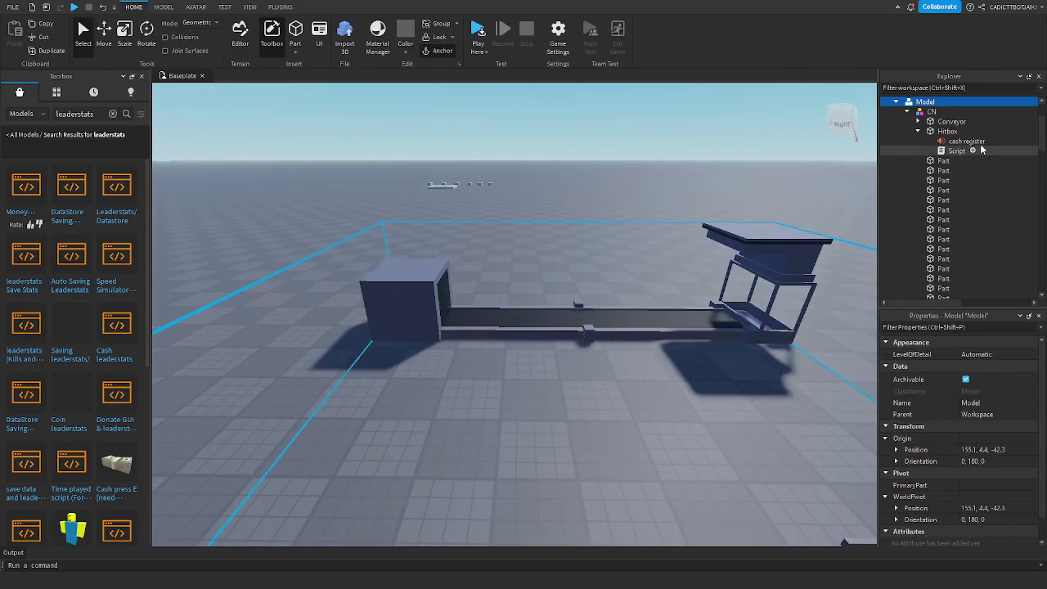
{"action": "left_click", "coordinate": [950, 121]}
{"action": "double_click", "coordinate": [956, 150]}
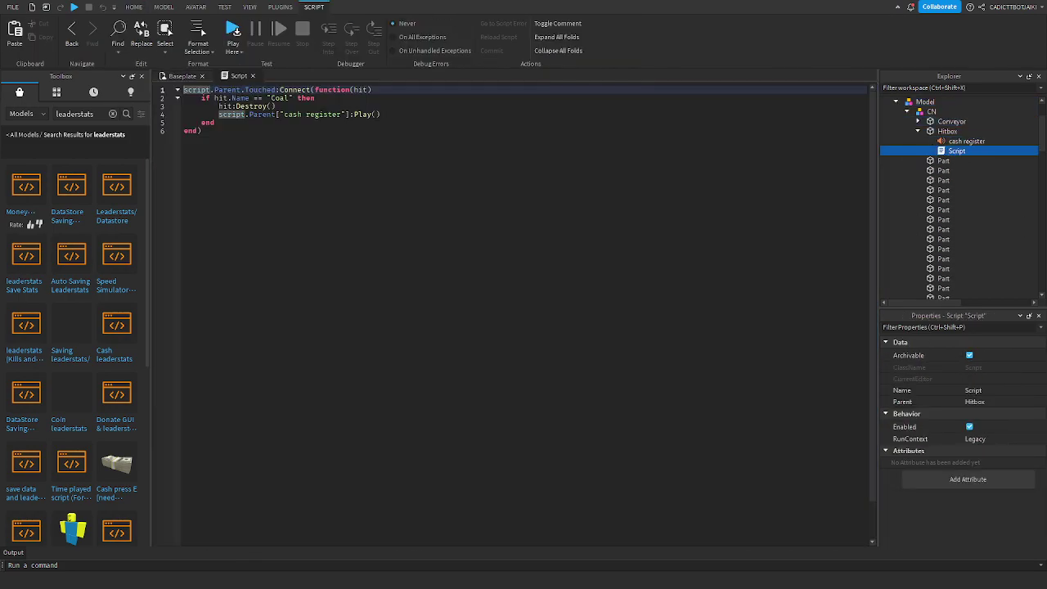
{"action": "left_click", "coordinate": [331, 97]}
{"action": "key", "text": "Return"}
{"action": "type", "text": "script"}
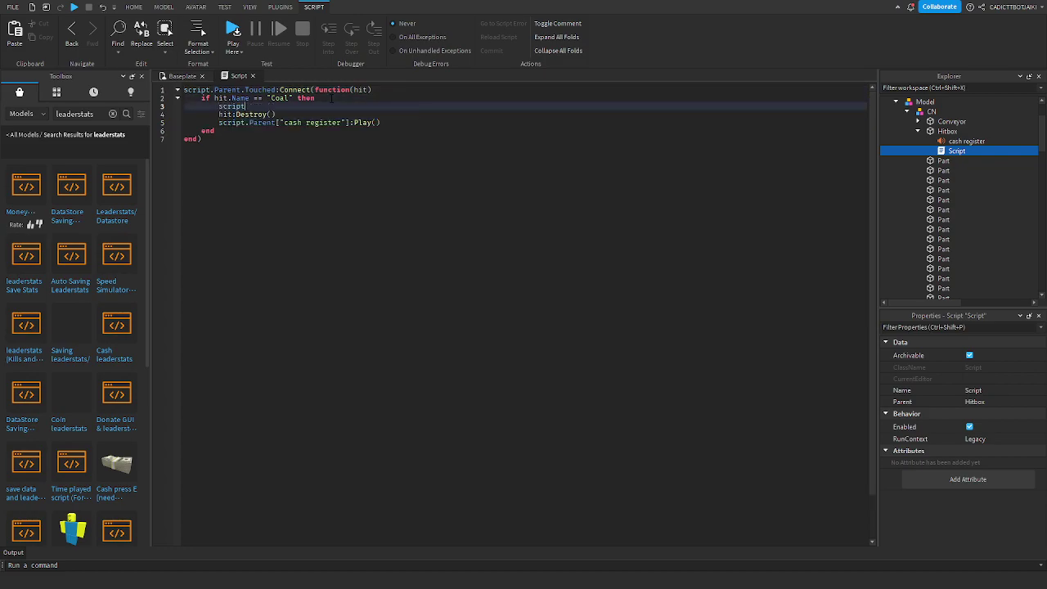
{"action": "type", "text": ".Parent.Parent."}
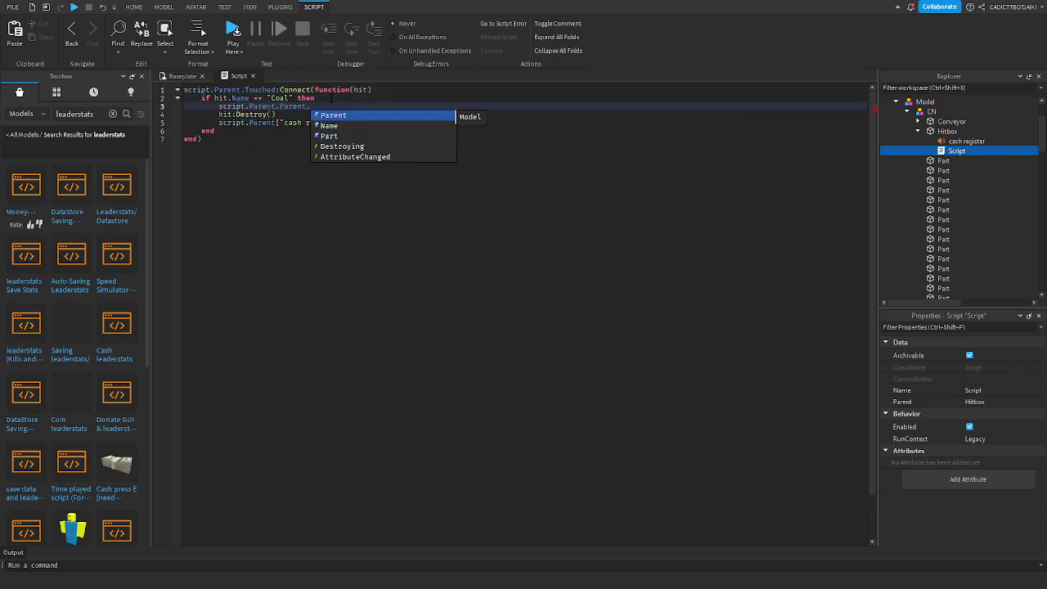
{"action": "type", "text": "parent.v"}
{"action": "key", "text": "BackSpace"}
{"action": "type", "text": "Parent.VA.su"}
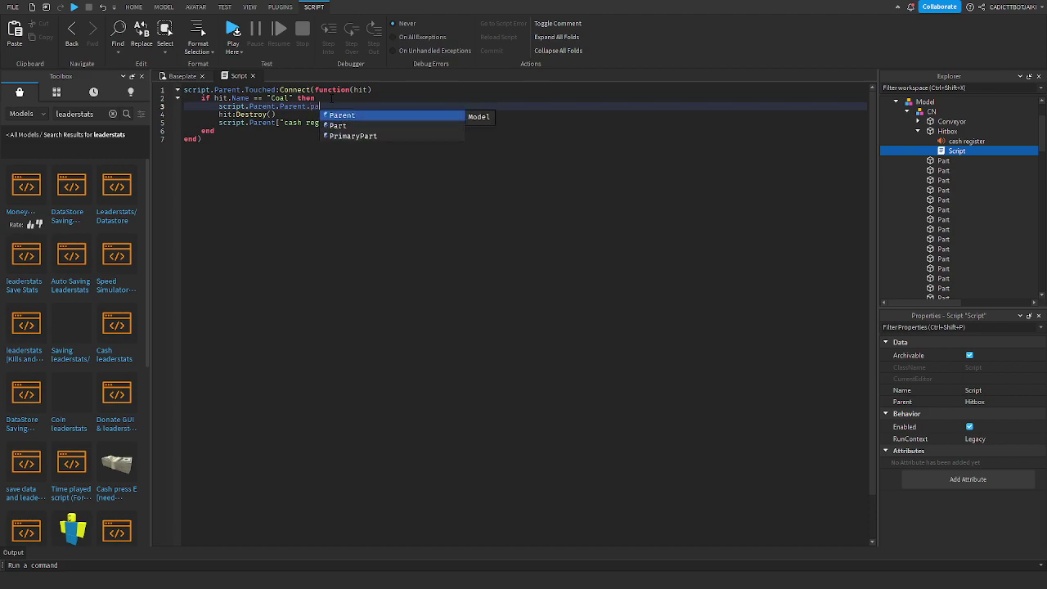
{"action": "type", "text": "rfaceGui.Value.Value += 1"}
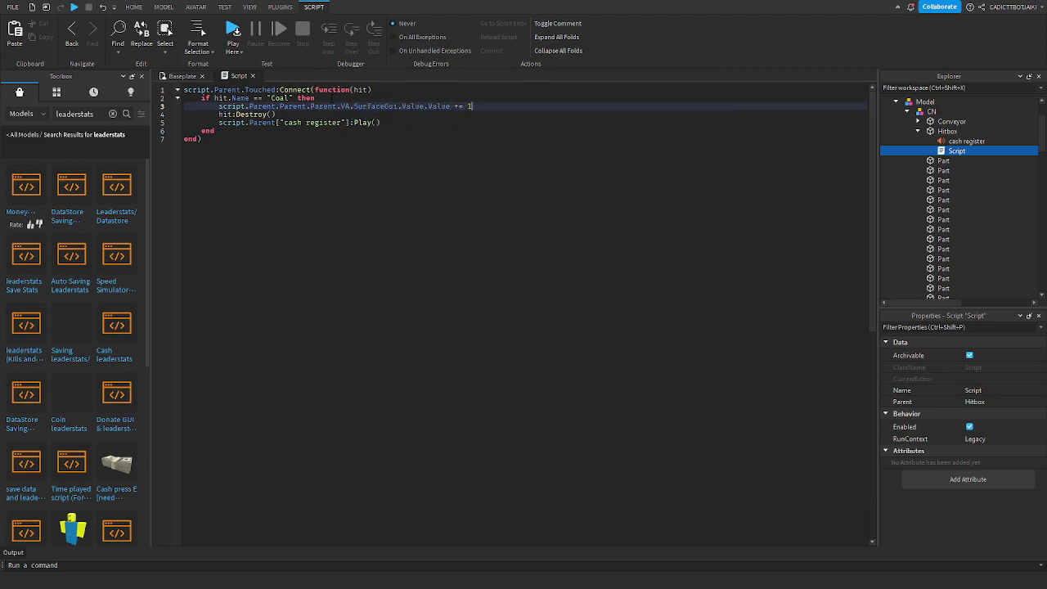
{"action": "left_click", "coordinate": [252, 76]}
Step: Playtest from a view of the conveyor and green pad to check cash collection
{"action": "key", "text": "q"}
{"action": "left_click", "coordinate": [478, 43]}
{"action": "left_click", "coordinate": [476, 40]}
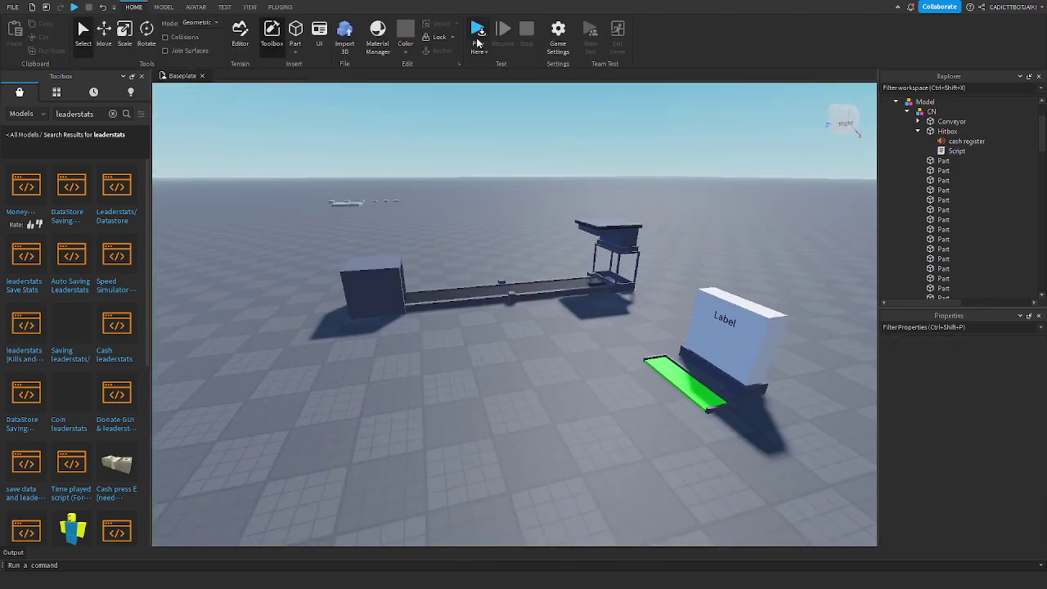
{"action": "left_click", "coordinate": [481, 30]}
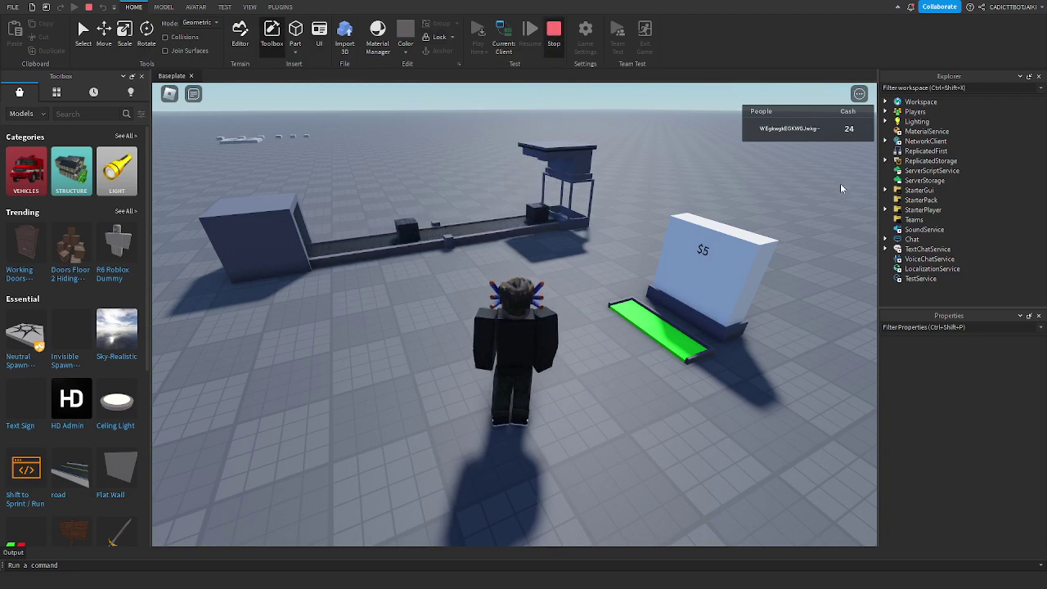
Step: Open the GIVER ClickDetector script and set its if condition to a value >= -1
{"action": "scroll", "coordinate": [957, 170], "scroll_direction": "down", "scroll_amount": 12}
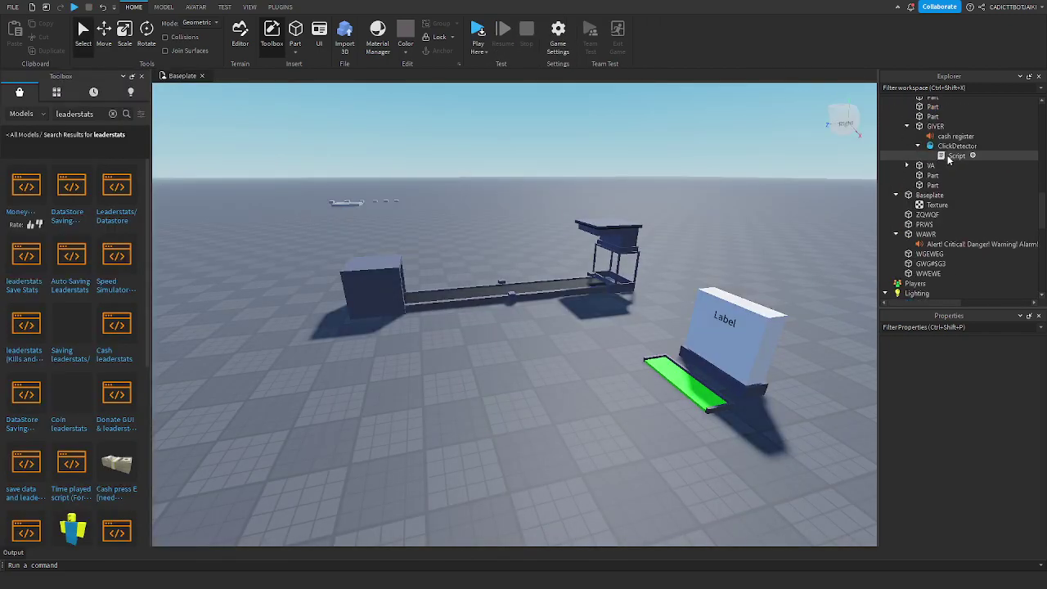
{"action": "double_click", "coordinate": [950, 156]}
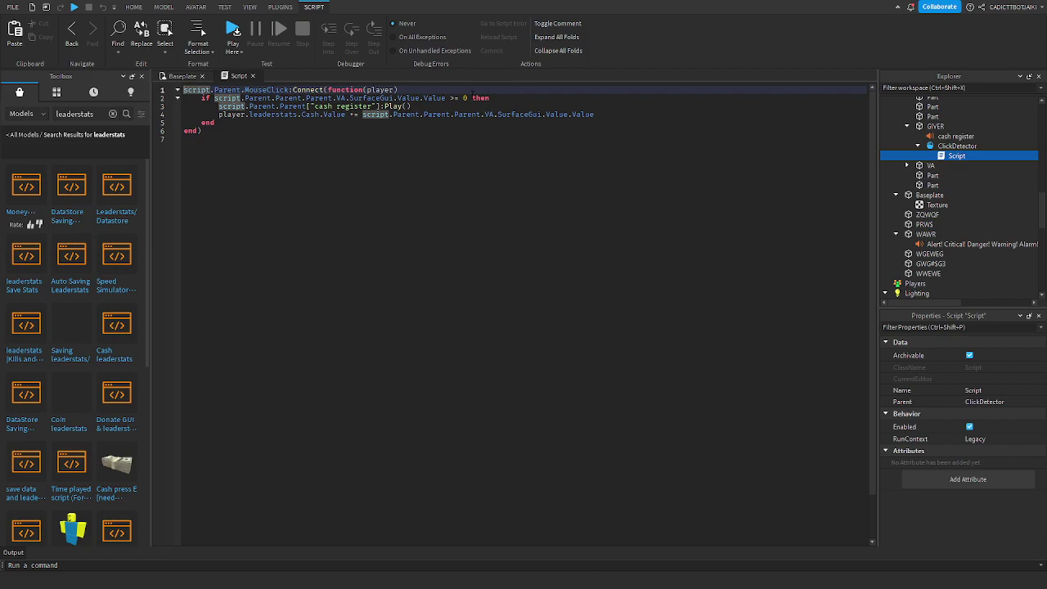
{"action": "left_click", "coordinate": [467, 96]}
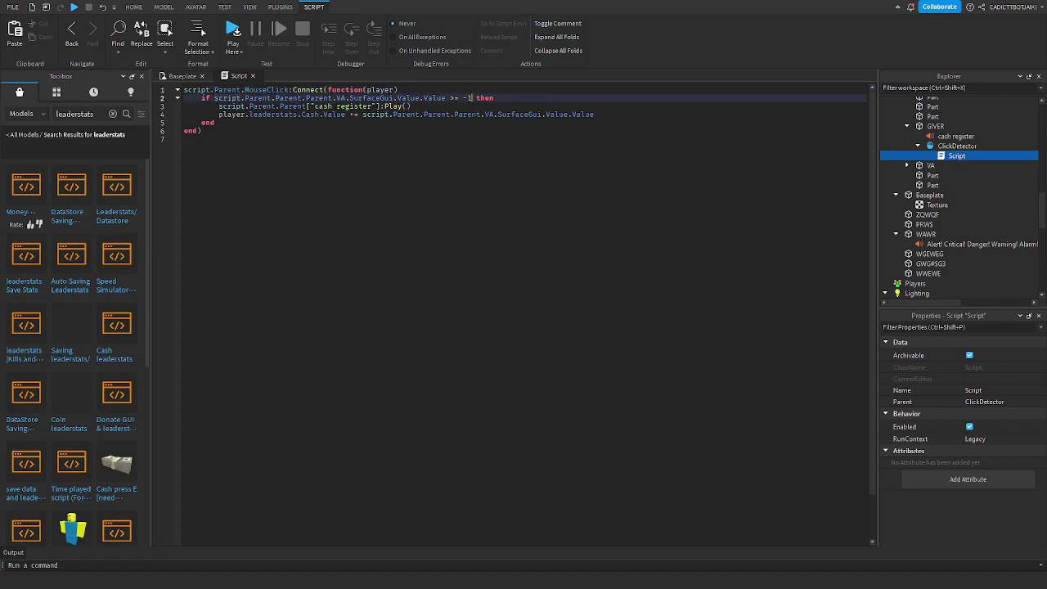
{"action": "key", "text": "Down"}
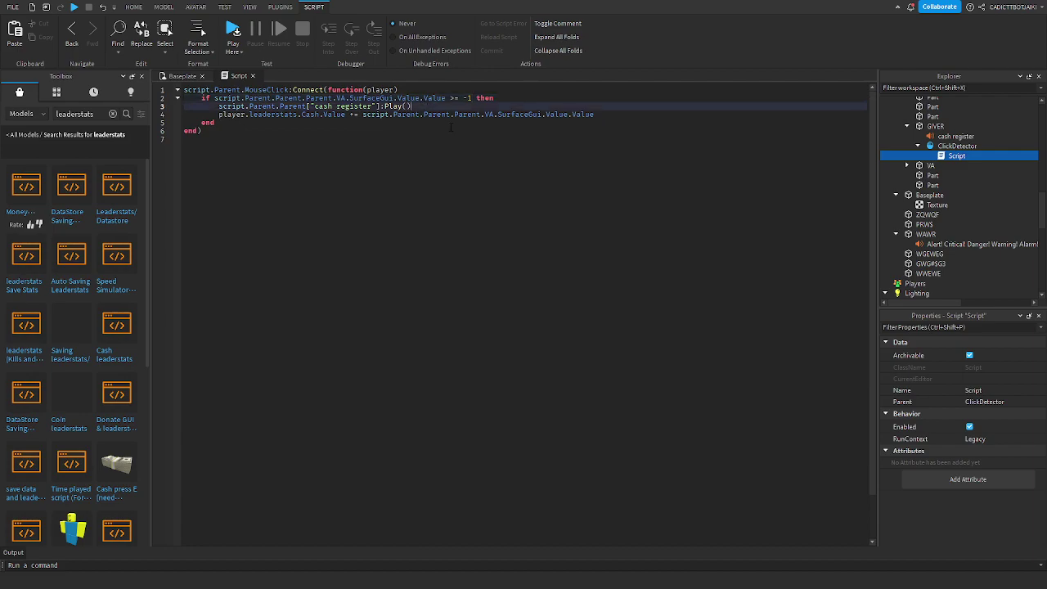
Step: Below the sound line, add a line subtracting script.Parent.Parent.Parent.VA.SurfaceGui.Value.Value from itself with -=, and close the script
{"action": "key", "text": "Return"}
{"action": "type", "text": "script.Parent.Parent.parent.VA.surfaceGui.Value.Value -="}
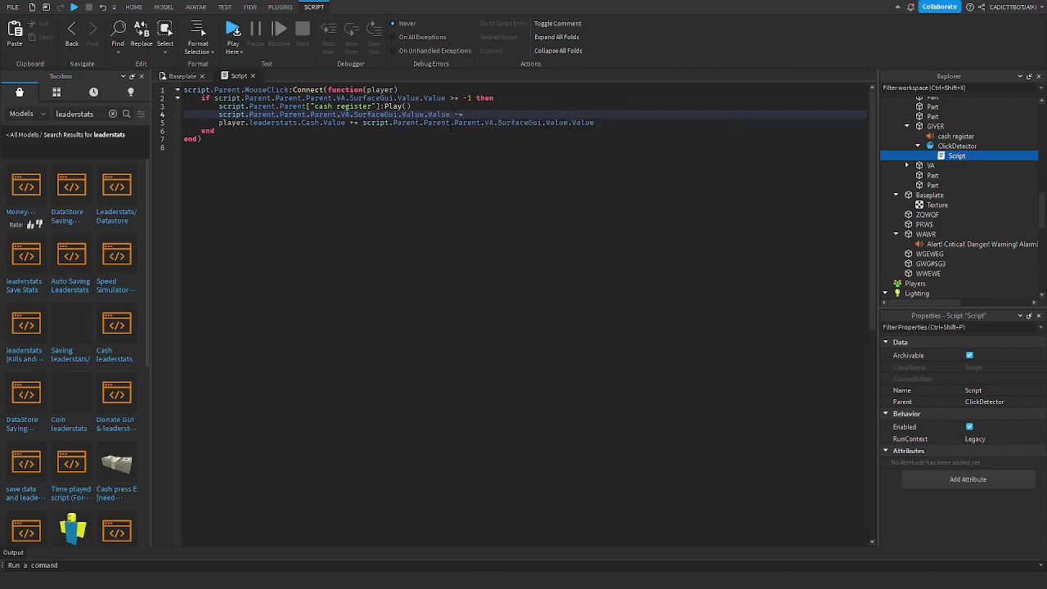
{"action": "type", "text": " script.Parent.Parent.p"}
{"action": "key", "text": "BackSpace"}
{"action": "type", "text": ".VA."}
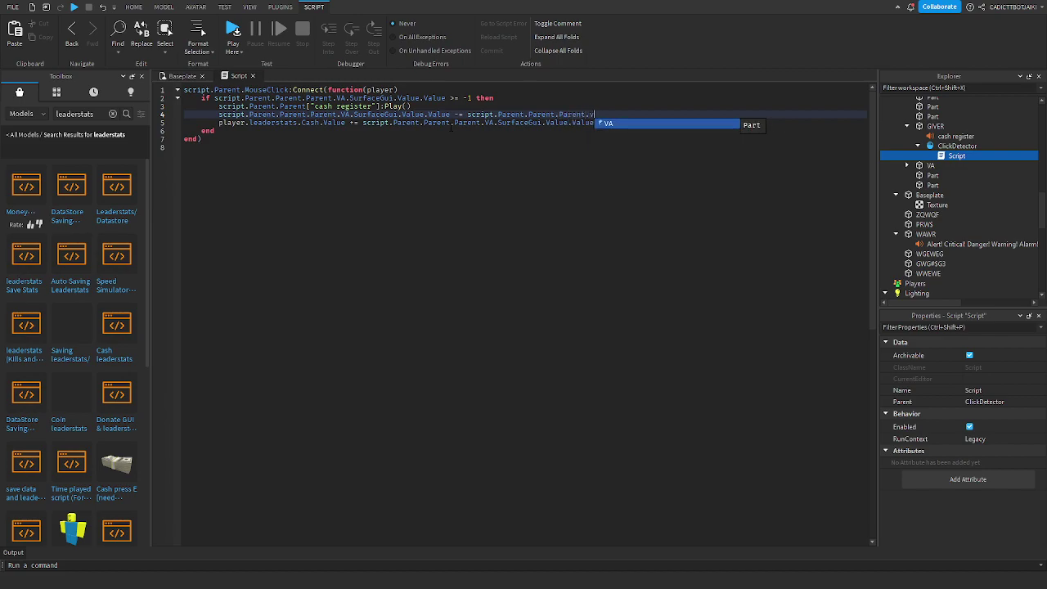
{"action": "type", "text": "va"}
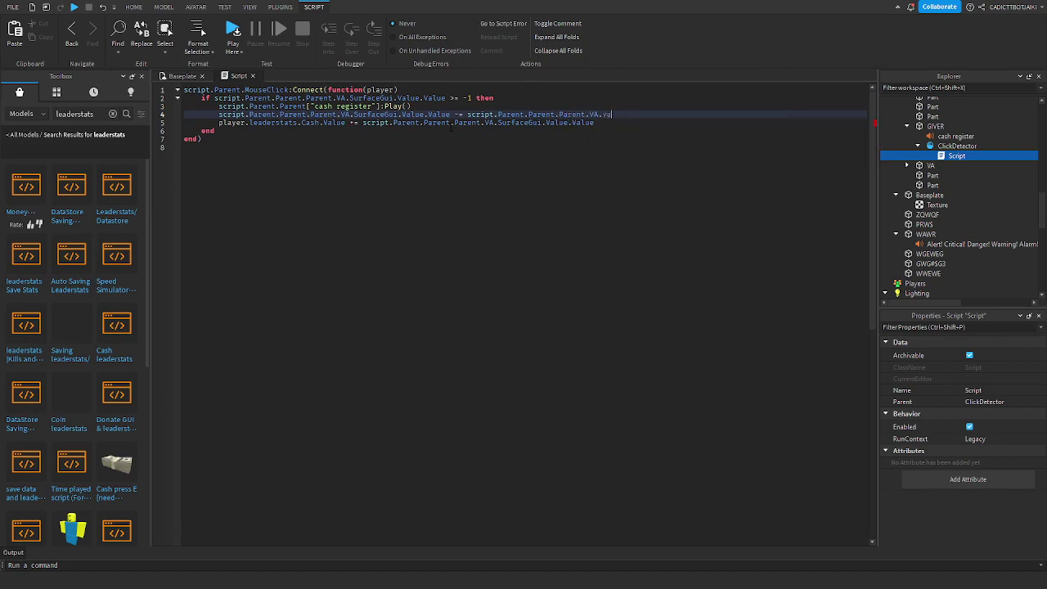
{"action": "key", "text": "BackSpace"}
{"action": "key", "text": "BackSpace"}
{"action": "type", "text": "SurfaceGui.Value.Value"}
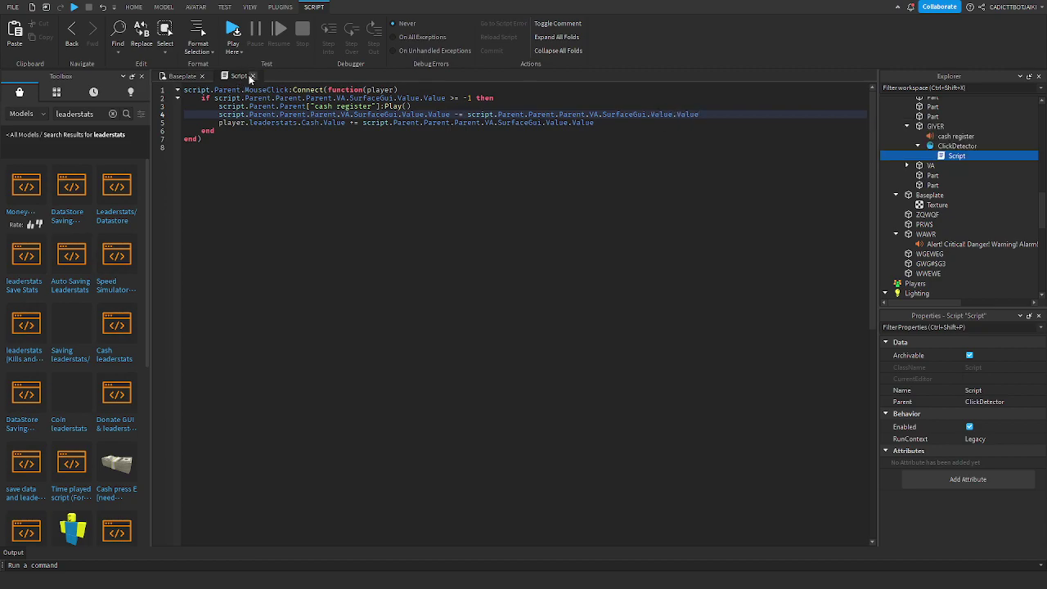
{"action": "left_click", "coordinate": [251, 76]}
Step: Playtest the place again and walk the character toward the green pad to check the cash payout
{"action": "left_click", "coordinate": [470, 27]}
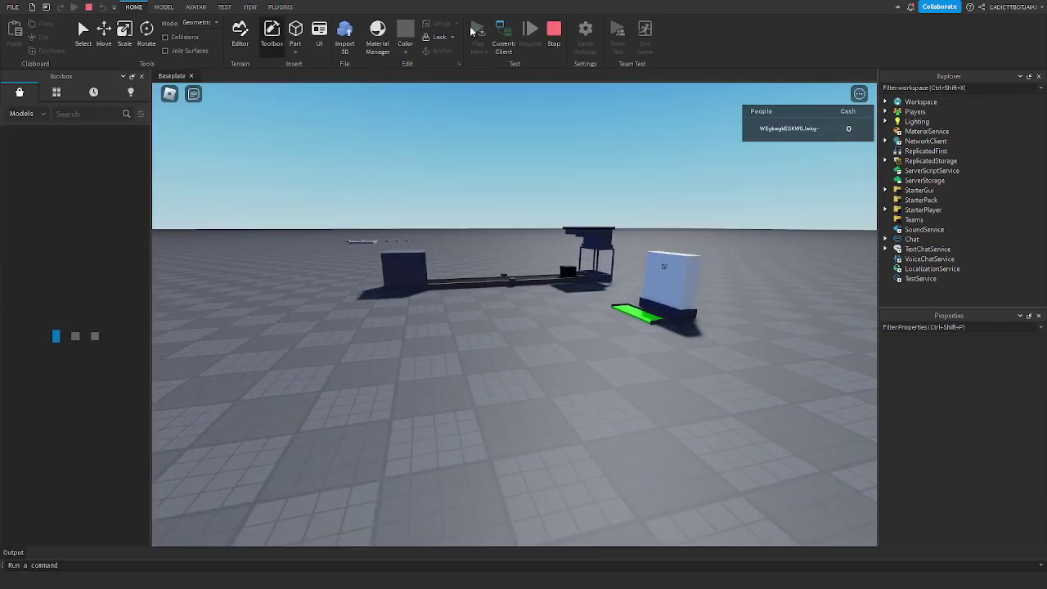
{"action": "key", "text": "w"}
{"action": "right_click_drag", "start_coordinate": [732, 237], "coordinate": [737, 265]}
{"action": "key", "text": "w"}
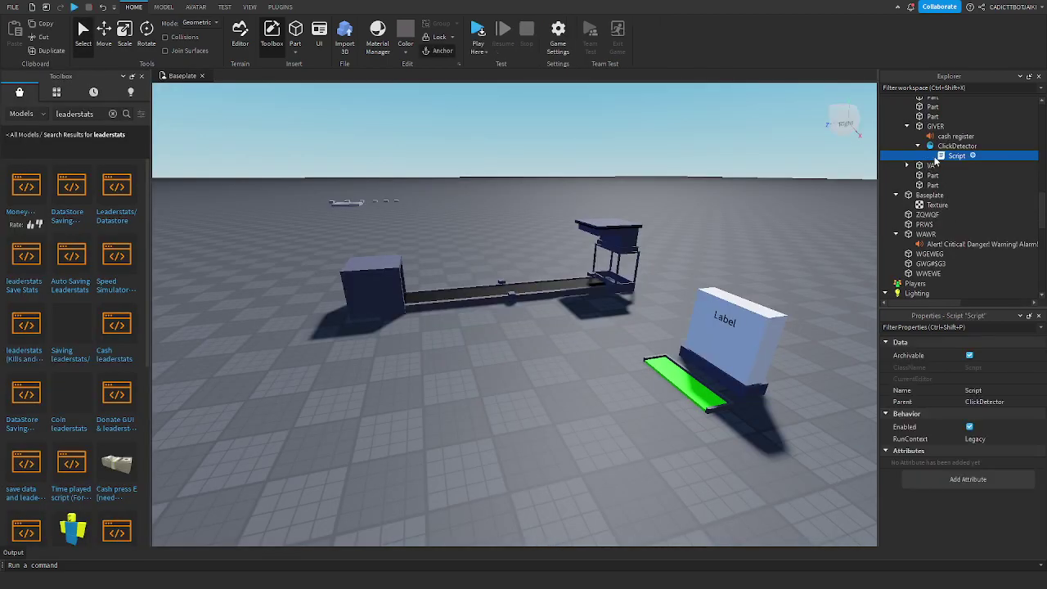
Step: In the GIVER ClickDetector script, move the -= subtraction line below the player.leaderstats.Cash.Value line
{"action": "double_click", "coordinate": [937, 157]}
{"action": "left_click_drag", "start_coordinate": [712, 112], "coordinate": [176, 114]}
{"action": "key", "text": "ctrl+c"}
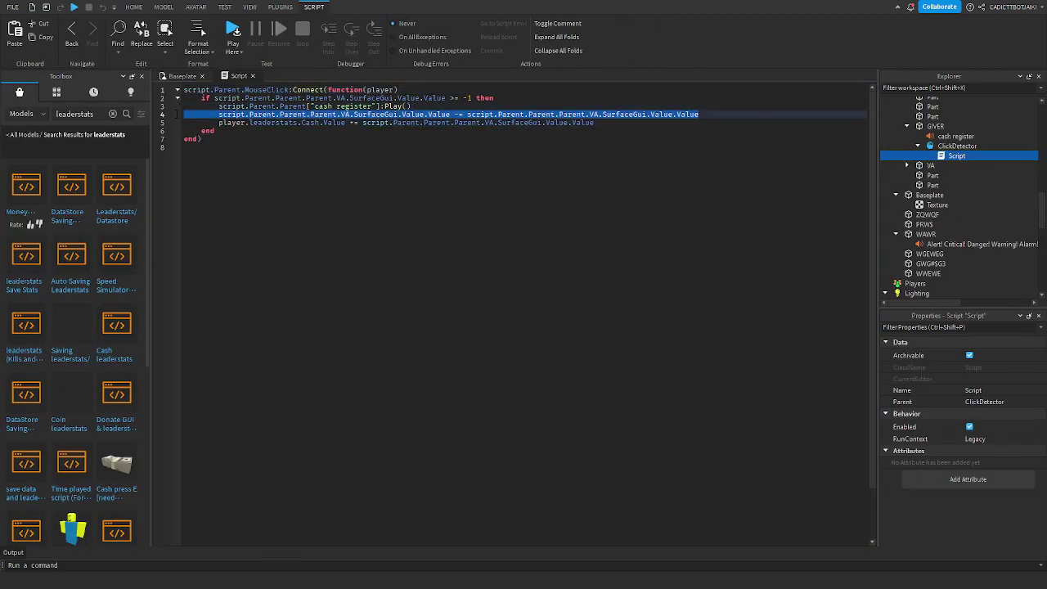
{"action": "key", "text": "BackSpace"}
{"action": "key", "text": "BackSpace"}
{"action": "left_click", "coordinate": [609, 115]}
{"action": "key", "text": "Return"}
{"action": "key", "text": "ctrl+v"}
Step: Set the script's if condition to a value >= 1 and close the script
{"action": "left_click", "coordinate": [468, 97]}
{"action": "type", "text": "1"}
{"action": "left_click", "coordinate": [444, 147]}
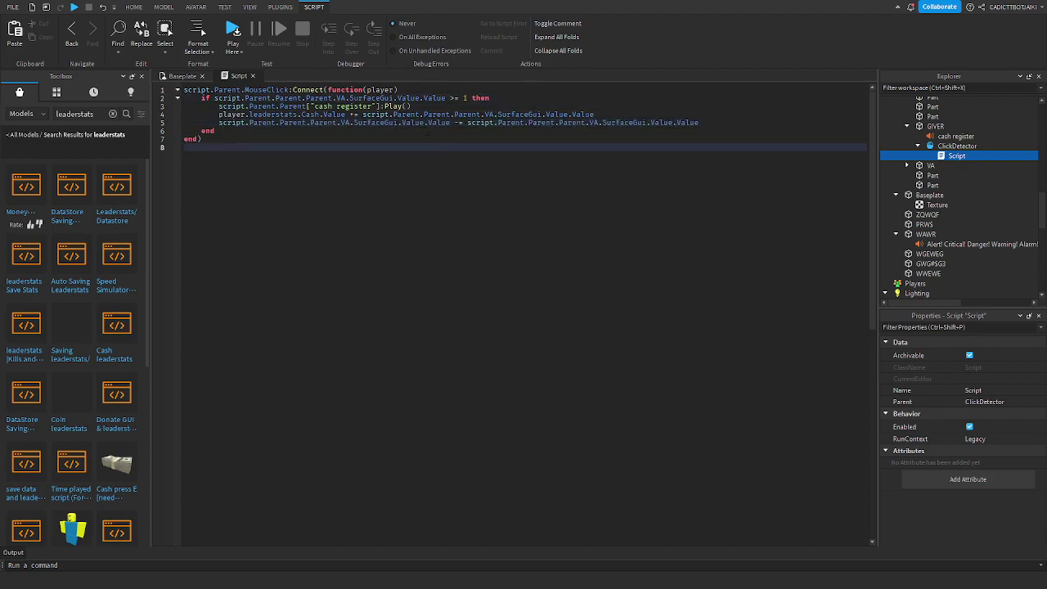
{"action": "left_click", "coordinate": [253, 76]}
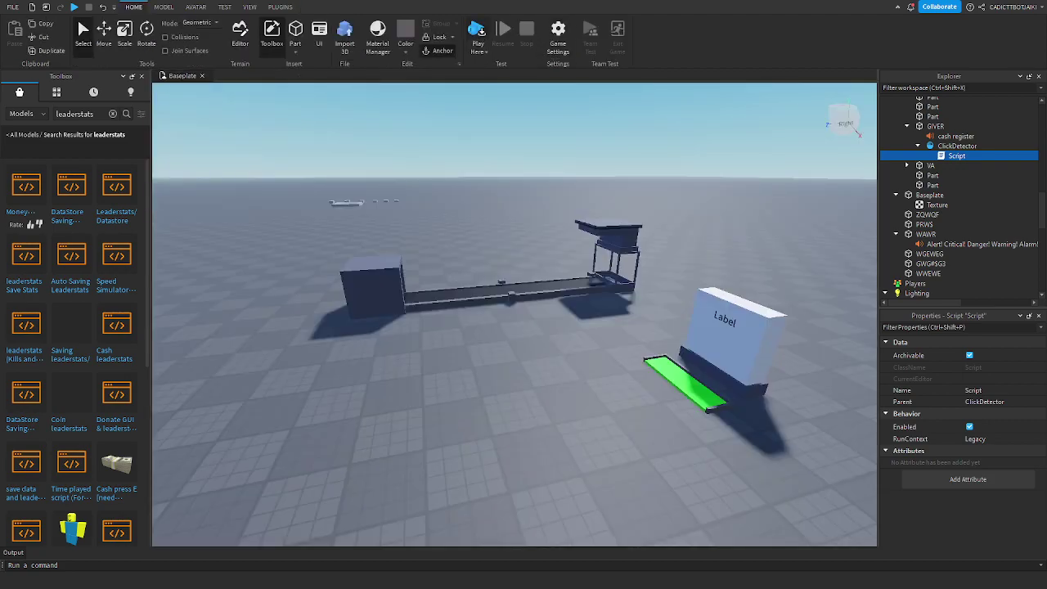
Step: Start a playtest and walk the character to the green pad to check that it pays out the collected cash
{"action": "key", "text": "F5"}
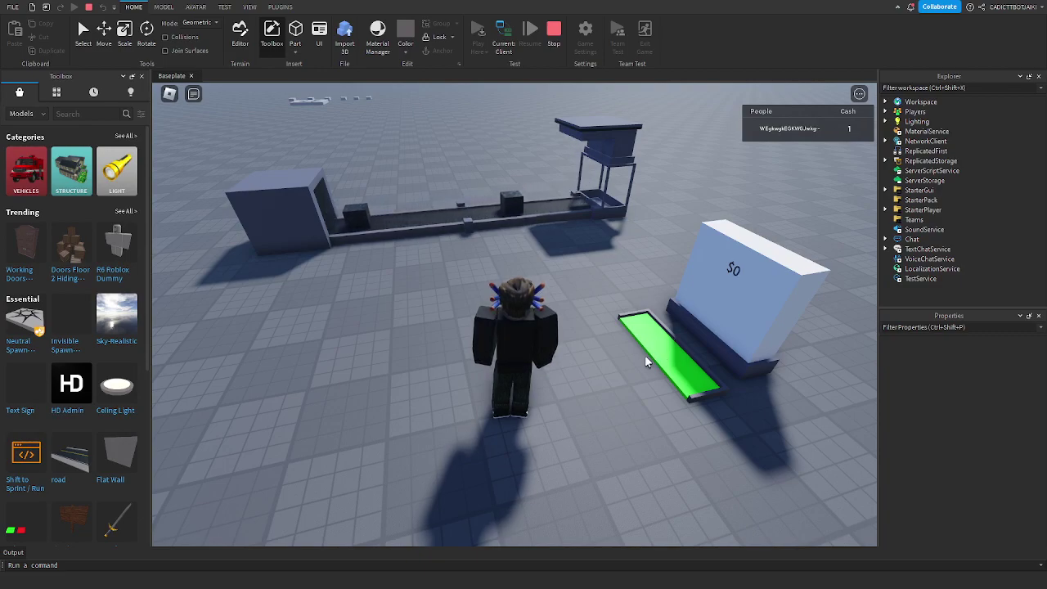
{"action": "right_click_drag", "start_coordinate": [593, 314], "coordinate": [584, 300]}
{"action": "key", "text": "w"}
{"action": "key", "text": "d"}
{"action": "key", "text": "d"}
{"action": "right_click_drag", "start_coordinate": [663, 385], "coordinate": [663, 385]}
{"action": "key", "text": "w"}
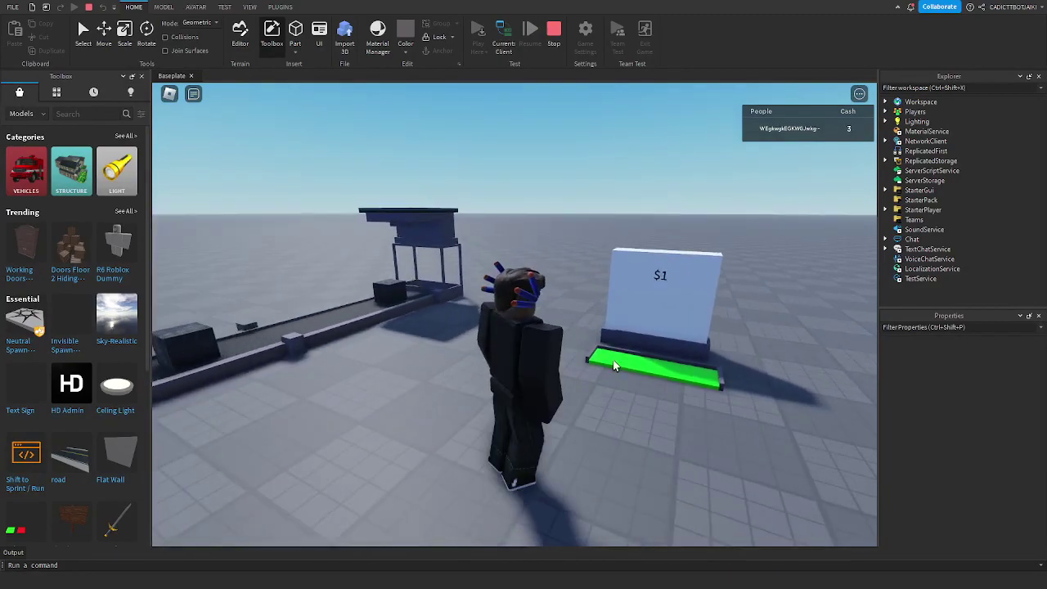
{"action": "key", "text": "w"}
{"action": "key", "text": "d"}
{"action": "key", "text": "w"}
{"action": "key", "text": "a"}
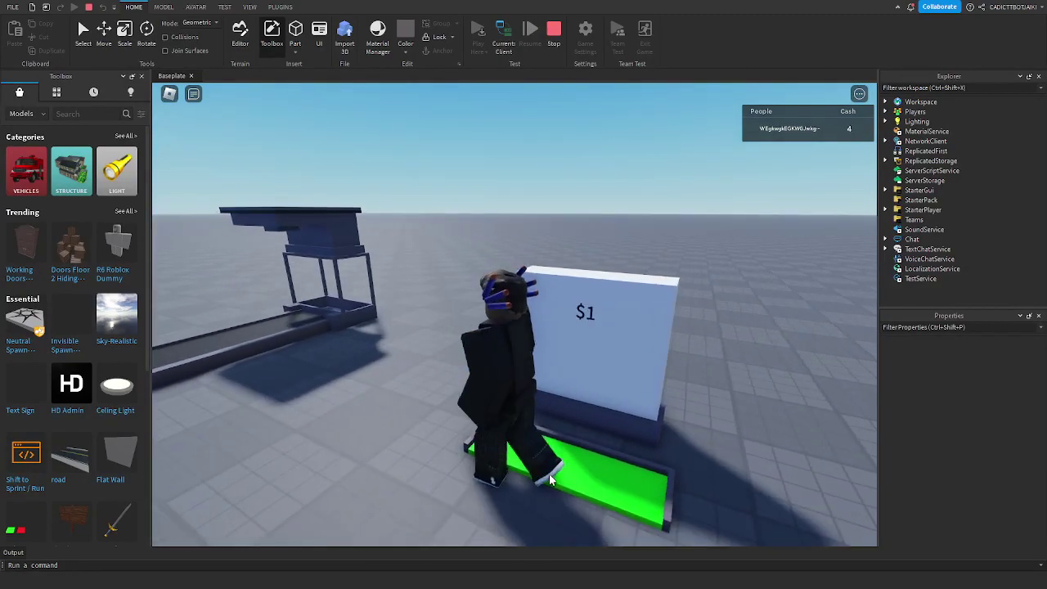
{"action": "right_click_drag", "start_coordinate": [549, 471], "coordinate": [549, 471]}
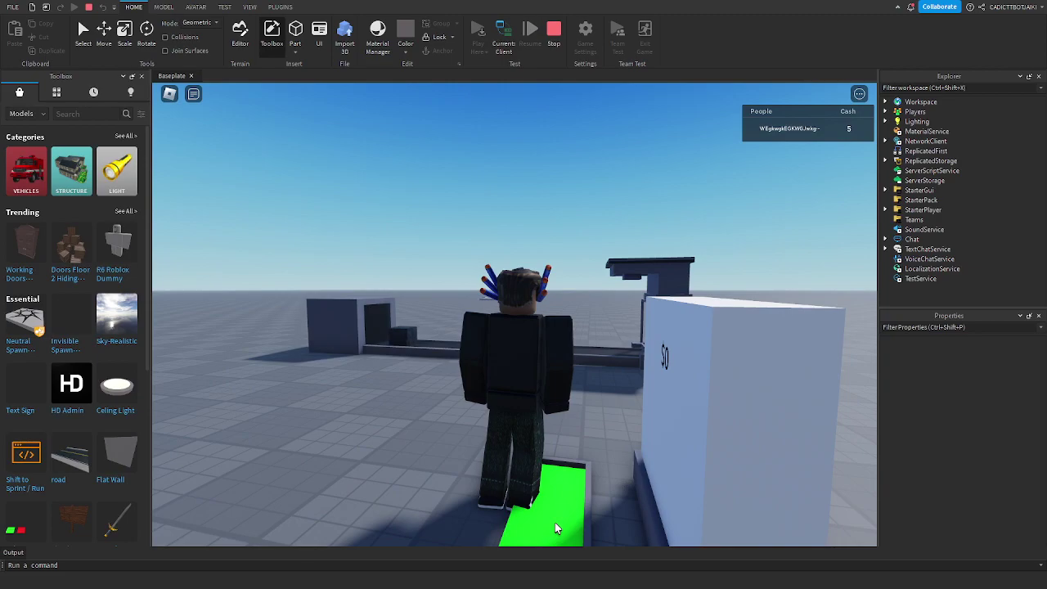
Step: Walk the character over to the conveyor and along its belt to observe the moving coal blocks
{"action": "key", "text": "a"}
{"action": "right_click_drag", "start_coordinate": [554, 522], "coordinate": [555, 521]}
{"action": "key", "text": "w"}
{"action": "scroll", "coordinate": [554, 521], "scroll_direction": "down", "scroll_amount": 4}
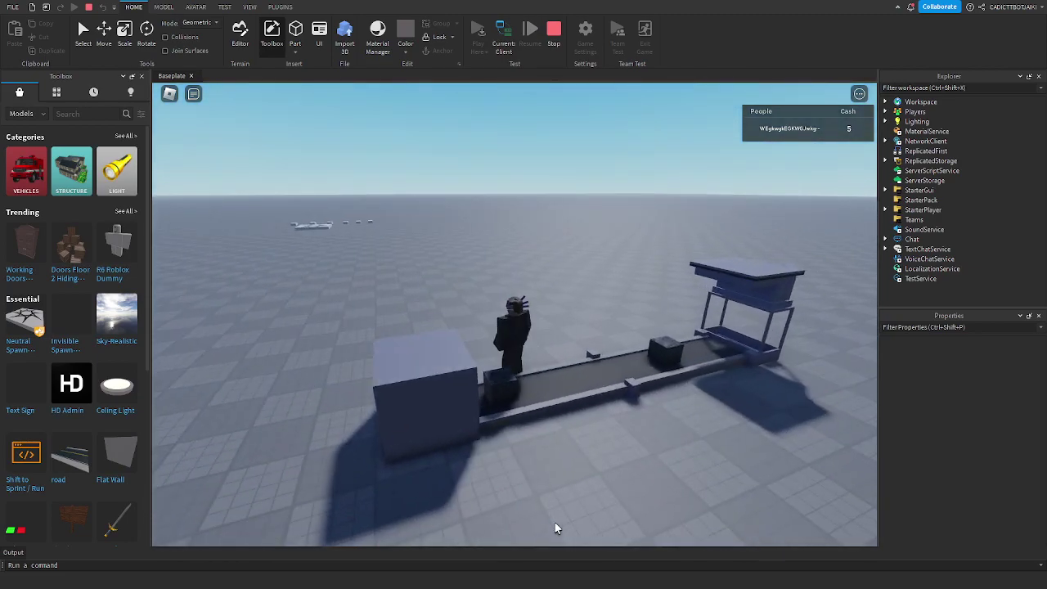
{"action": "key", "text": "d"}
{"action": "key", "text": "d"}
{"action": "key", "text": "d"}
{"action": "key", "text": "a"}
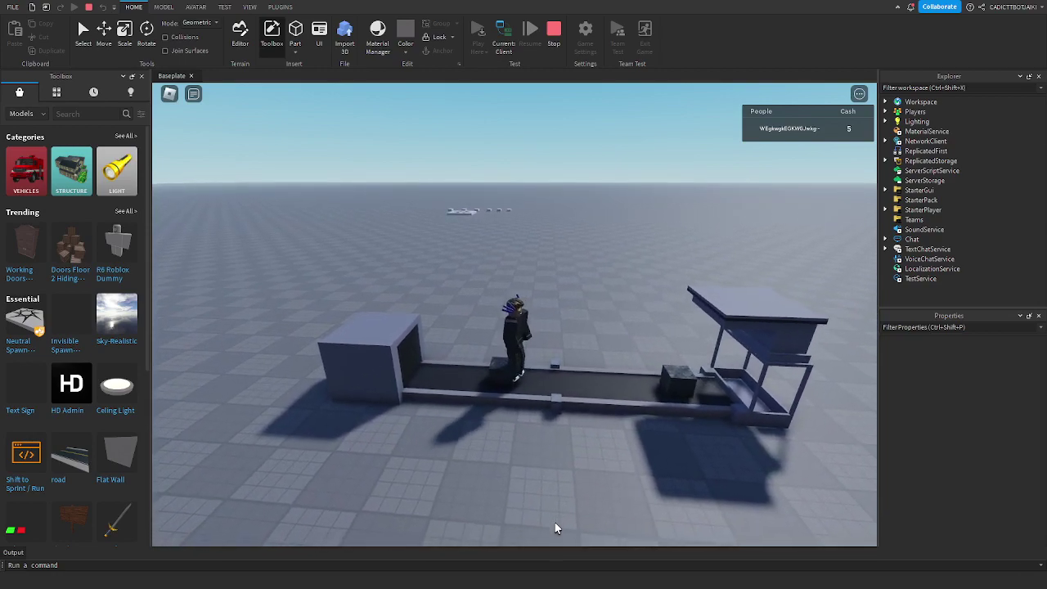
{"action": "key", "text": "d"}
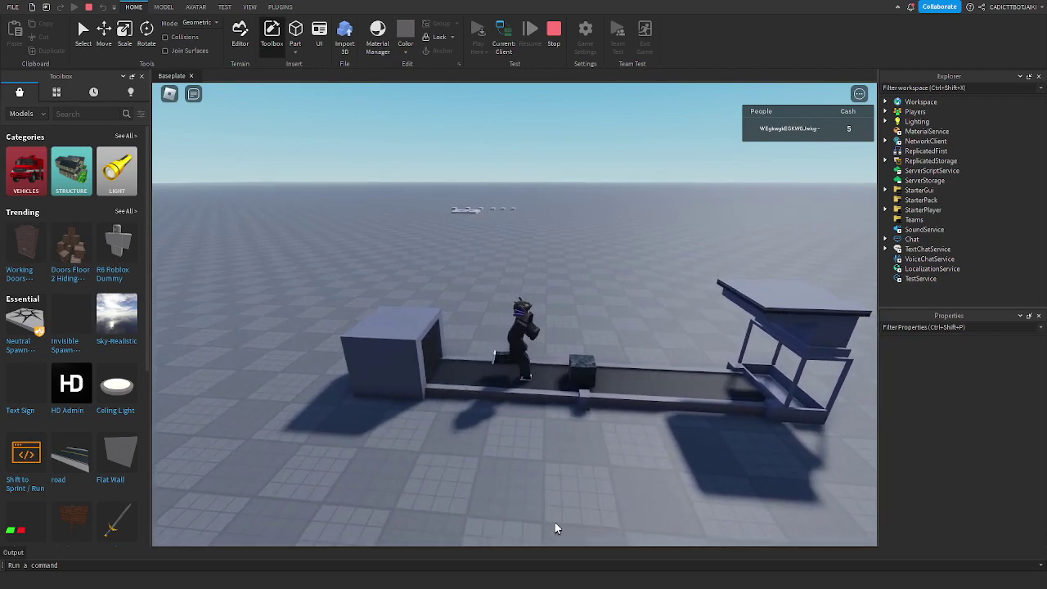
{"action": "key", "text": "s"}
{"action": "key", "text": "d"}
Step: Bring the character back near the cash panel and check collecting the accumulated cash from the green pad
{"action": "right_click_drag", "start_coordinate": [554, 529], "coordinate": [715, 484]}
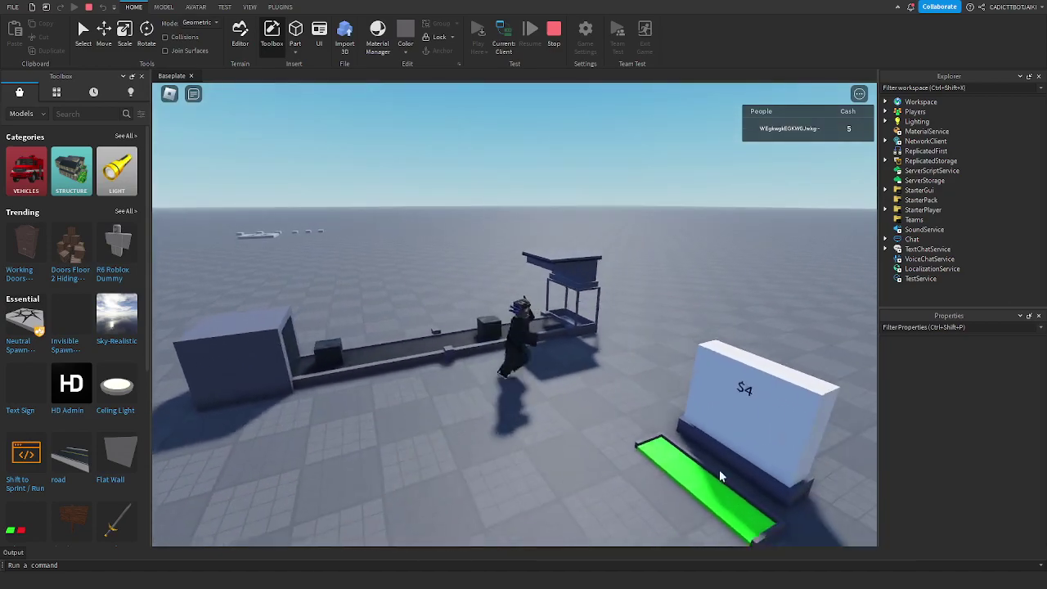
{"action": "scroll", "coordinate": [628, 467], "scroll_direction": "down", "scroll_amount": 3}
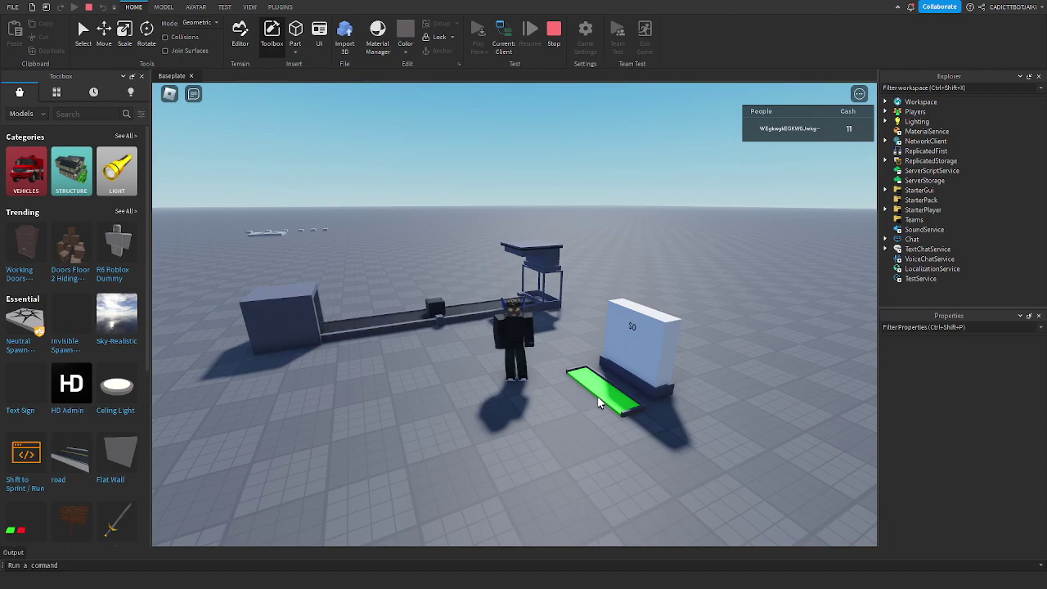
{"action": "key", "text": "a"}
{"action": "key", "text": "s"}
{"action": "key", "text": "w"}
{"action": "key", "text": "d"}
{"action": "right_click_drag", "start_coordinate": [560, 256], "coordinate": [551, 259]}
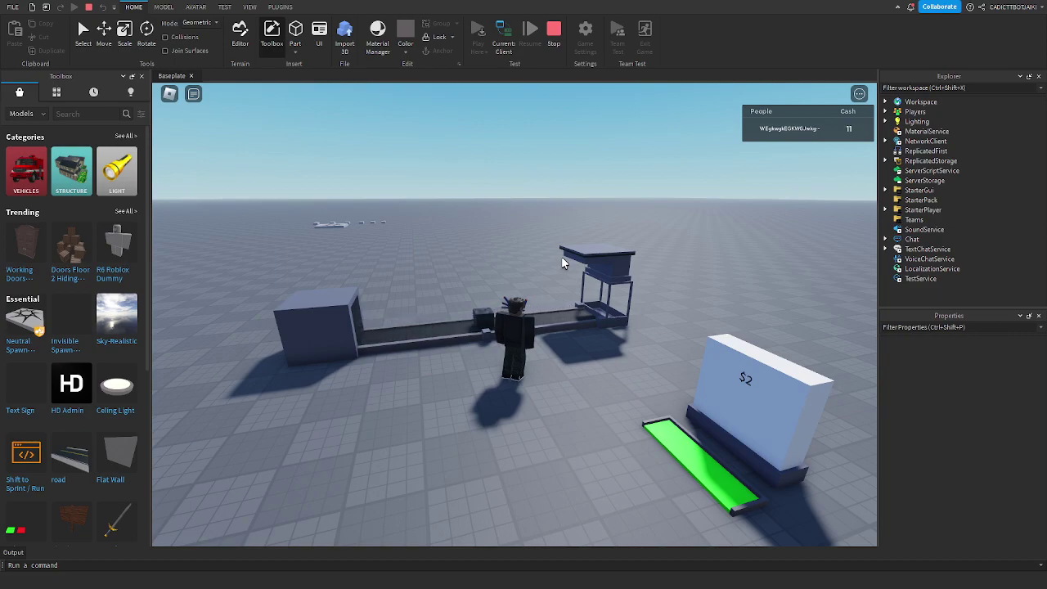
Step: Send the in-game chat message "next time we will make upgrader"
{"action": "key", "text": "/"}
{"action": "type", "text": "next time we will make gamepas"}
{"action": "key", "text": "BackSpace"}
{"action": "key", "text": "BackSpace"}
{"action": "key", "text": "BackSpace"}
{"action": "key", "text": "BackSpace"}
{"action": "key", "text": "BackSpace"}
{"action": "key", "text": "BackSpace"}
{"action": "key", "text": "BackSpace"}
{"action": "type", "text": "upgrader"}
{"action": "key", "text": "Return"}
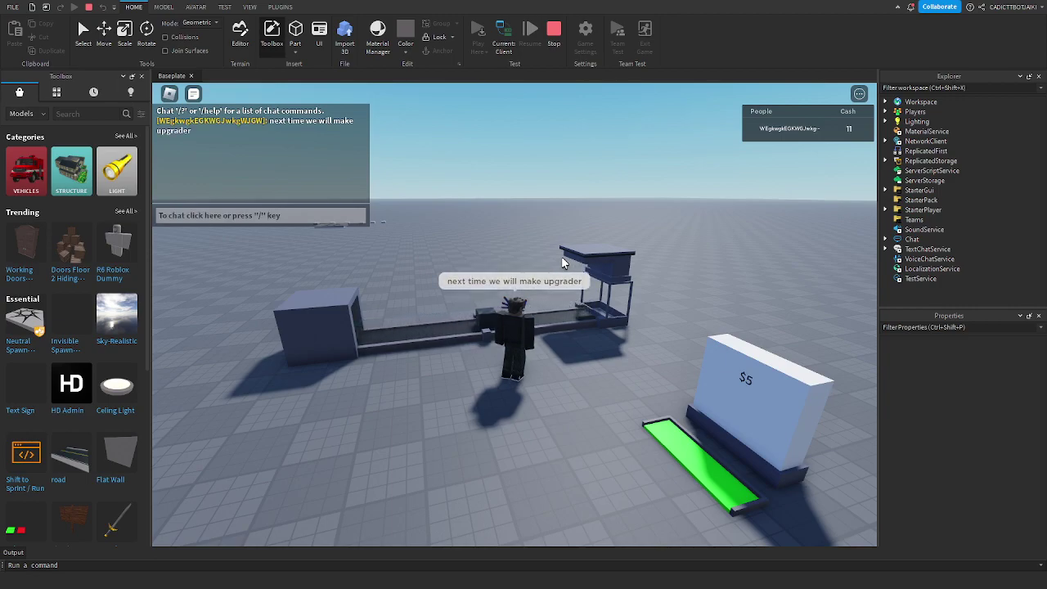
Step: Send the chat messages "for conveyor" and "and most updated spawners", and walk the character around near the conveyor
{"action": "key", "text": "slash"}
{"action": "type", "text": "for c"}
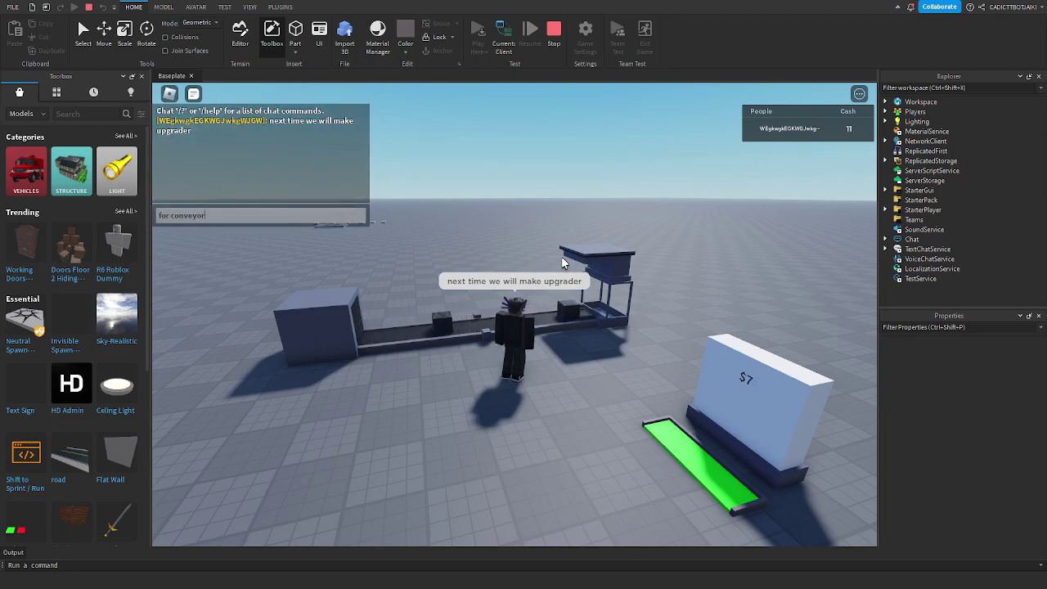
{"action": "type", "text": "onveyor"}
{"action": "key", "text": "Return"}
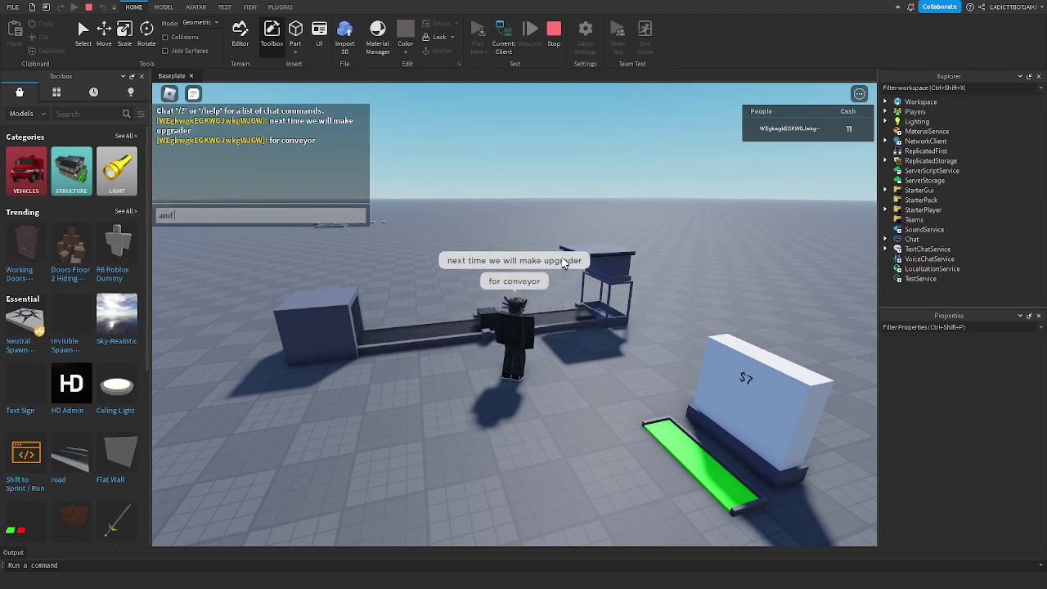
{"action": "type", "text": "ed"}
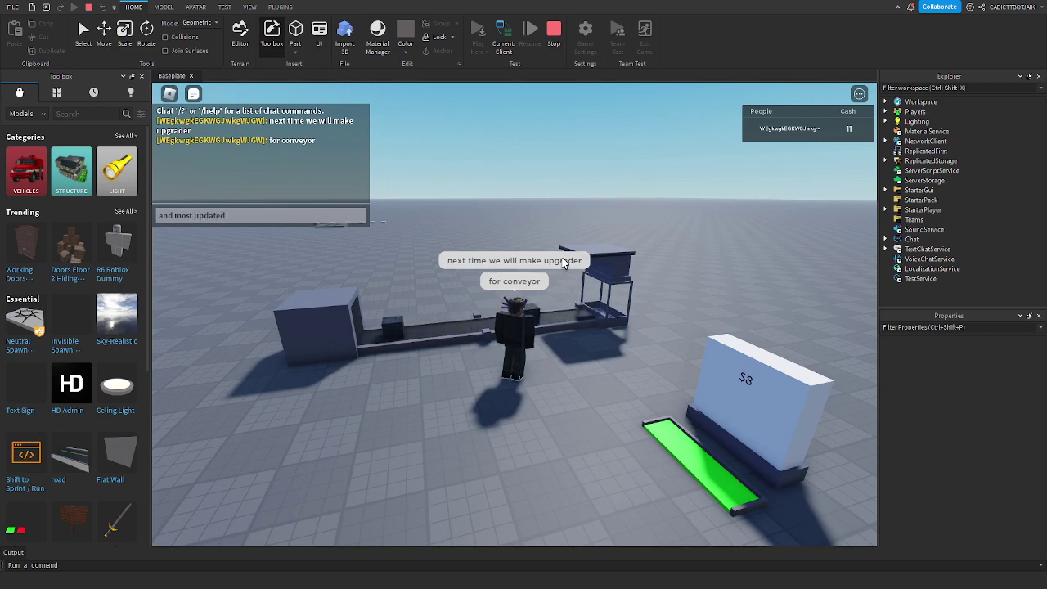
{"action": "type", "text": " spawners"}
{"action": "key", "text": "Return"}
{"action": "key", "text": "w"}
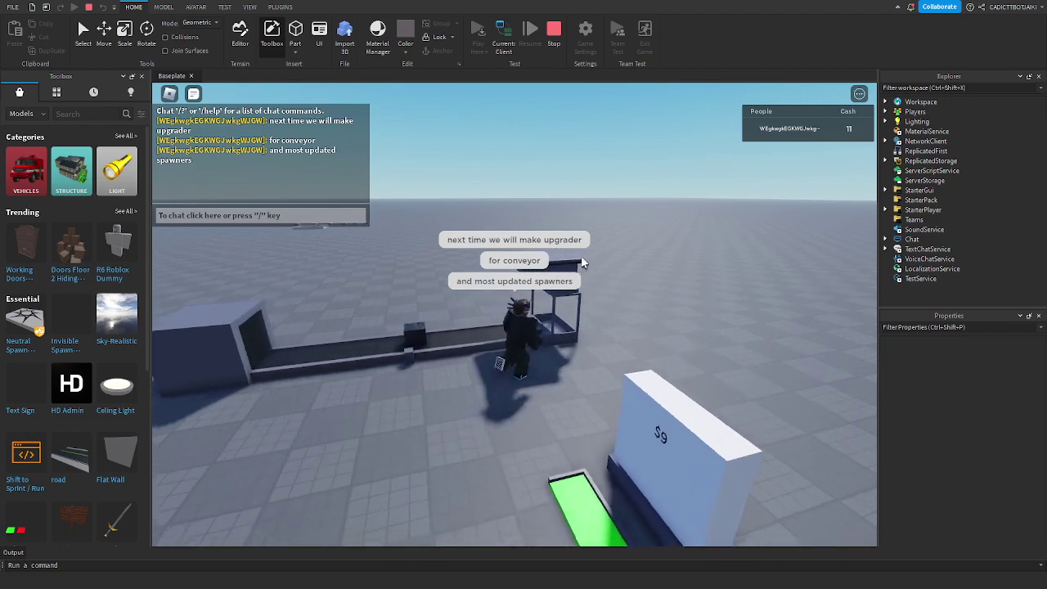
{"action": "key", "text": "a"}
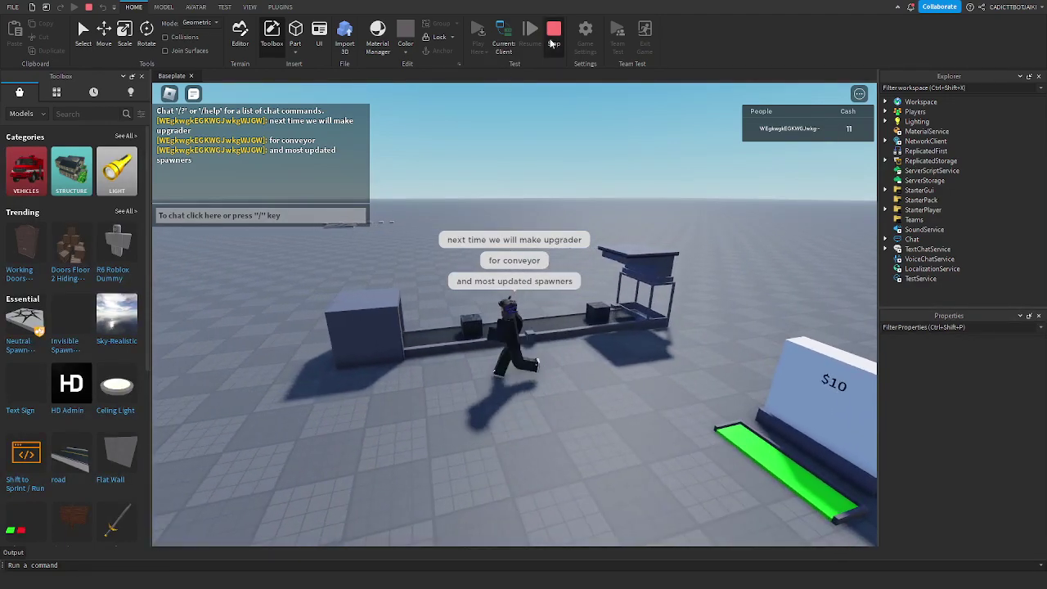